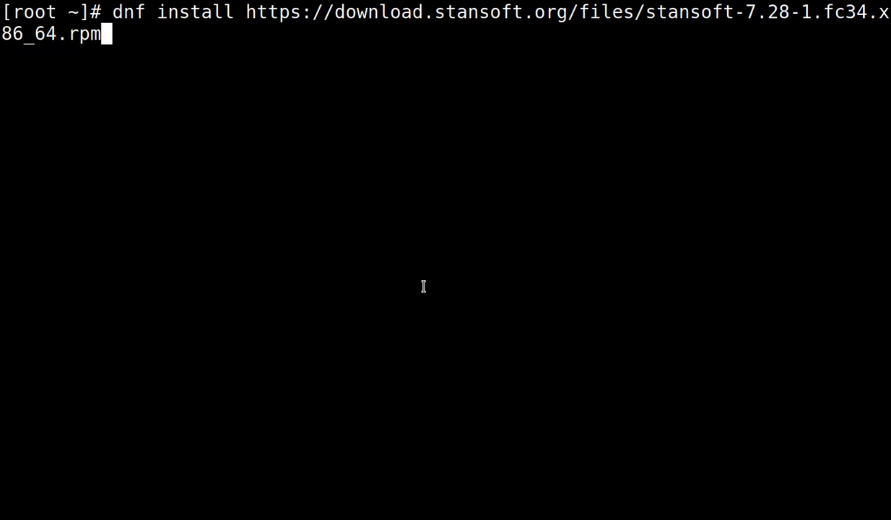
Install the stansoft-7.28-1.fc34 RPM with dnf, confirming with y.
{"action": "key", "text": "Return"}
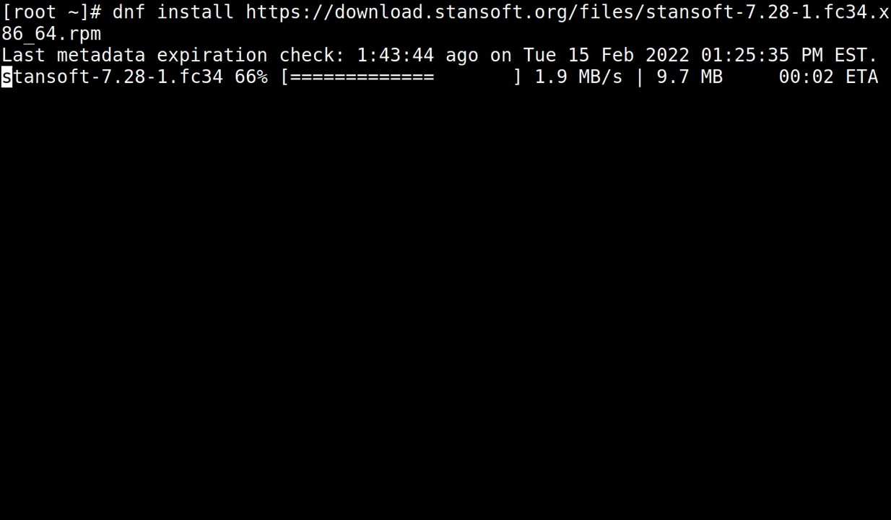
{"action": "type", "text": "y"}
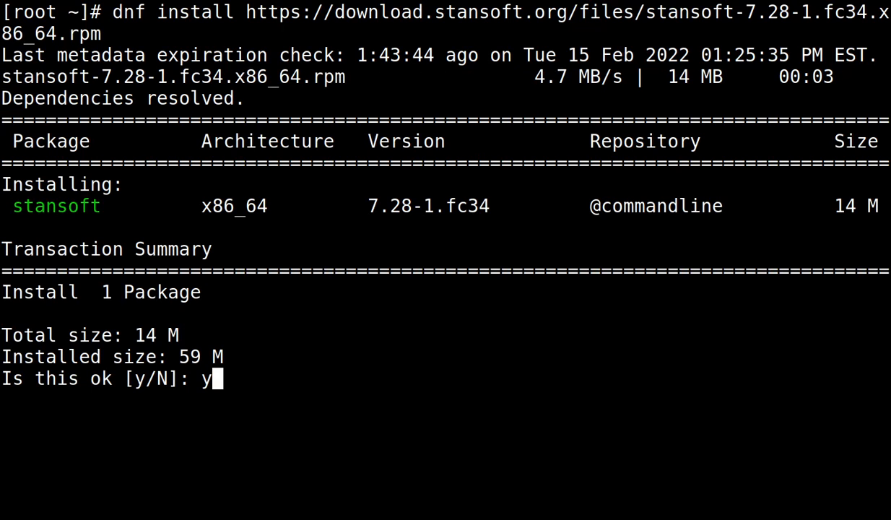
{"action": "key", "text": "Return"}
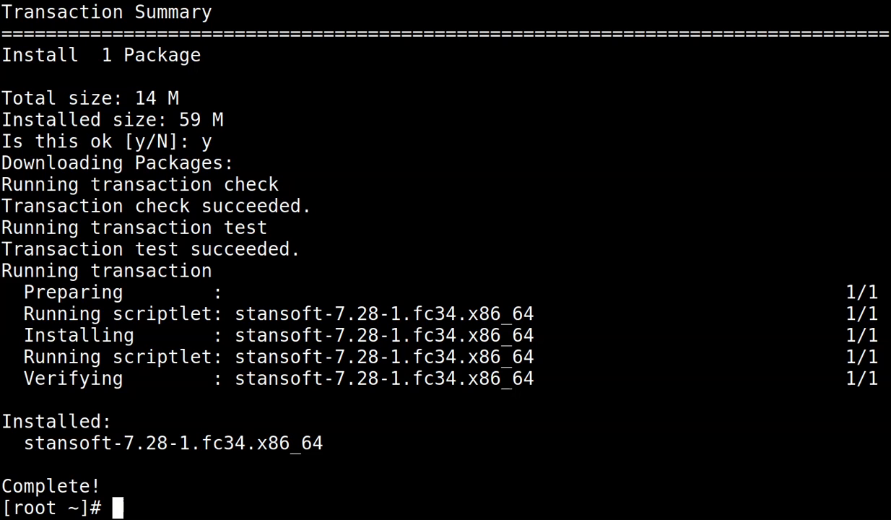
Run the installer script /usr/lib64/stansoft/install.
{"action": "type", "text": "/u"}
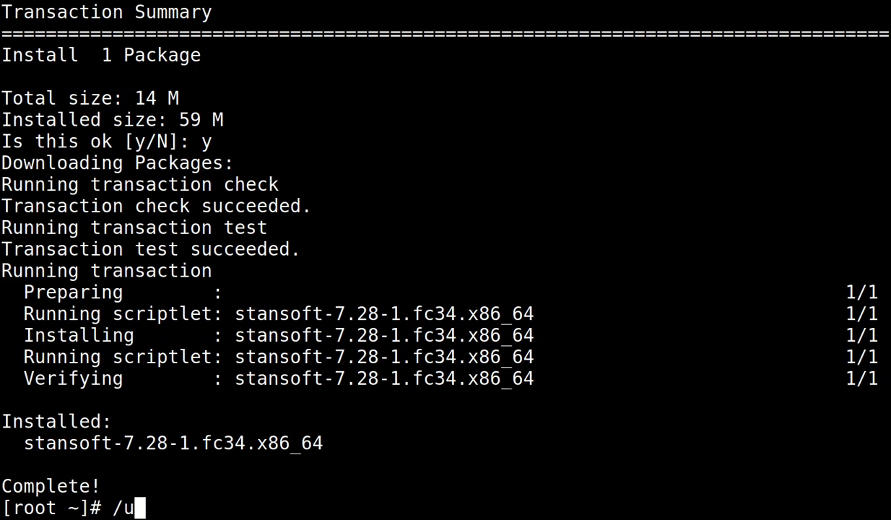
{"action": "type", "text": "s"}
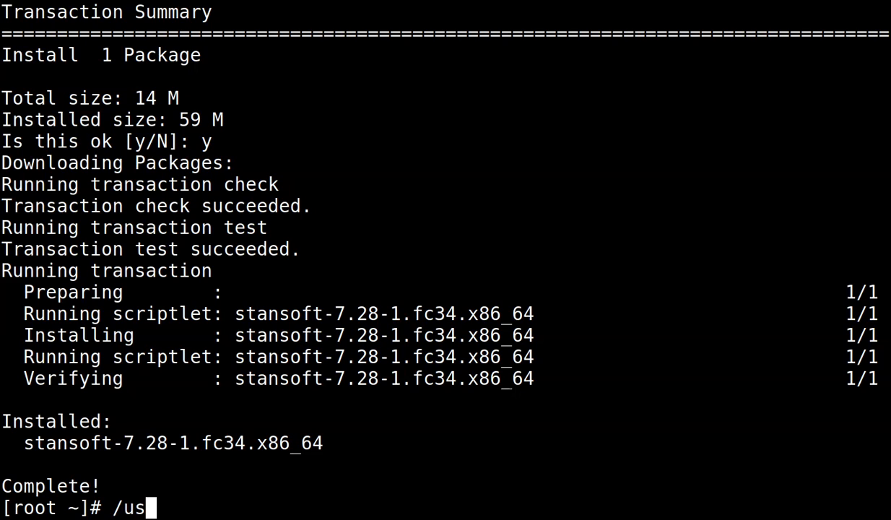
{"action": "type", "text": "r/lib"}
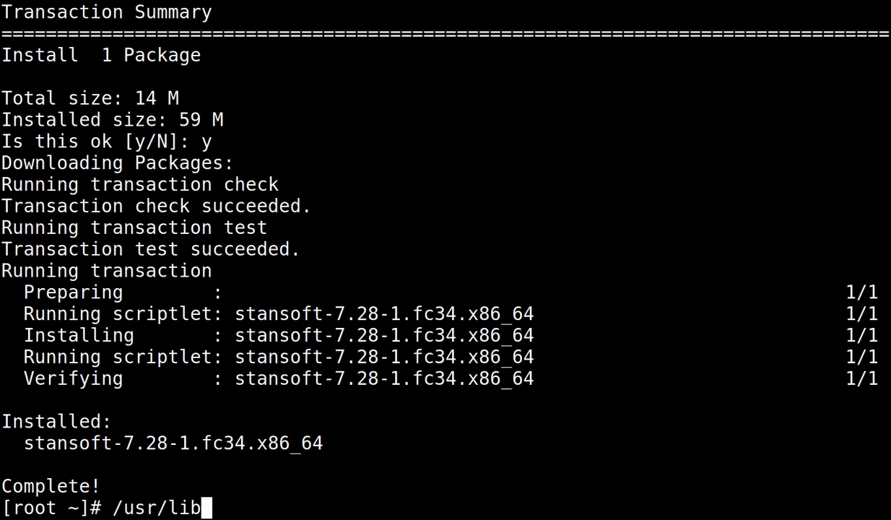
{"action": "type", "text": "64/st"}
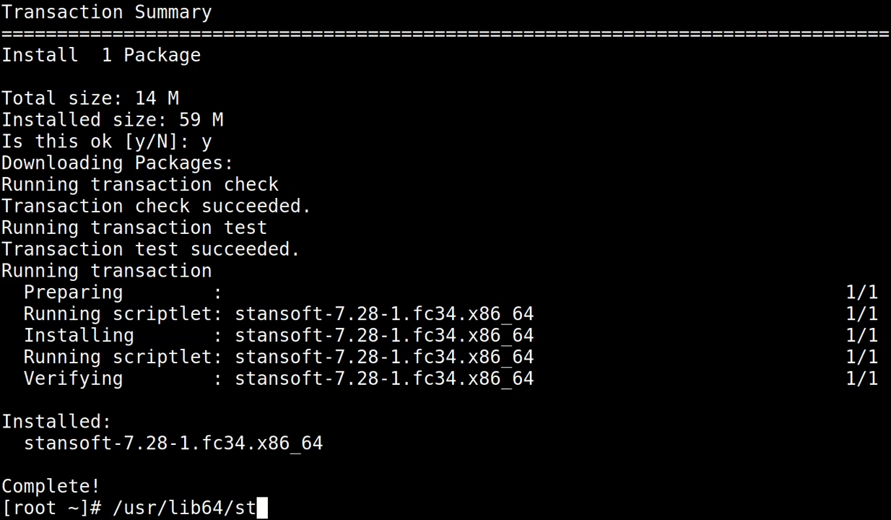
{"action": "key", "text": "Tab"}
{"action": "type", "text": "install"}
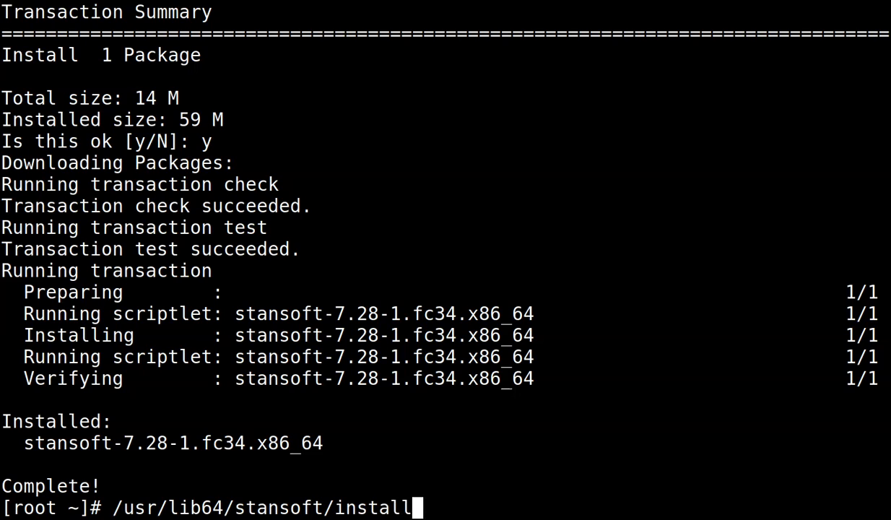
{"action": "key", "text": "Return"}
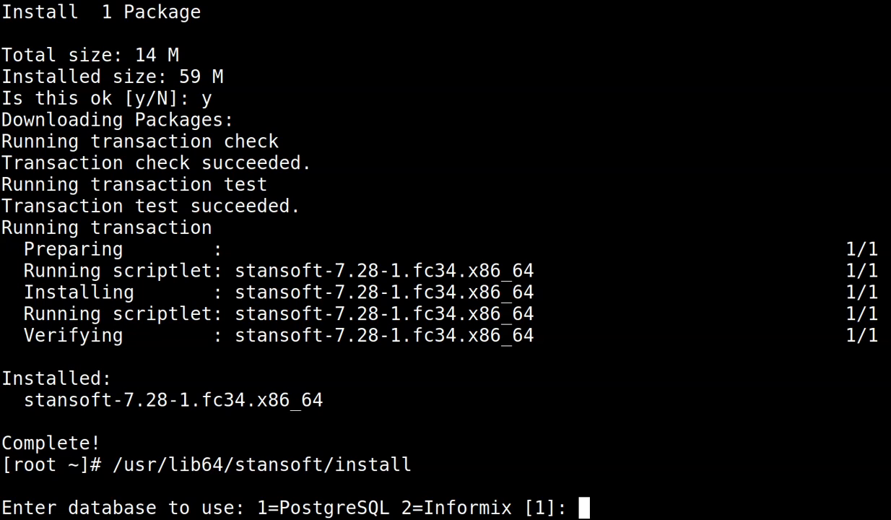
Accept the default 1=PostgreSQL database so the installer runs to completion.
{"action": "key", "text": "Return"}
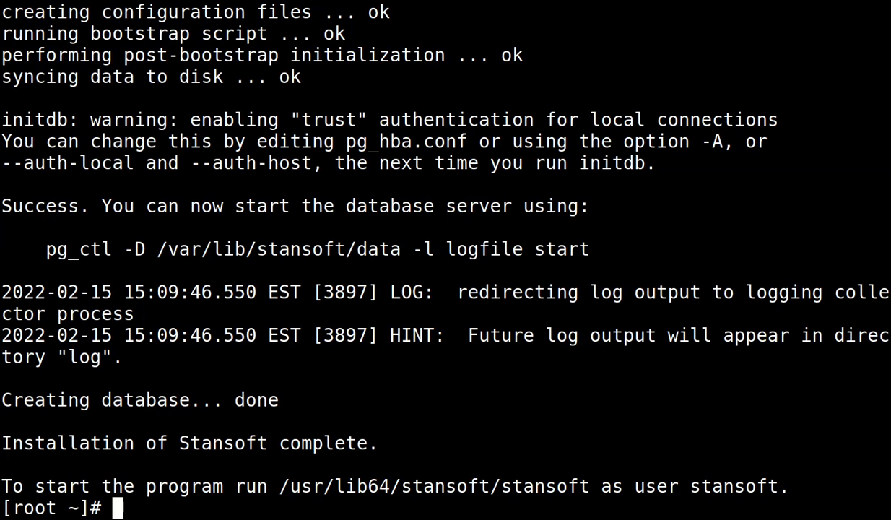
Copy the DD/MM/YYYY DBDATE line from /usr/lib64/stansoft/etc/postgres.sh in vi, then quit.
{"action": "type", "text": "vi"}
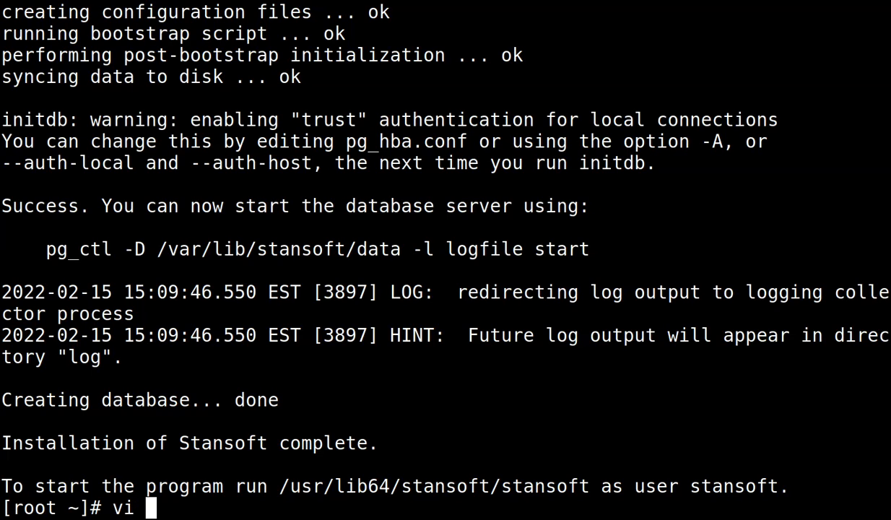
{"action": "type", "text": " /usr"}
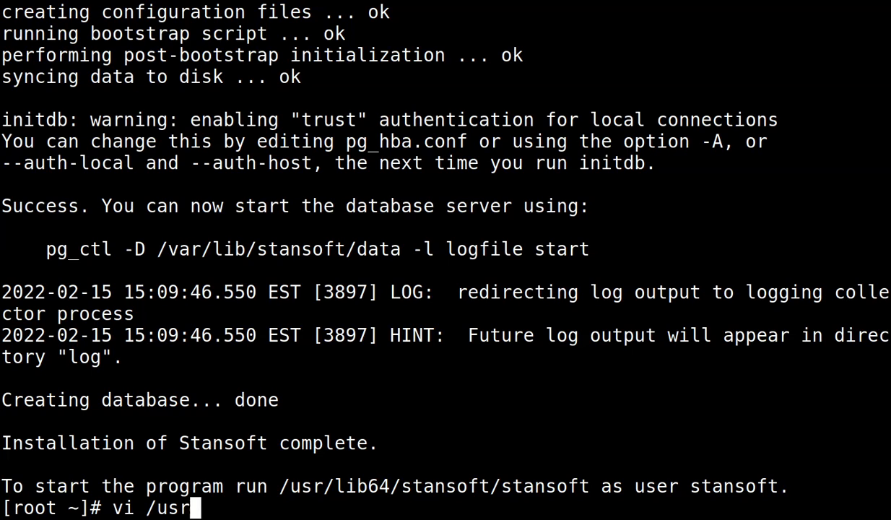
{"action": "type", "text": "/lib64/s"}
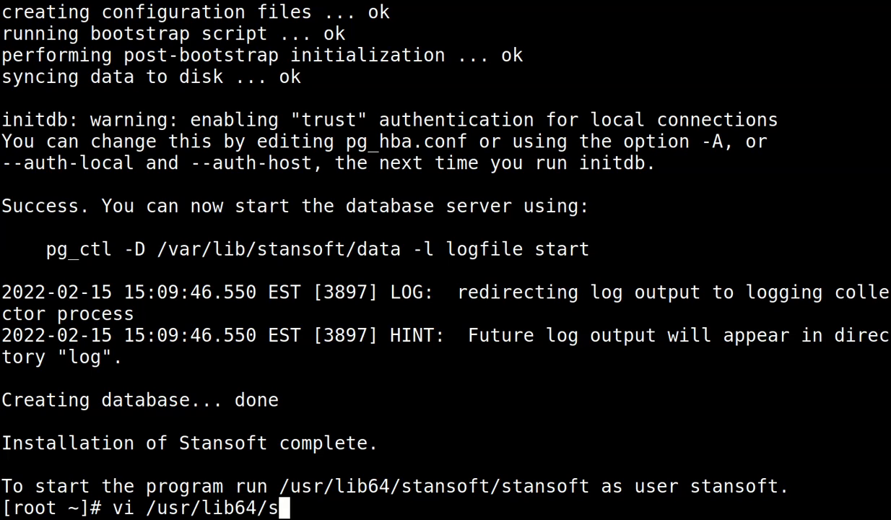
{"action": "key", "text": "Tab"}
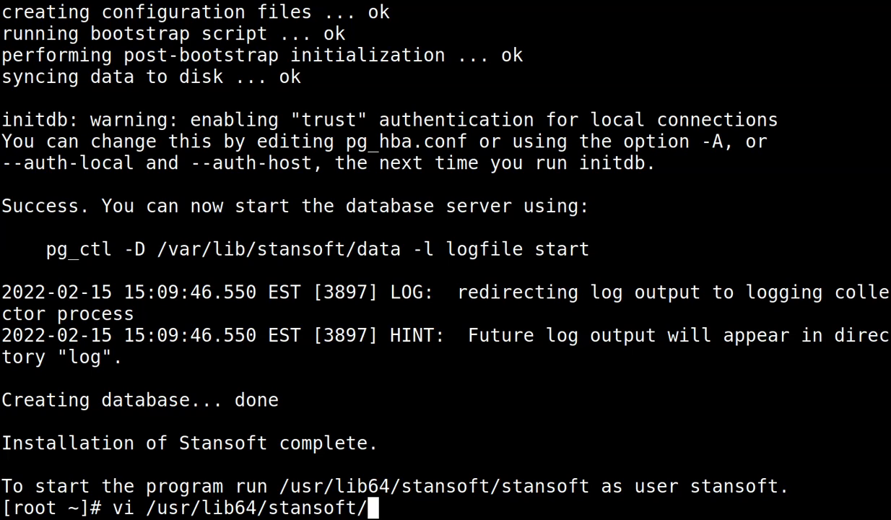
{"action": "type", "text": "etc/pos"}
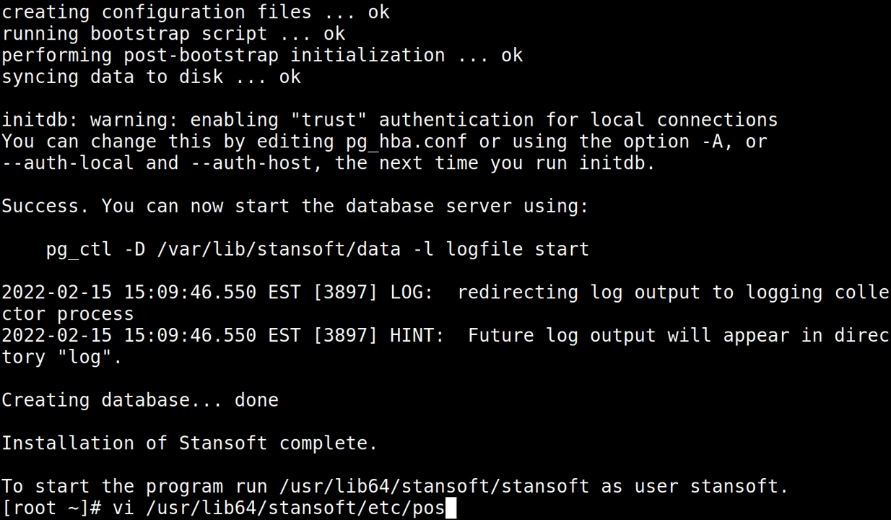
{"action": "key", "text": "Tab"}
{"action": "type", "text": "sh"}
{"action": "key", "text": "Return"}
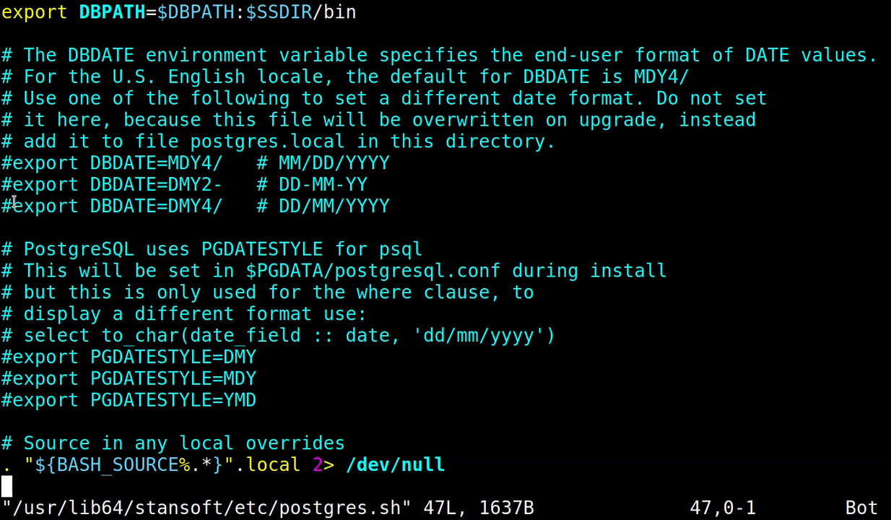
{"action": "left_click_drag", "start_coordinate": [13, 203], "coordinate": [391, 206]}
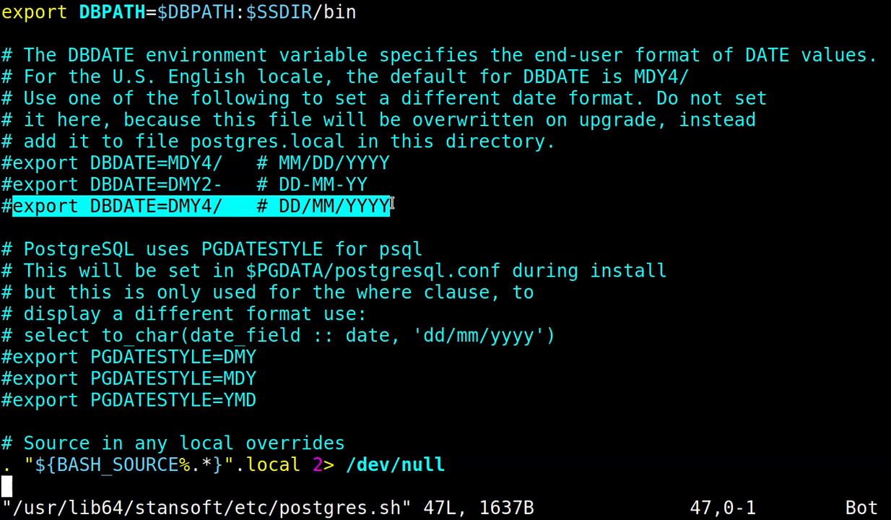
{"action": "type", "text": ":q"}
{"action": "key", "text": "Return"}
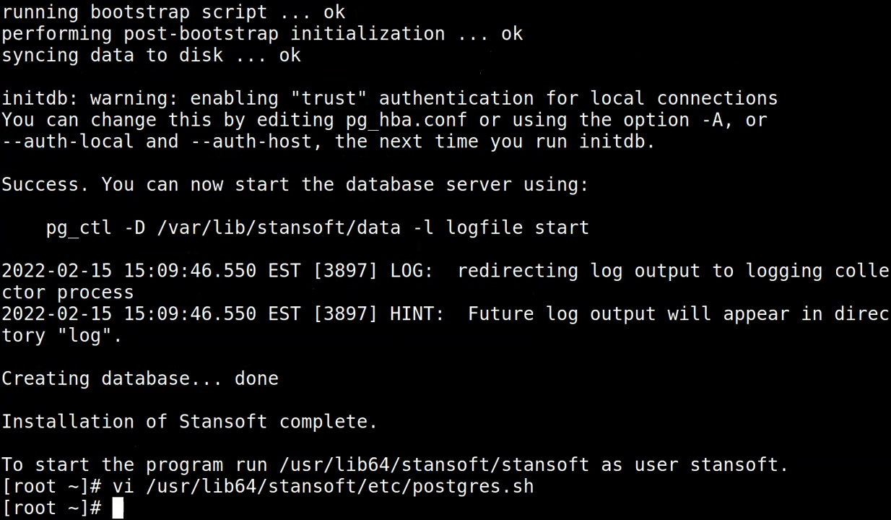
Paste the line into postgres.local in vi and save it with :wq.
{"action": "key", "text": "Up"}
{"action": "key", "text": "BackSpace"}
{"action": "key", "text": "BackSpace"}
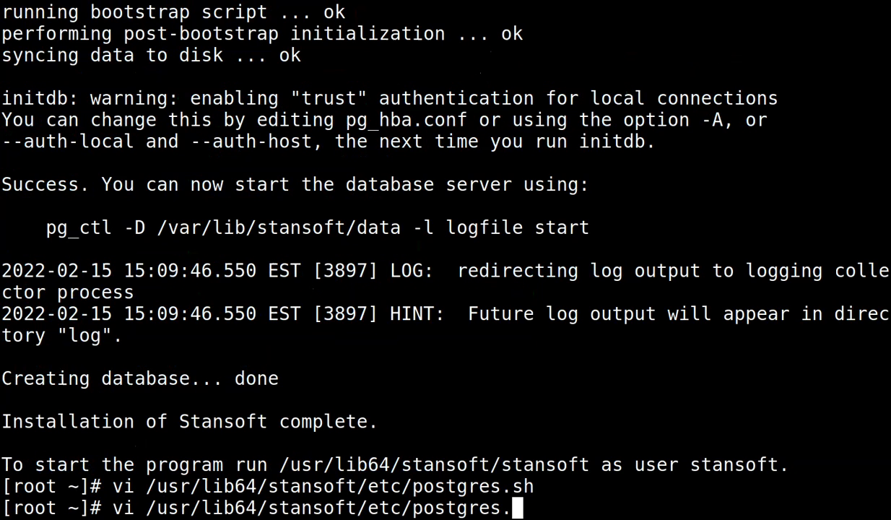
{"action": "type", "text": "local"}
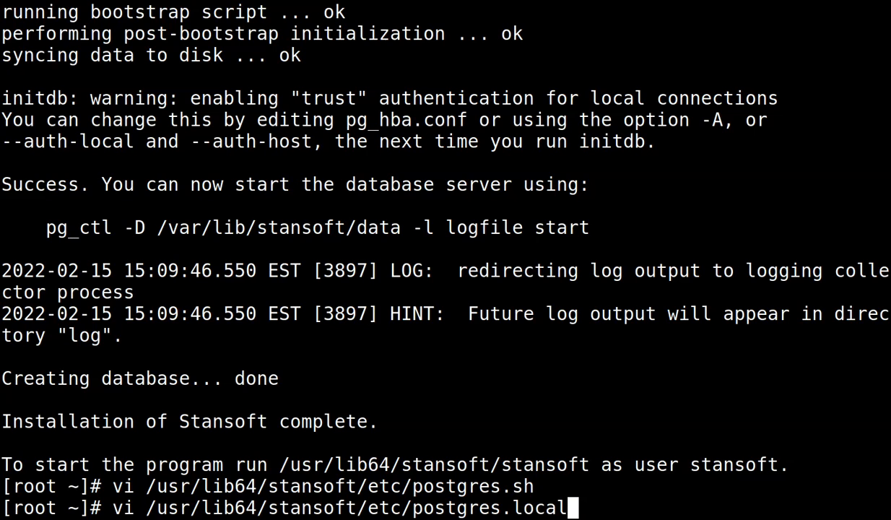
{"action": "key", "text": "Return"}
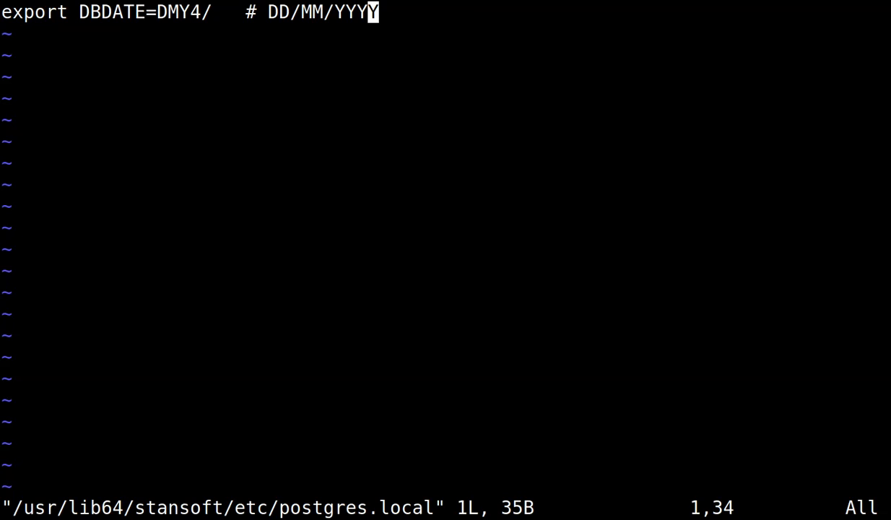
{"action": "key", "text": "shift+colon"}
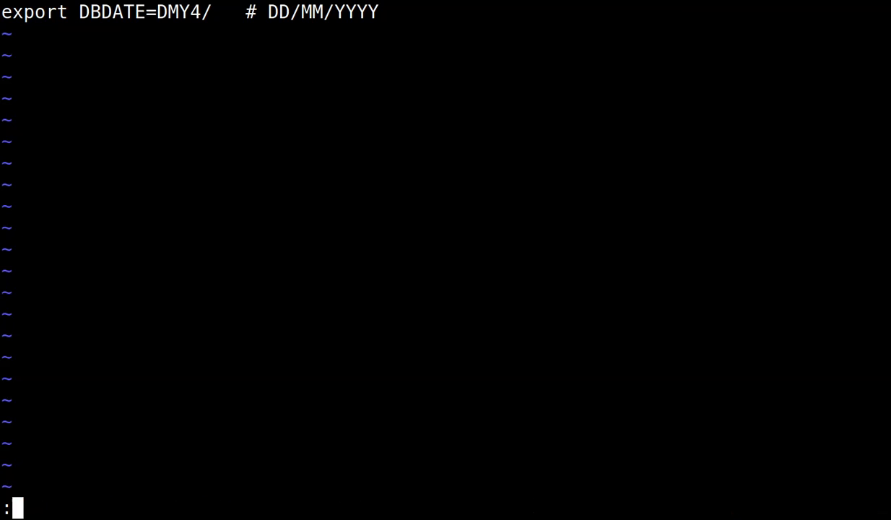
{"action": "type", "text": "wq"}
{"action": "key", "text": "Return"}
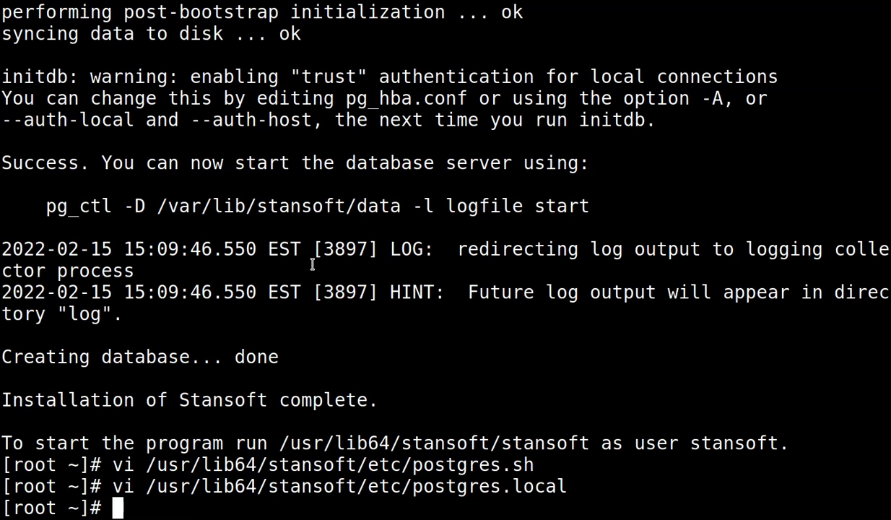
Switch to the stansoft user with su - stansoft and launch stansoft.
{"action": "type", "text": "su"}
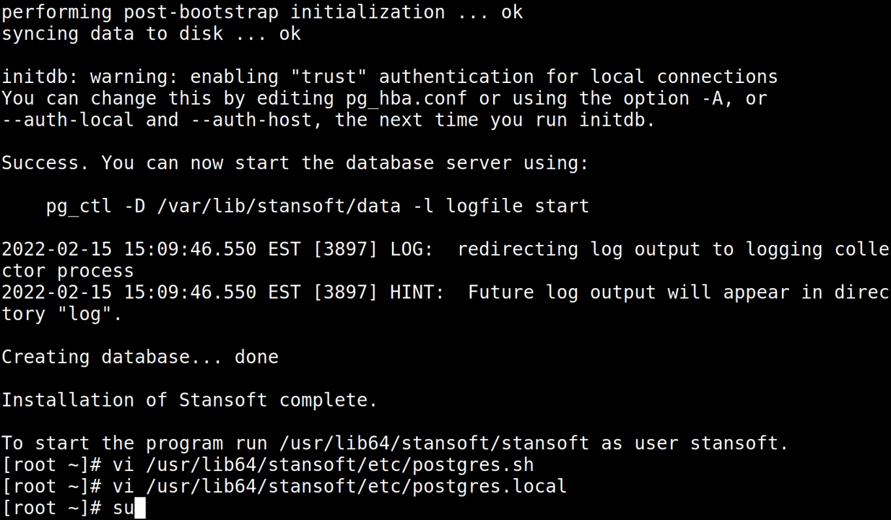
{"action": "type", "text": " - stansoft"}
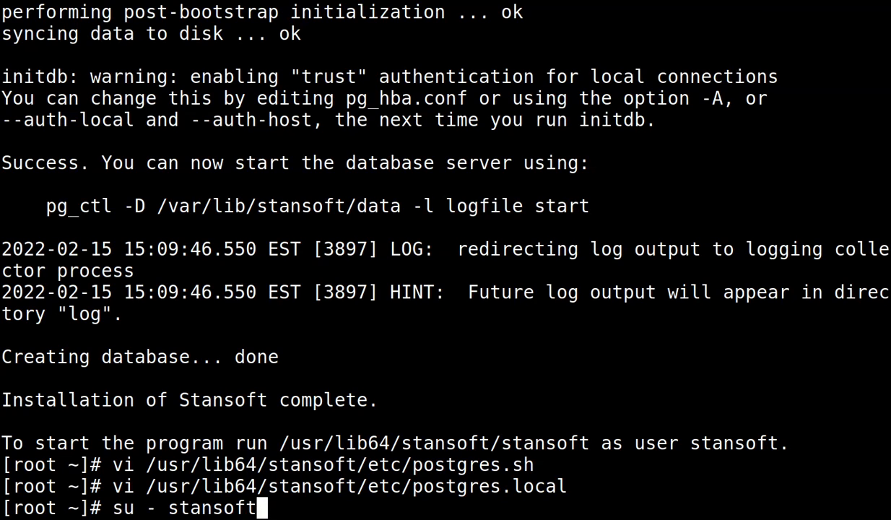
{"action": "key", "text": "Return"}
{"action": "type", "text": "stansoft ~]$ stansoft"}
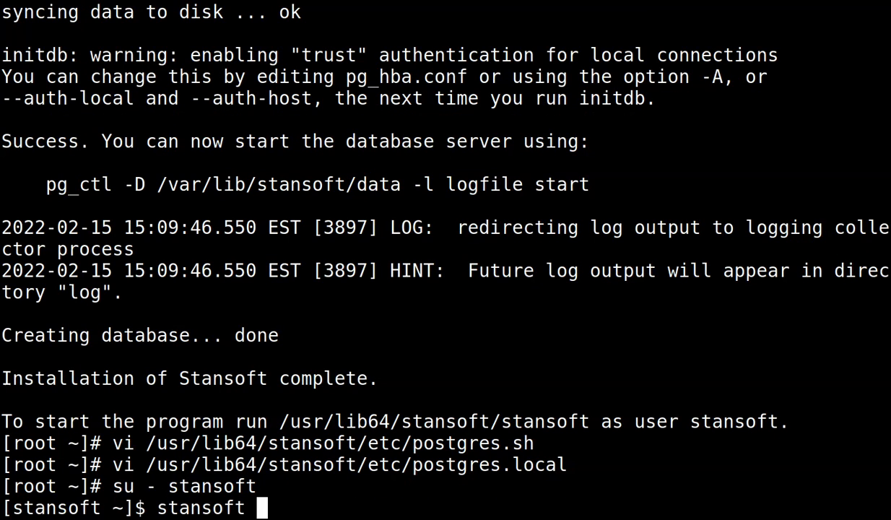
{"action": "key", "text": "Return"}
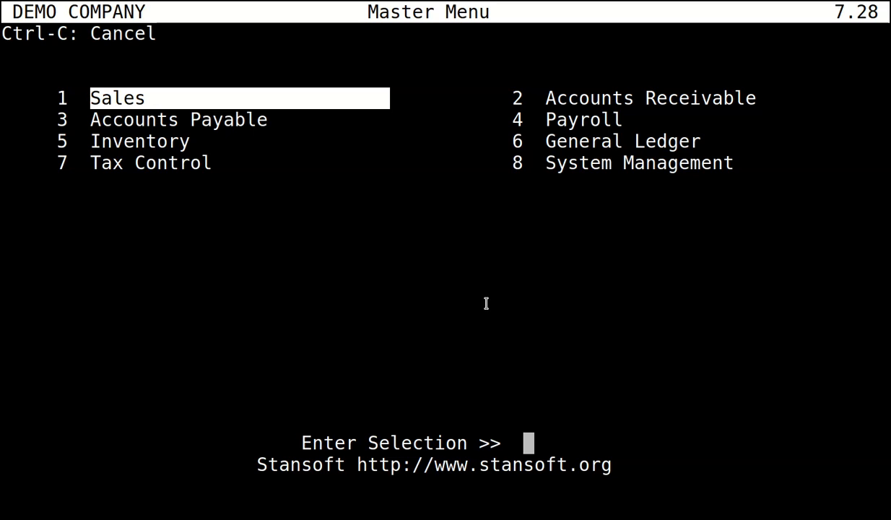
Open 8 System Management from the DEMO COMPANY Master Menu.
{"action": "key", "text": "Right"}
{"action": "key", "text": "Down"}
{"action": "key", "text": "Down"}
{"action": "key", "text": "Down"}
{"action": "key", "text": "Return"}
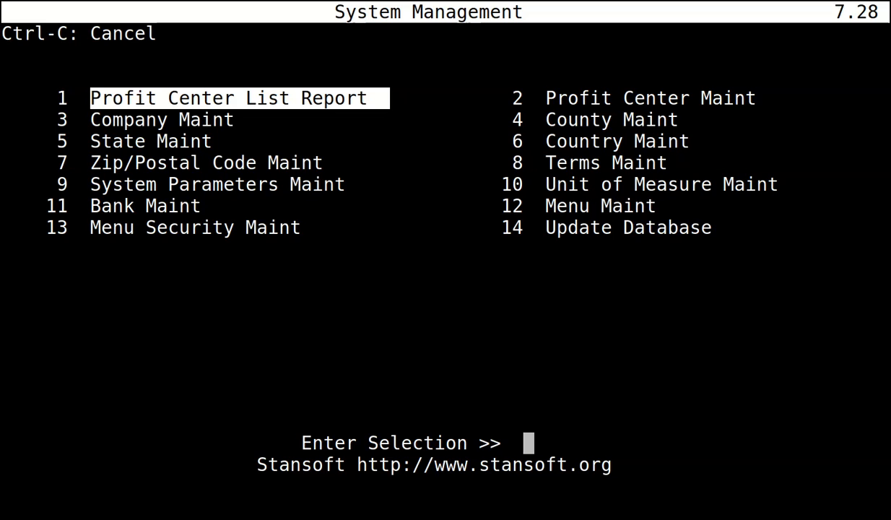
Add postal code BN1 1YD with city name MTD TOWN in Zip/Postal Code Maintenance.
{"action": "key", "text": "Down"}
{"action": "key", "text": "Down"}
{"action": "key", "text": "Down"}
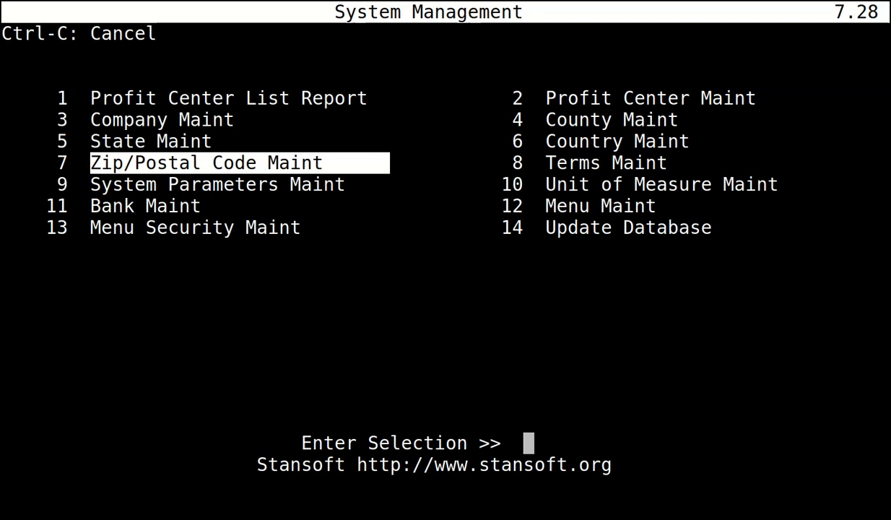
{"action": "key", "text": "Return"}
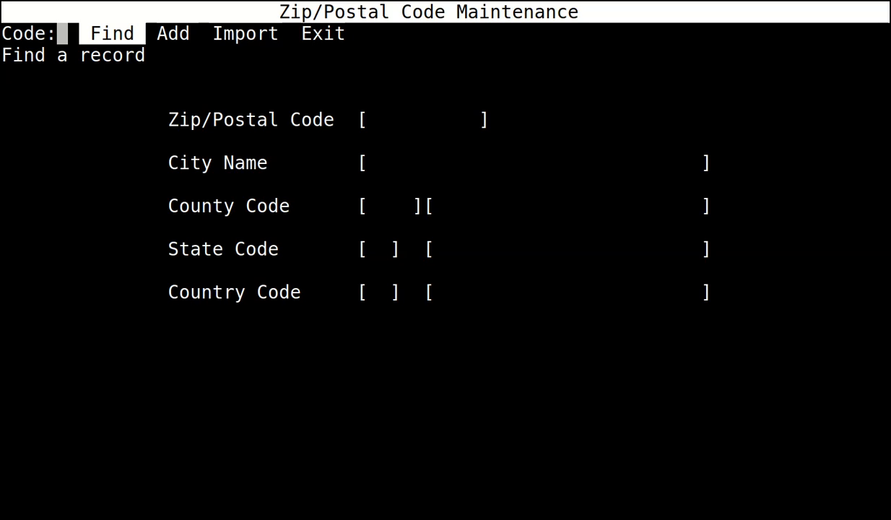
{"action": "key", "text": "Return"}
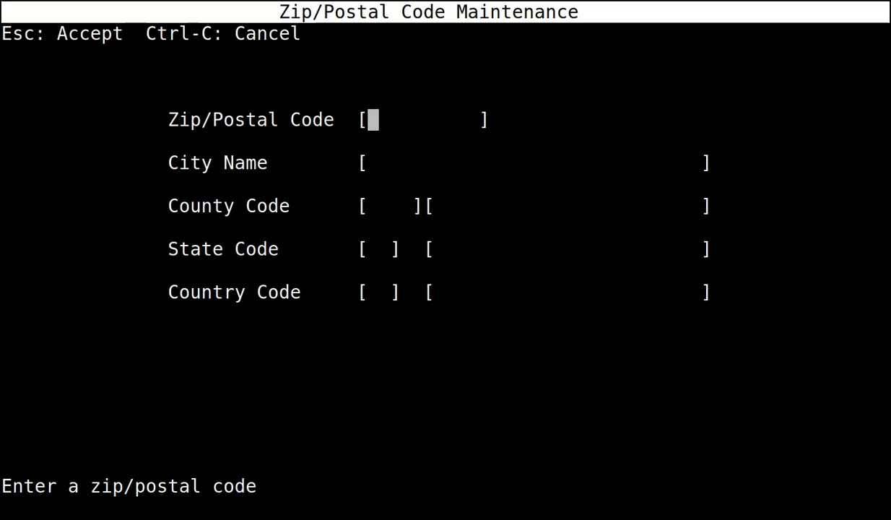
{"action": "type", "text": "BN1"}
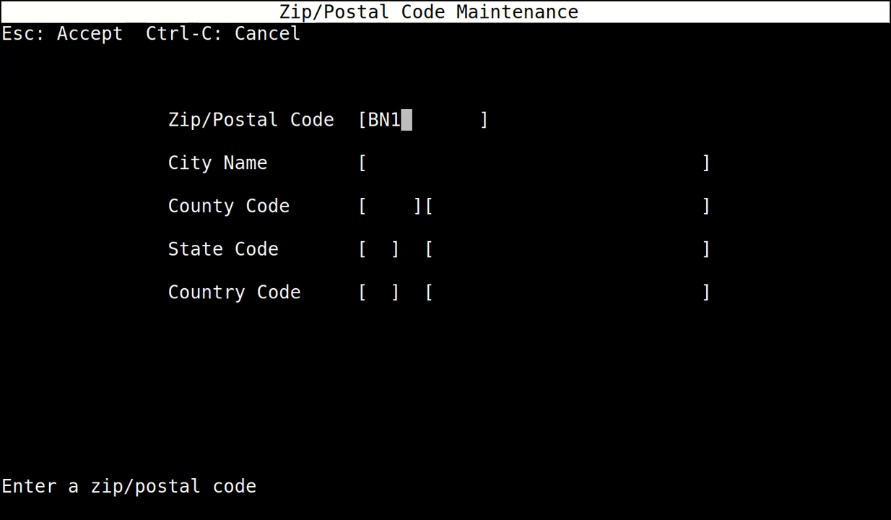
{"action": "type", "text": " 1"}
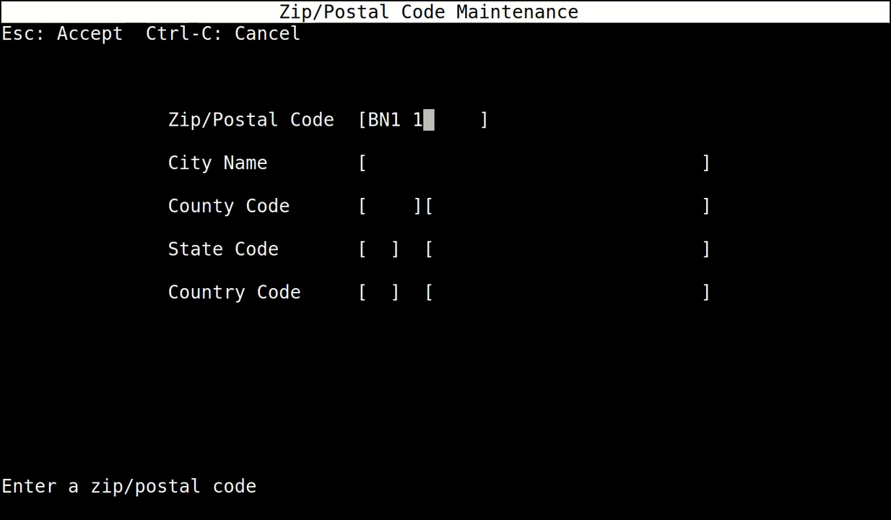
{"action": "type", "text": "YD"}
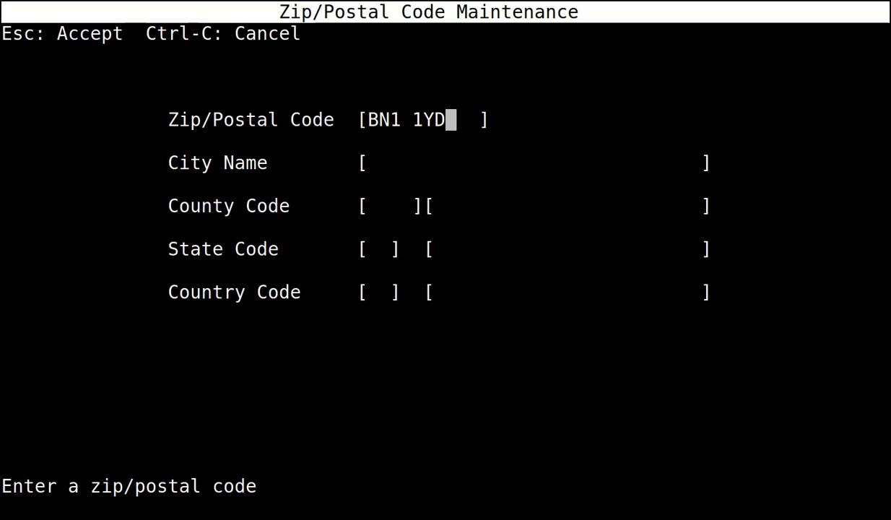
{"action": "key", "text": "Return"}
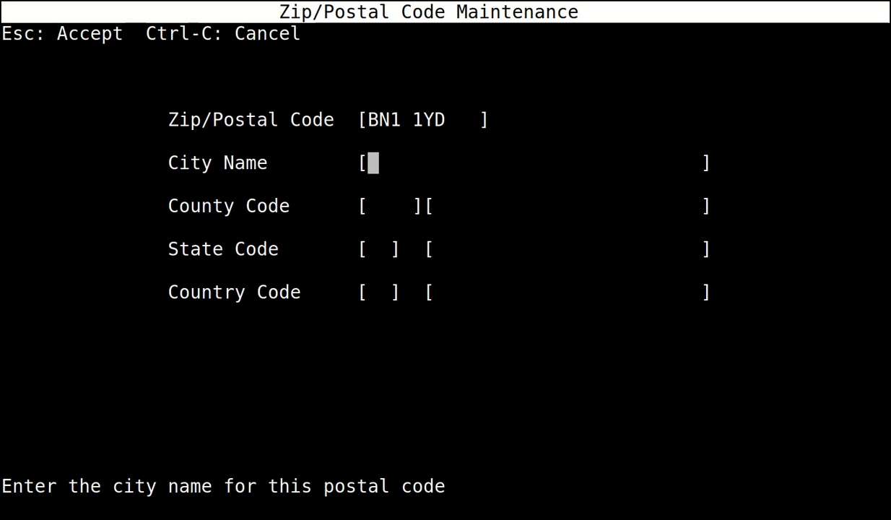
{"action": "type", "text": "MTD "}
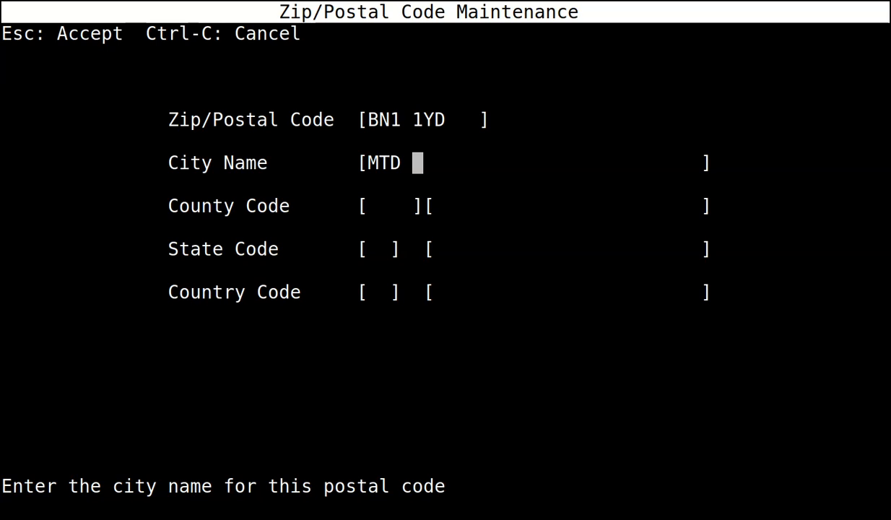
{"action": "type", "text": "t"}
{"action": "key", "text": "BackSpace"}
{"action": "type", "text": "TOWN"}
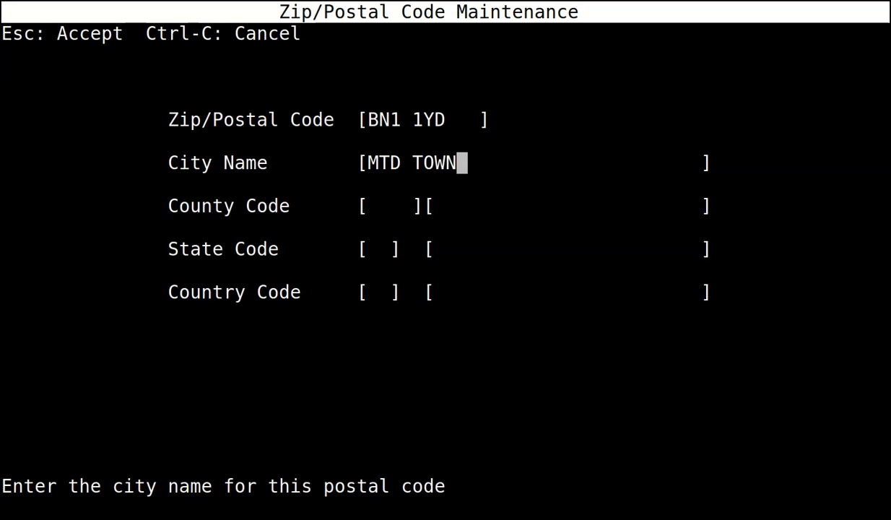
{"action": "key", "text": "Return"}
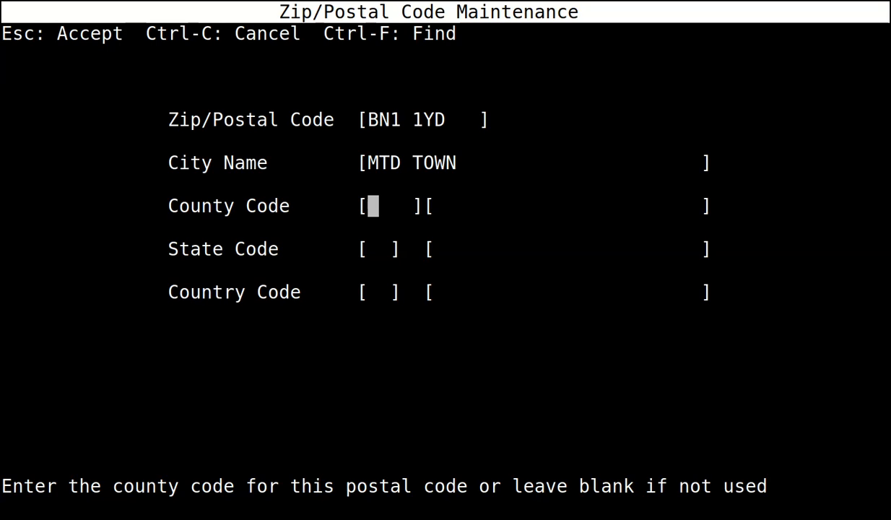
{"action": "key", "text": "Escape"}
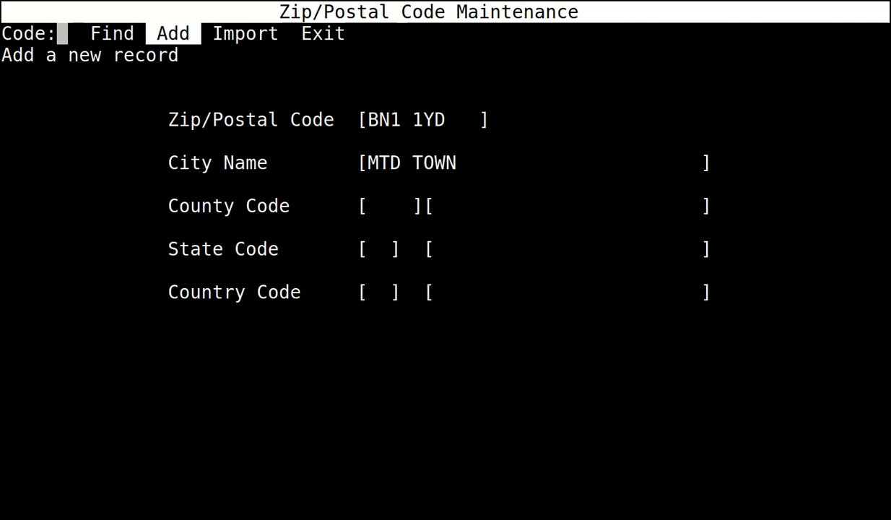
{"action": "key", "text": "Escape"}
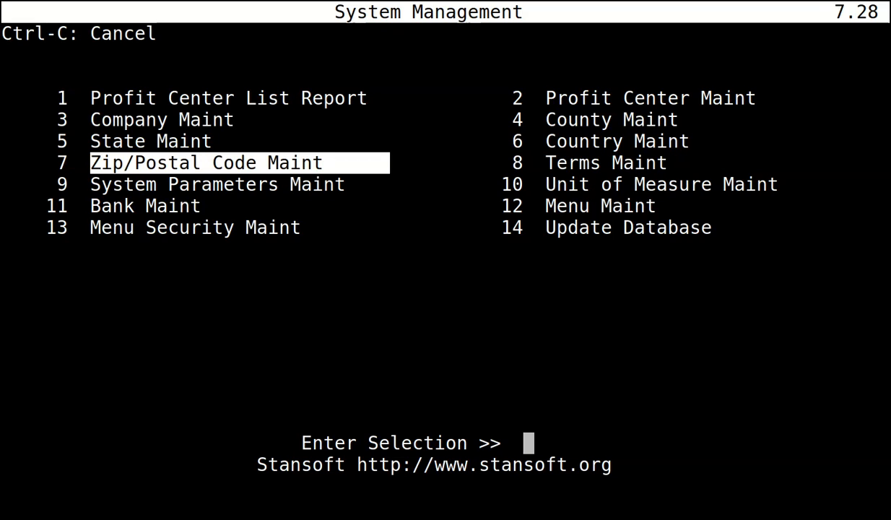
Open Company Maintenance and enter the company name DEMO COMPANY.
{"action": "key", "text": "Up"}
{"action": "key", "text": "Up"}
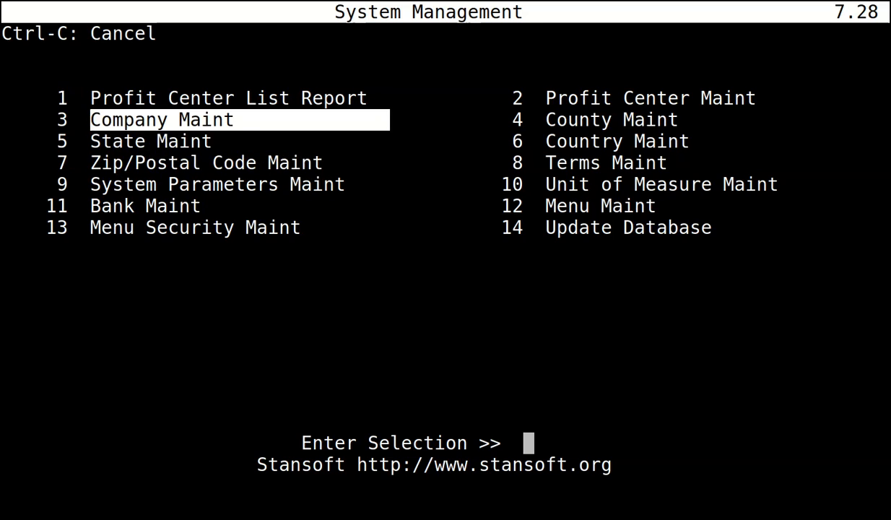
{"action": "key", "text": "Return"}
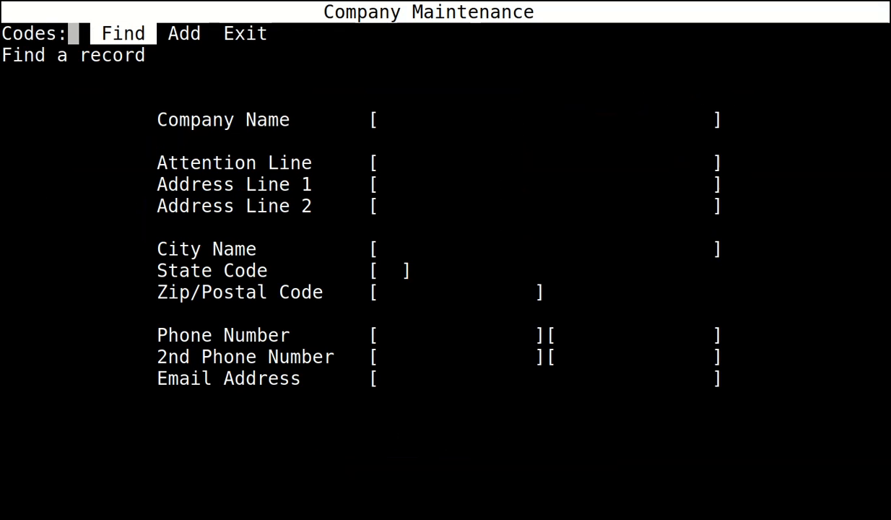
{"action": "key", "text": "Return"}
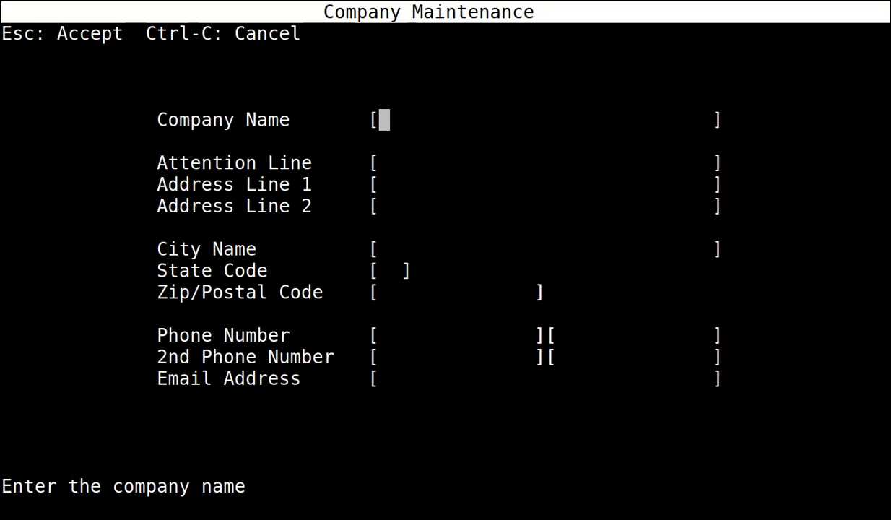
{"action": "type", "text": "DE"}
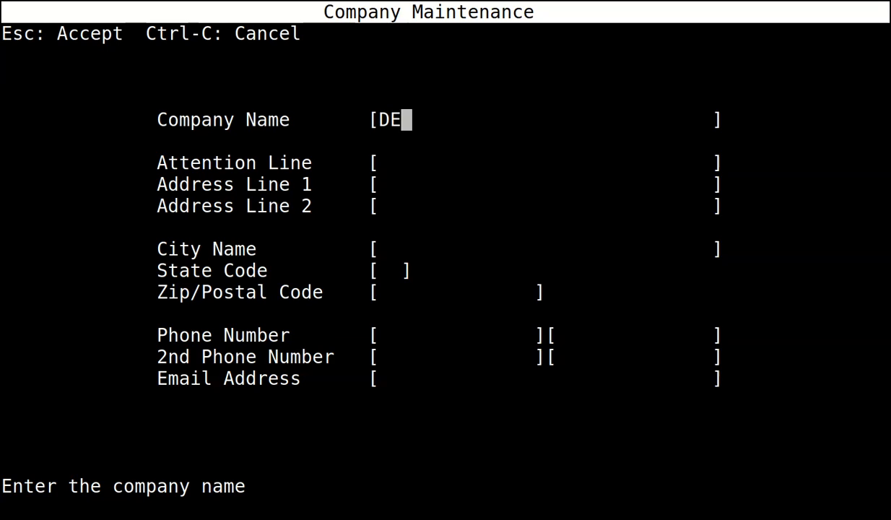
{"action": "type", "text": "MO COMPANY"}
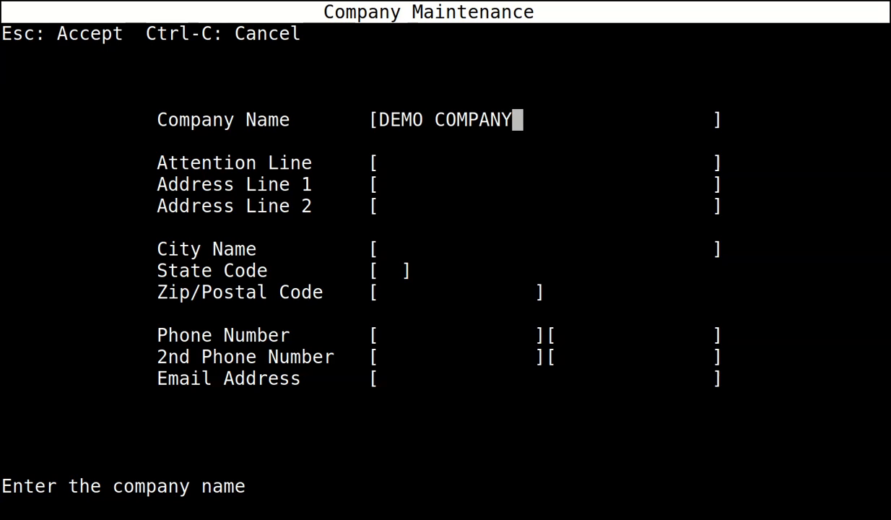
{"action": "key", "text": "Return"}
{"action": "key", "text": "Return"}
{"action": "key", "text": "Return"}
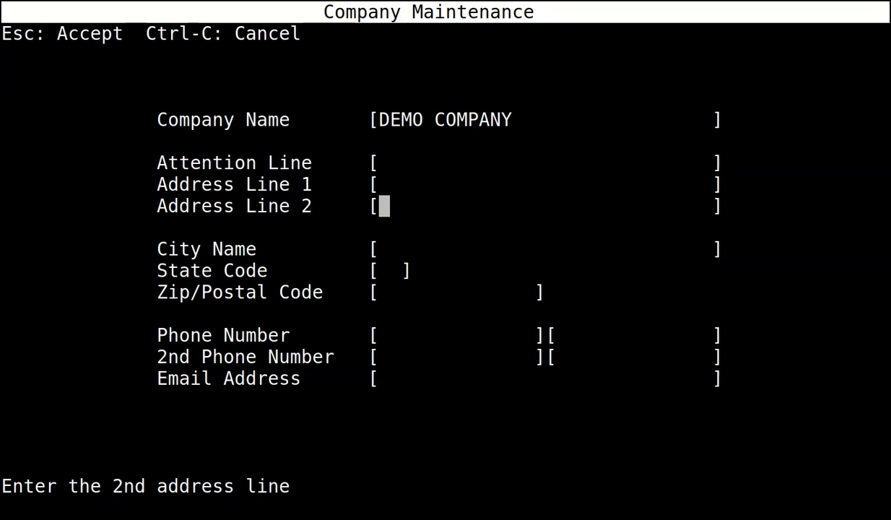
{"action": "key", "text": "Return"}
{"action": "key", "text": "Return"}
{"action": "key", "text": "Return"}
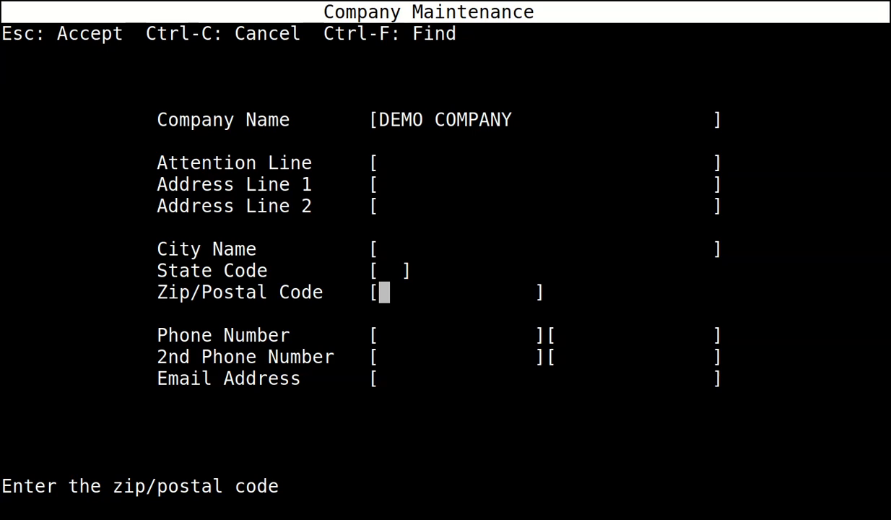
Set postal code BN1 1YD and the company e-mail address, then save and exit.
{"action": "key", "text": "BackSpace"}
{"action": "key", "text": "BackSpace"}
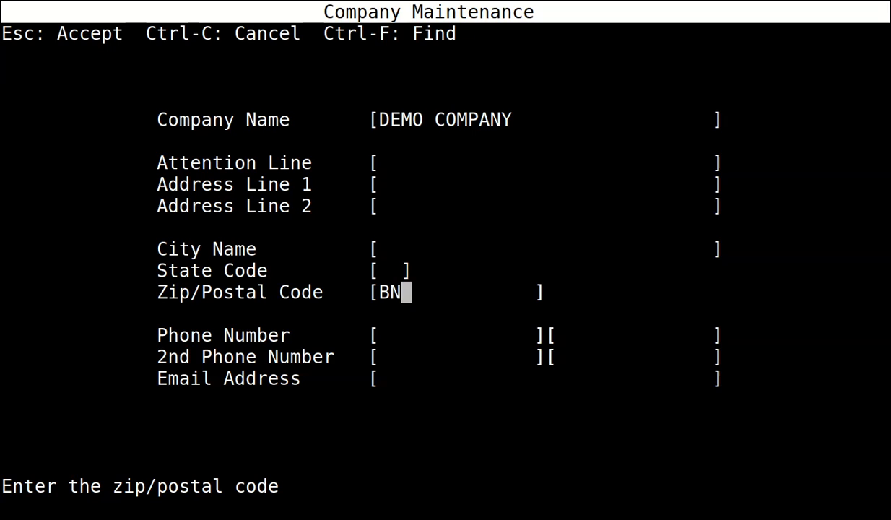
{"action": "key", "text": "Return"}
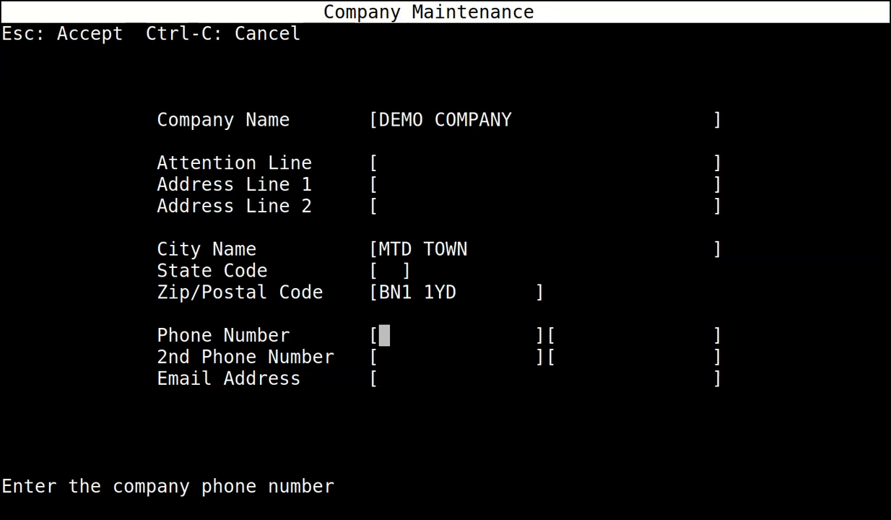
{"action": "key", "text": "Return"}
{"action": "key", "text": "Return"}
{"action": "key", "text": "Return"}
{"action": "key", "text": "Return"}
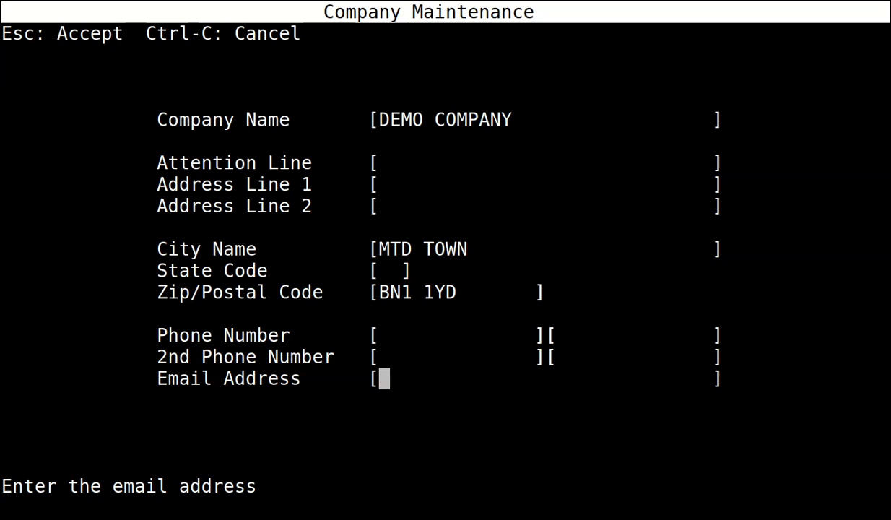
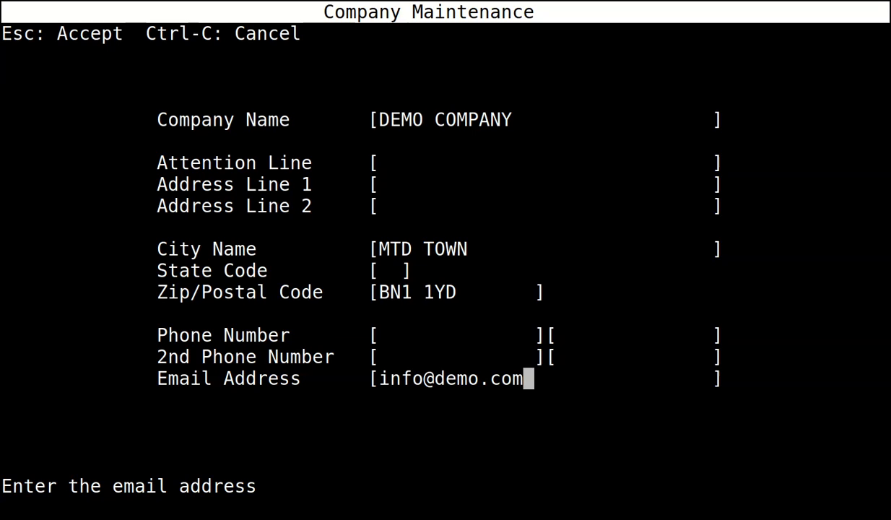
{"action": "key", "text": "Escape"}
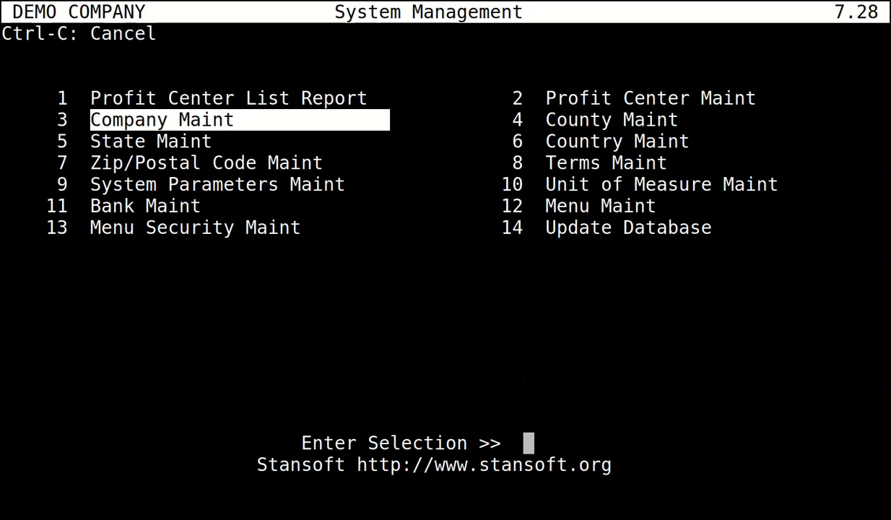
Enter profit center 0 named COMPANY WIDE with postal code BN1 1YD.
{"action": "key", "text": "Right"}
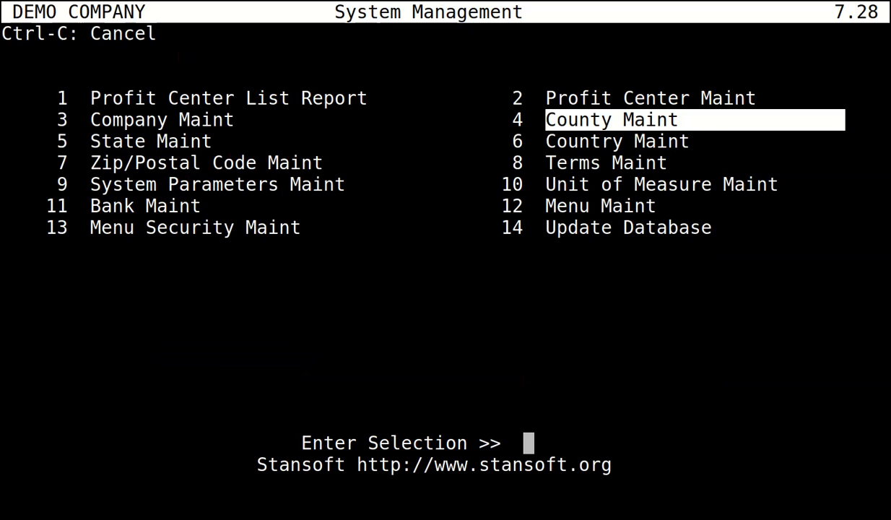
{"action": "key", "text": "Up"}
{"action": "key", "text": "Return"}
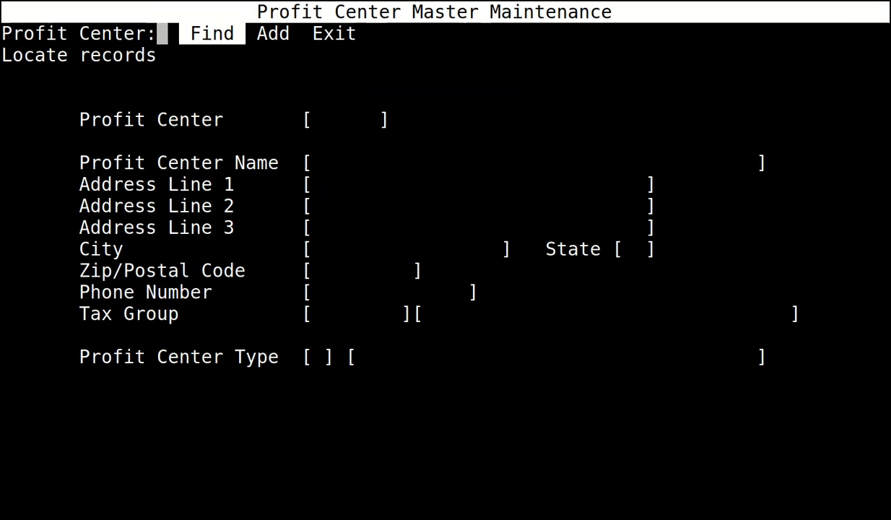
{"action": "key", "text": "Return"}
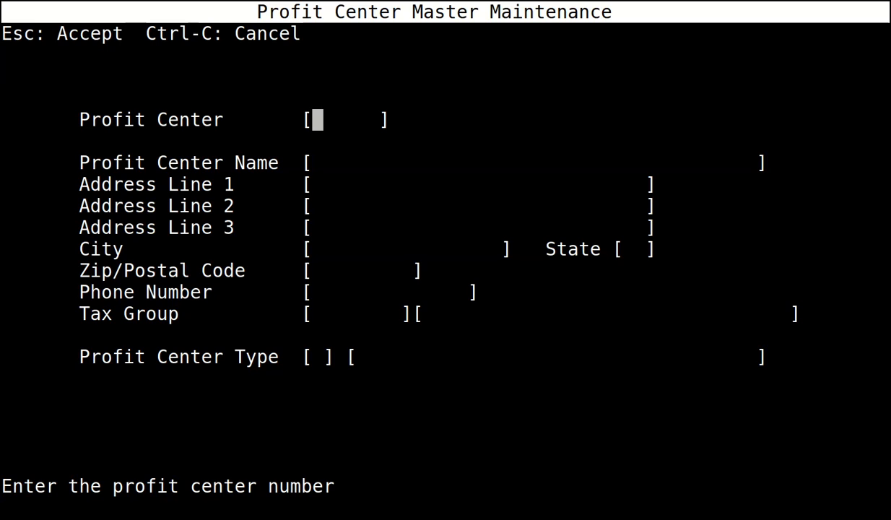
{"action": "type", "text": "0"}
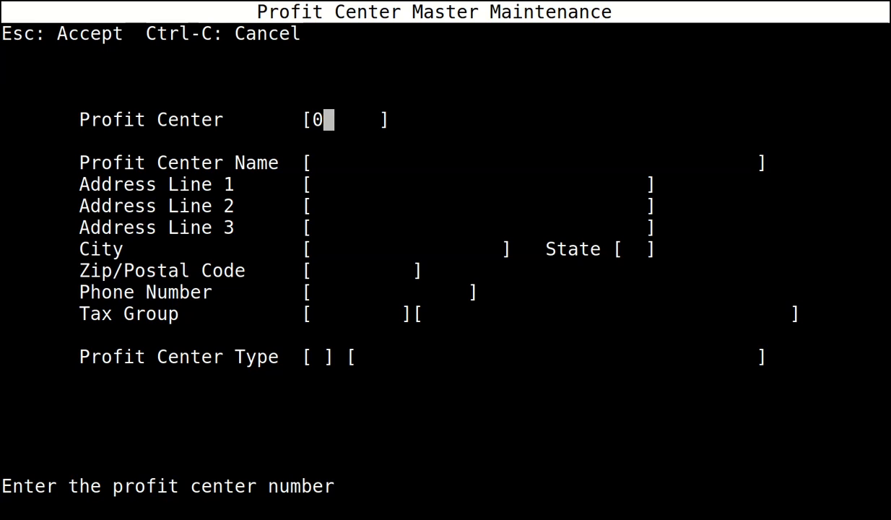
{"action": "key", "text": "Return"}
{"action": "type", "text": "COM"}
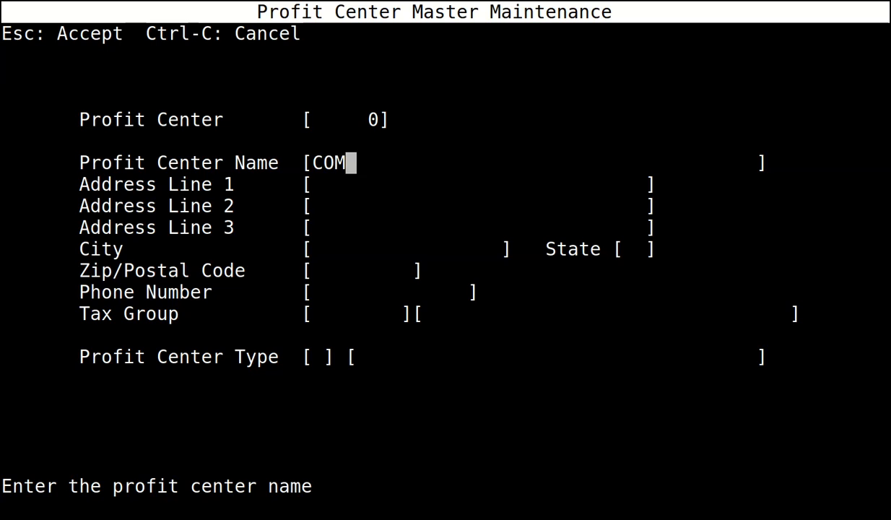
{"action": "type", "text": "PANY WIDE"}
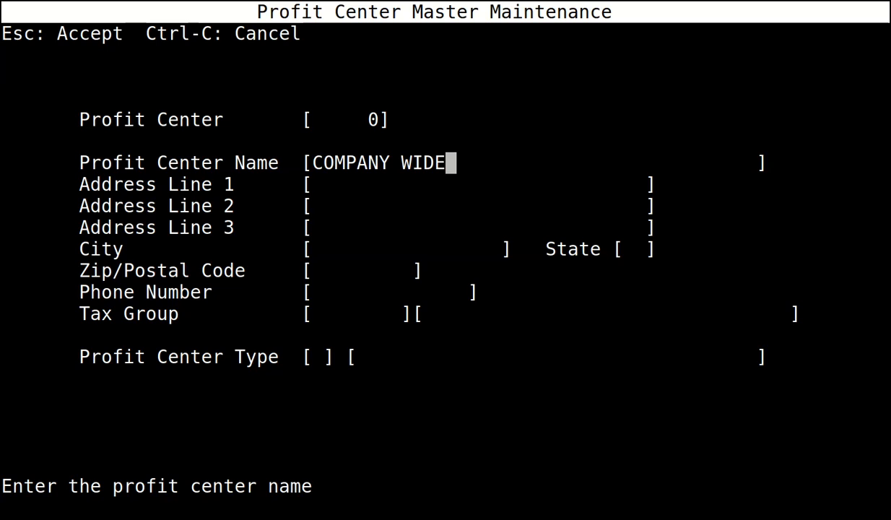
{"action": "key", "text": "Return"}
{"action": "key", "text": "Return"}
{"action": "key", "text": "Return"}
{"action": "key", "text": "Return"}
{"action": "key", "text": "Return"}
{"action": "key", "text": "Return"}
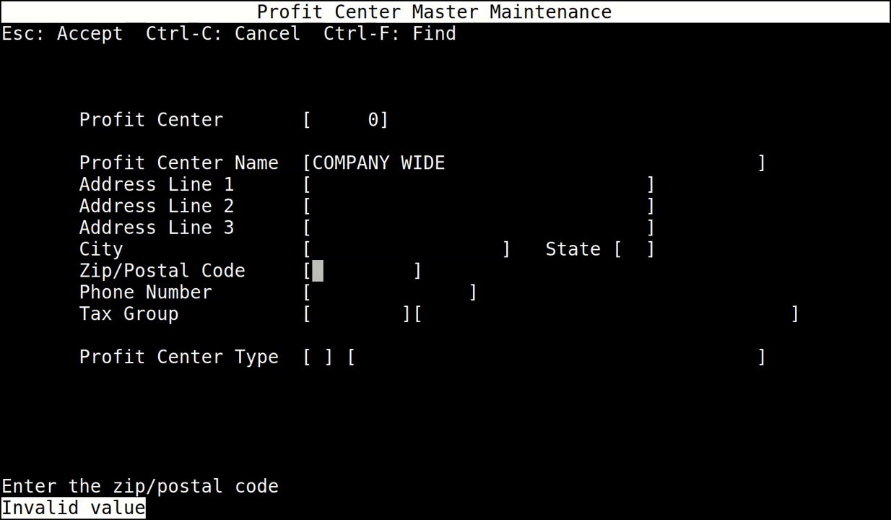
{"action": "type", "text": "B"}
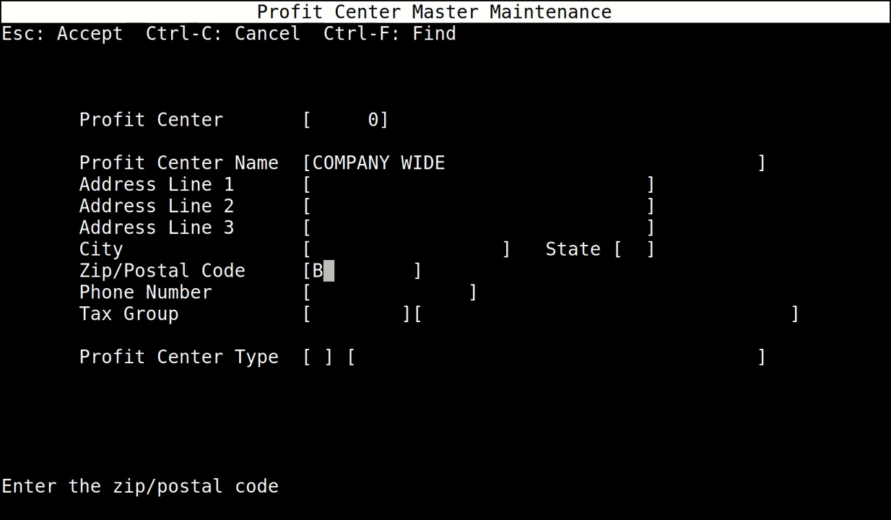
{"action": "type", "text": "N1 1YD"}
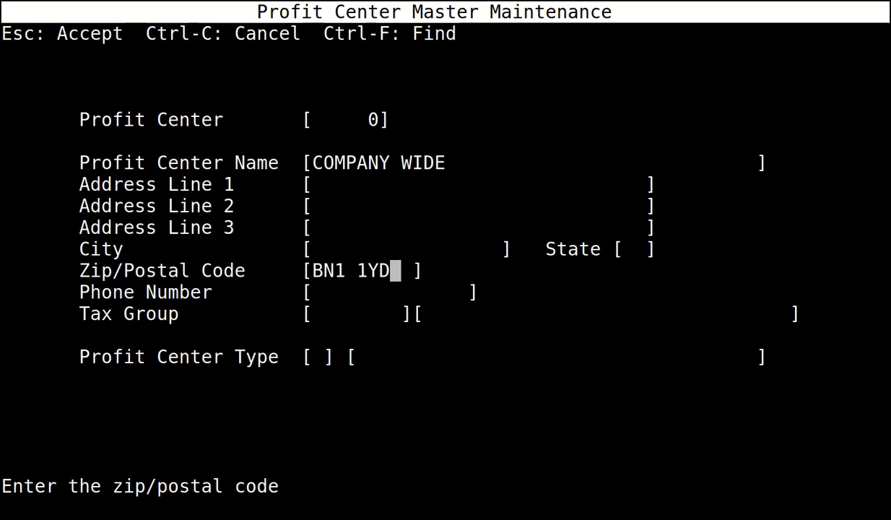
{"action": "key", "text": "Return"}
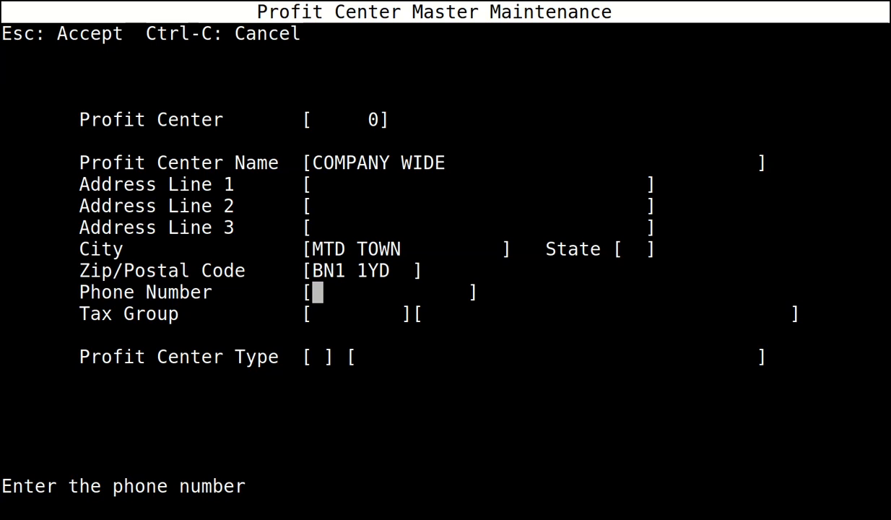
{"action": "key", "text": "Return"}
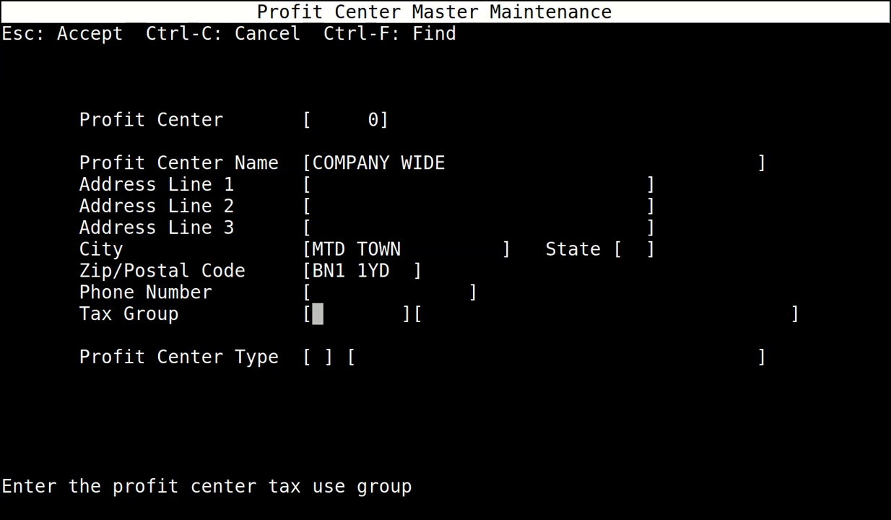
Give it tax group PC and type A (Administrative), then save and exit.
{"action": "type", "text": "PC"}
{"action": "key", "text": "Return"}
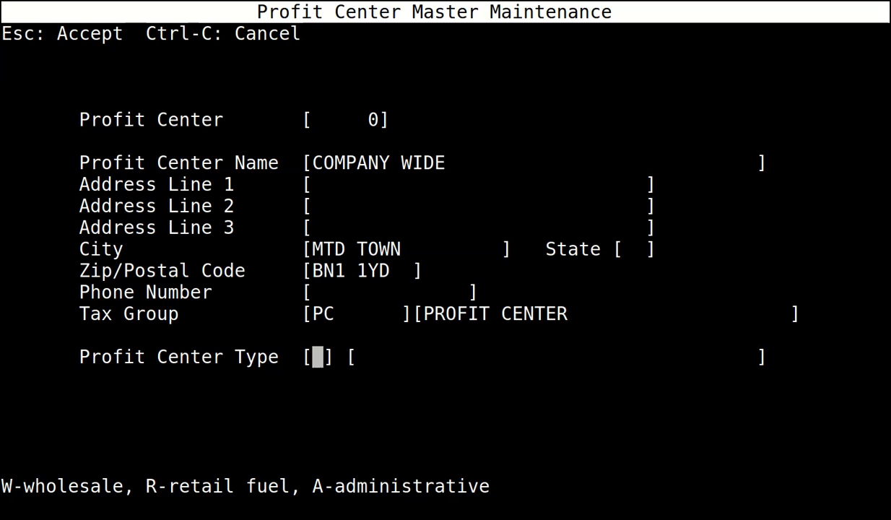
{"action": "type", "text": "A"}
{"action": "key", "text": "Return"}
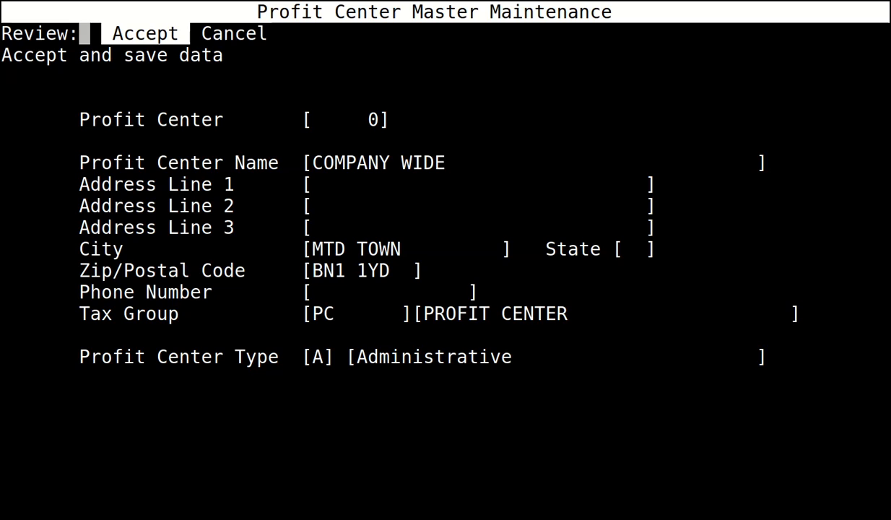
{"action": "key", "text": "Return"}
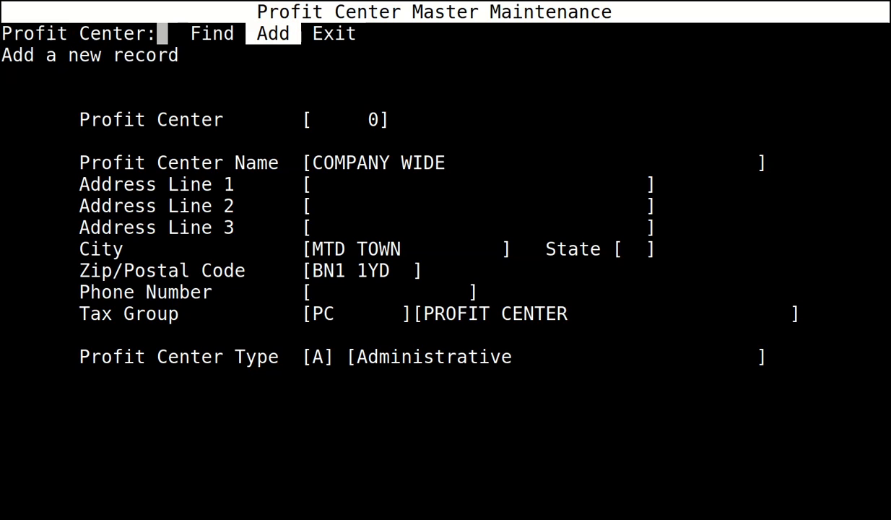
{"action": "key", "text": "e"}
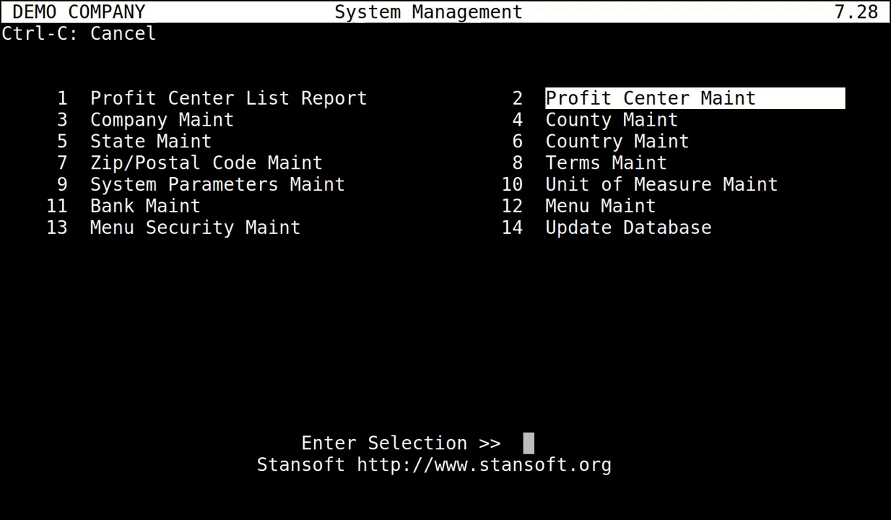
In System Parameters Maint, change parameter 2 (Company Wide Profit Center Nbr) to 0.
{"action": "key", "text": "Left"}
{"action": "key", "text": "Down"}
{"action": "key", "text": "Down"}
{"action": "key", "text": "Down"}
{"action": "key", "text": "Down"}
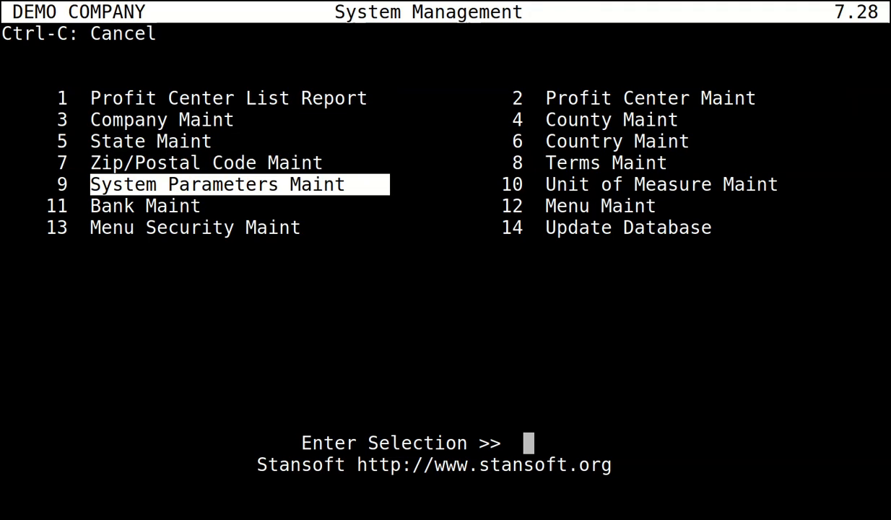
{"action": "key", "text": "Return"}
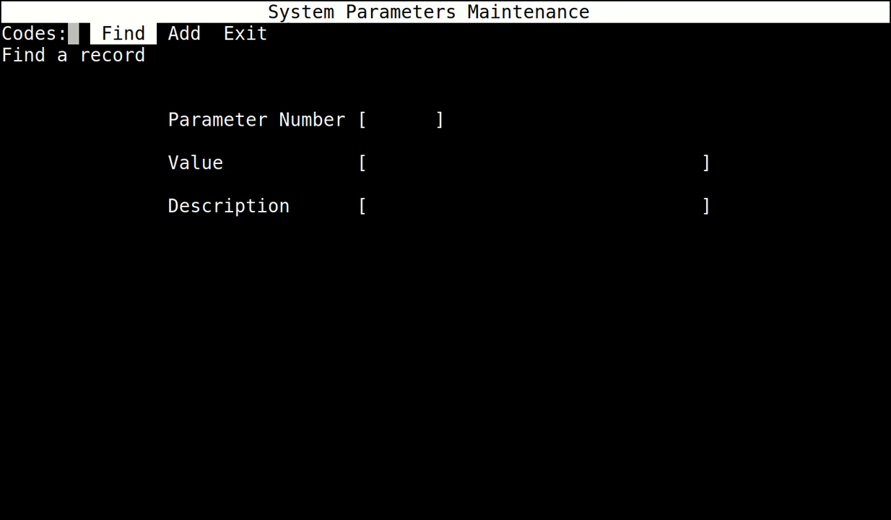
{"action": "key", "text": "Return"}
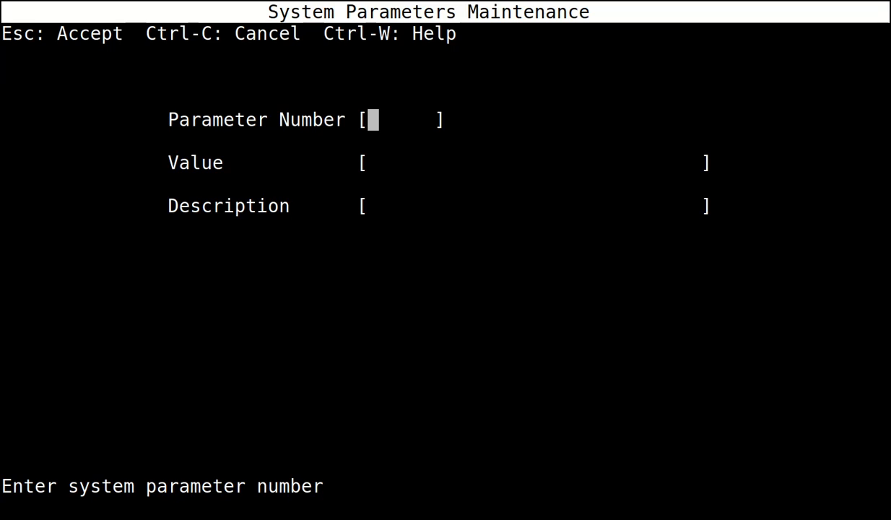
{"action": "type", "text": "2"}
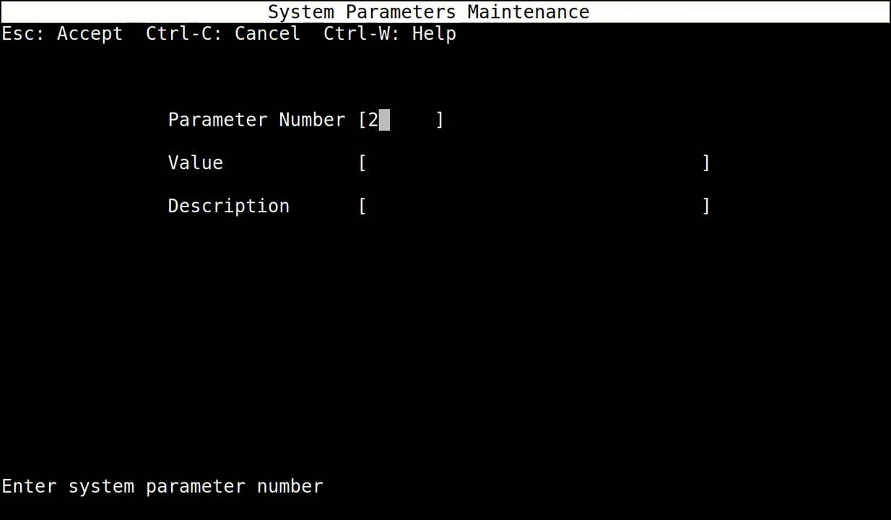
{"action": "key", "text": "Escape"}
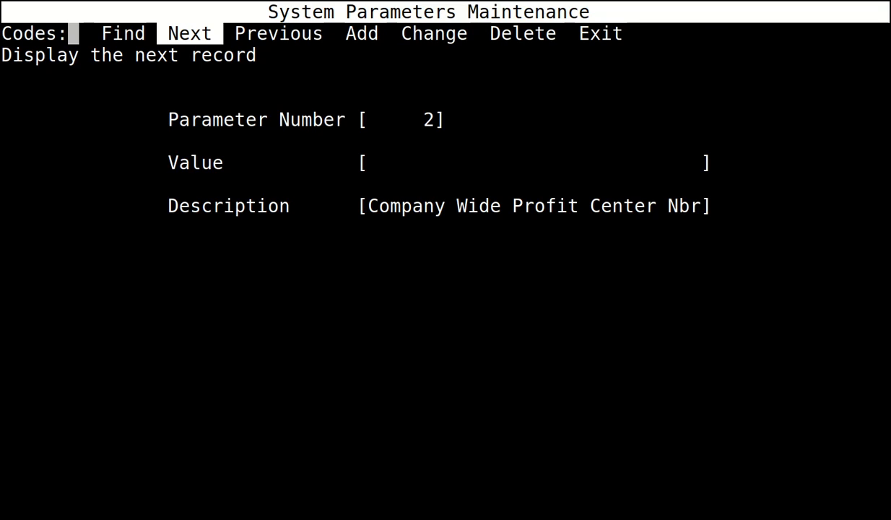
{"action": "key", "text": "c"}
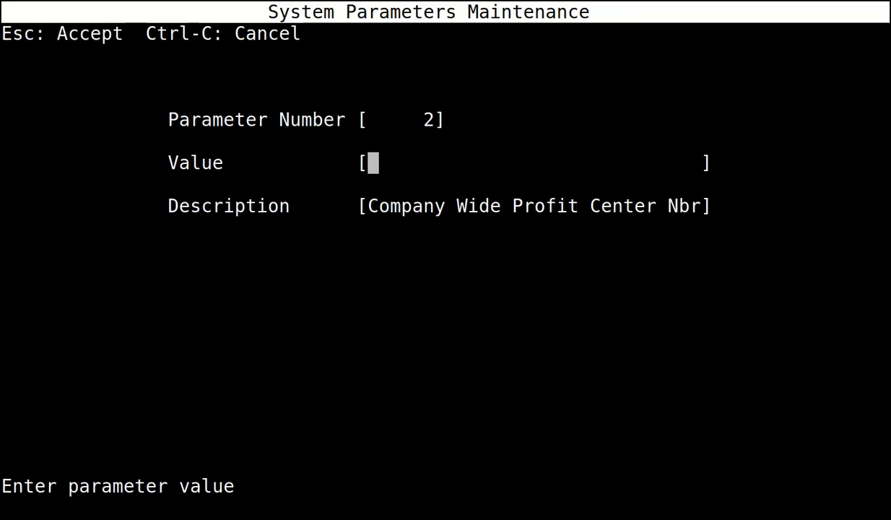
{"action": "type", "text": "0"}
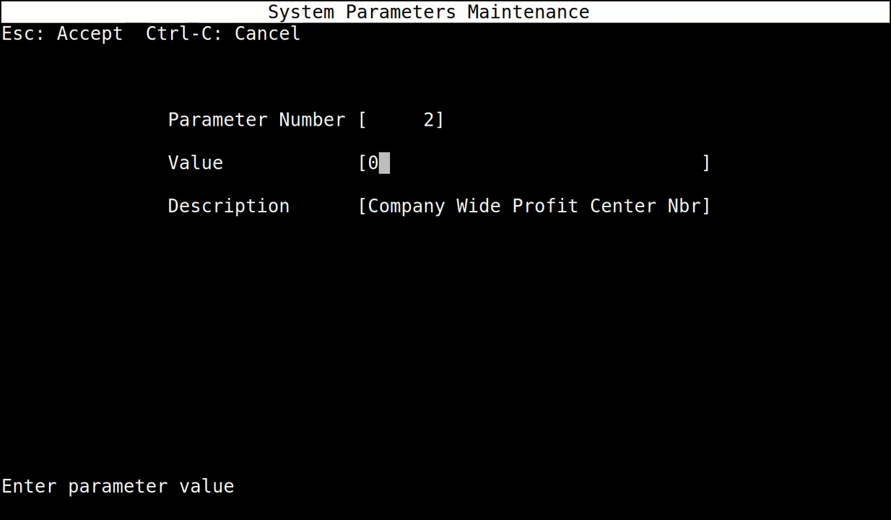
{"action": "key", "text": "Escape"}
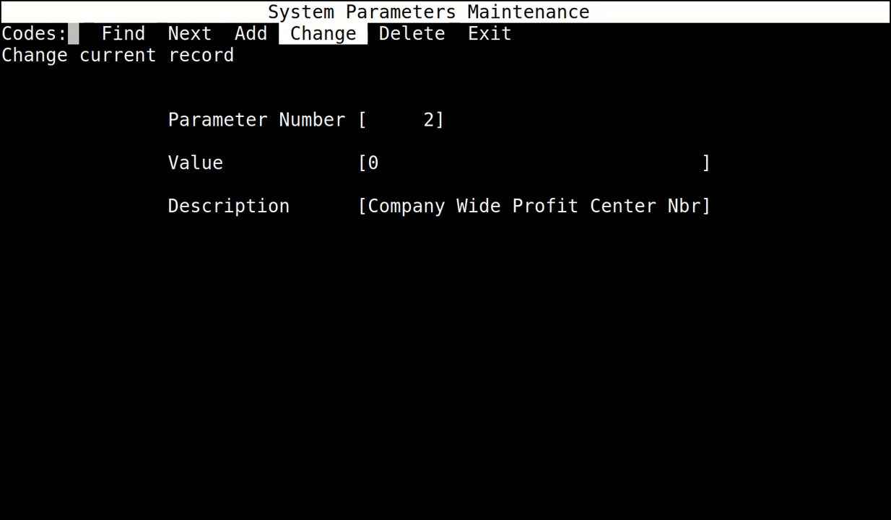
{"action": "key", "text": "e"}
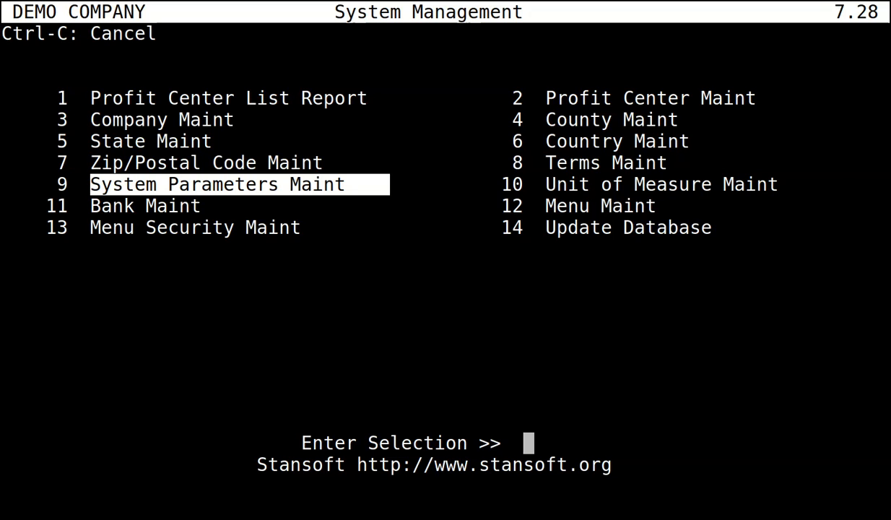
Return to the Master Menu and open General Ledger's 15 Period Maint.
{"action": "key", "text": "ctrl+c"}
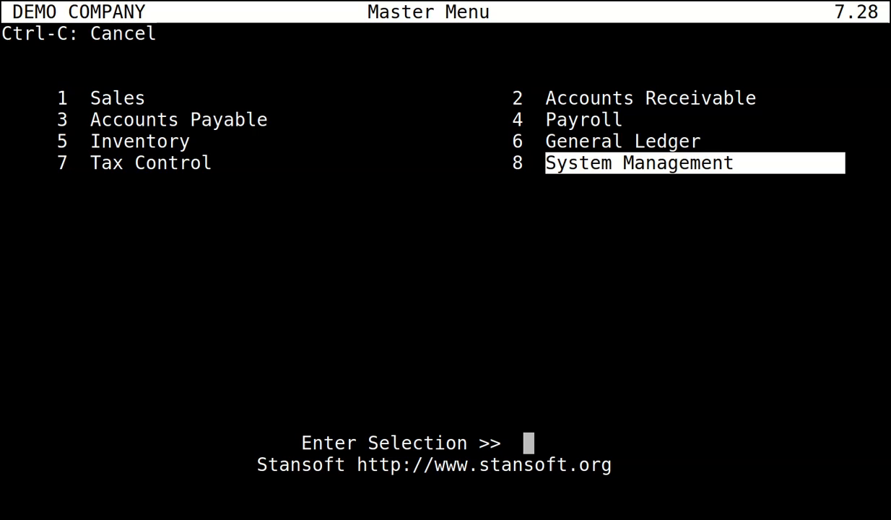
{"action": "key", "text": "Up"}
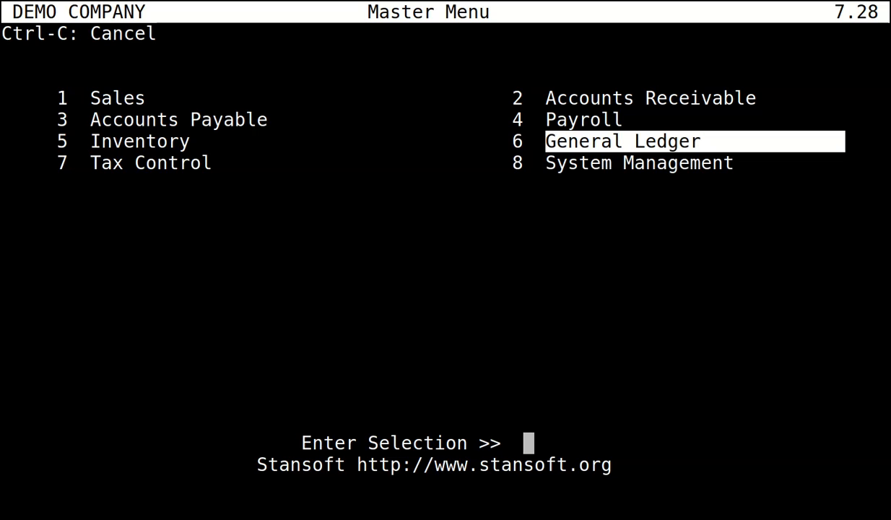
{"action": "key", "text": "Return"}
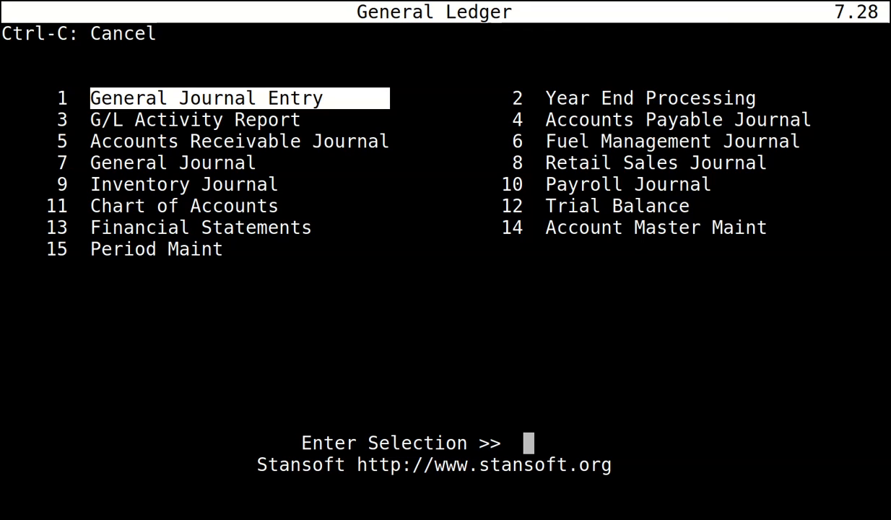
{"action": "key", "text": "Down"}
{"action": "key", "text": "Down"}
{"action": "key", "text": "Down"}
{"action": "key", "text": "Down"}
{"action": "key", "text": "Down"}
{"action": "key", "text": "Down"}
{"action": "key", "text": "Down"}
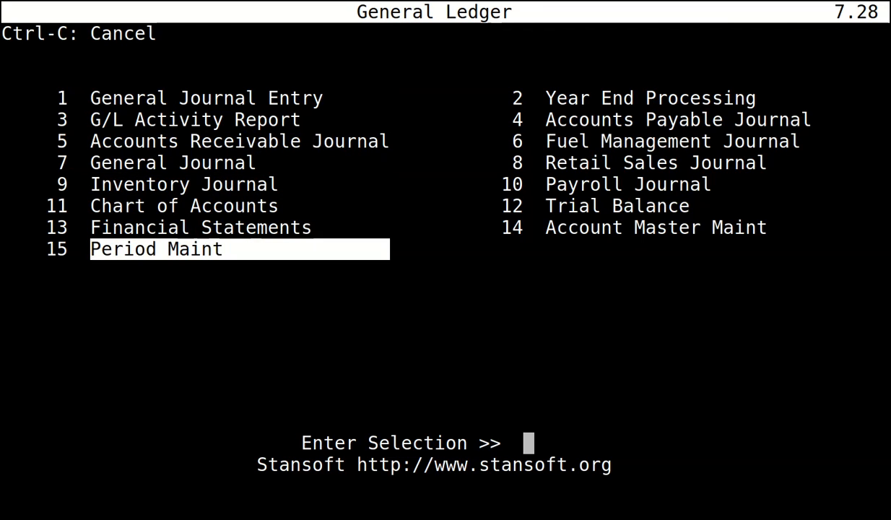
{"action": "key", "text": "Return"}
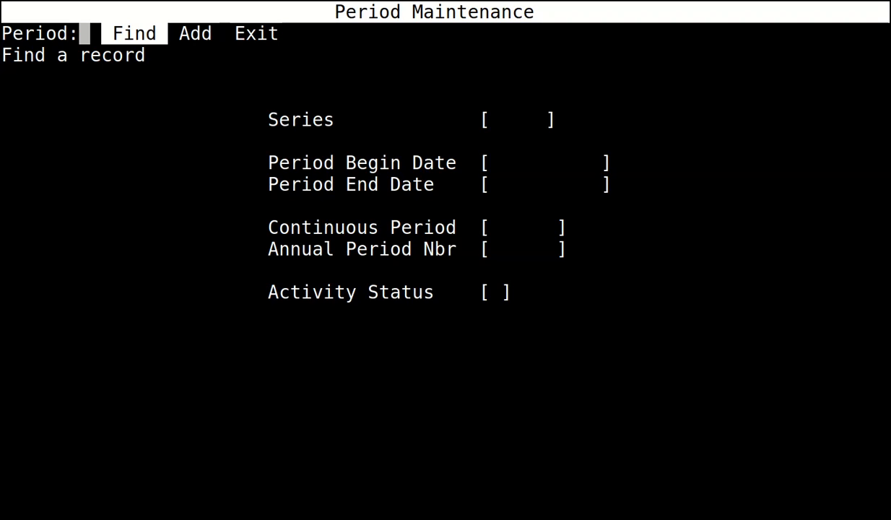
Start a period entry via Find, showing Continuous Period 1 and status O.
{"action": "key", "text": "Right"}
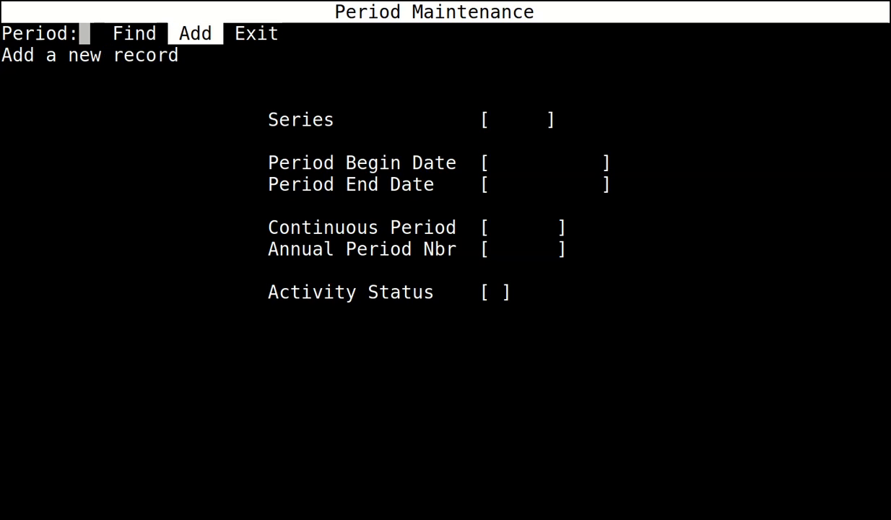
{"action": "key", "text": "Right"}
{"action": "key", "text": "Right"}
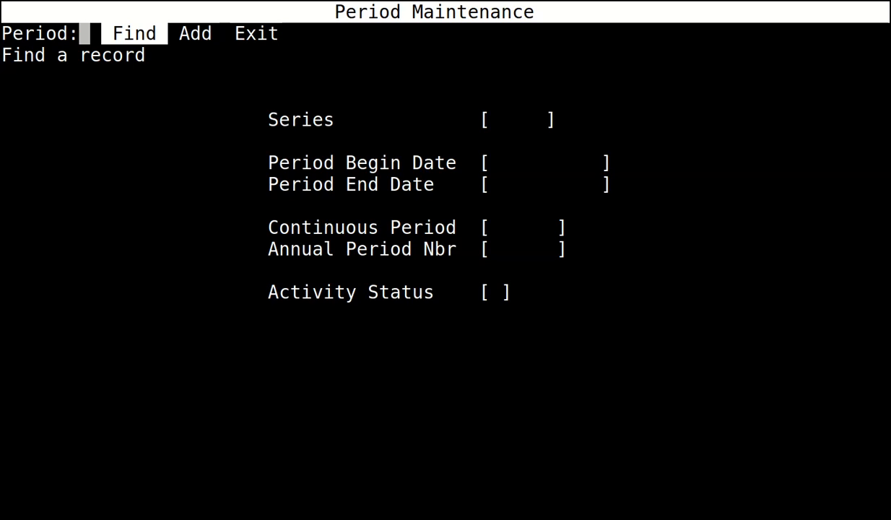
{"action": "key", "text": "Return"}
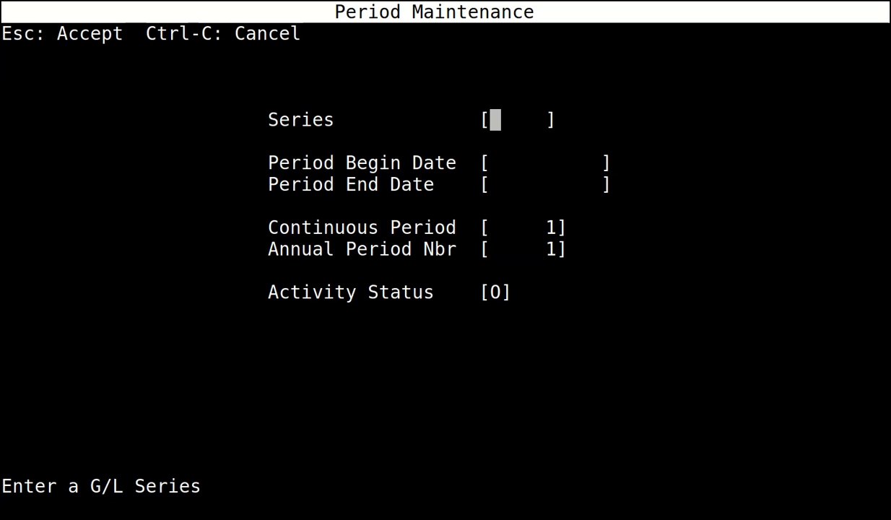
Enter series 22-23 with begin date 01/04/2022 for the first period.
{"action": "type", "text": "2022"}
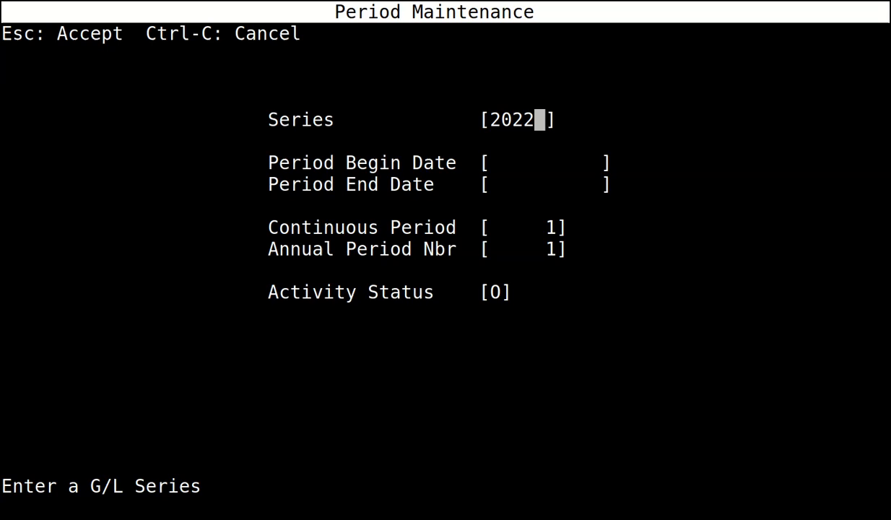
{"action": "key", "text": "BackSpace"}
{"action": "key", "text": "BackSpace"}
{"action": "key", "text": "BackSpace"}
{"action": "key", "text": "BackSpace"}
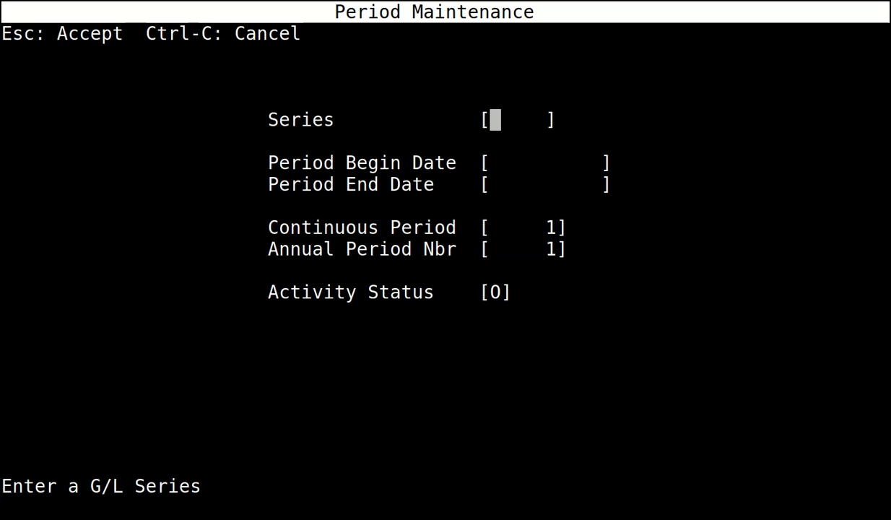
{"action": "type", "text": "22"}
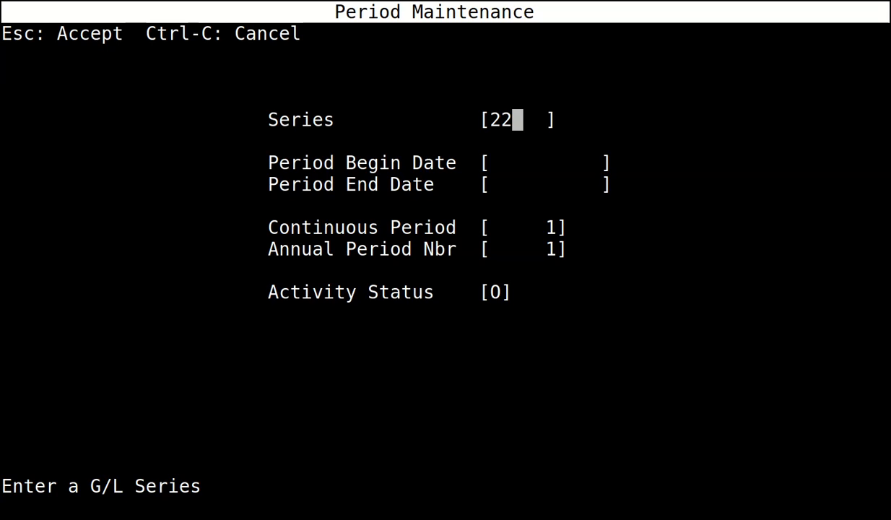
{"action": "type", "text": "-23"}
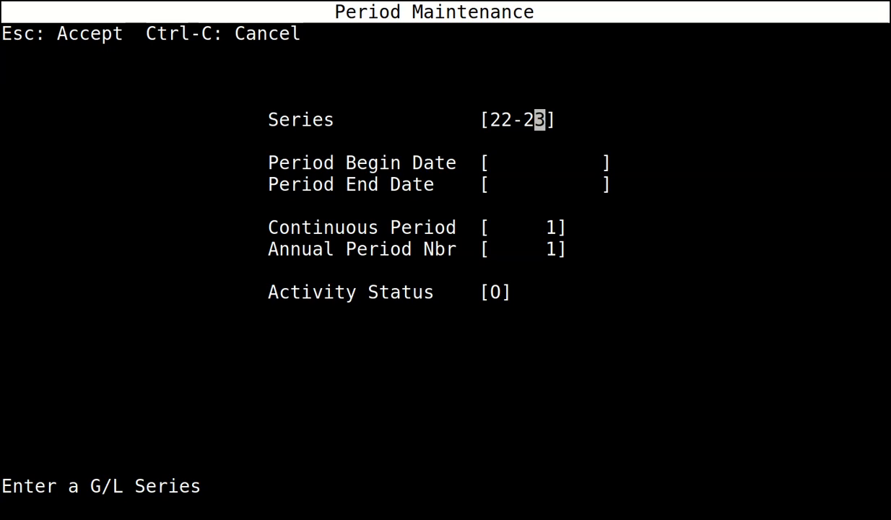
{"action": "key", "text": "Return"}
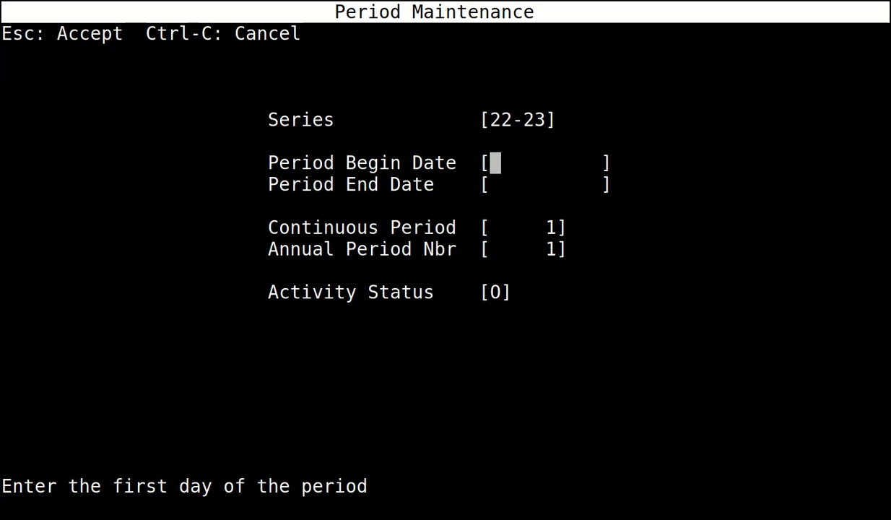
{"action": "type", "text": "01/04/20"}
{"action": "type", "text": "22"}
{"action": "key", "text": "Return"}
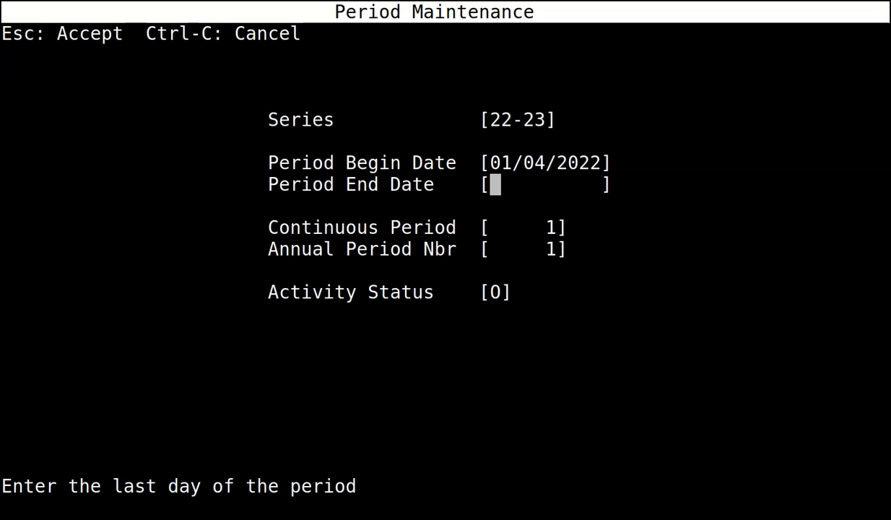
Set the end date to 30/04/2022 with 30 days and save April 2022 as period 1.
{"action": "type", "text": "300422"}
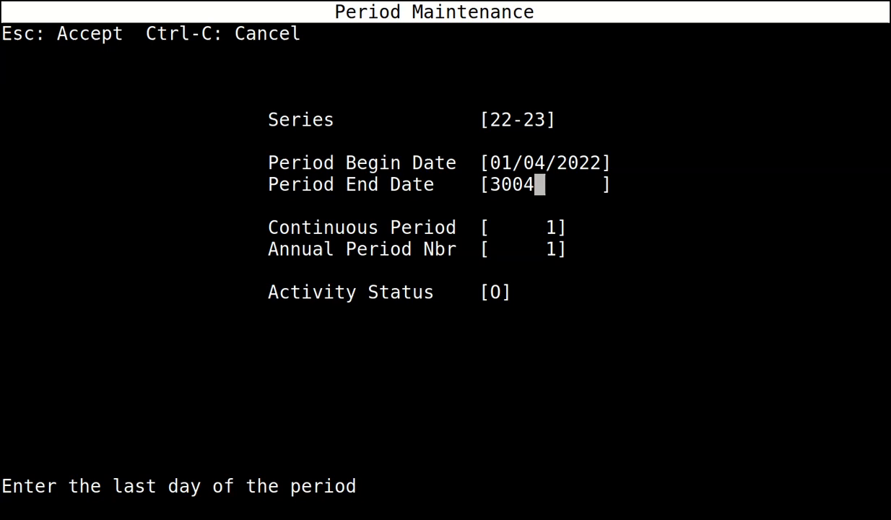
{"action": "key", "text": "Return"}
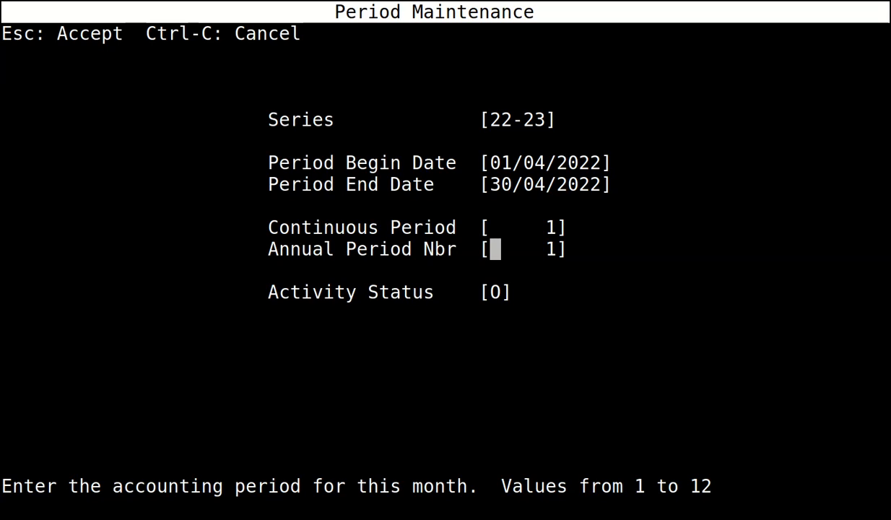
{"action": "key", "text": "Return"}
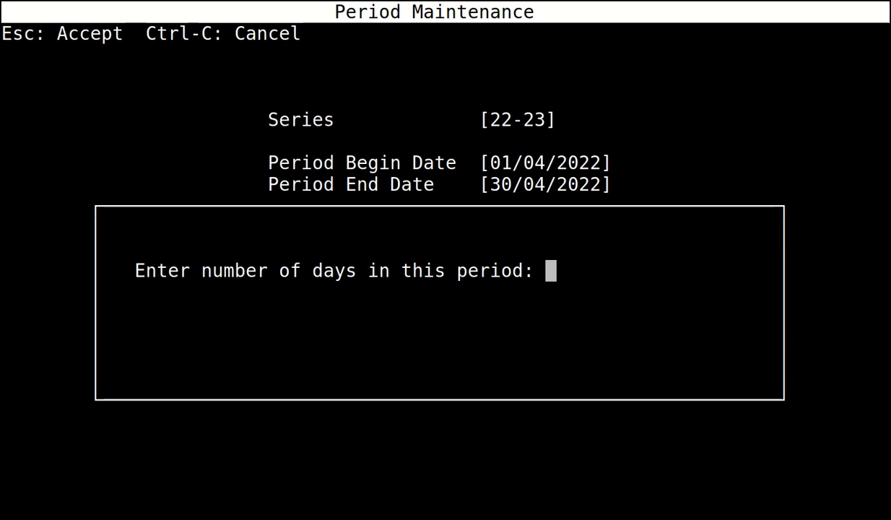
{"action": "type", "text": "30"}
{"action": "key", "text": "Return"}
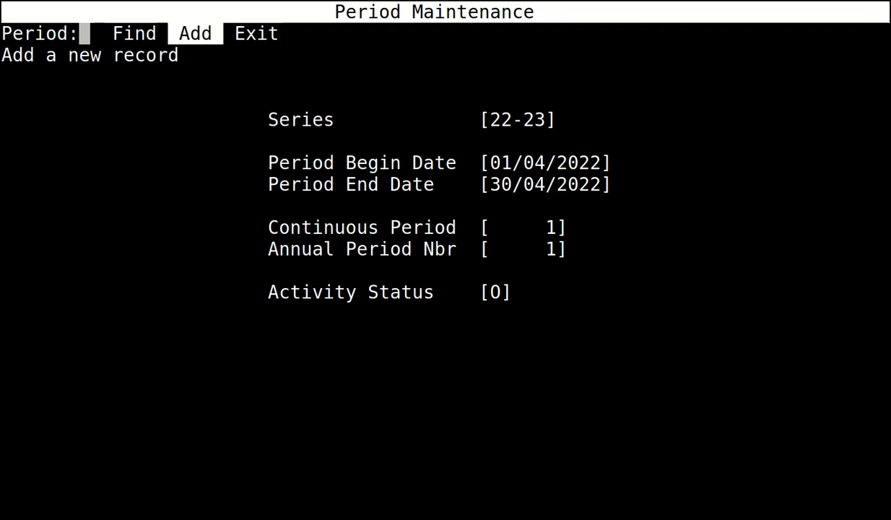
{"action": "key", "text": "Return"}
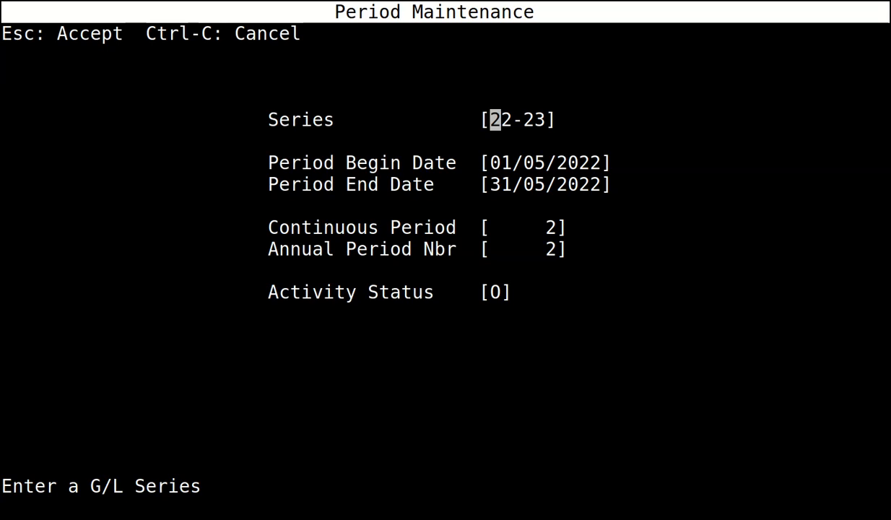
Accept the prefilled periods for May through October 2022.
{"action": "key", "text": "Escape"}
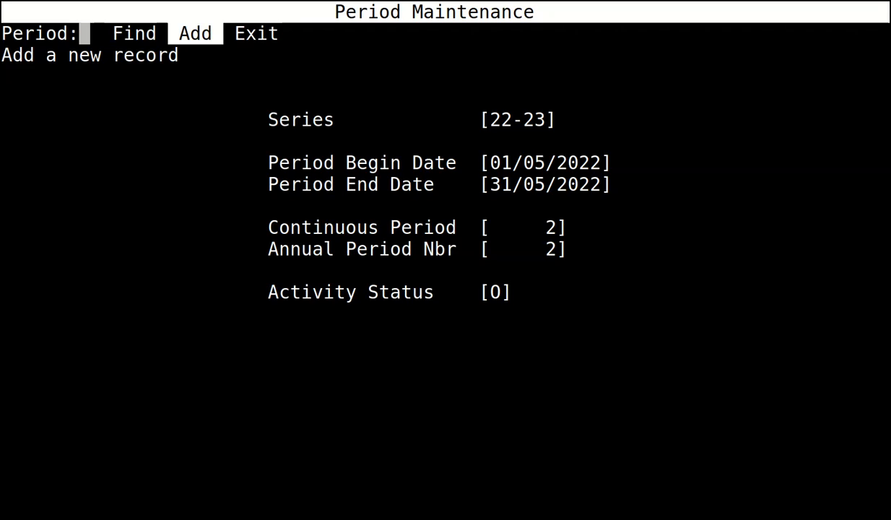
{"action": "key", "text": "Return"}
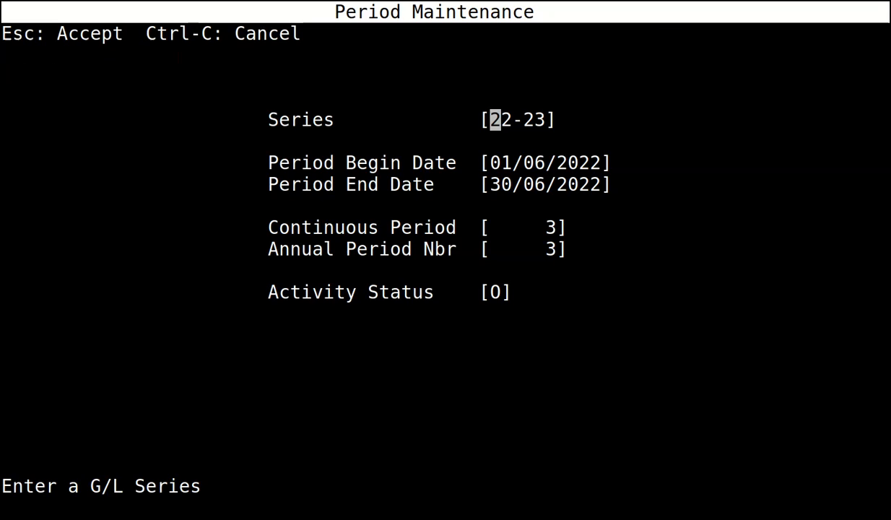
{"action": "key", "text": "Escape"}
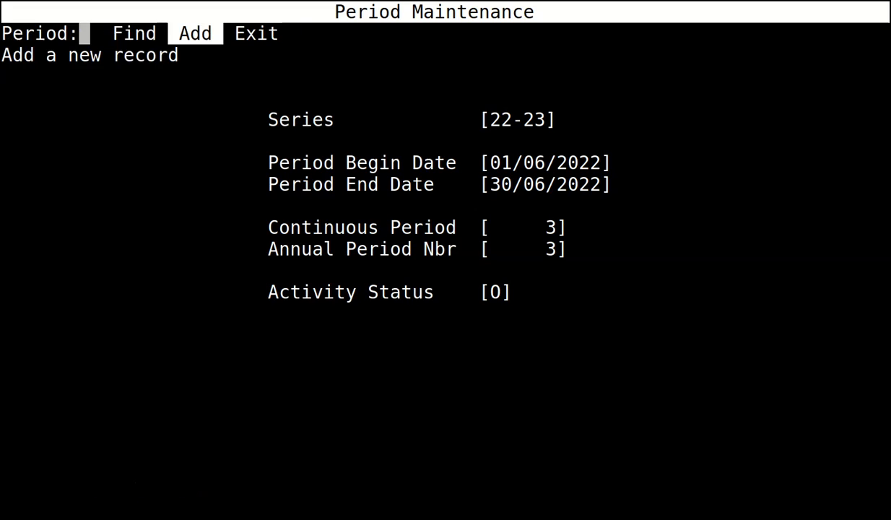
{"action": "key", "text": "Return"}
{"action": "key", "text": "Escape"}
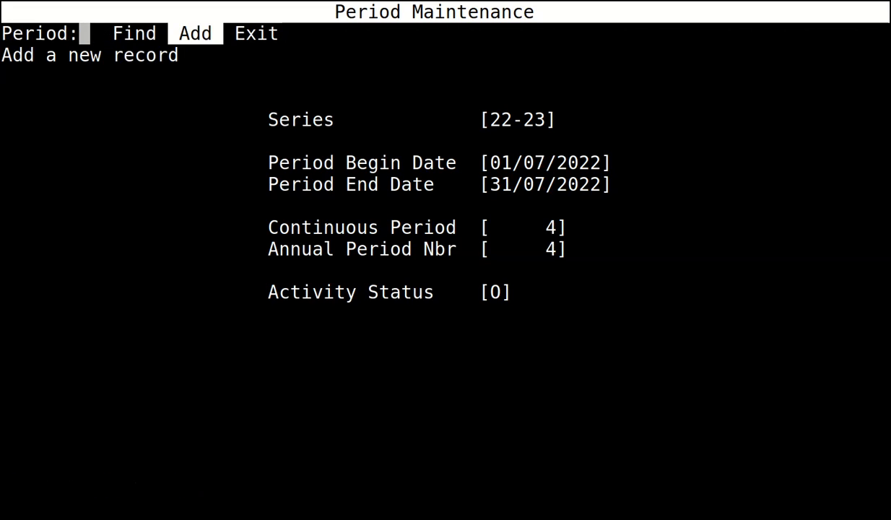
{"action": "key", "text": "Return"}
{"action": "key", "text": "Escape"}
{"action": "key", "text": "Return"}
{"action": "key", "text": "Escape"}
{"action": "key", "text": "Return"}
{"action": "key", "text": "Escape"}
Accept November 2022 through March 2023 as periods 8-12, then exit to the General Ledger menu.
{"action": "key", "text": "Return"}
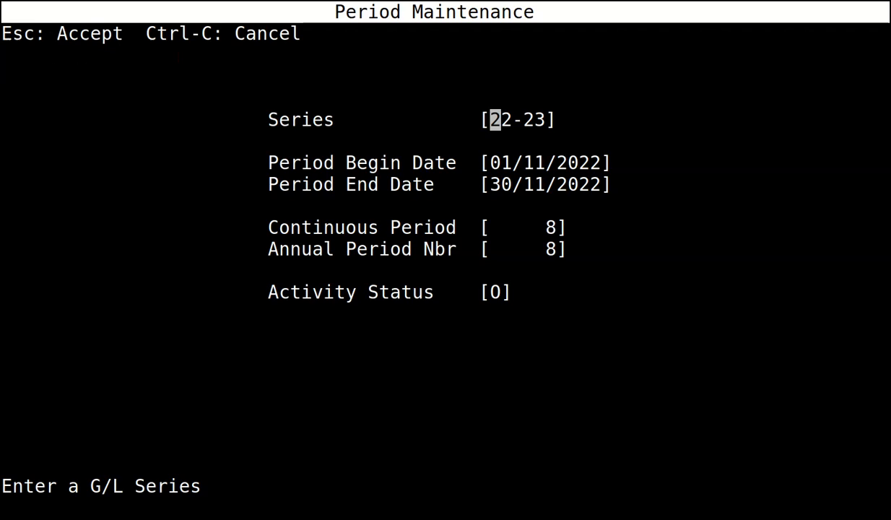
{"action": "key", "text": "Escape"}
{"action": "key", "text": "Return"}
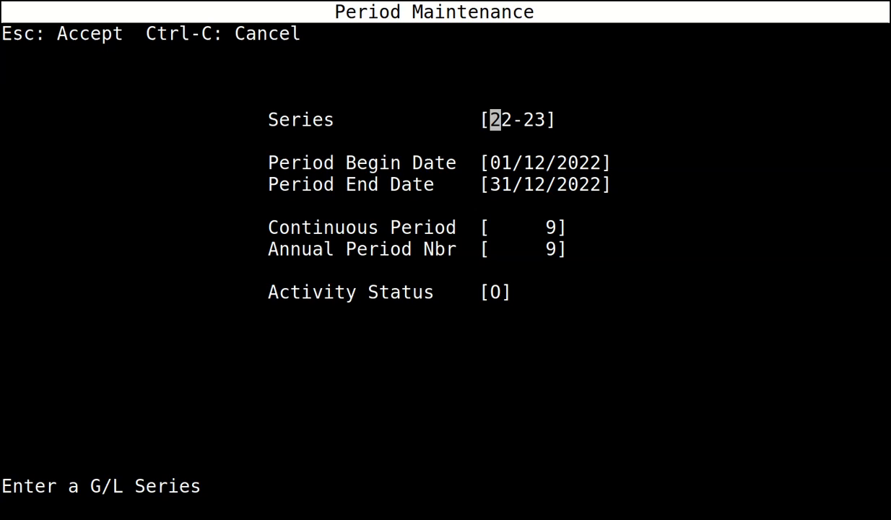
{"action": "key", "text": "Escape"}
{"action": "key", "text": "Return"}
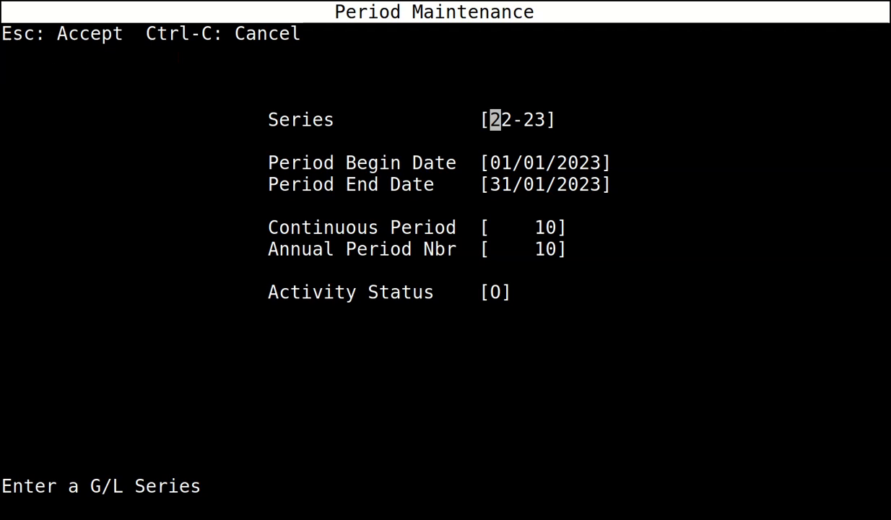
{"action": "key", "text": "Escape"}
{"action": "key", "text": "Return"}
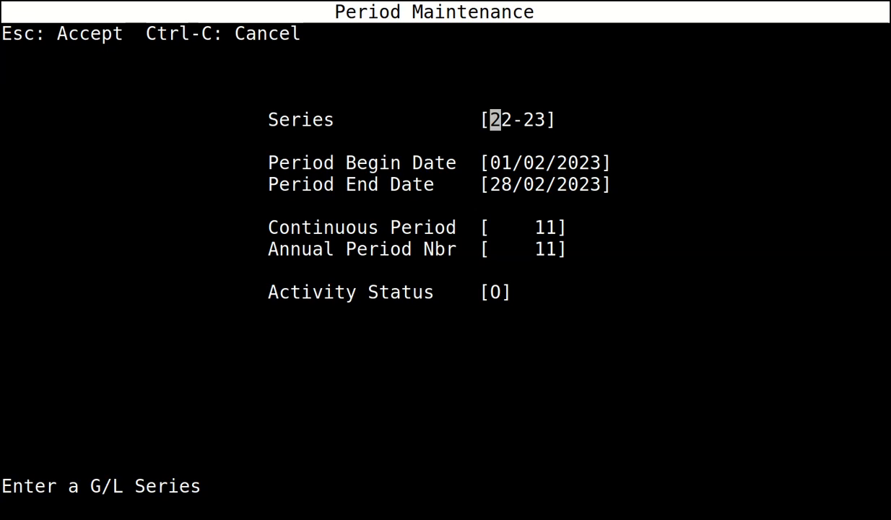
{"action": "key", "text": "Escape"}
{"action": "key", "text": "Return"}
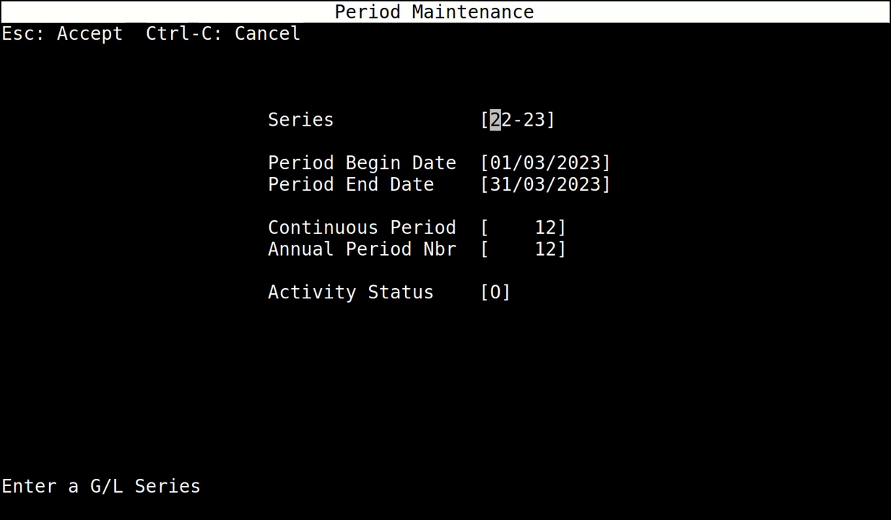
{"action": "key", "text": "Escape"}
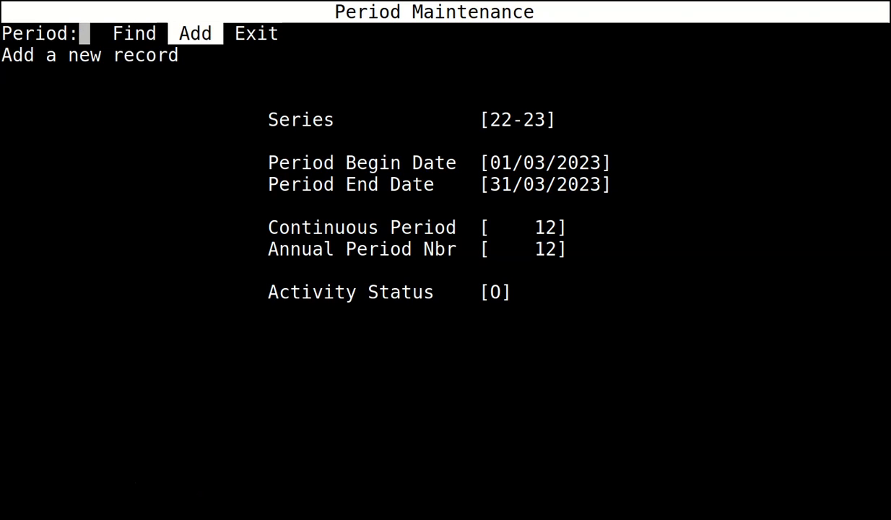
{"action": "key", "text": "e"}
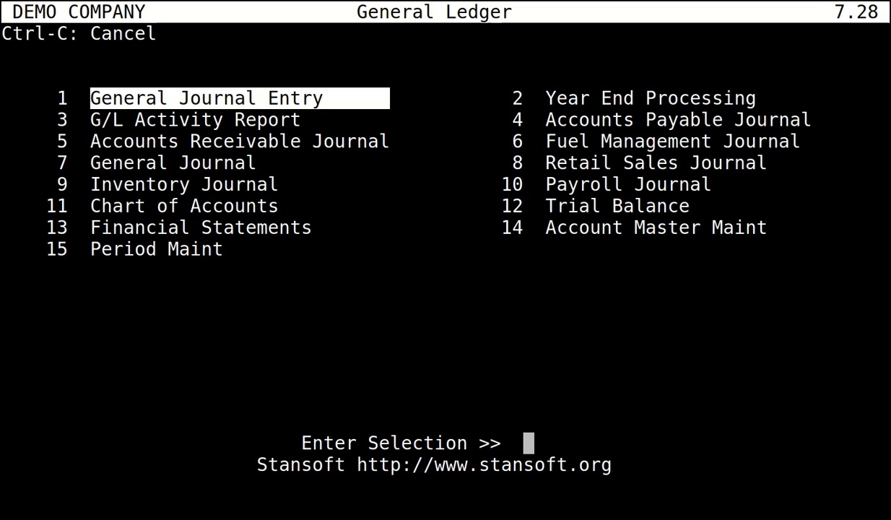
Open item 14, Account Master Maint, from the General Ledger menu.
{"action": "key", "text": "Right"}
{"action": "key", "text": "Down"}
{"action": "key", "text": "Down"}
{"action": "key", "text": "Down"}
{"action": "key", "text": "Down"}
{"action": "key", "text": "Down"}
{"action": "key", "text": "Down"}
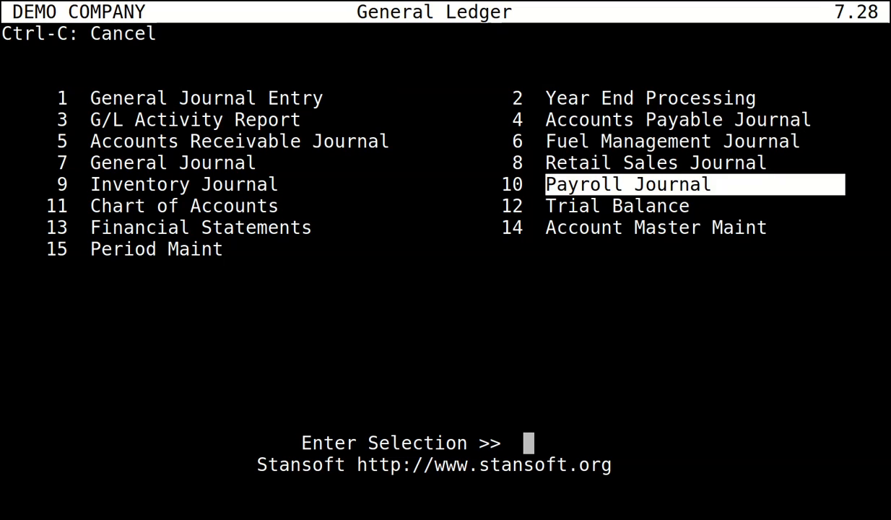
{"action": "key", "text": "Return"}
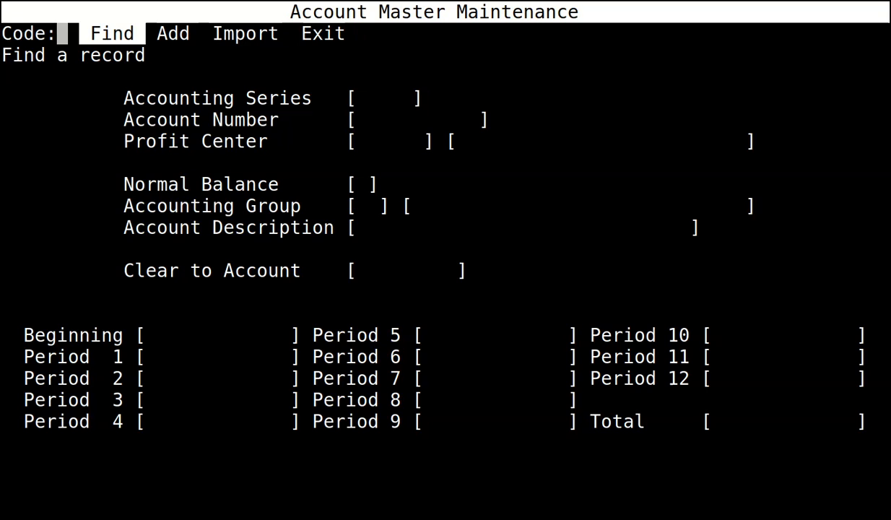
Add a new account in series 22-23: number 1050, profit center 0, debit balance.
{"action": "key", "text": "Right"}
{"action": "key", "text": "Return"}
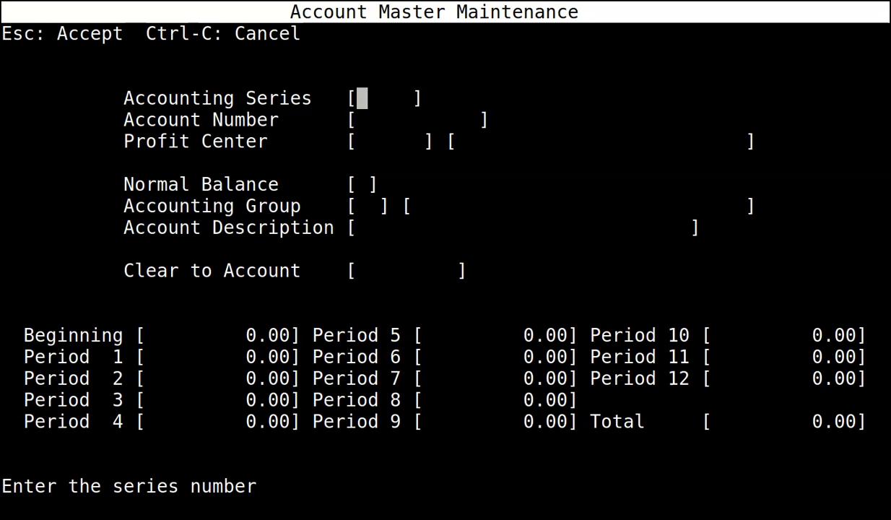
{"action": "type", "text": "22-23"}
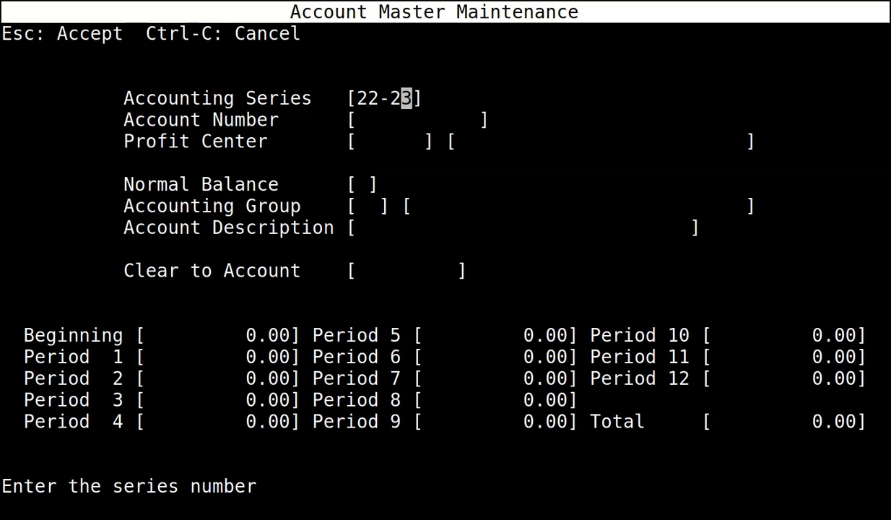
{"action": "key", "text": "Return"}
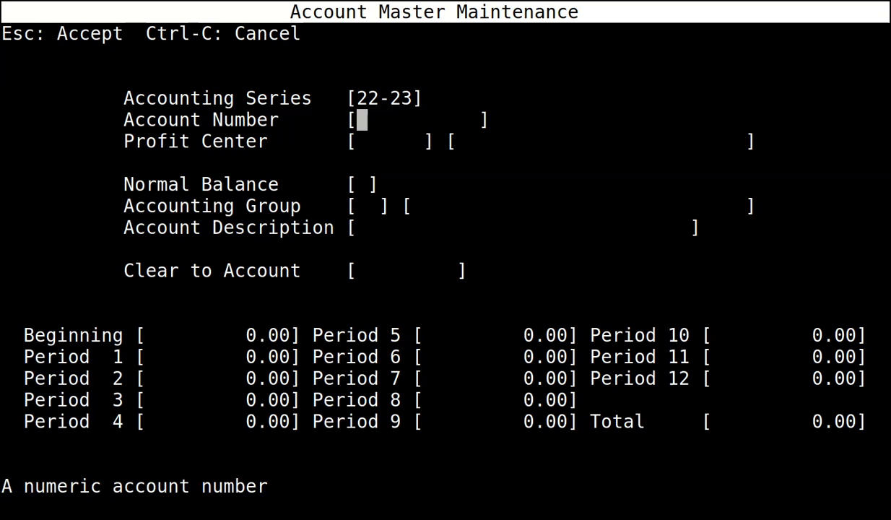
{"action": "type", "text": "1050"}
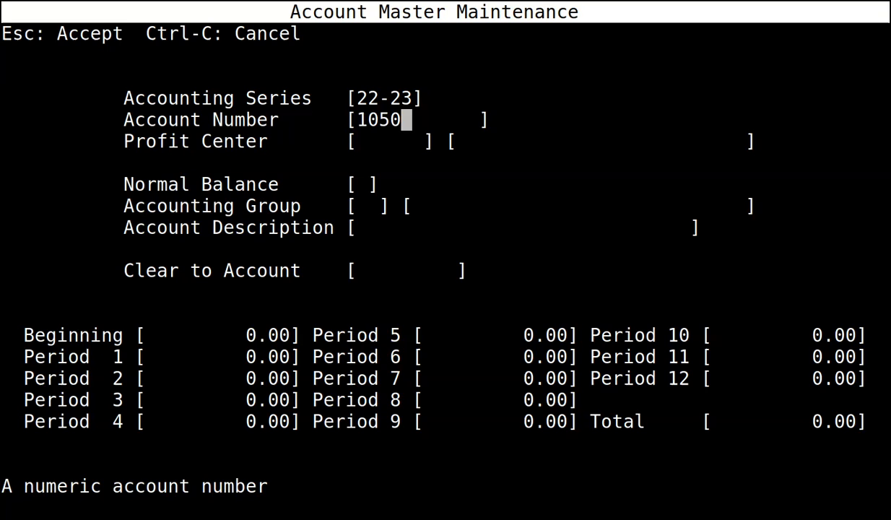
{"action": "key", "text": "Return"}
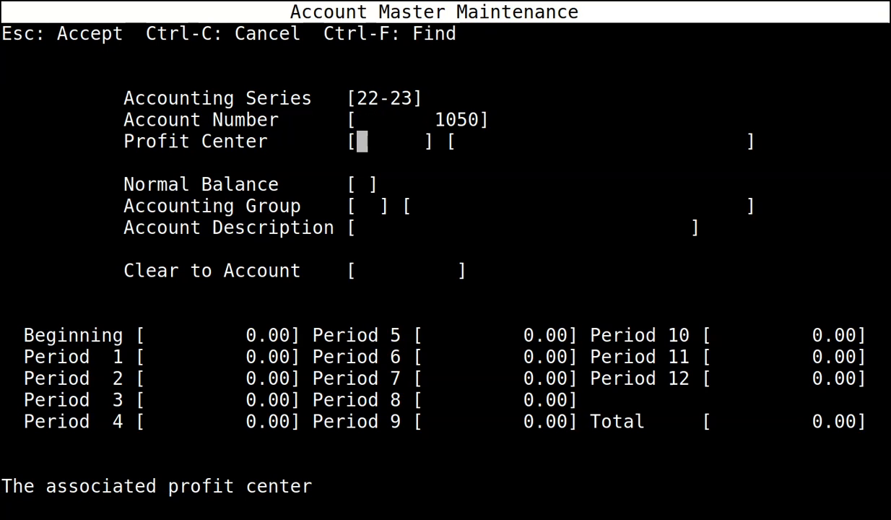
{"action": "type", "text": "0"}
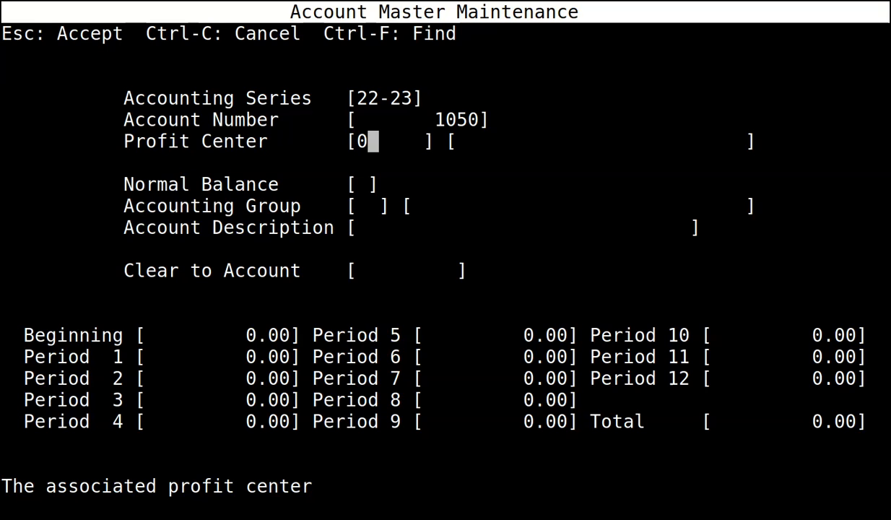
{"action": "key", "text": "Return"}
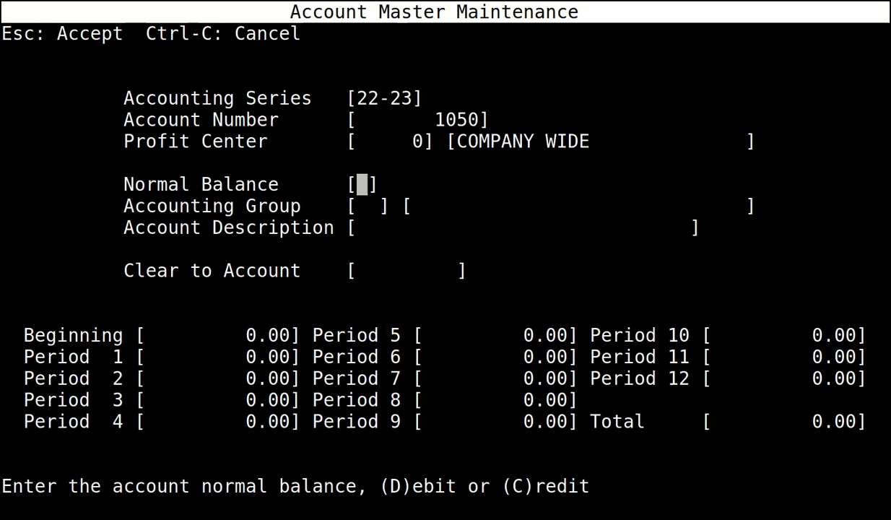
{"action": "type", "text": "D"}
{"action": "key", "text": "Return"}
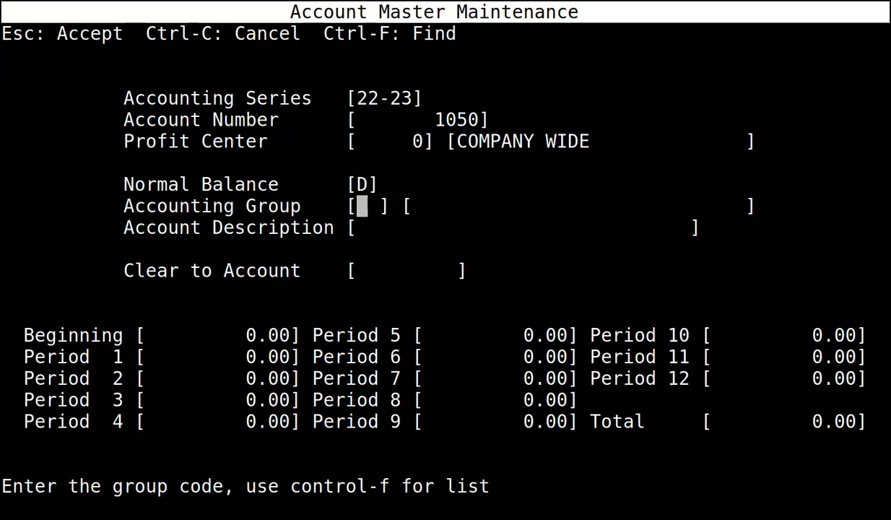
Give it group CA, description BANK, clear-to 0, and save the account.
{"action": "type", "text": "CA"}
{"action": "key", "text": "Return"}
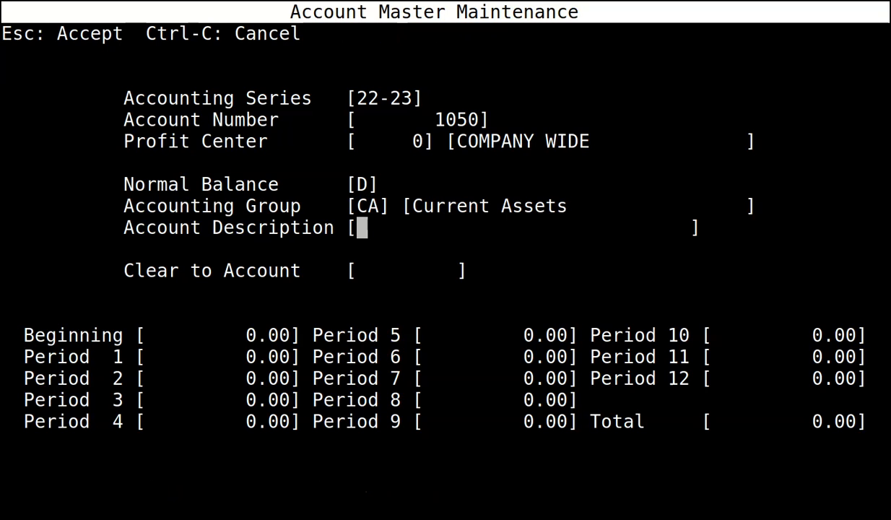
{"action": "type", "text": "b"}
{"action": "key", "text": "BackSpace"}
{"action": "type", "text": "BANK"}
{"action": "key", "text": "Return"}
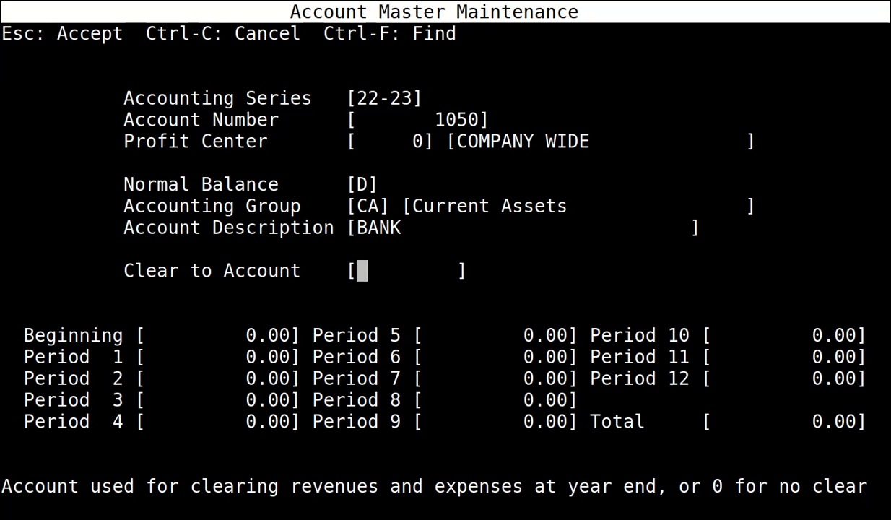
{"action": "type", "text": "0"}
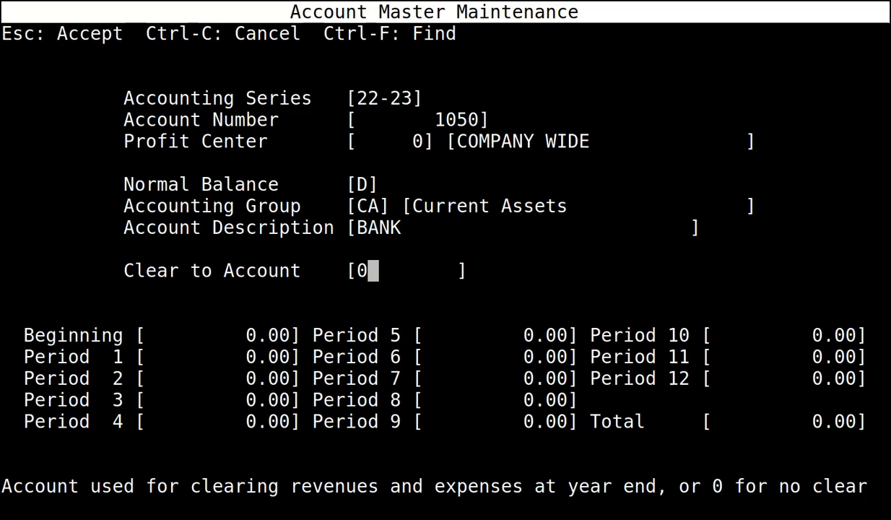
{"action": "key", "text": "Escape"}
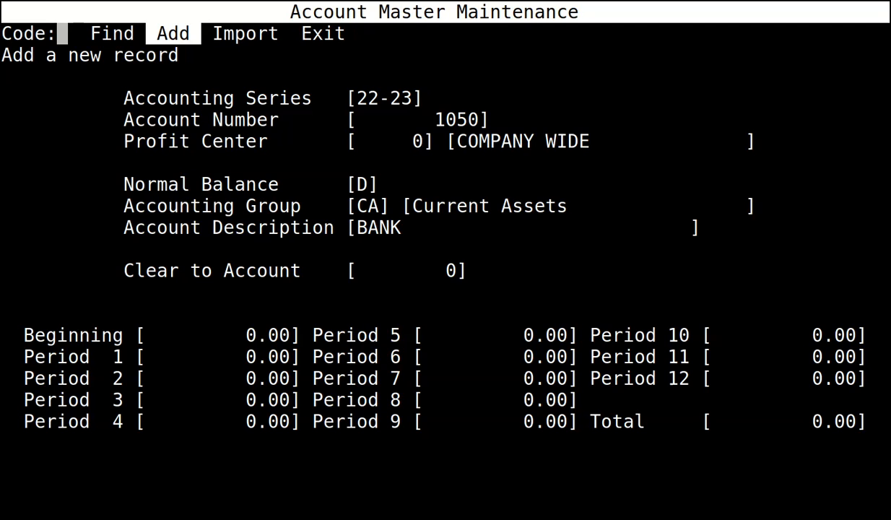
{"action": "key", "text": "Return"}
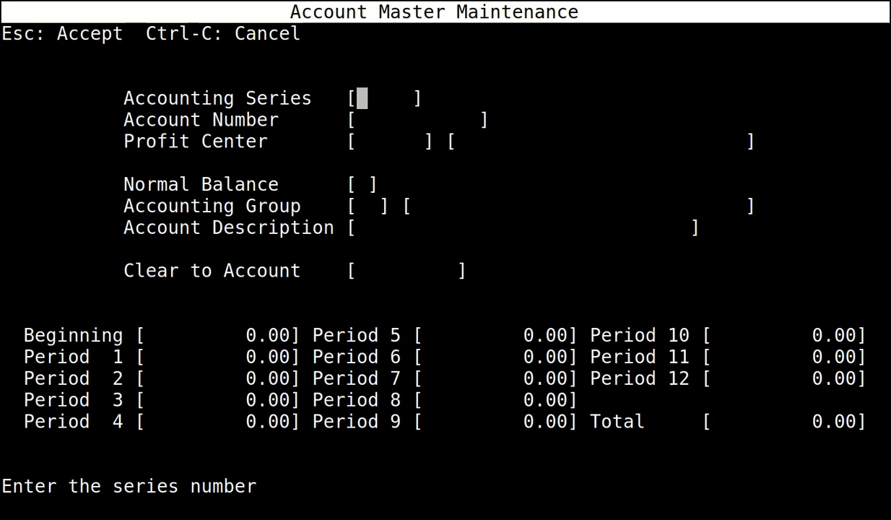
Enter 22-23 account 1100 ACCOUNTS RECEIVABLE: profit center 0, debit, group CA, no clearing account, and save.
{"action": "type", "text": "22-23"}
{"action": "key", "text": "Return"}
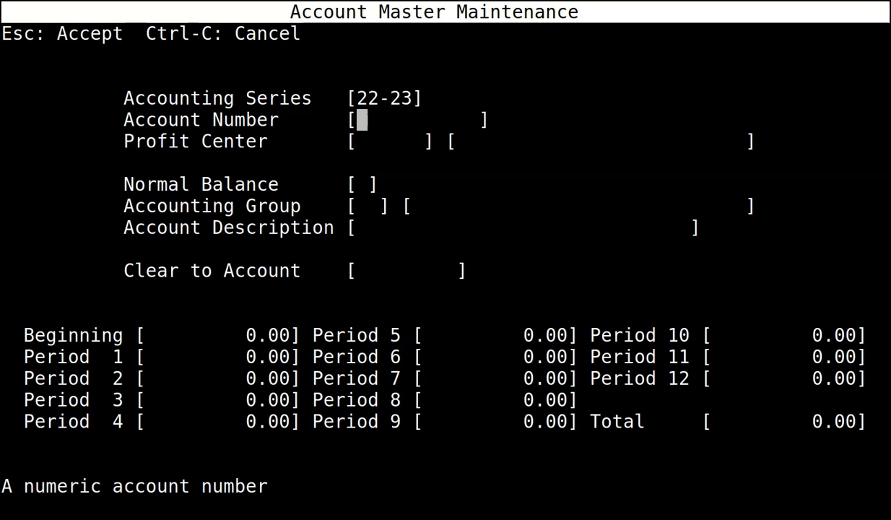
{"action": "type", "text": "1100"}
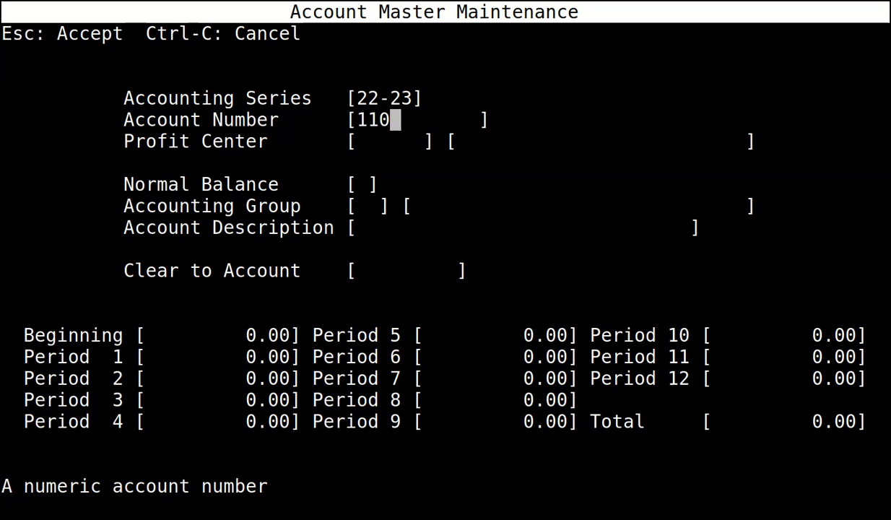
{"action": "key", "text": "Return"}
{"action": "type", "text": "0"}
{"action": "key", "text": "Return"}
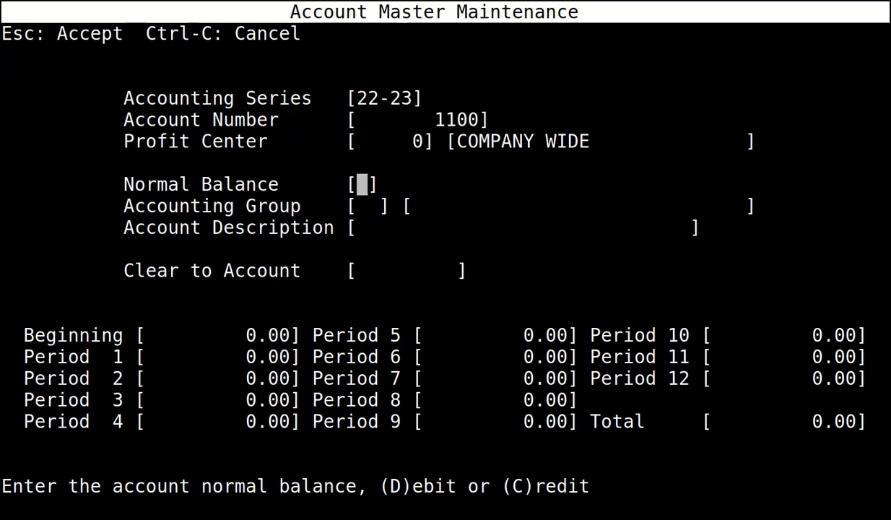
{"action": "type", "text": "D"}
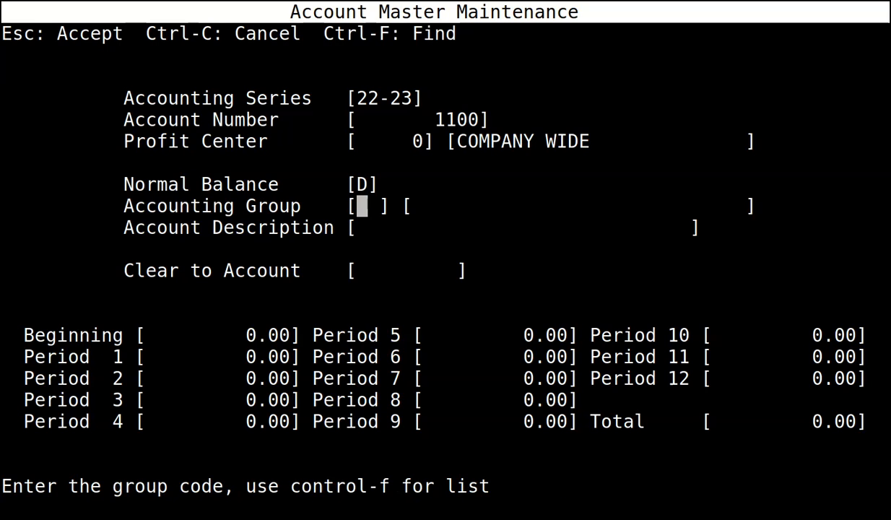
{"action": "type", "text": "CA"}
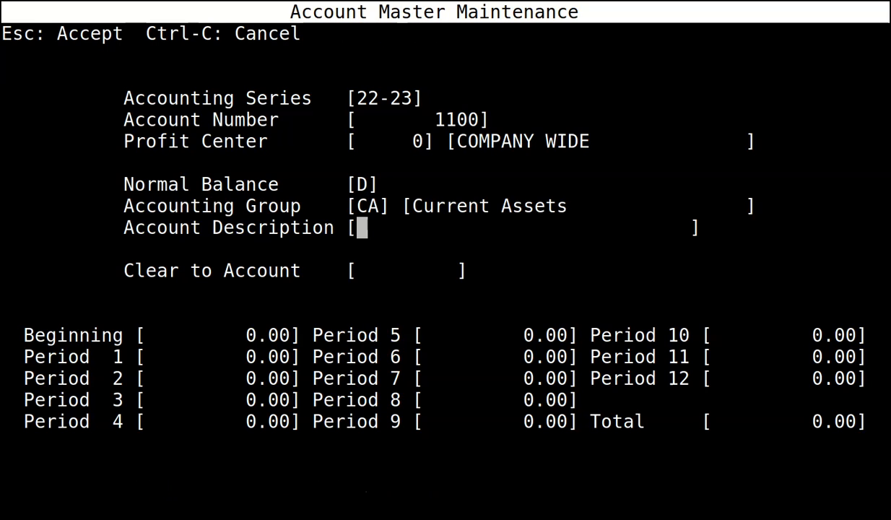
{"action": "type", "text": "ACCOUNTS "}
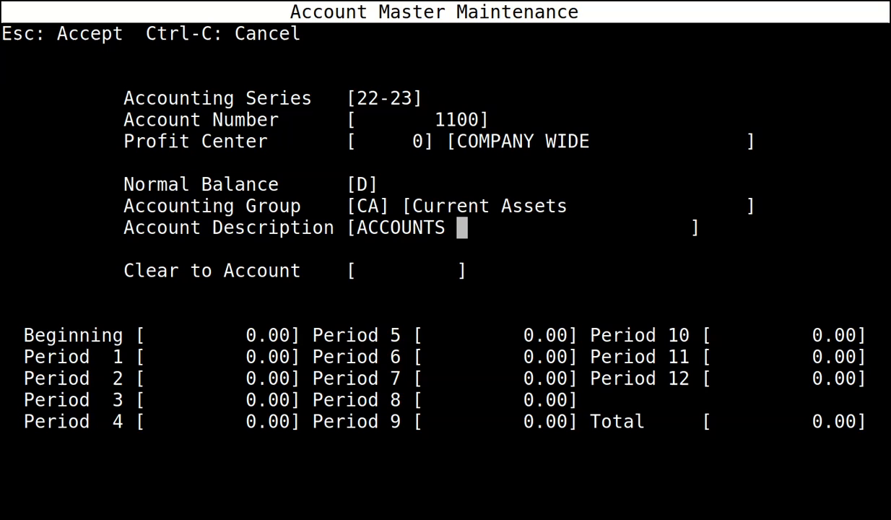
{"action": "type", "text": "RECEIV"}
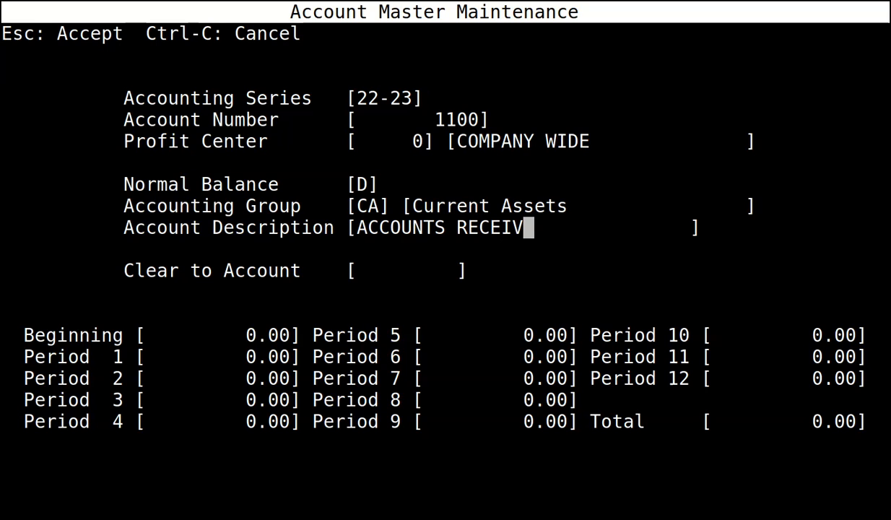
{"action": "type", "text": "ABLE"}
{"action": "key", "text": "Return"}
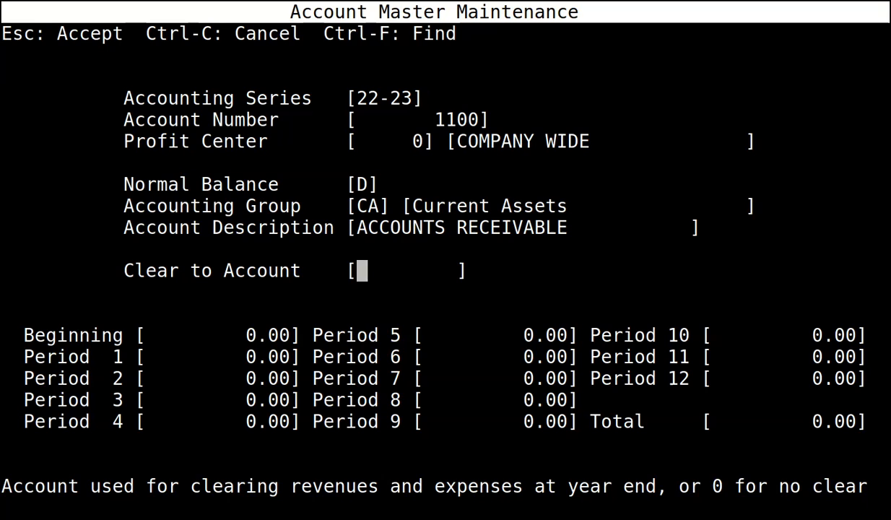
{"action": "key", "text": "Return"}
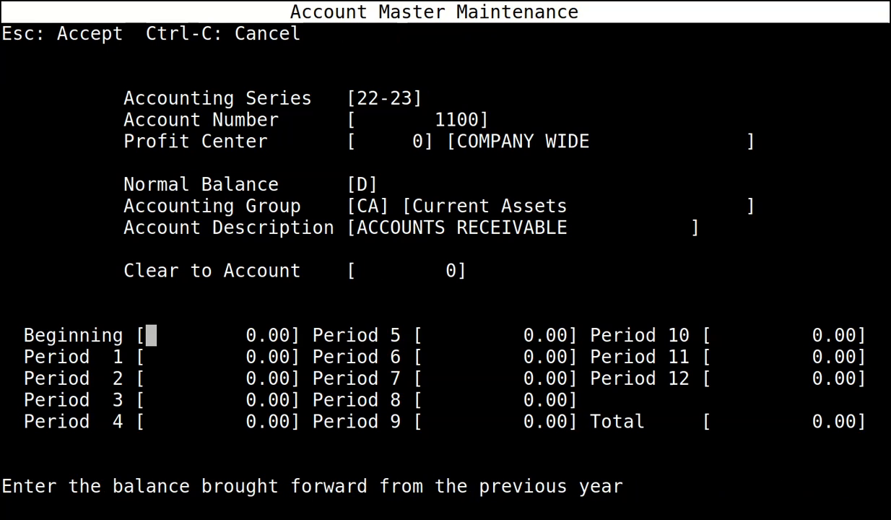
{"action": "key", "text": "Escape"}
Add a new 22-23 account 2000 with profit center 0 and debit balance.
{"action": "key", "text": "Return"}
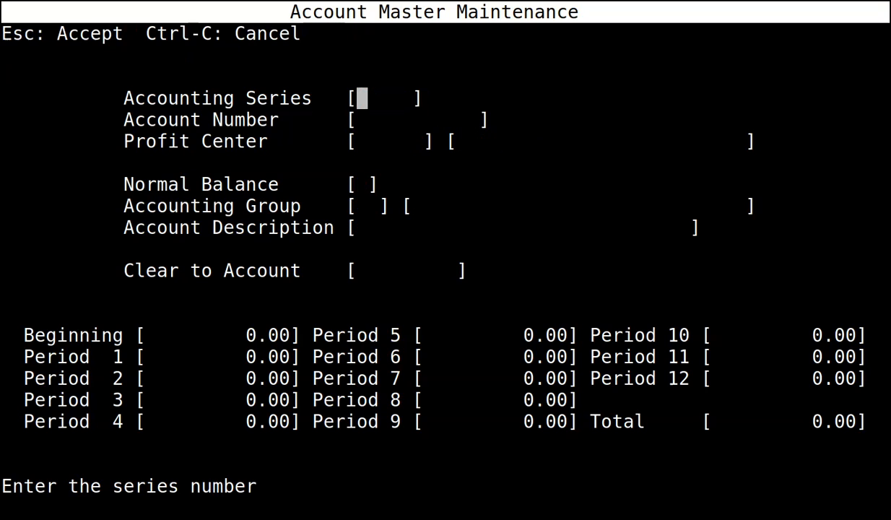
{"action": "type", "text": "22-23"}
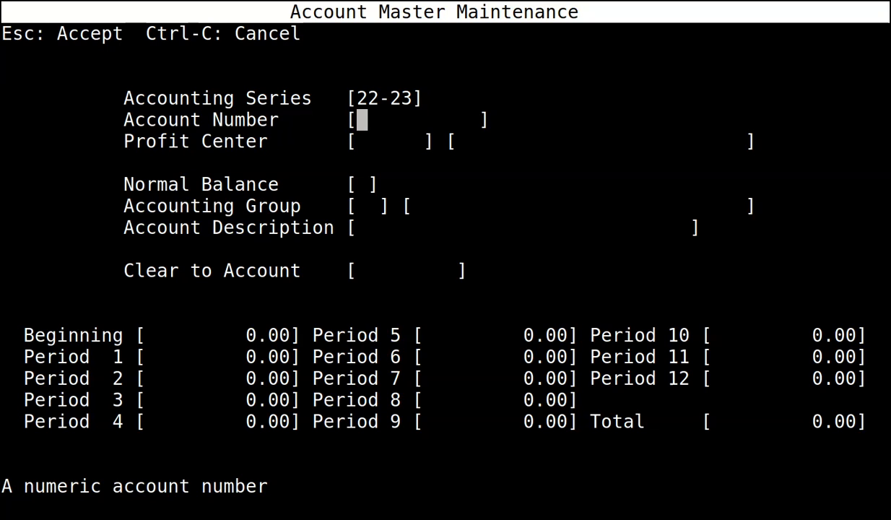
{"action": "type", "text": "2000"}
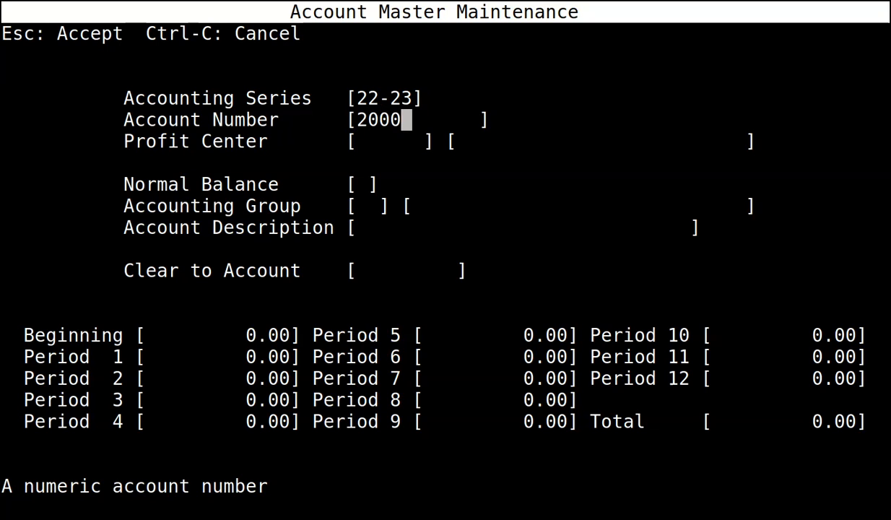
{"action": "key", "text": "Return"}
{"action": "type", "text": "0"}
{"action": "key", "text": "Return"}
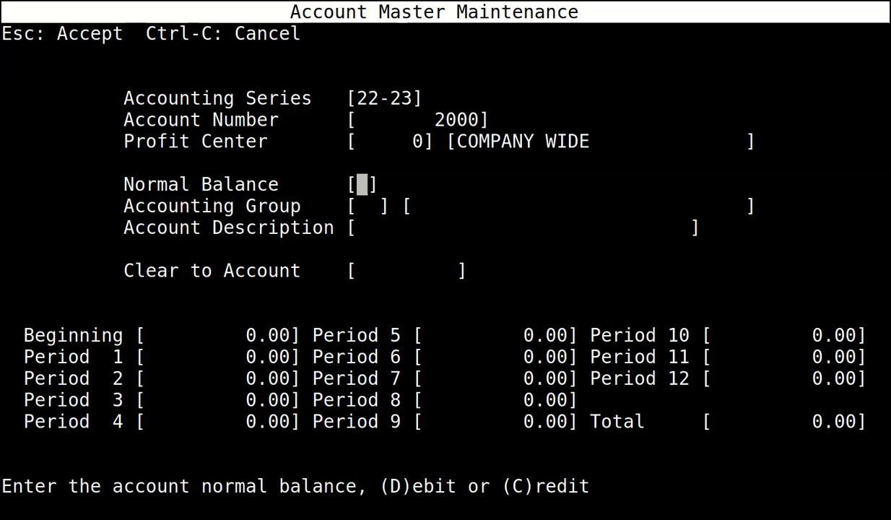
{"action": "type", "text": "D"}
{"action": "key", "text": "Return"}
Give account 2000 group CA, description INVENTORY, clear-to 0, and save it.
{"action": "type", "text": "CA"}
{"action": "key", "text": "Return"}
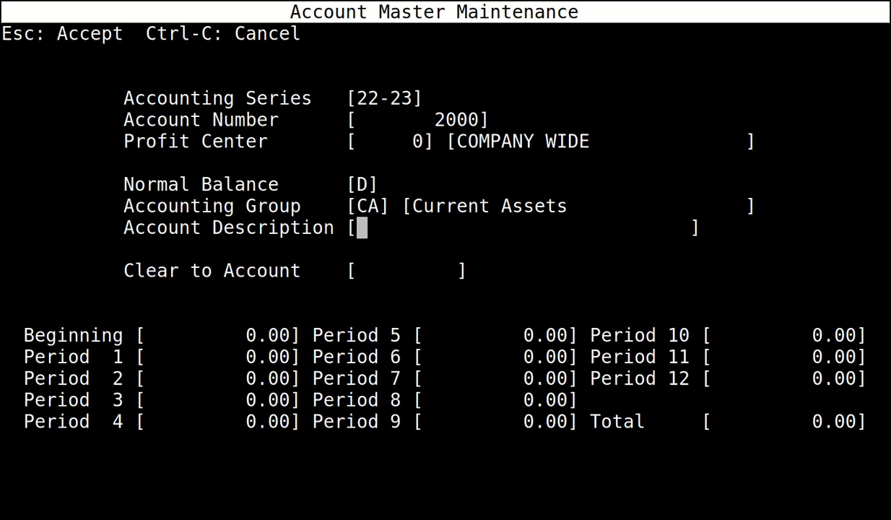
{"action": "type", "text": "INVENTORY"}
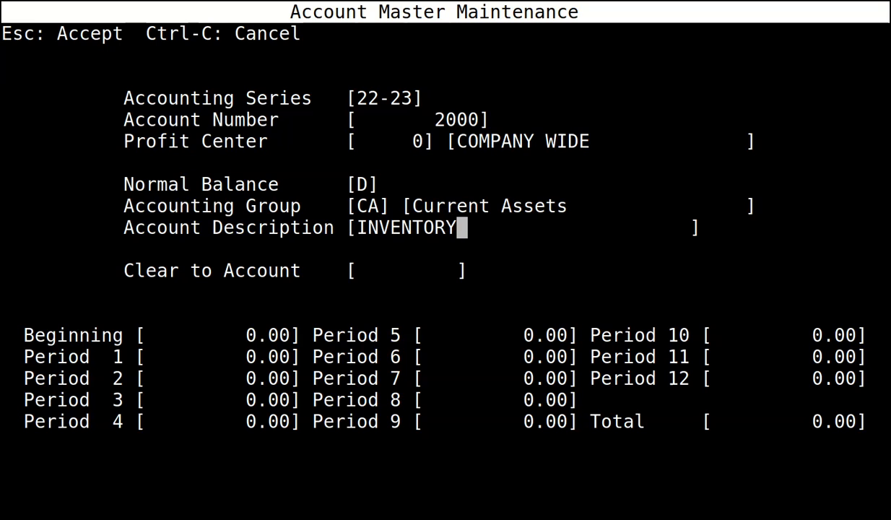
{"action": "key", "text": "Return"}
{"action": "type", "text": "0"}
{"action": "key", "text": "Return"}
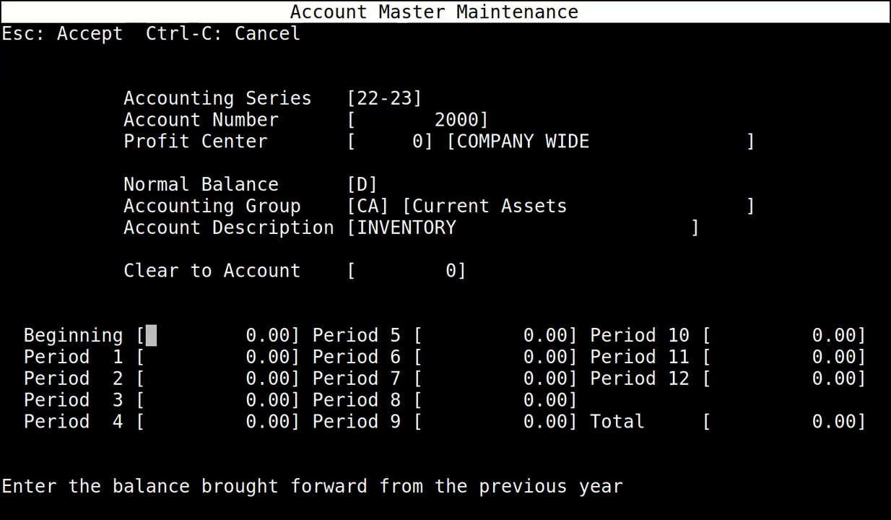
{"action": "key", "text": "Escape"}
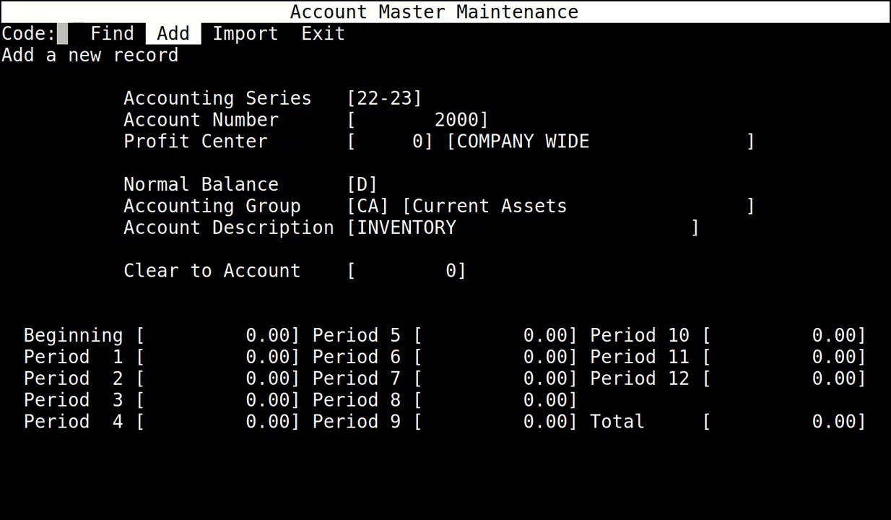
{"action": "key", "text": "Return"}
Enter 22-23 account 3990, debit, group CA, description ASSET CLEARING ACCOUNT, clear-to 0, and save.
{"action": "type", "text": "22-23"}
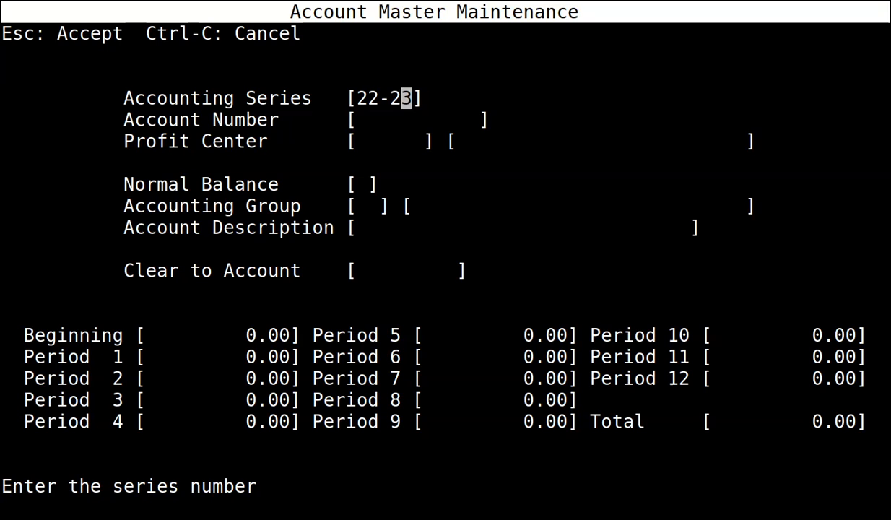
{"action": "key", "text": "Return"}
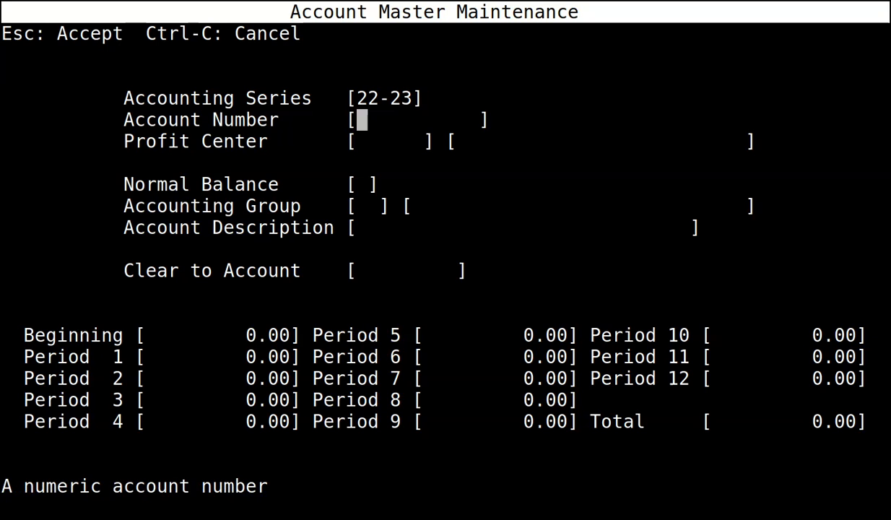
{"action": "type", "text": "3990"}
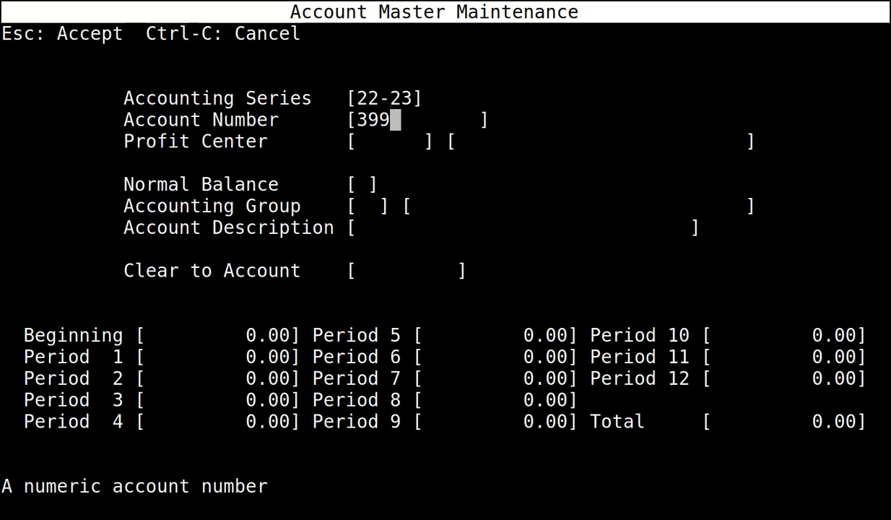
{"action": "key", "text": "Return"}
{"action": "key", "text": "Return"}
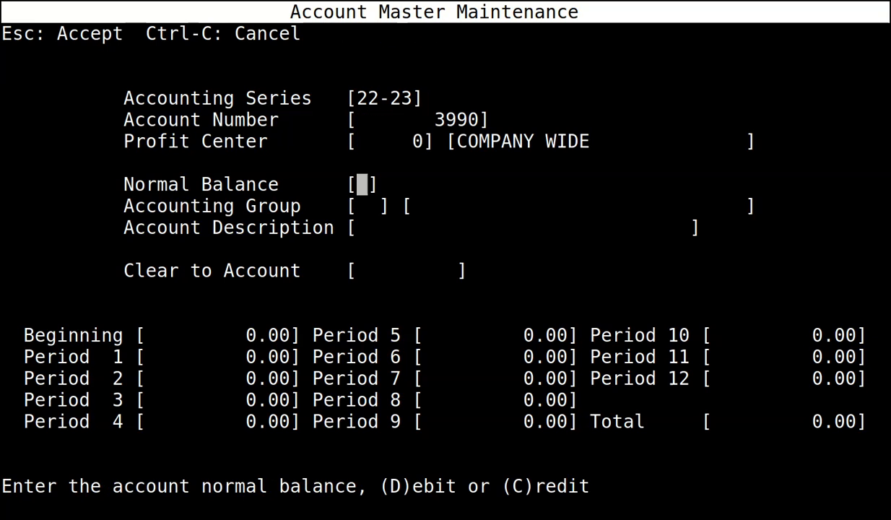
{"action": "type", "text": "D"}
{"action": "key", "text": "Return"}
{"action": "type", "text": "CA"}
{"action": "key", "text": "Return"}
{"action": "type", "text": "ASSET "}
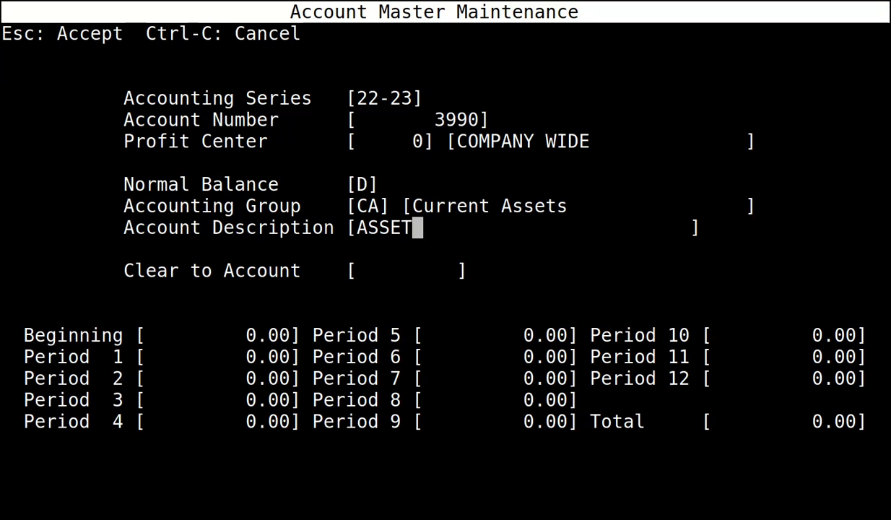
{"action": "type", "text": "CLEAR"}
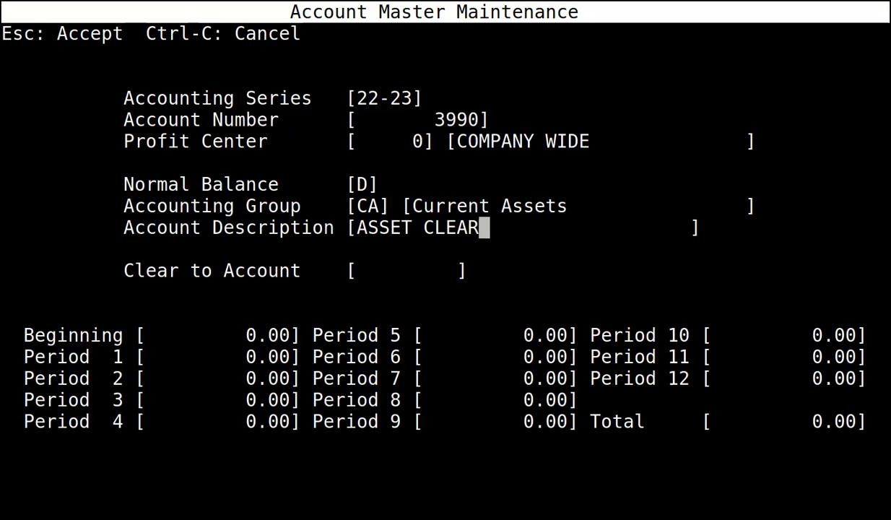
{"action": "type", "text": "ING ACC"}
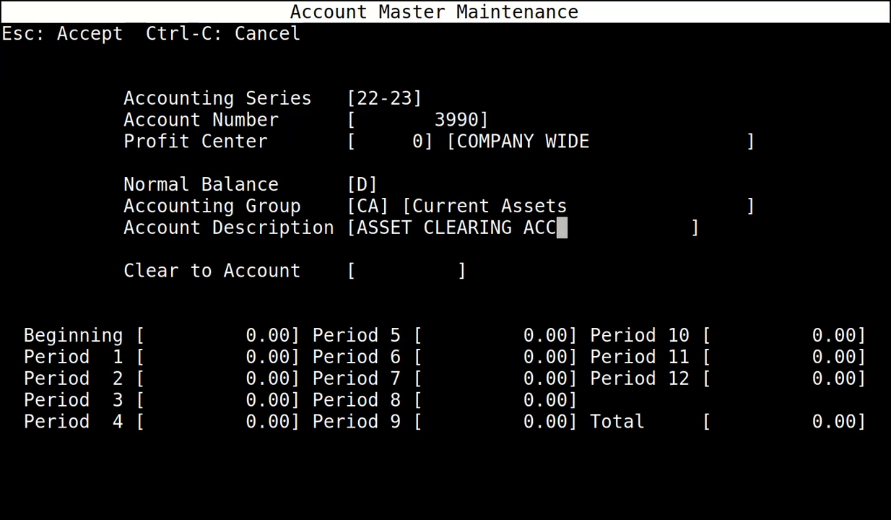
{"action": "type", "text": "OUNT"}
{"action": "key", "text": "Return"}
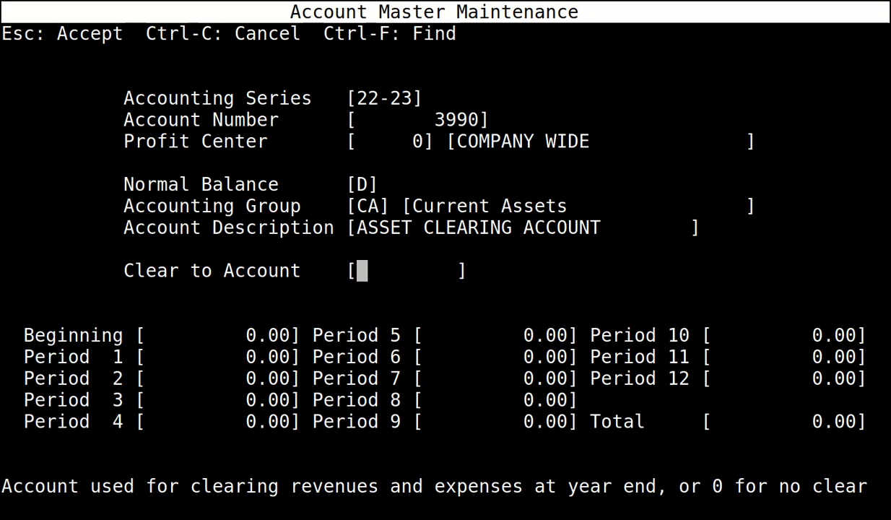
{"action": "type", "text": "0"}
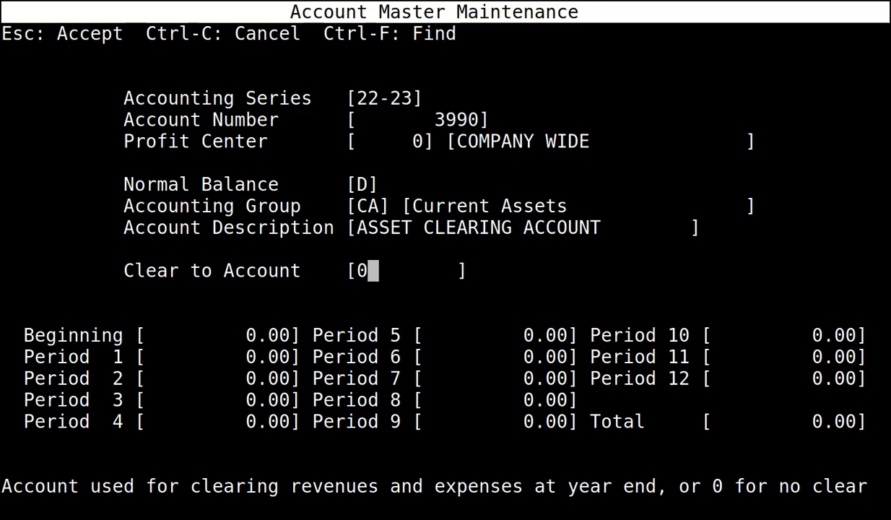
{"action": "key", "text": "Escape"}
{"action": "key", "text": "Return"}
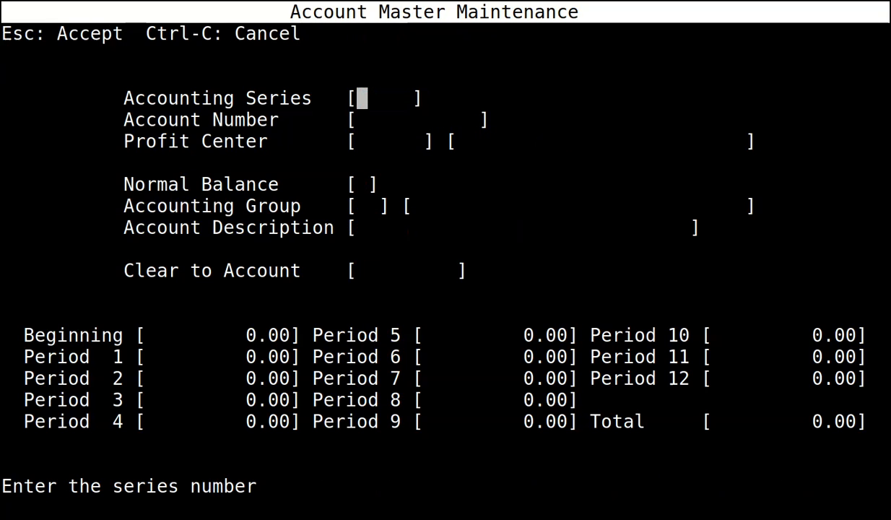
Enter 22-23 account 4000 with profit center 0 and credit balance.
{"action": "type", "text": "22-23"}
{"action": "key", "text": "Return"}
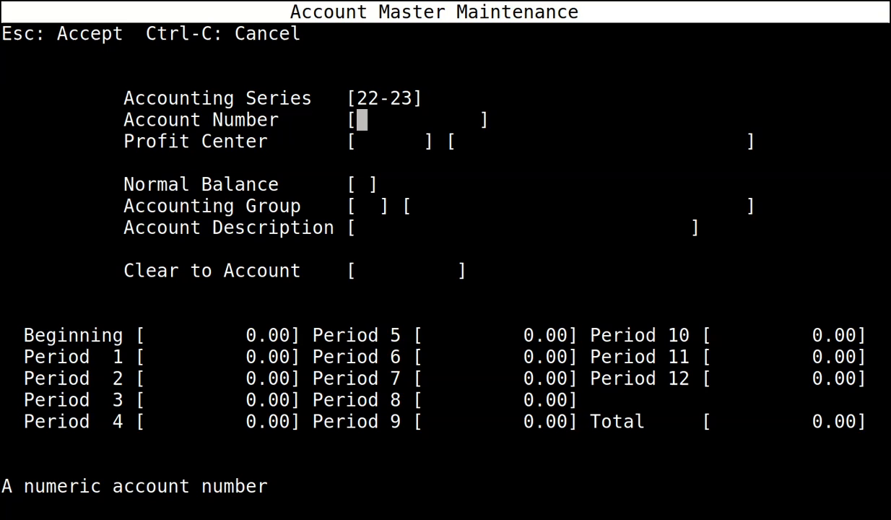
{"action": "type", "text": "4000"}
{"action": "key", "text": "Return"}
{"action": "type", "text": "0"}
{"action": "key", "text": "Return"}
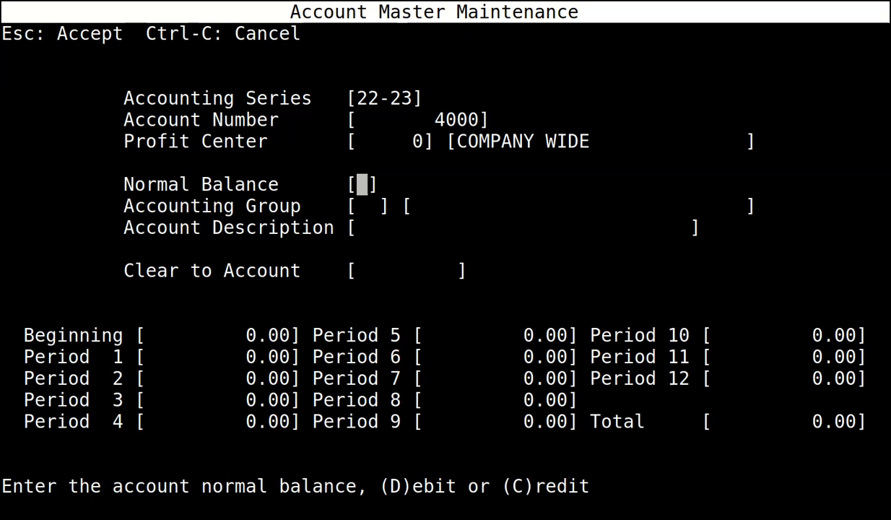
{"action": "type", "text": "C"}
{"action": "key", "text": "Return"}
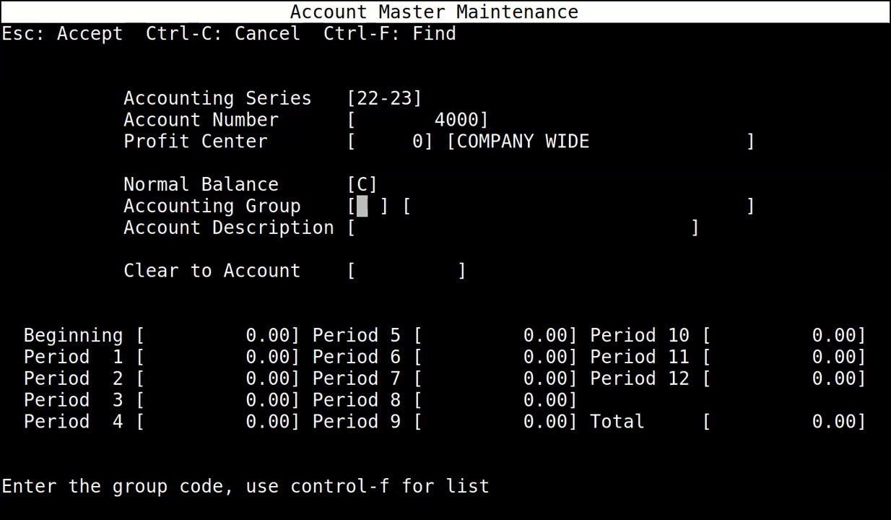
Give it group CL, description ACCOUNTS PAYABLE, clear-to 0, save, and start account 22-23/4075.
{"action": "type", "text": "C"}
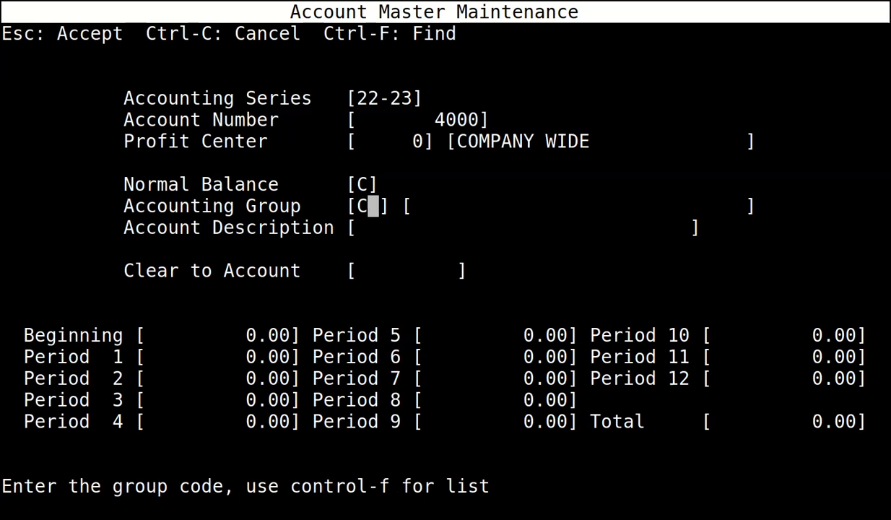
{"action": "type", "text": "L"}
{"action": "key", "text": "Return"}
{"action": "type", "text": "A"}
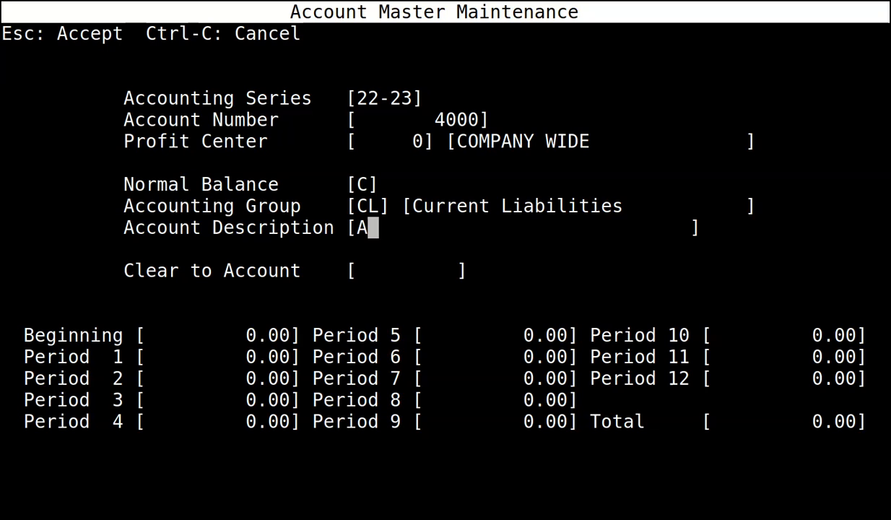
{"action": "type", "text": "CCOUNTS PAYABLE"}
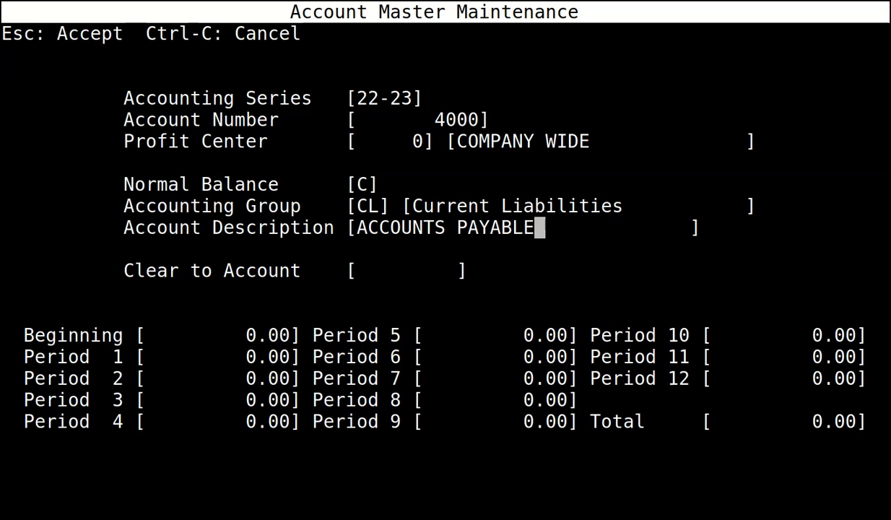
{"action": "key", "text": "Return"}
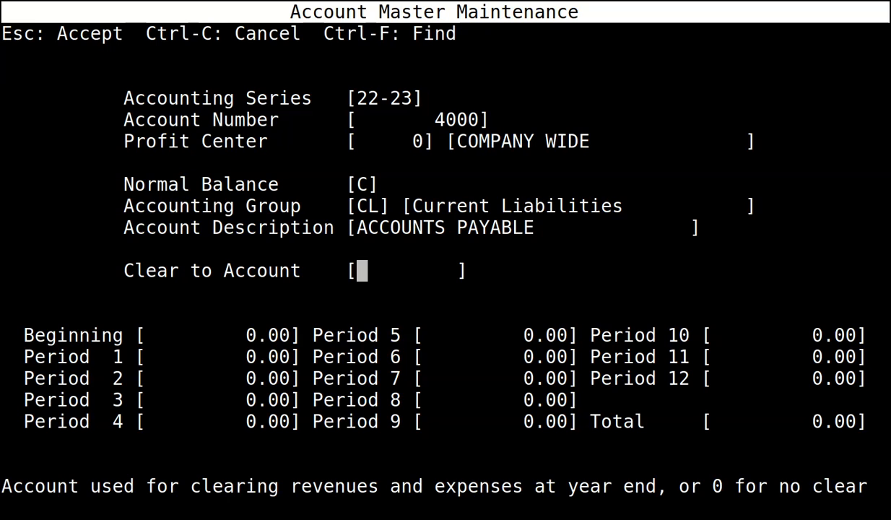
{"action": "type", "text": "0"}
{"action": "key", "text": "Return"}
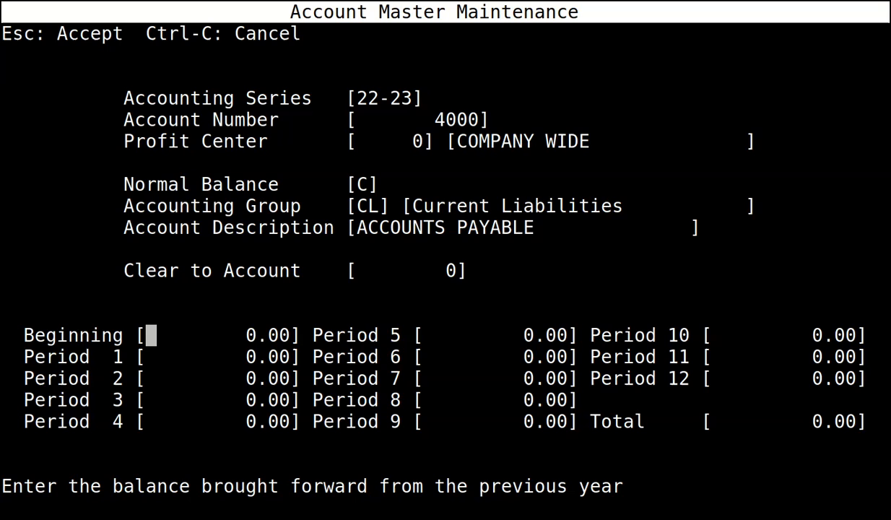
{"action": "key", "text": "Escape"}
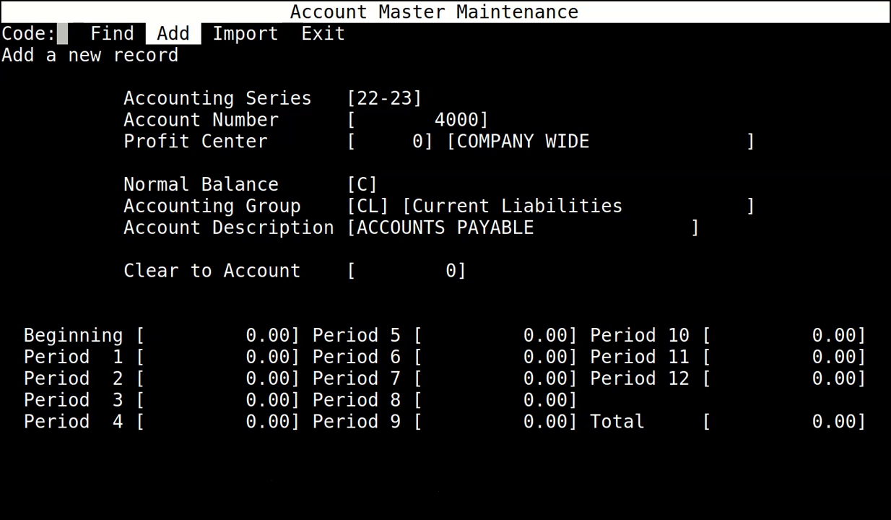
{"action": "key", "text": "Return"}
{"action": "type", "text": "22-"}
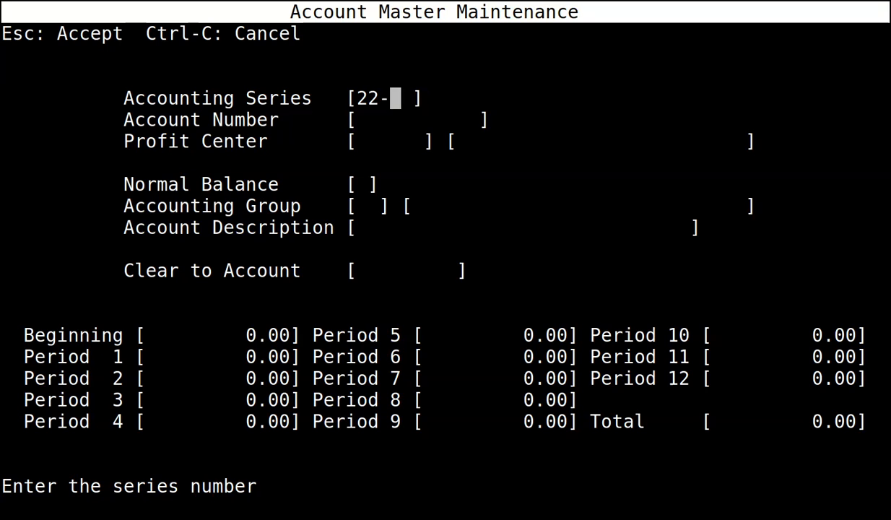
{"action": "type", "text": "23"}
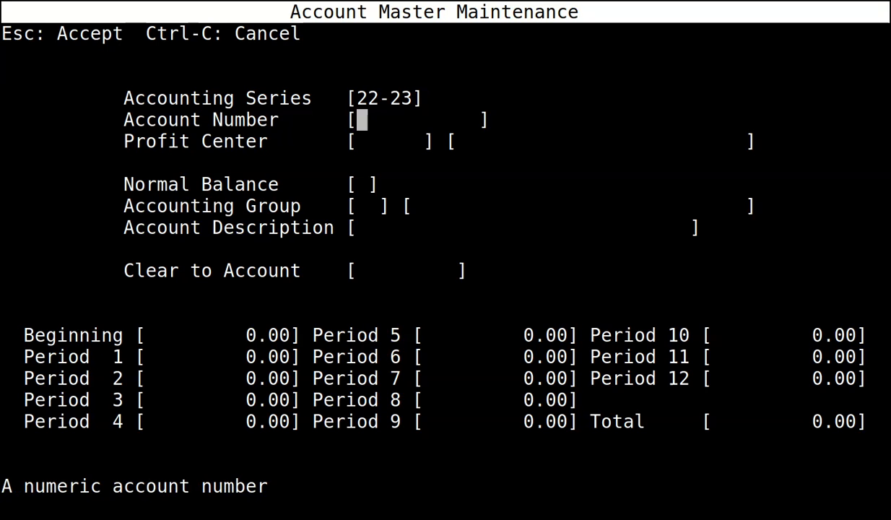
{"action": "type", "text": "4075"}
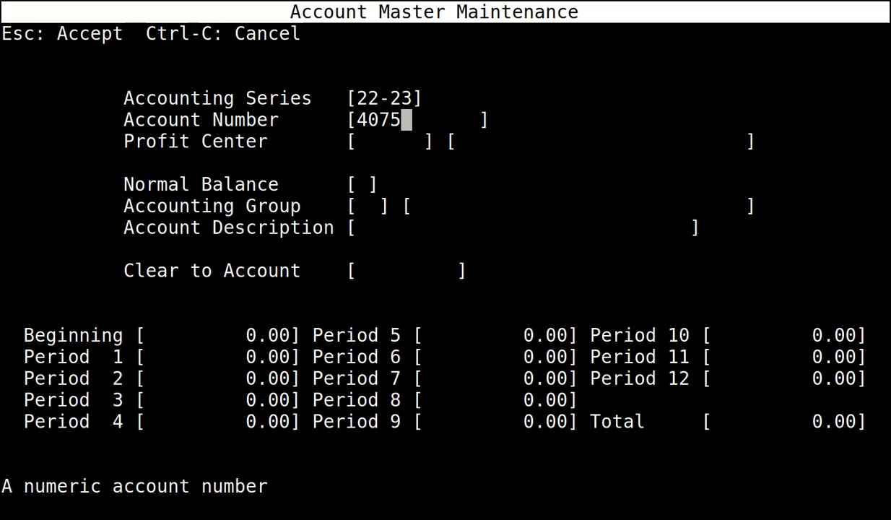
Set account 4075 to profit center 0, credit balance, group CL.
{"action": "key", "text": "Return"}
{"action": "type", "text": "0"}
{"action": "key", "text": "Return"}
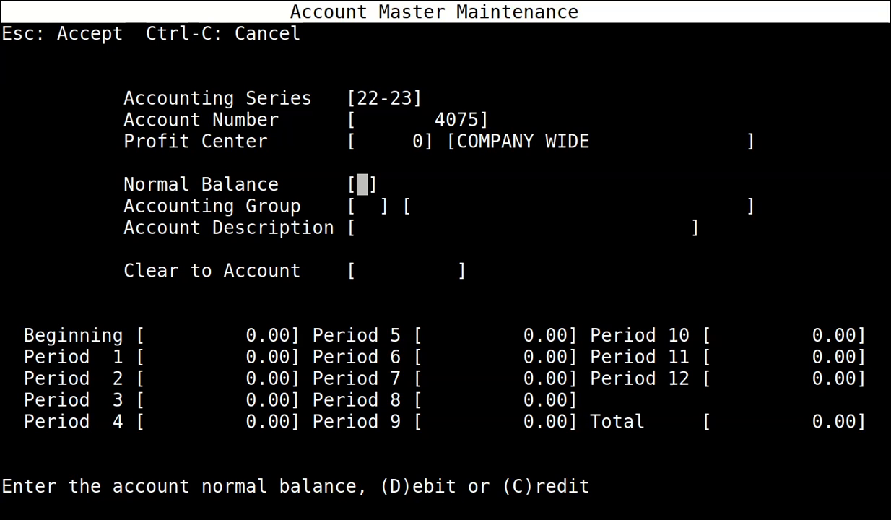
{"action": "type", "text": "C"}
{"action": "key", "text": "Return"}
{"action": "type", "text": "CL"}
{"action": "key", "text": "Return"}
Describe it as VAT PAYABLE HMRC with clear-to 0, save, and start account 22-23/4097.
{"action": "type", "text": "VAT PAYABLE HMRC"}
{"action": "key", "text": "Return"}
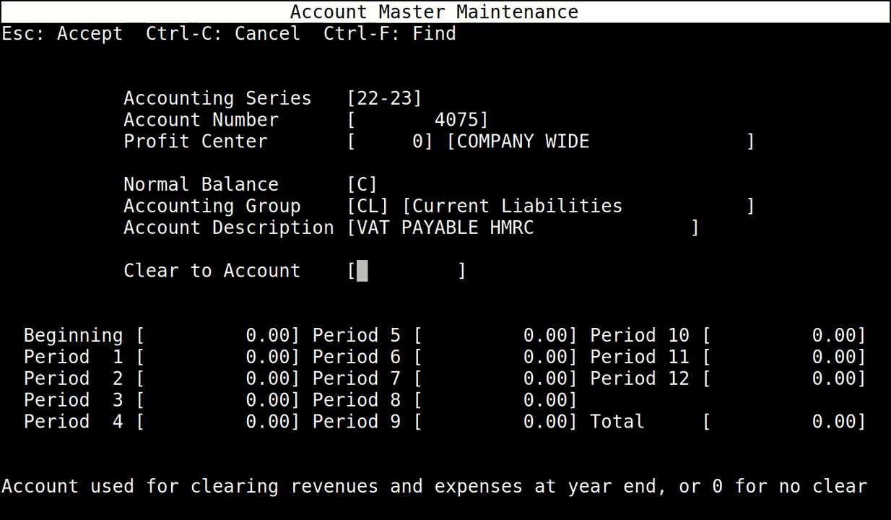
{"action": "type", "text": "0"}
{"action": "key", "text": "Return"}
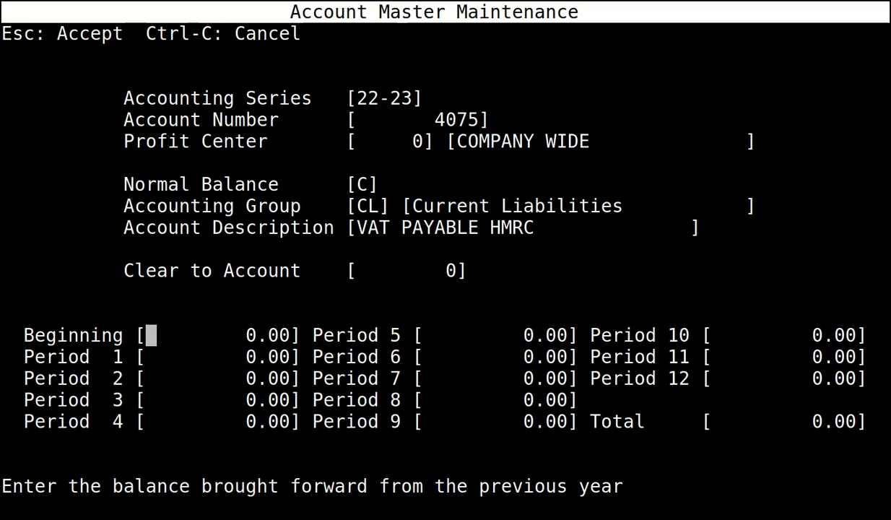
{"action": "key", "text": "Escape"}
{"action": "key", "text": "Return"}
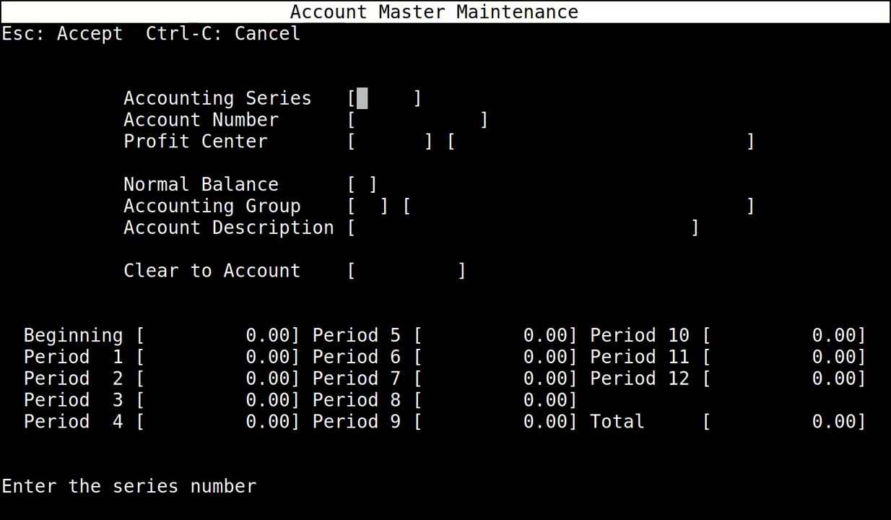
{"action": "type", "text": "22-23"}
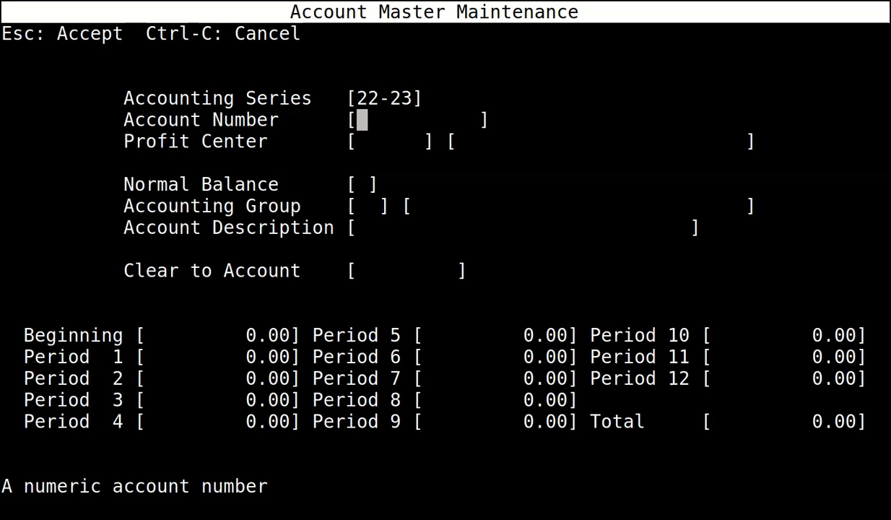
{"action": "type", "text": "4097"}
Complete account 4097: profit center 0, credit, group CL, UNBILLED LIABILITIES, clear-to 0, and save.
{"action": "key", "text": "Return"}
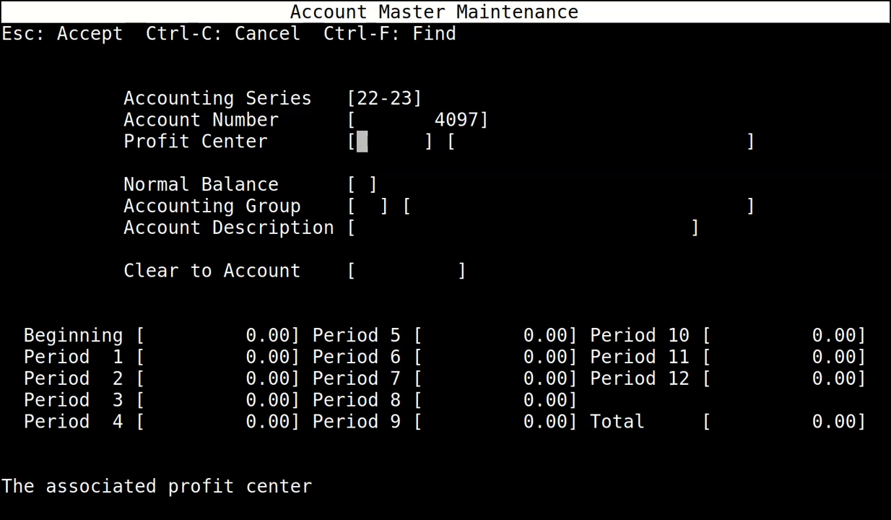
{"action": "type", "text": "0"}
{"action": "key", "text": "Return"}
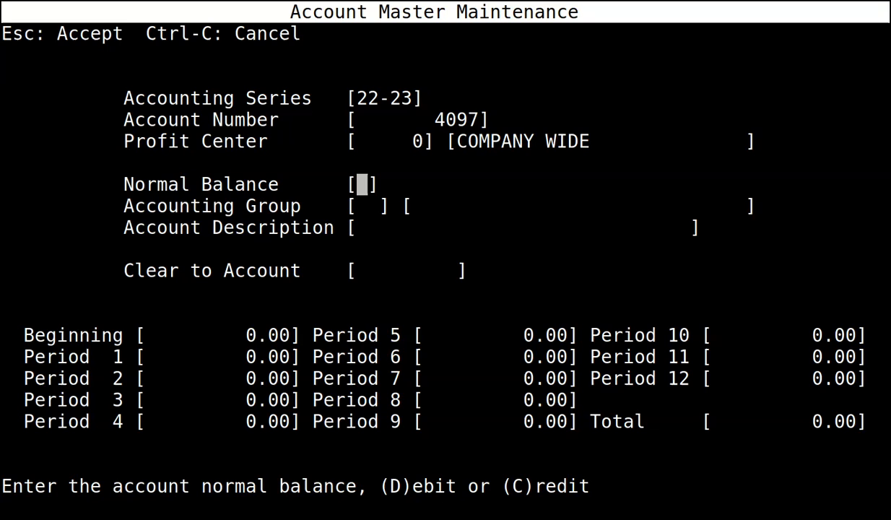
{"action": "type", "text": "C"}
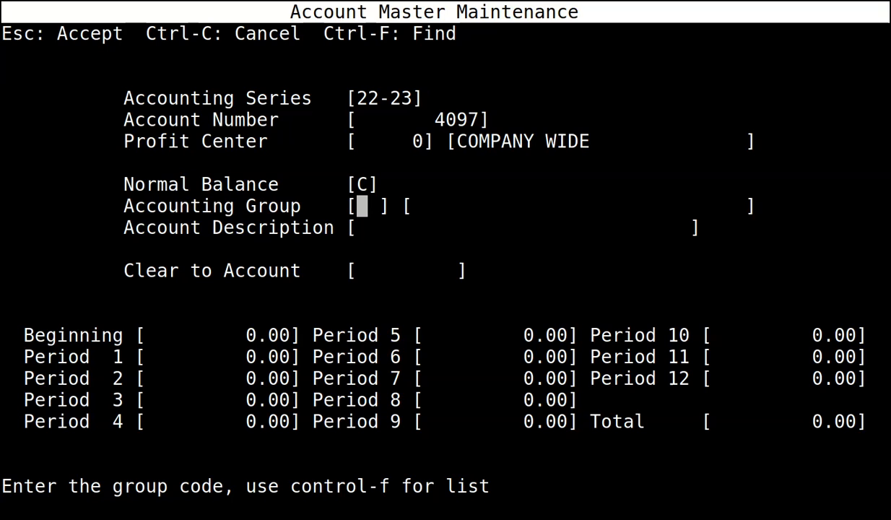
{"action": "type", "text": "CL"}
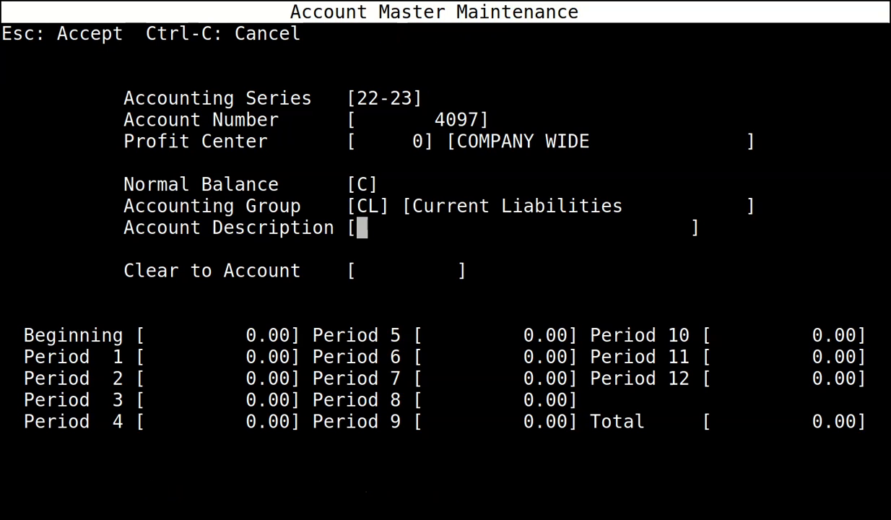
{"action": "type", "text": "UNB"}
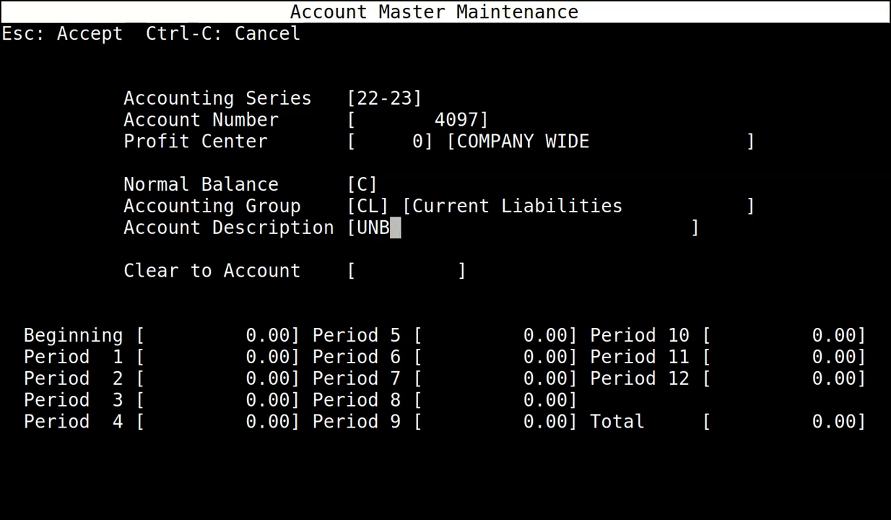
{"action": "type", "text": "ILLED LI"}
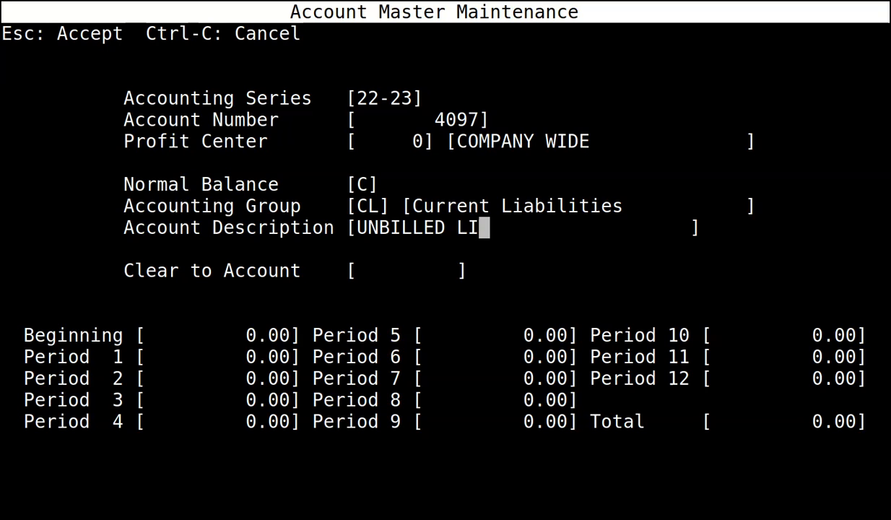
{"action": "type", "text": "ABI"}
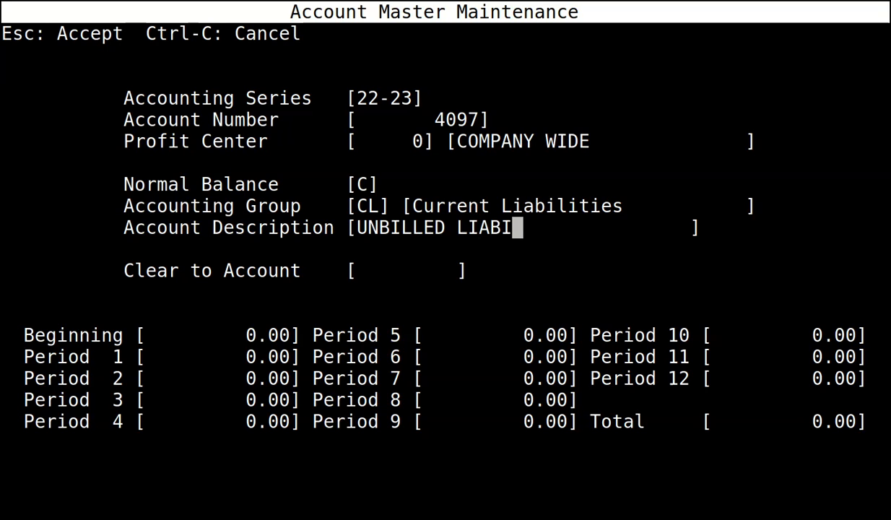
{"action": "type", "text": "LITIES"}
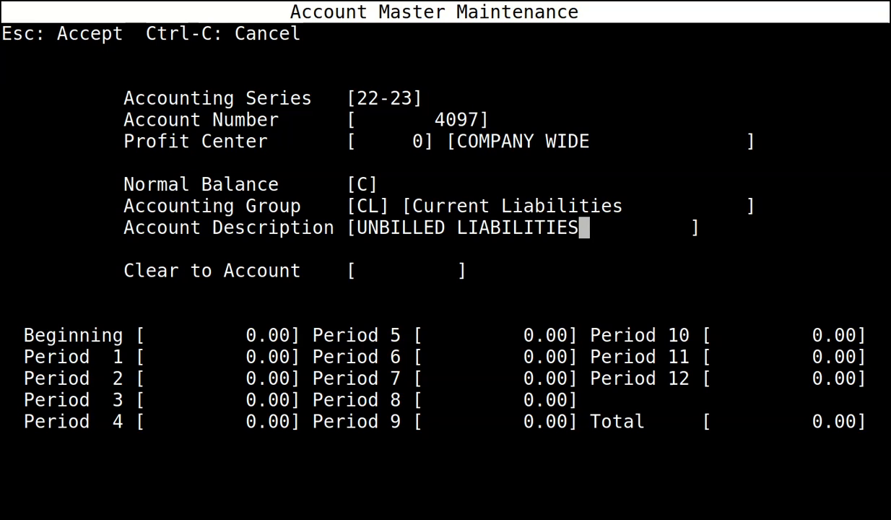
{"action": "key", "text": "Return"}
{"action": "type", "text": "0"}
{"action": "key", "text": "Return"}
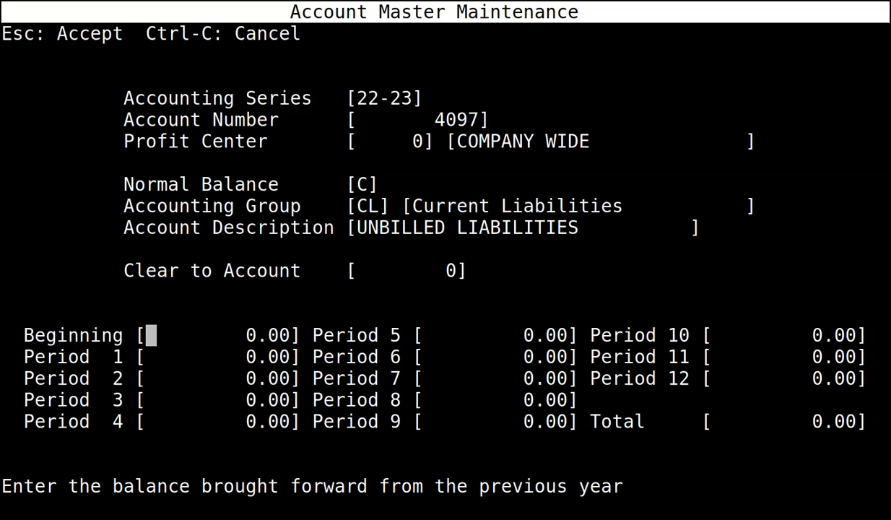
{"action": "key", "text": "Escape"}
Start a new account in series 22-23 numbered 4098.
{"action": "key", "text": "Return"}
{"action": "type", "text": "22-23"}
{"action": "key", "text": "Return"}
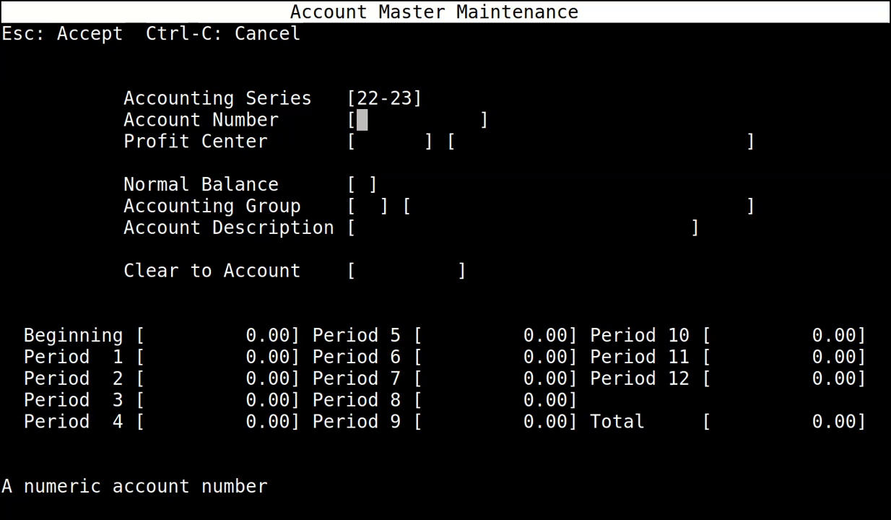
{"action": "type", "text": "4098"}
Save account 4098 COMMON STOCK: profit center 0, credit balance, group CS, clear-to 0.
{"action": "key", "text": "Return"}
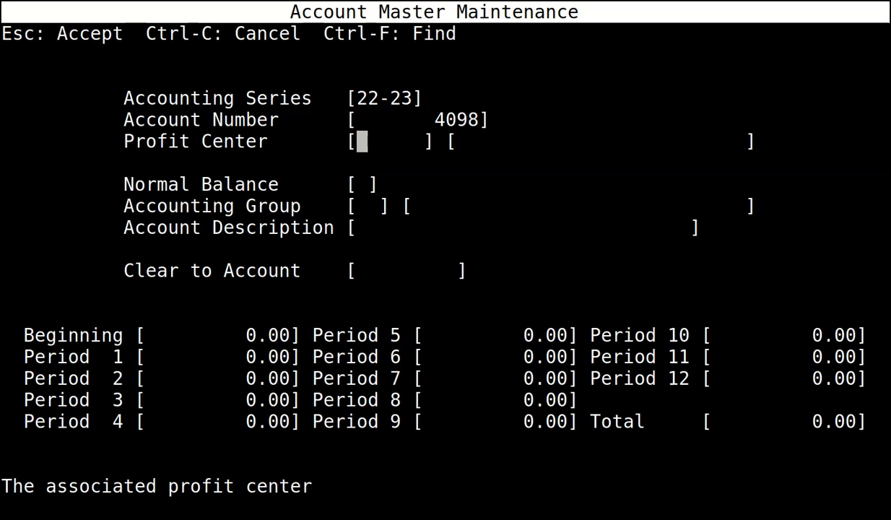
{"action": "key", "text": "Return"}
{"action": "type", "text": "C"}
{"action": "key", "text": "Return"}
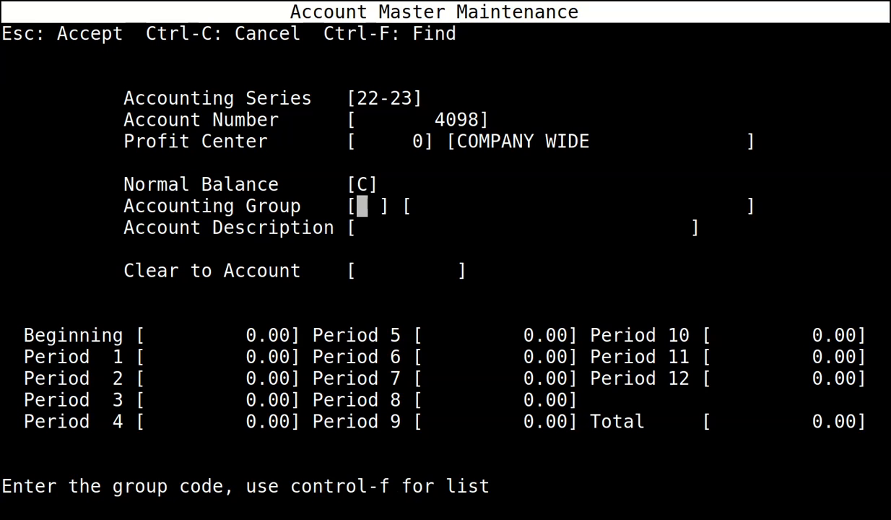
{"action": "type", "text": "CS"}
{"action": "key", "text": "Return"}
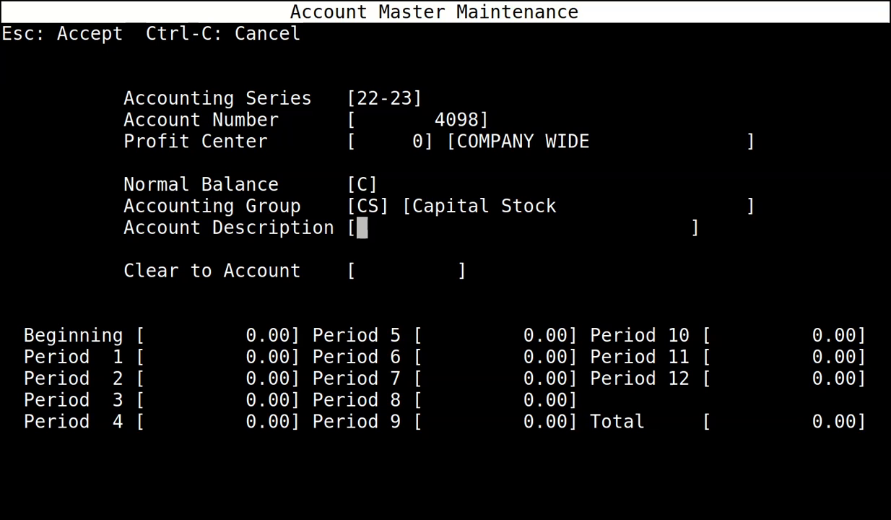
{"action": "type", "text": "COMMON STOCK"}
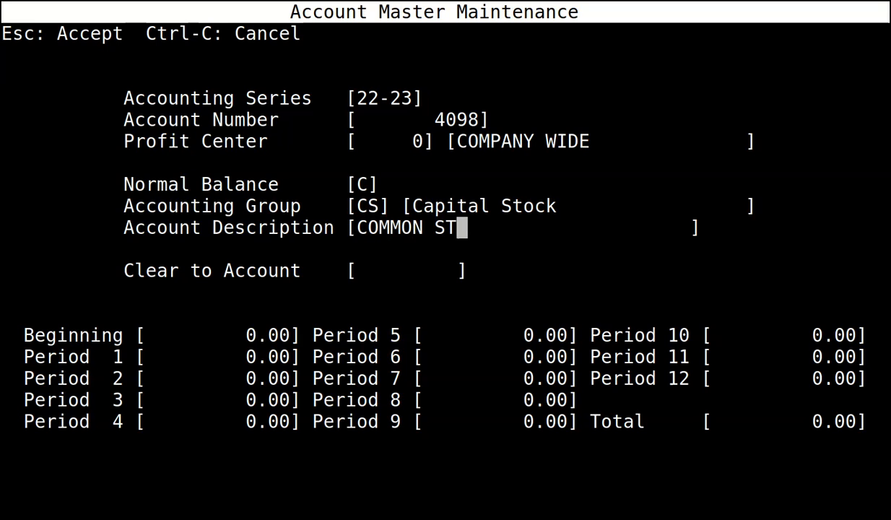
{"action": "key", "text": "Return"}
{"action": "type", "text": "0"}
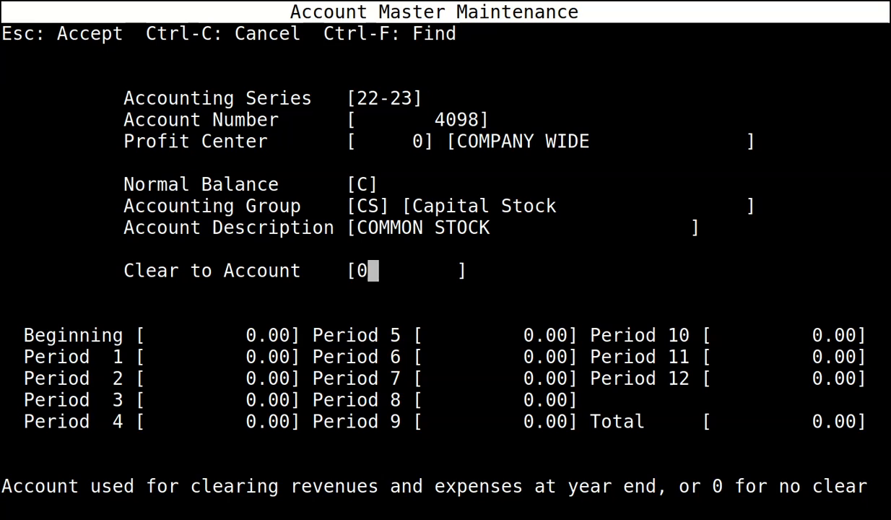
{"action": "key", "text": "Return"}
{"action": "key", "text": "Escape"}
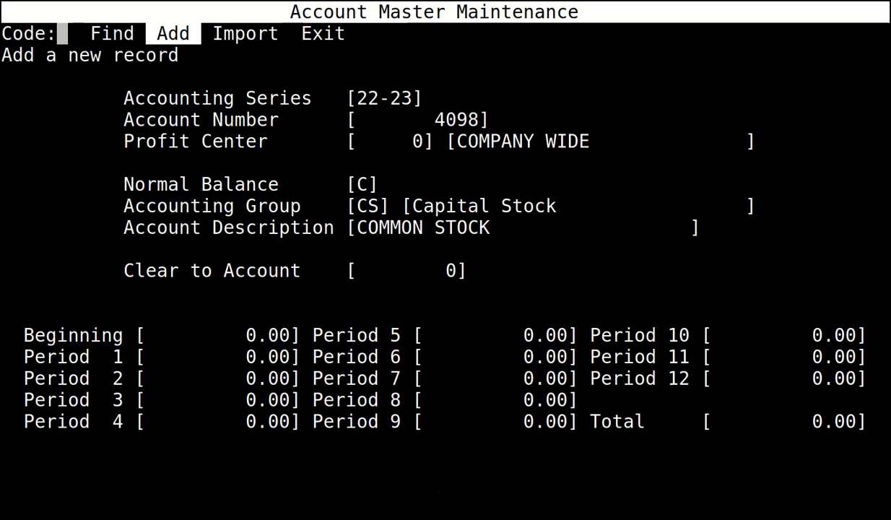
Start another new account record in accounting series 22-23.
{"action": "key", "text": "Return"}
{"action": "type", "text": "22-23"}
{"action": "key", "text": "Return"}
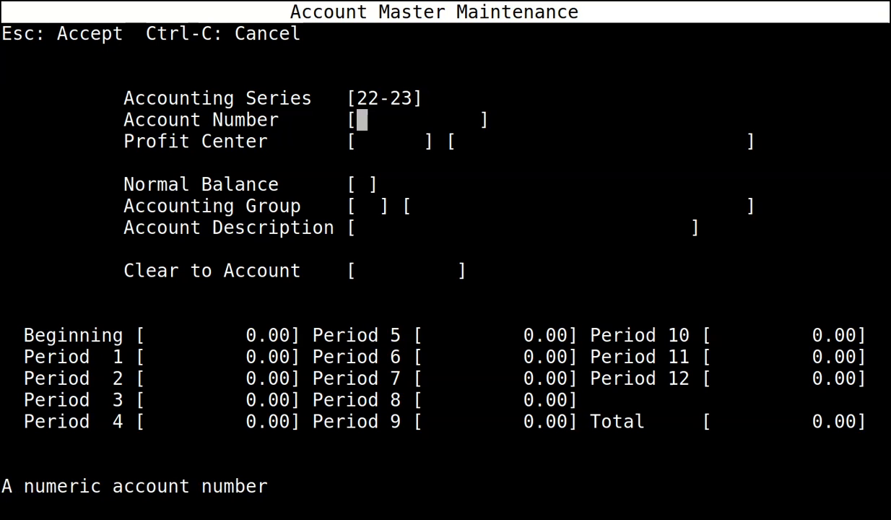
Enter account 4099 with profit center 0, credit normal balance and group RE.
{"action": "type", "text": "4099"}
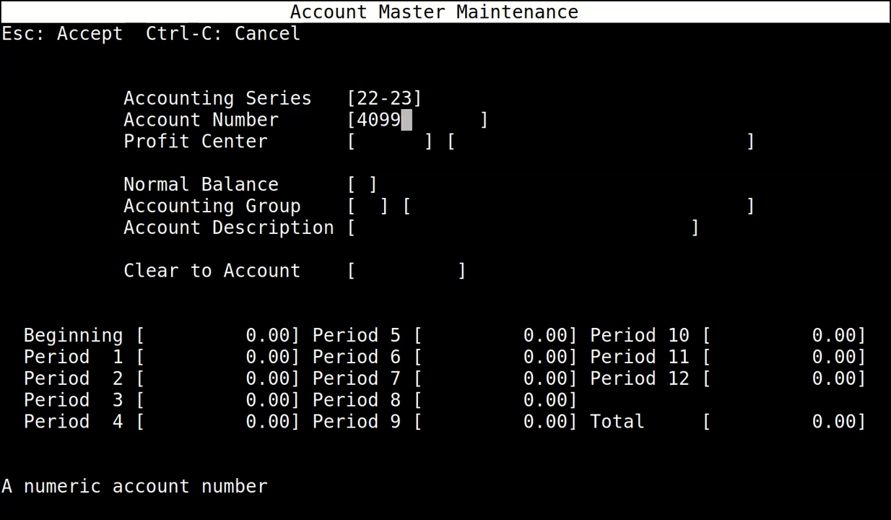
{"action": "key", "text": "Return"}
{"action": "type", "text": "0"}
{"action": "key", "text": "Return"}
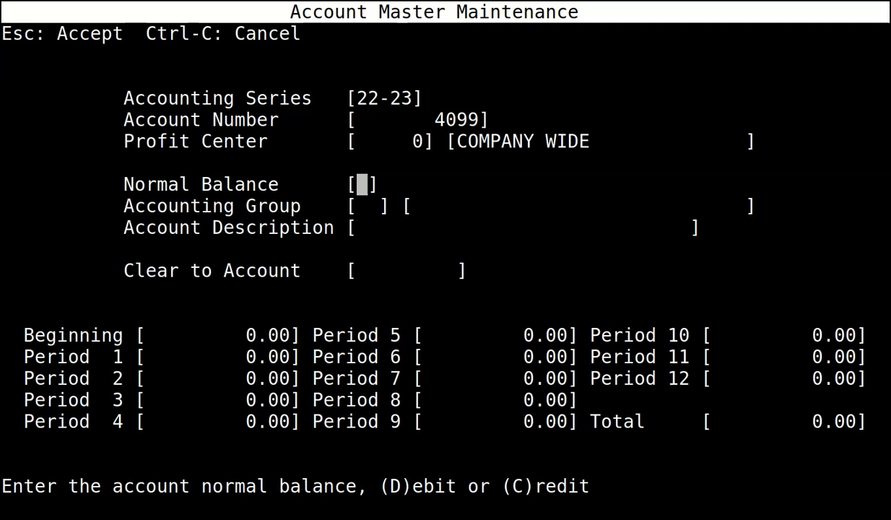
{"action": "type", "text": "C"}
{"action": "key", "text": "Return"}
{"action": "type", "text": "RE"}
{"action": "key", "text": "Return"}
Describe it as RETAINED EARNINGS with clear-to 0, accept it, and add a new record.
{"action": "type", "text": "RETAIN"}
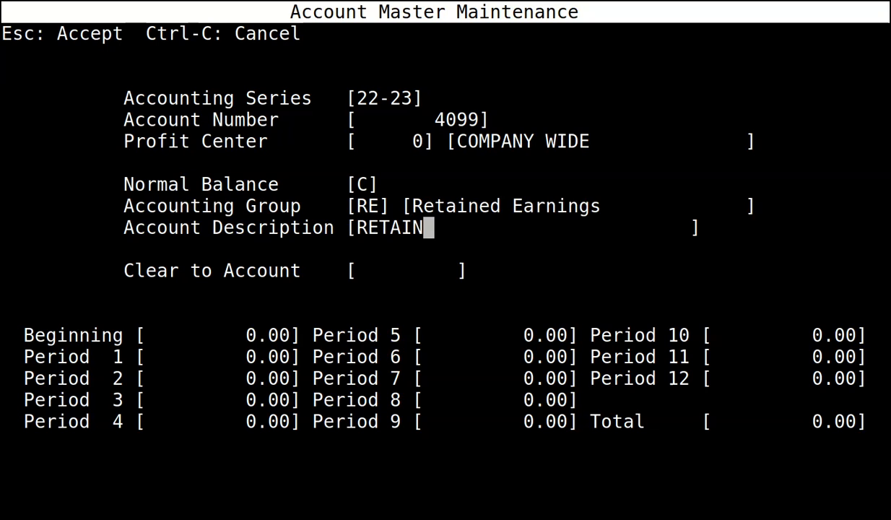
{"action": "type", "text": "ED EARNINGS"}
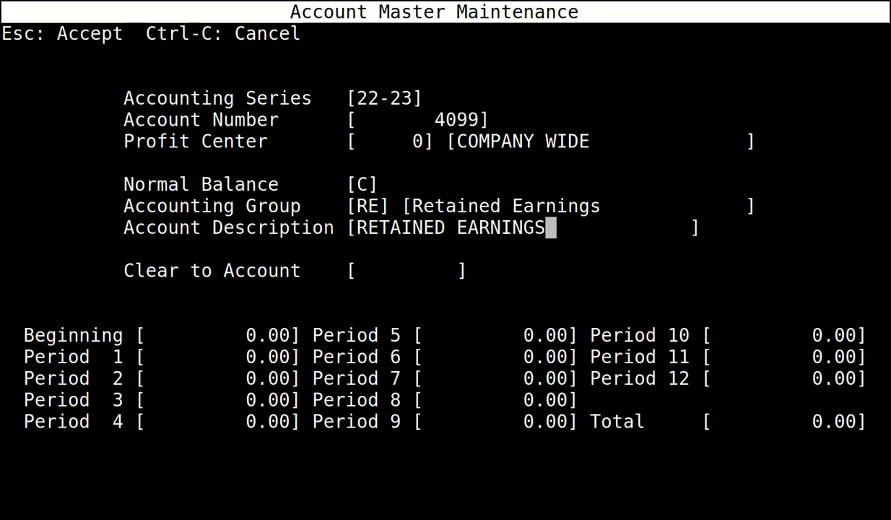
{"action": "key", "text": "Return"}
{"action": "type", "text": "0"}
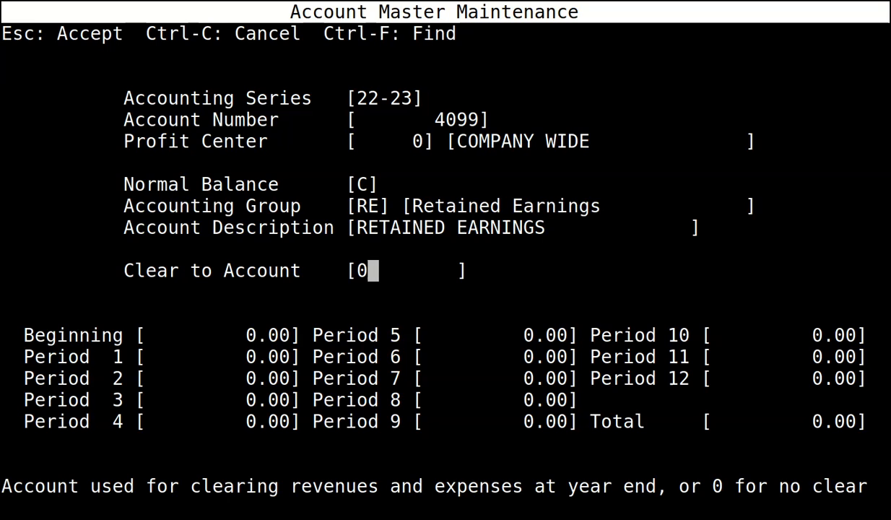
{"action": "key", "text": "Return"}
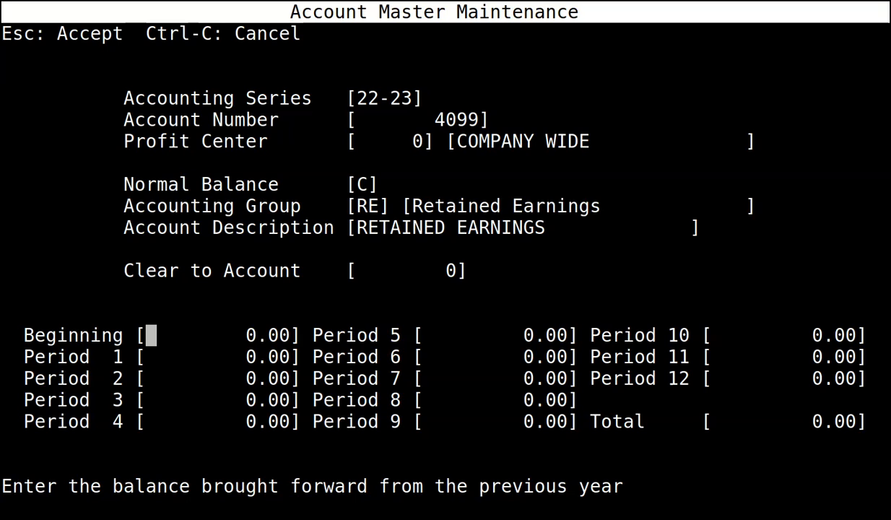
{"action": "key", "text": "Escape"}
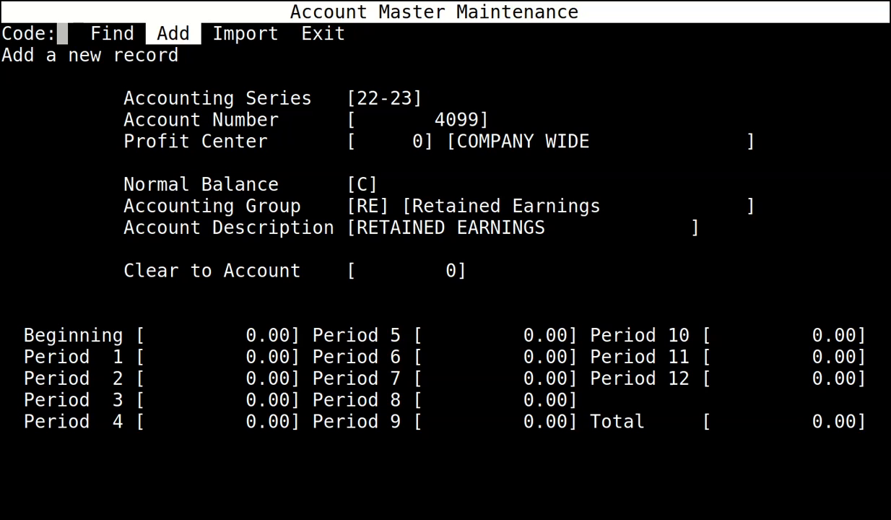
{"action": "key", "text": "Return"}
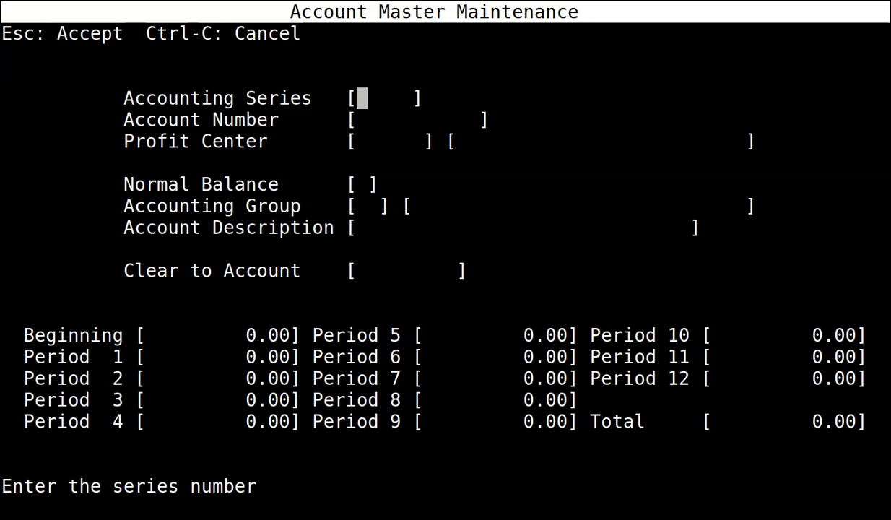
Enter series 22-23, account 5000, profit center 0, and correct the normal balance to C.
{"action": "type", "text": "22-23"}
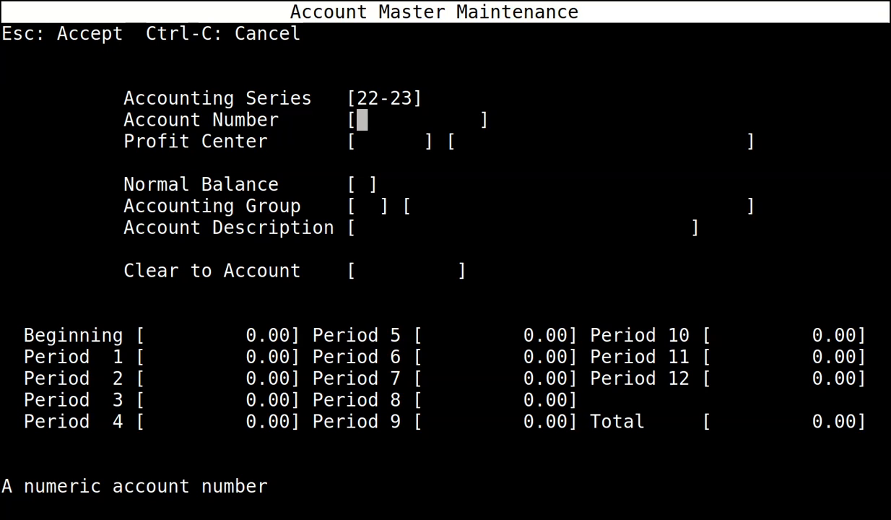
{"action": "type", "text": "5000"}
{"action": "key", "text": "Return"}
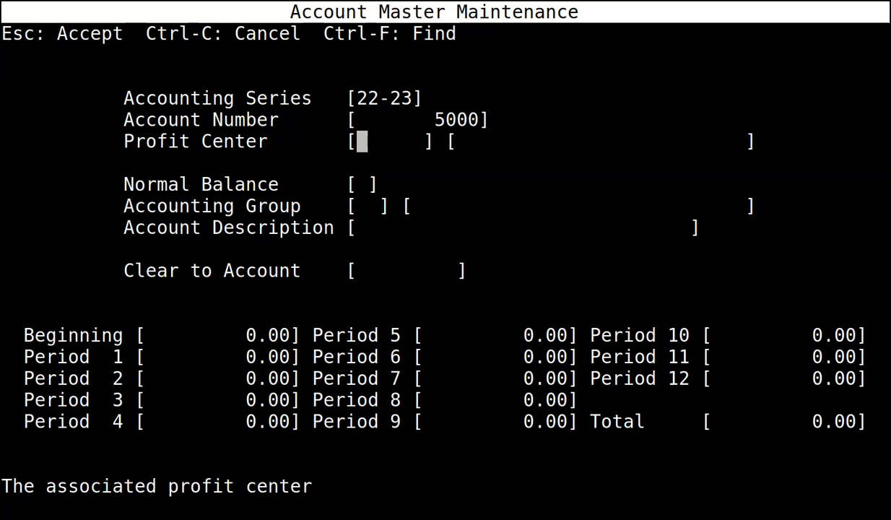
{"action": "type", "text": "0"}
{"action": "key", "text": "Return"}
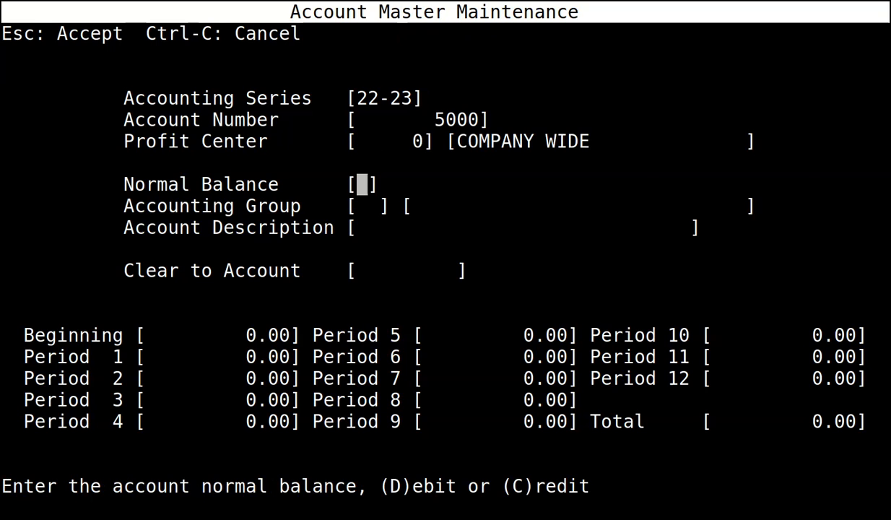
{"action": "type", "text": "R"}
{"action": "key", "text": "Return"}
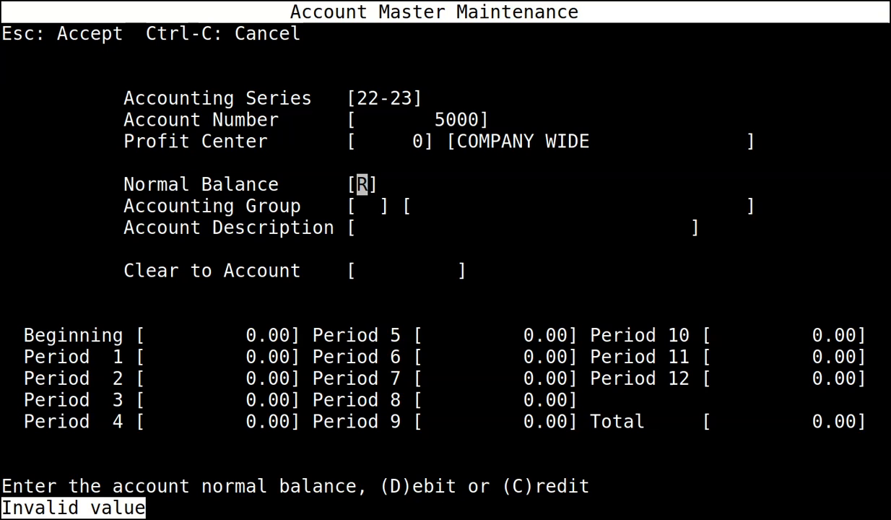
{"action": "type", "text": "C"}
{"action": "key", "text": "Return"}
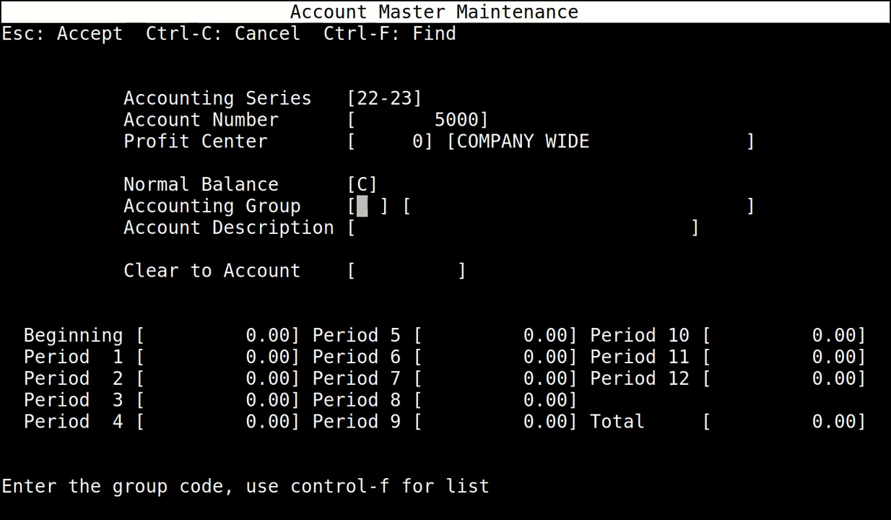
Finish account 5000 with group PR, description SALES, clear-to 4099, and accept it.
{"action": "type", "text": "PR"}
{"action": "key", "text": "Return"}
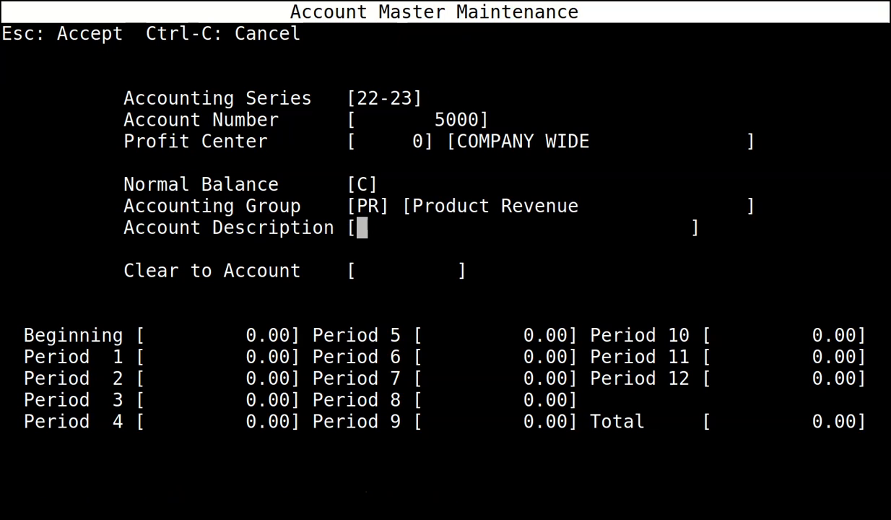
{"action": "type", "text": "SALES"}
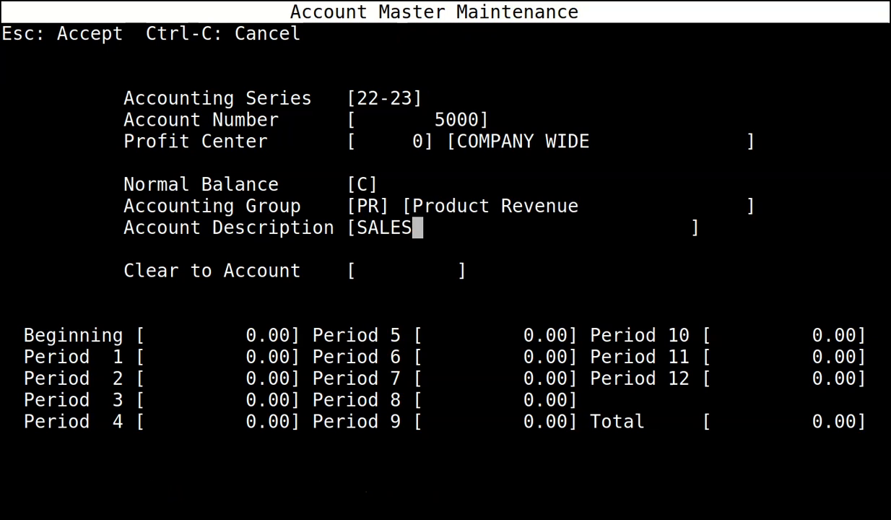
{"action": "key", "text": "Return"}
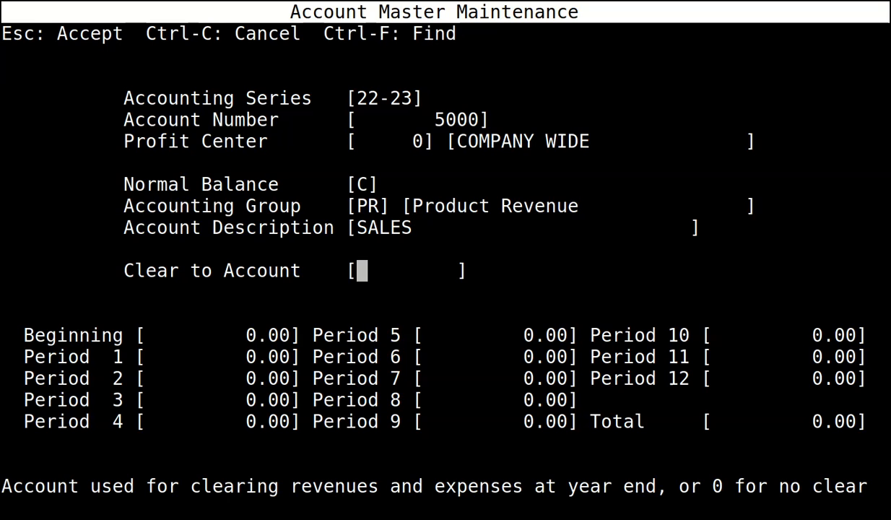
{"action": "type", "text": "4099"}
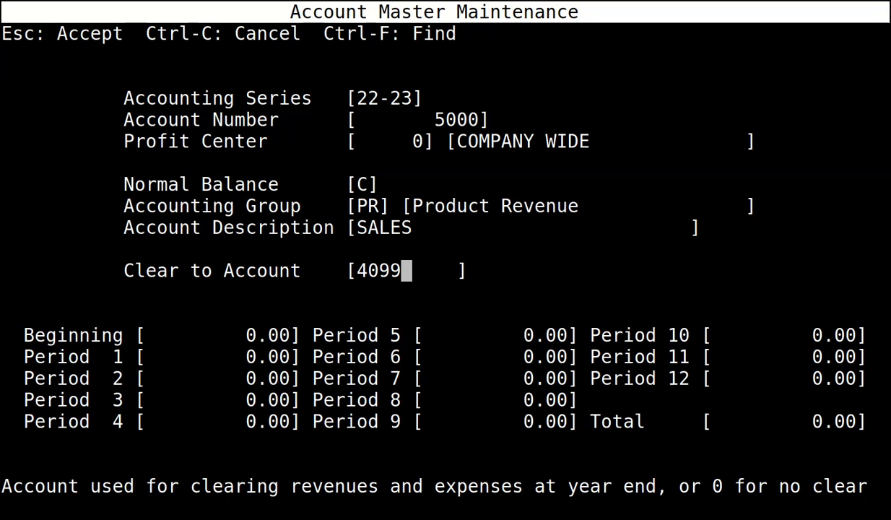
{"action": "key", "text": "Return"}
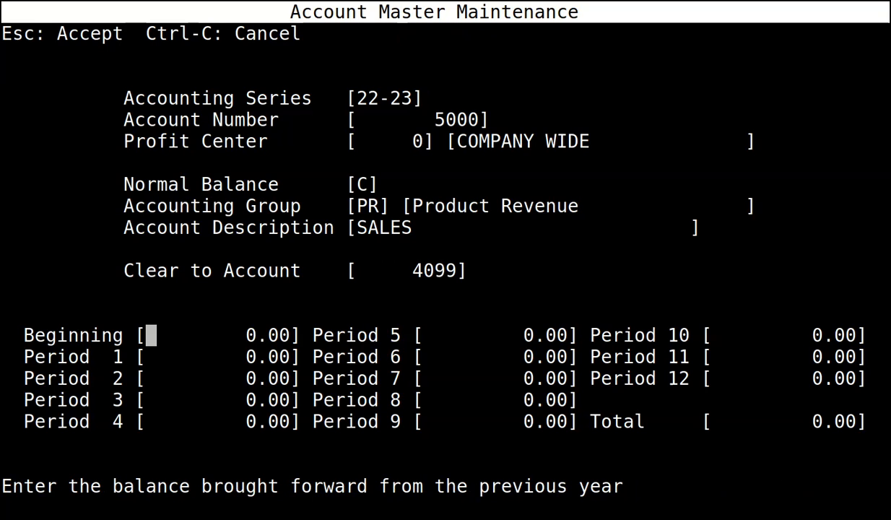
{"action": "key", "text": "Escape"}
Start another new account record in accounting series 22-23.
{"action": "key", "text": "Return"}
{"action": "type", "text": "22-23"}
{"action": "key", "text": "Return"}
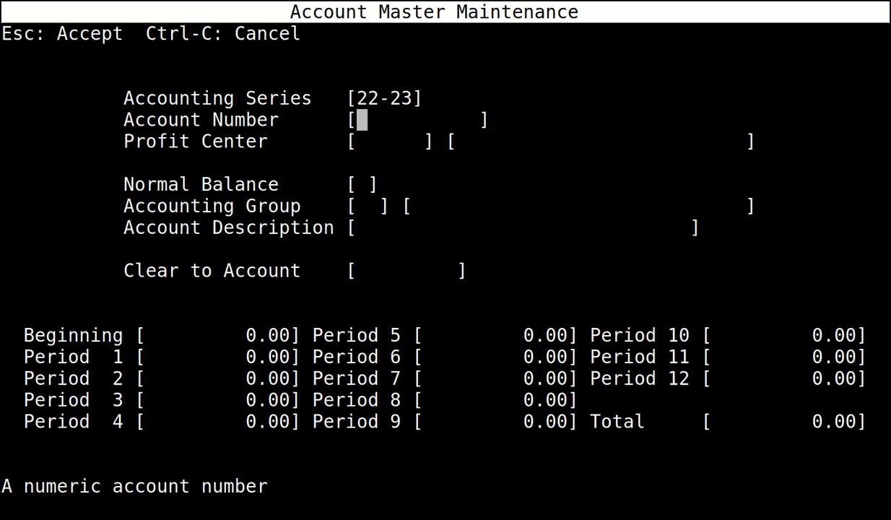
Save account 6000 PURCHASES: profit center 0, debit, group PE, clear-to 4099.
{"action": "type", "text": "6000"}
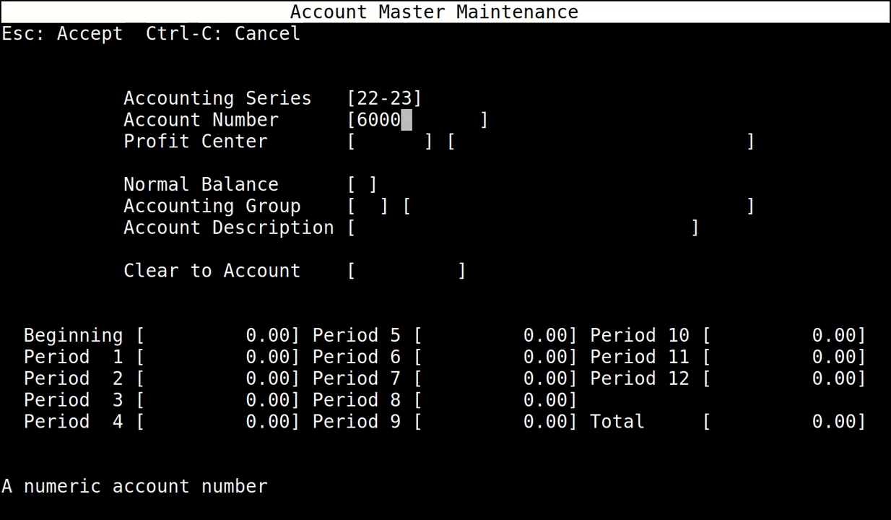
{"action": "key", "text": "Return"}
{"action": "type", "text": "0"}
{"action": "key", "text": "Return"}
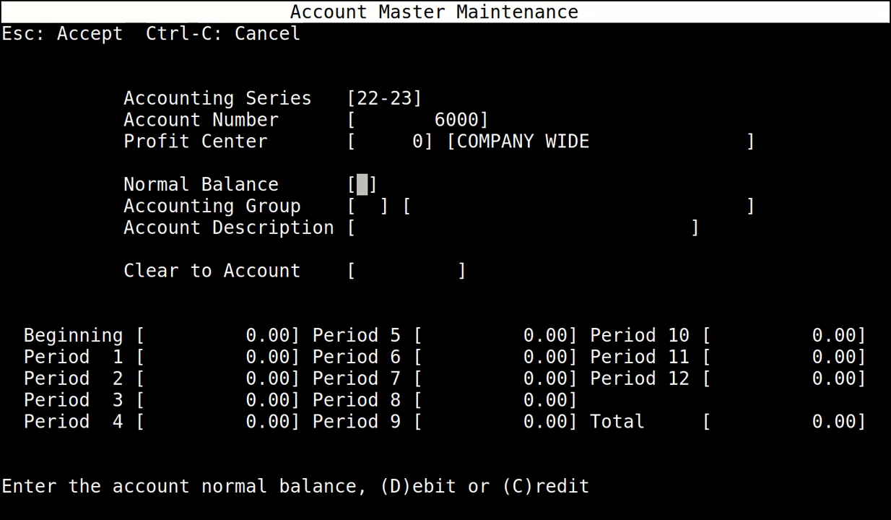
{"action": "type", "text": "D"}
{"action": "type", "text": "PE"}
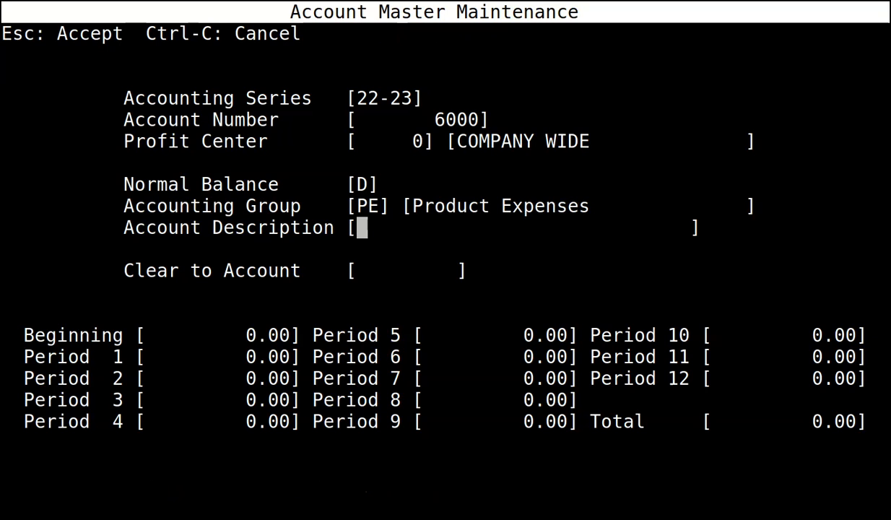
{"action": "type", "text": "PURCHASES"}
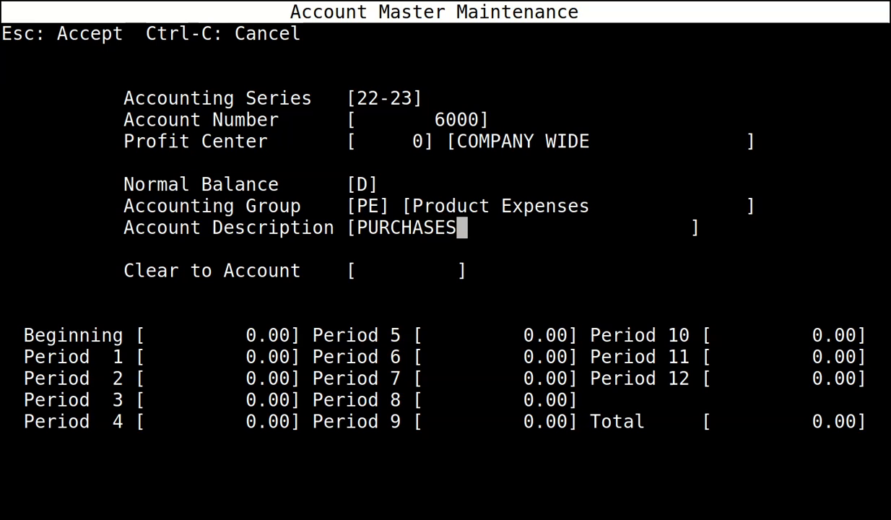
{"action": "key", "text": "Return"}
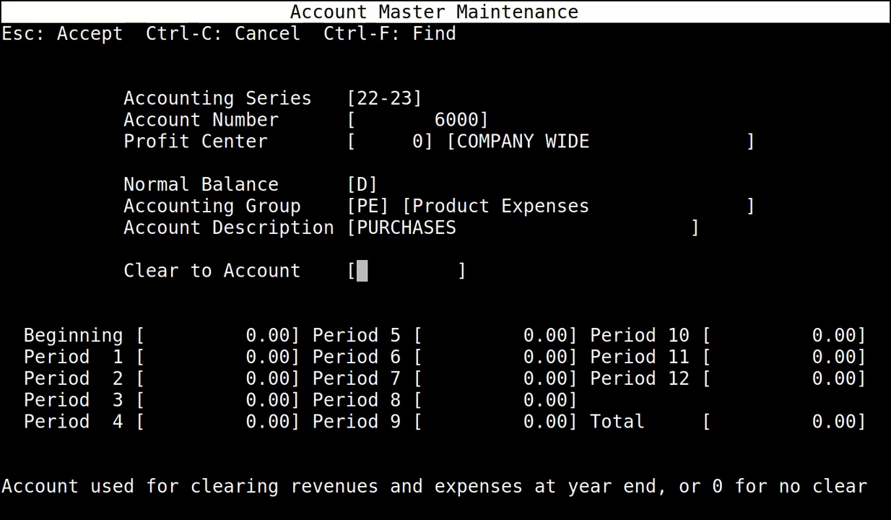
{"action": "type", "text": "4099"}
{"action": "key", "text": "Return"}
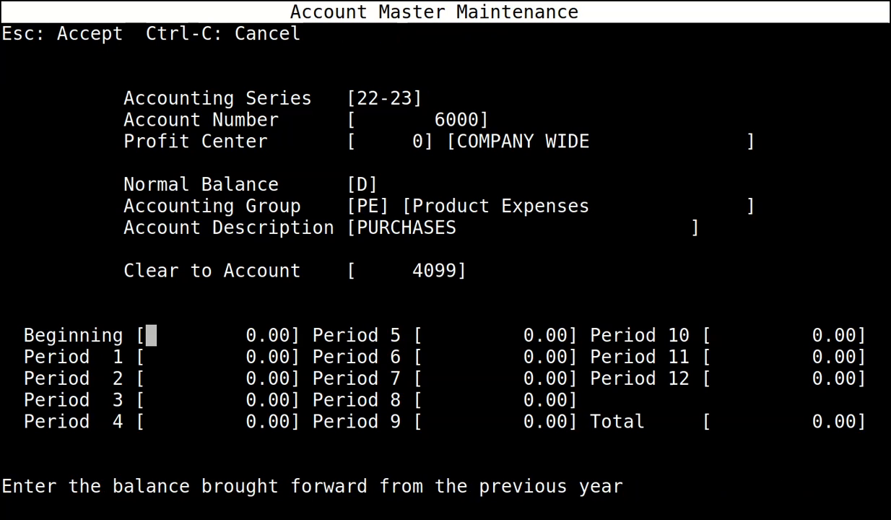
{"action": "key", "text": "Escape"}
Start another new account record in accounting series 22-23.
{"action": "key", "text": "Return"}
{"action": "type", "text": "22-23"}
{"action": "key", "text": "Return"}
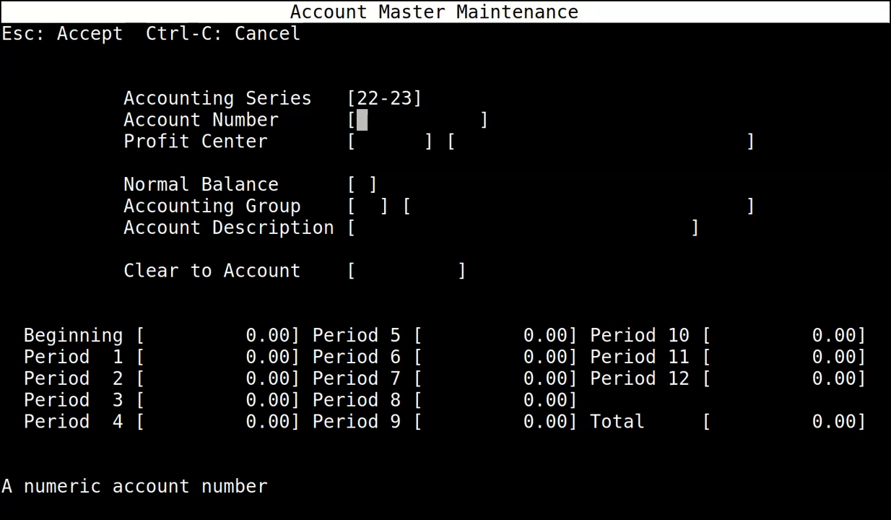
Enter account 6700 with profit center 0, credit normal balance and group OI.
{"action": "type", "text": "6700"}
{"action": "key", "text": "Return"}
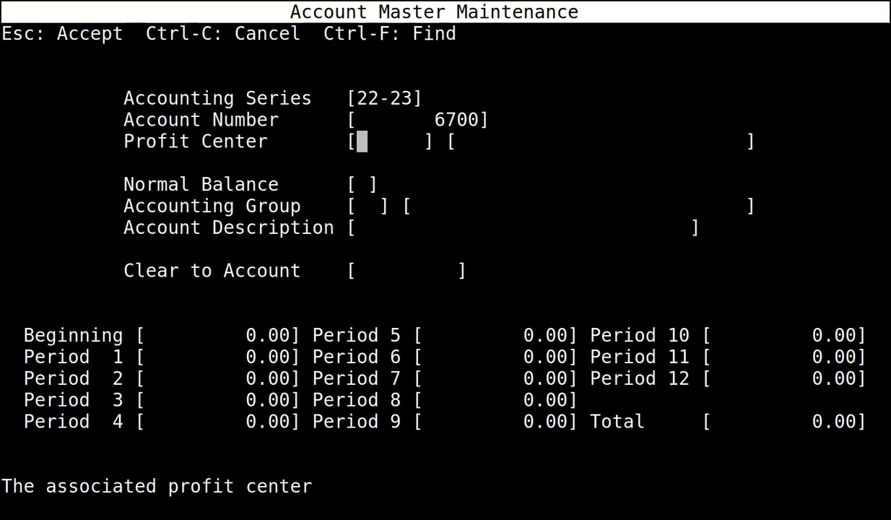
{"action": "type", "text": "0"}
{"action": "key", "text": "Return"}
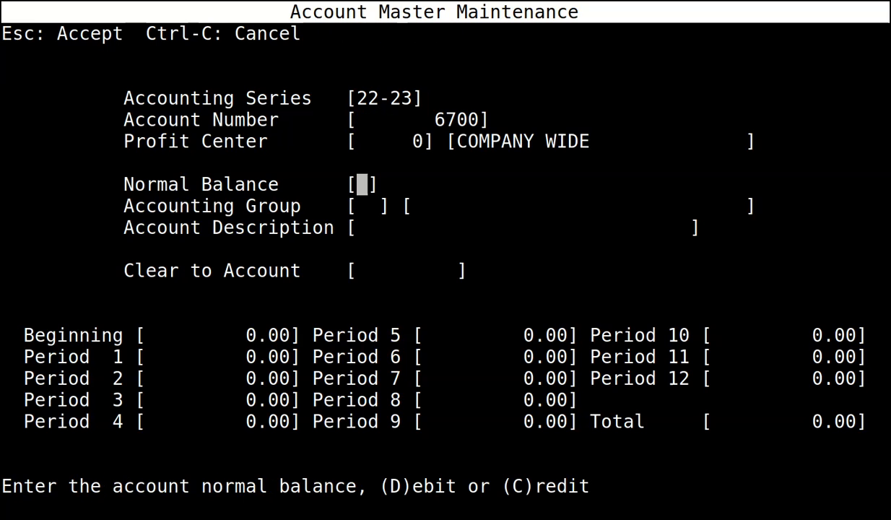
{"action": "type", "text": "C"}
{"action": "key", "text": "Return"}
{"action": "type", "text": "OI"}
{"action": "key", "text": "Return"}
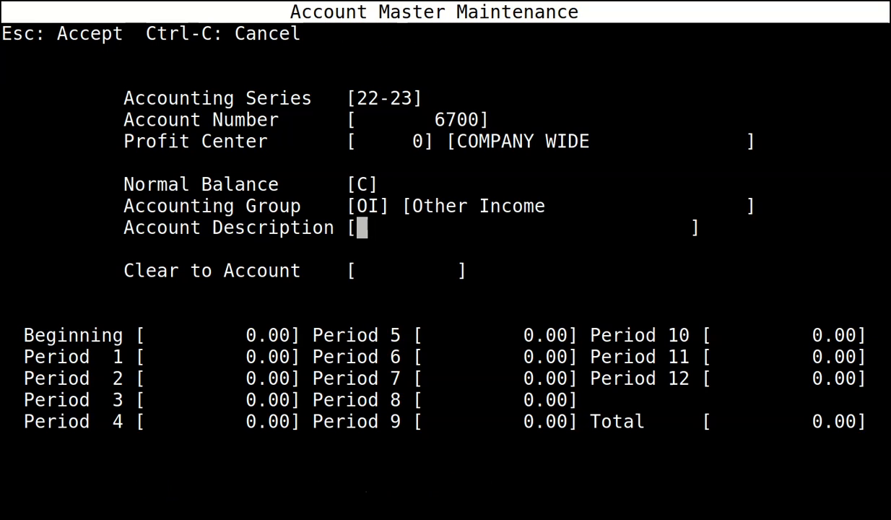
Describe it as DISCOUNTS EARNED, clear to 4099, accept it, and add a new record.
{"action": "type", "text": "DISC"}
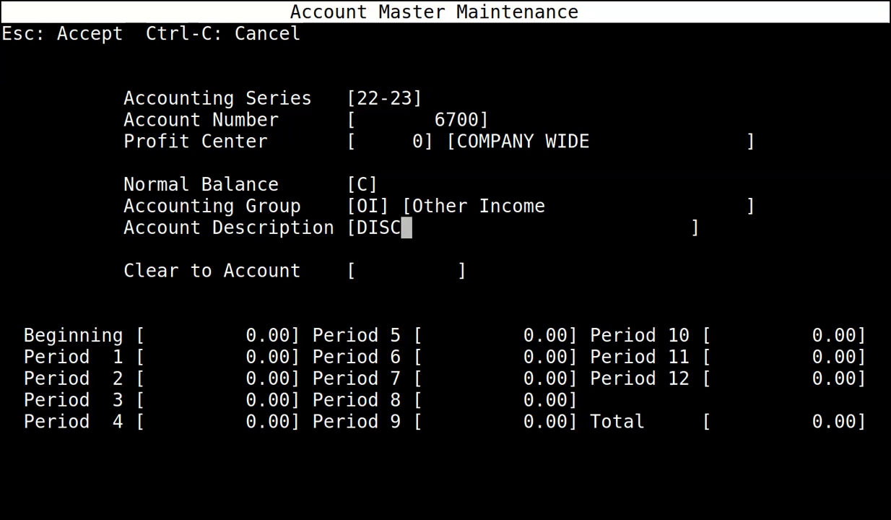
{"action": "type", "text": "OUNTS EARN"}
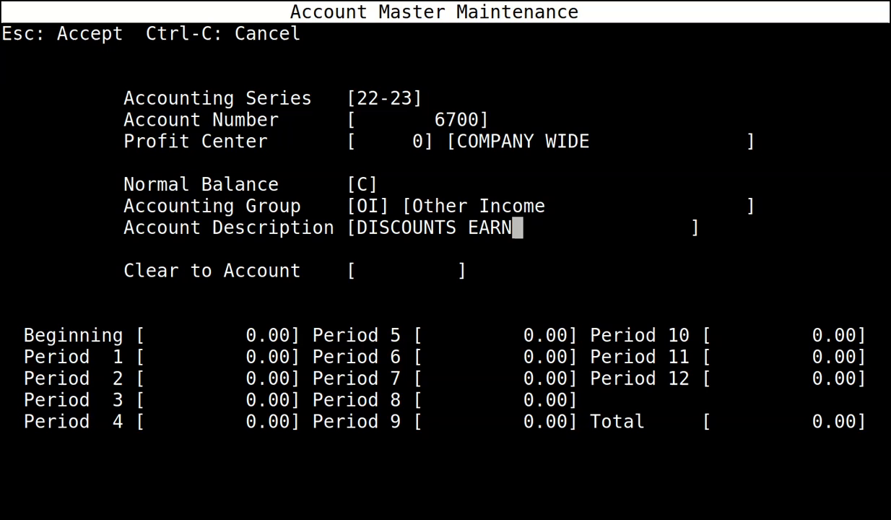
{"action": "type", "text": "ED"}
{"action": "key", "text": "Return"}
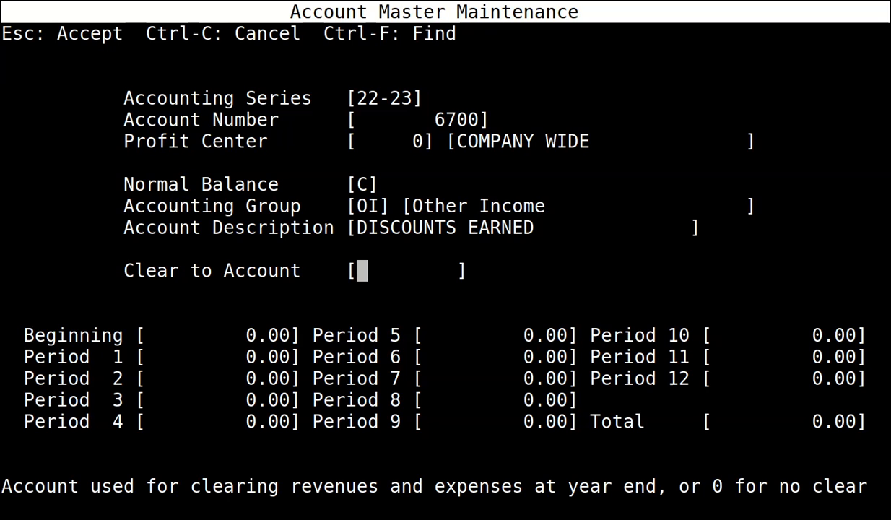
{"action": "type", "text": "4099"}
{"action": "key", "text": "Return"}
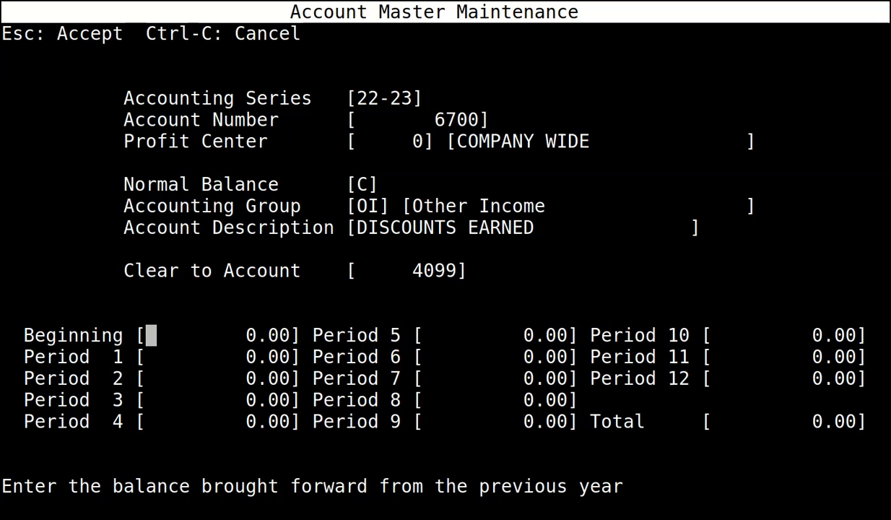
{"action": "key", "text": "Escape"}
{"action": "key", "text": "Return"}
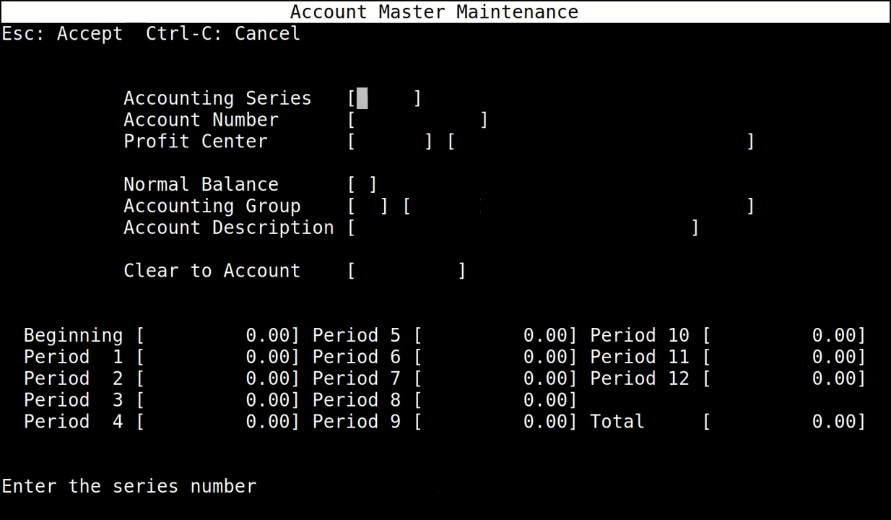
Enter series 22-23, account 7575, profit center 0 and credit normal balance.
{"action": "type", "text": "22-23"}
{"action": "key", "text": "Return"}
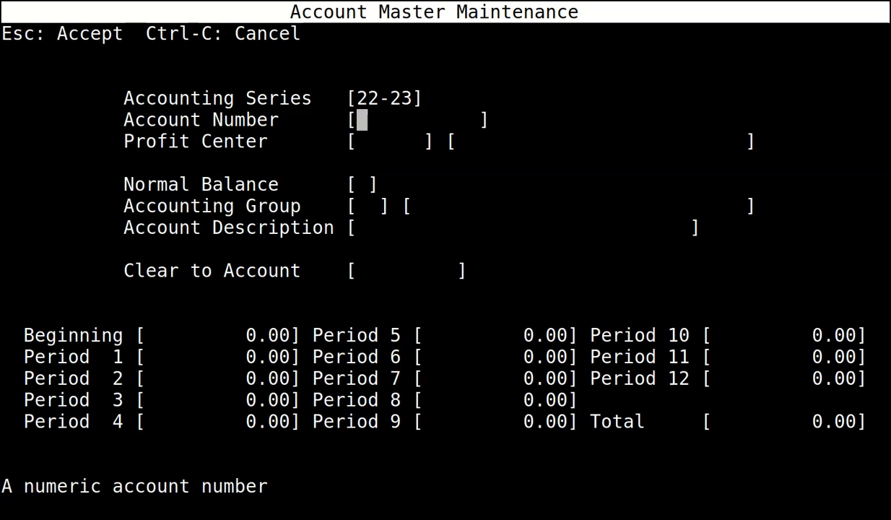
{"action": "type", "text": "7575"}
{"action": "key", "text": "Return"}
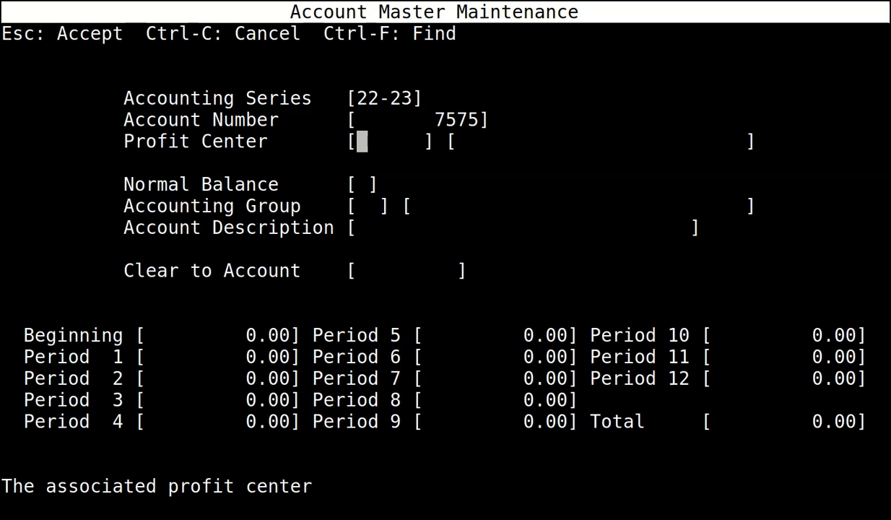
{"action": "type", "text": "0"}
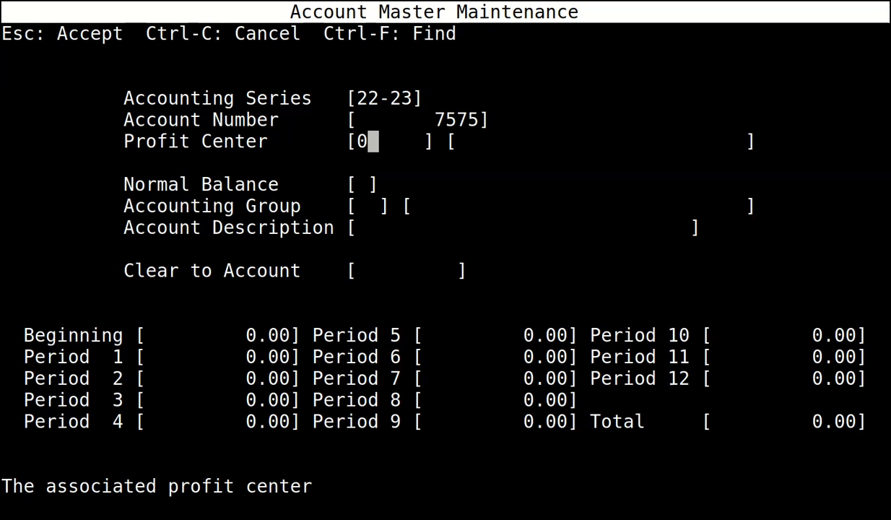
{"action": "key", "text": "Return"}
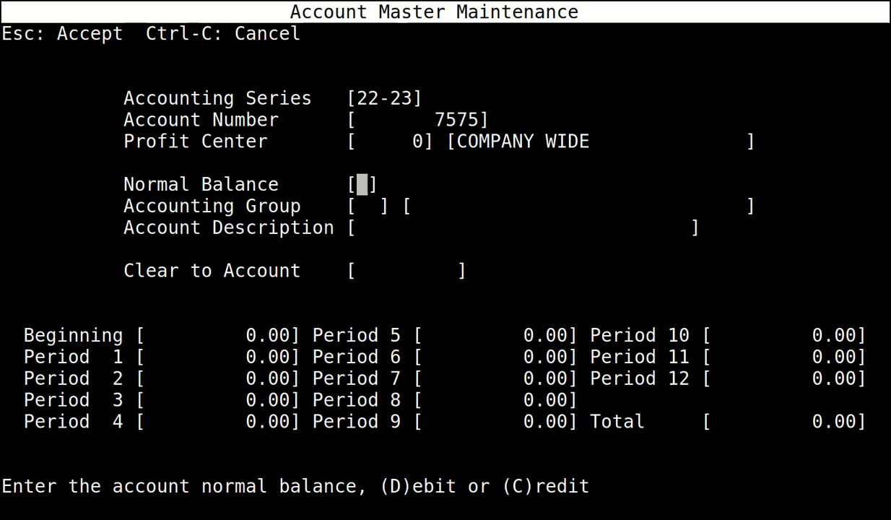
{"action": "type", "text": "C"}
{"action": "key", "text": "Return"}
Finish it with group OI, description FINANCE CHARGE INCOME, clear-to 4099, and save.
{"action": "type", "text": "OI"}
{"action": "key", "text": "Return"}
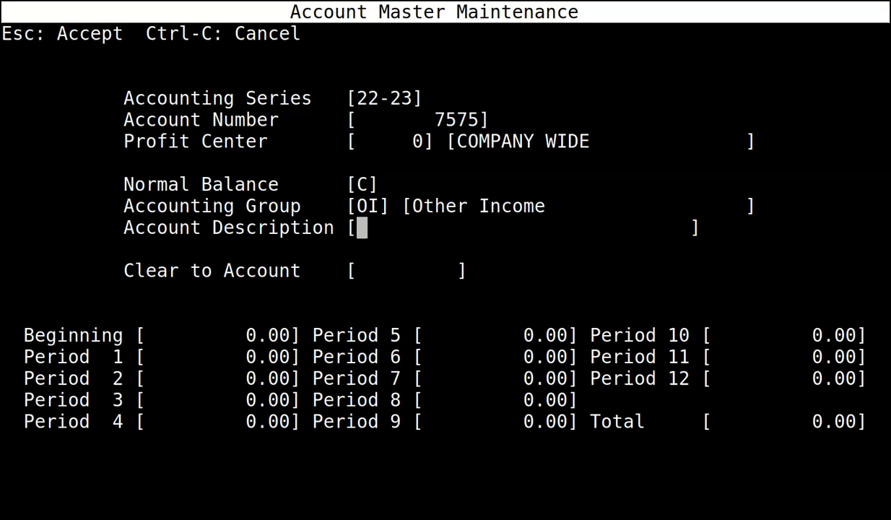
{"action": "type", "text": "FINANCE "}
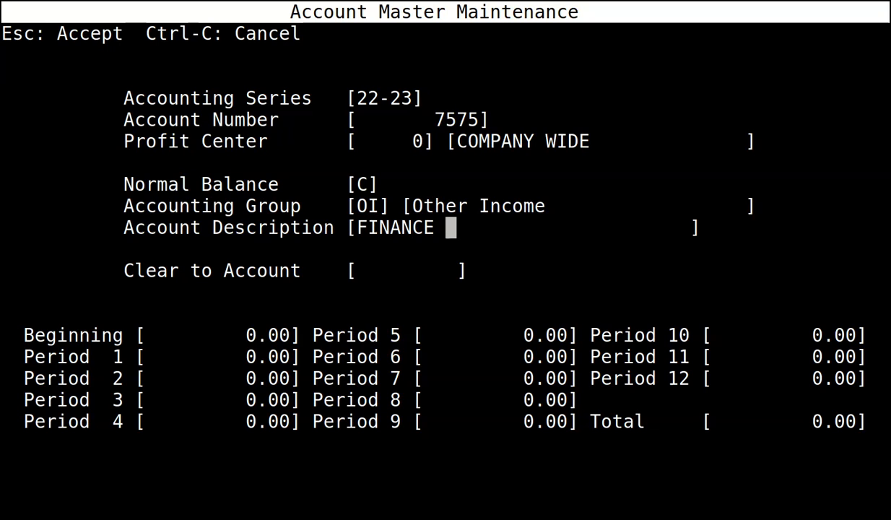
{"action": "type", "text": "CHARGE INCOME"}
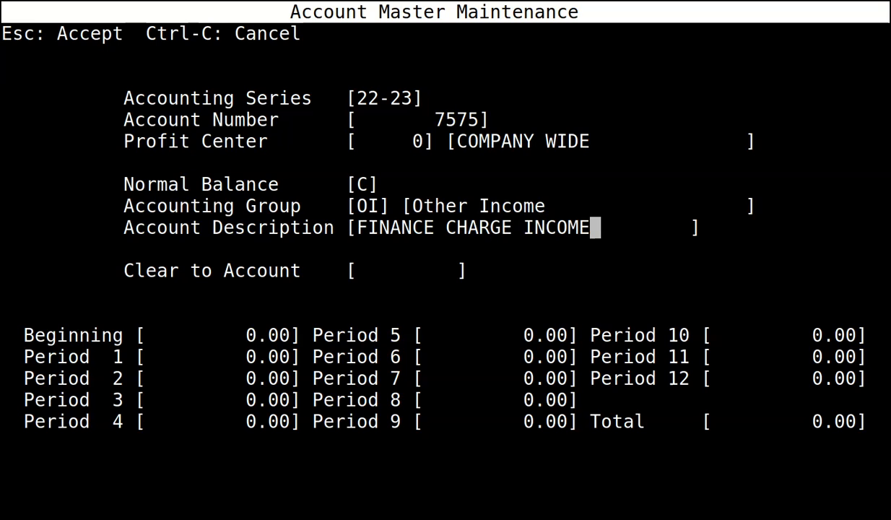
{"action": "key", "text": "Return"}
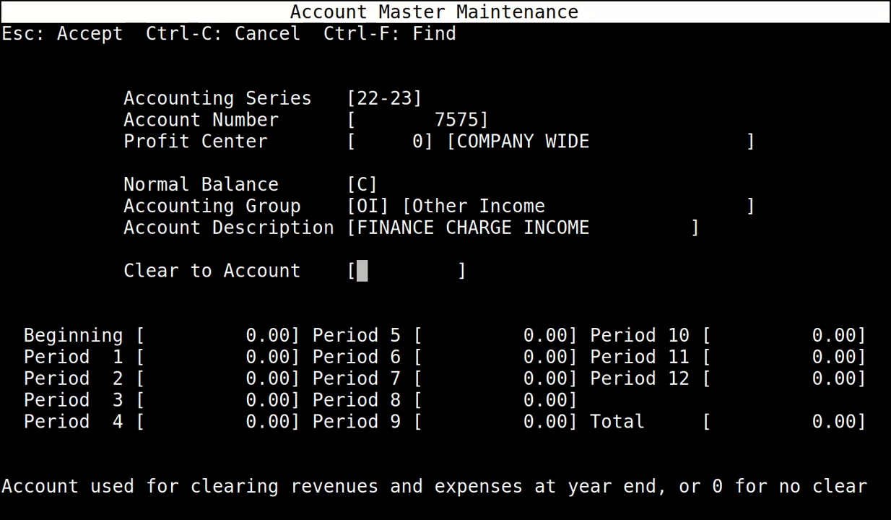
{"action": "type", "text": "4099"}
{"action": "key", "text": "Return"}
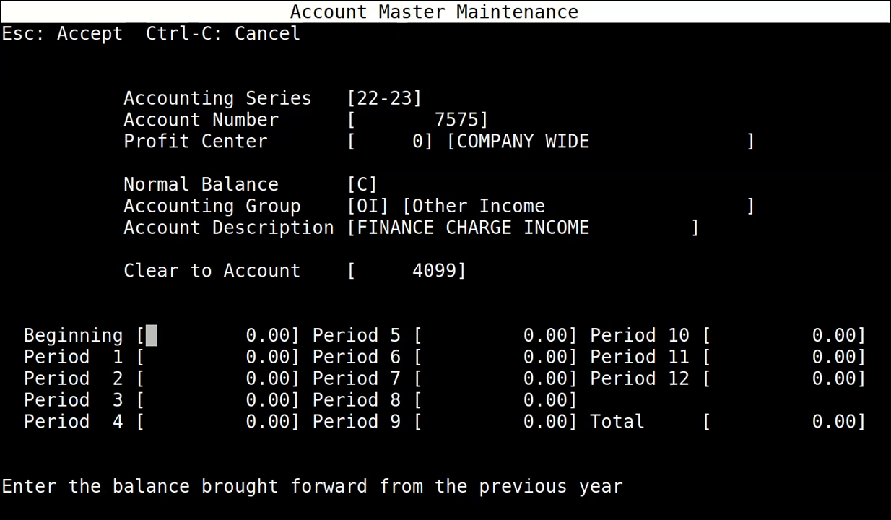
{"action": "key", "text": "Escape"}
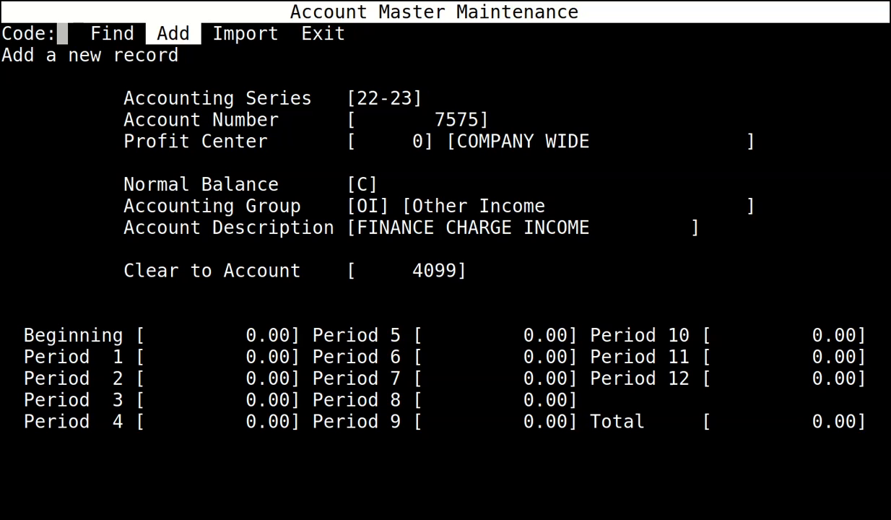
Exit Account Master Maintenance and return via the Master Menu to System Management's Bank Maint choice.
{"action": "key", "text": "Right"}
{"action": "key", "text": "Right"}
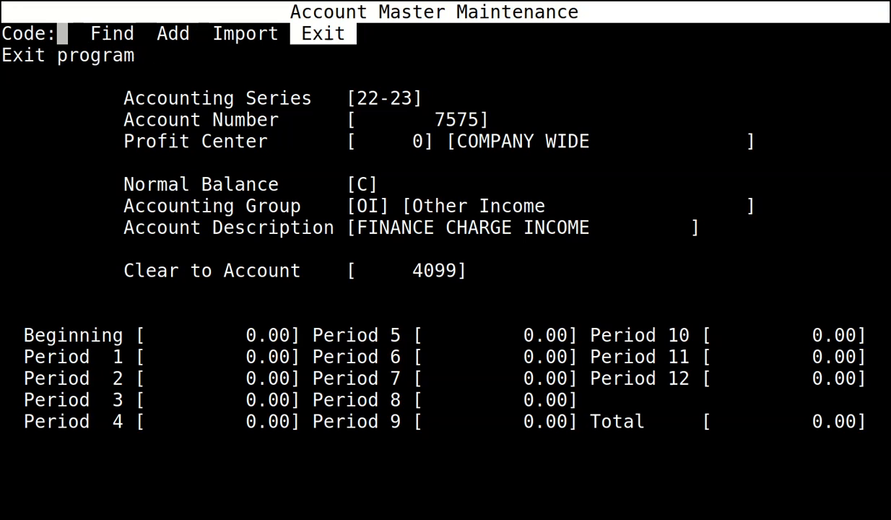
{"action": "key", "text": "Return"}
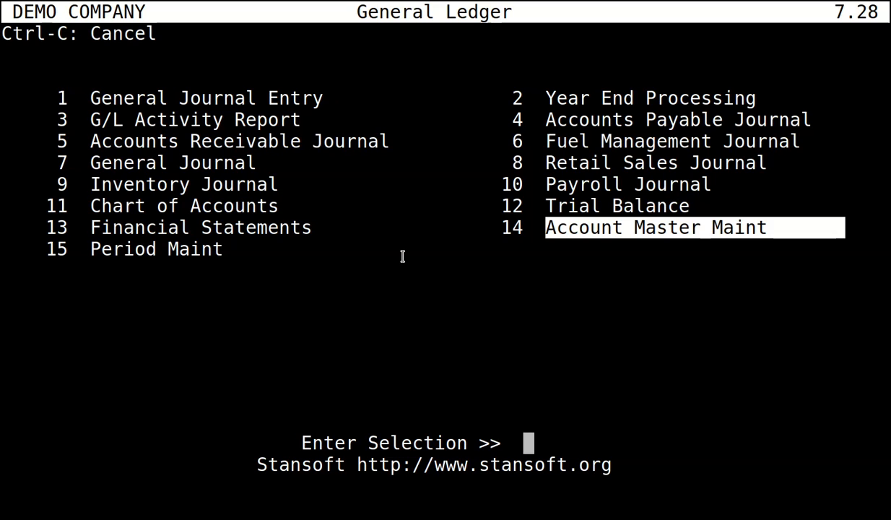
{"action": "key", "text": "ctrl+c"}
{"action": "key", "text": "Down"}
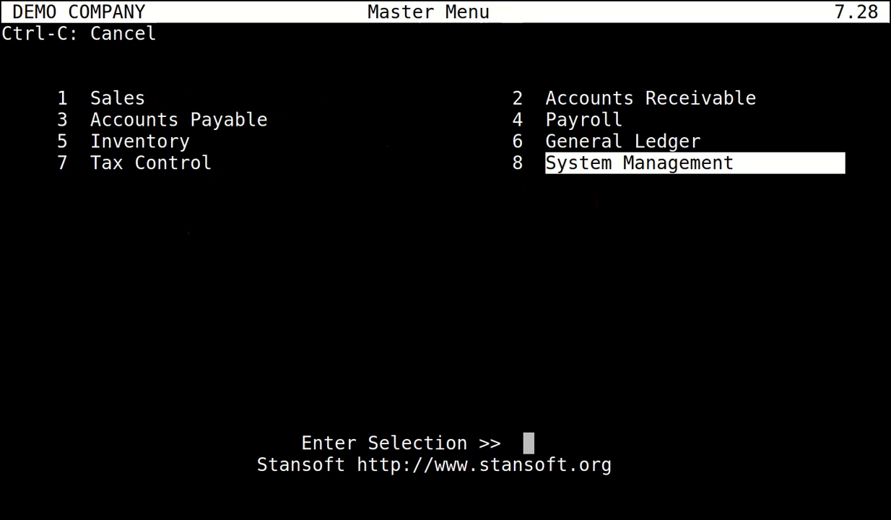
{"action": "key", "text": "Return"}
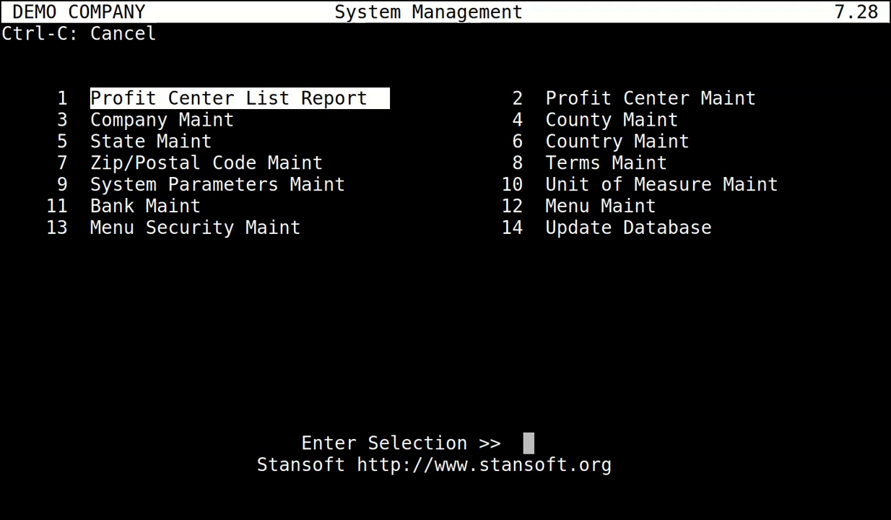
{"action": "key", "text": "Down"}
{"action": "key", "text": "Down"}
{"action": "key", "text": "Down"}
{"action": "key", "text": "Down"}
{"action": "key", "text": "Down"}
Open Bank Maintenance, skip the ABA routing number, and enter the bank account number.
{"action": "key", "text": "Return"}
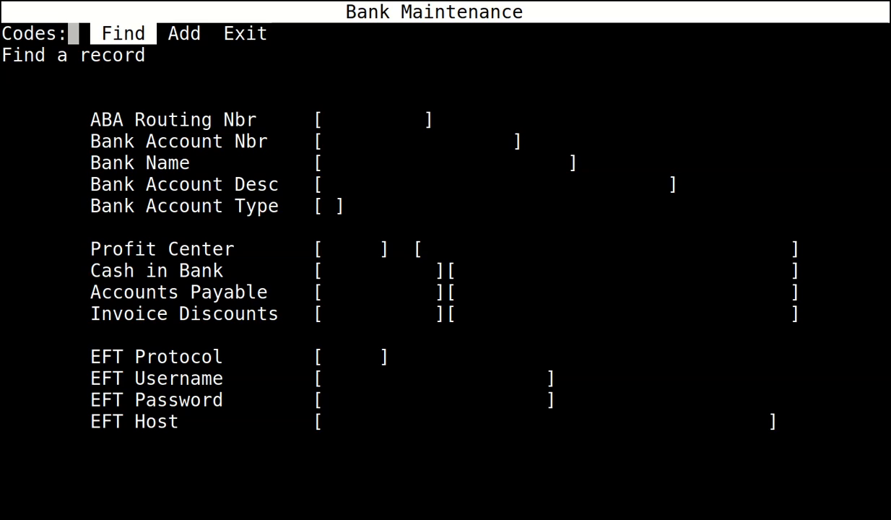
{"action": "key", "text": "Return"}
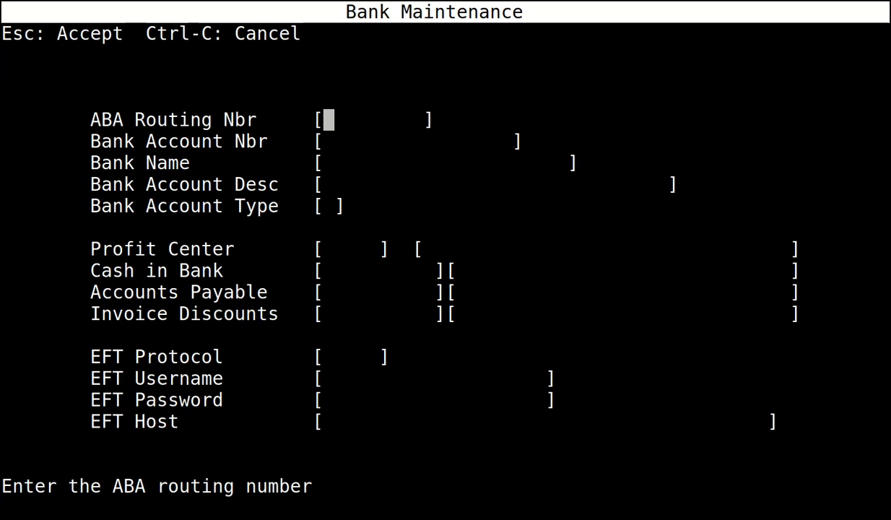
{"action": "key", "text": "Tab"}
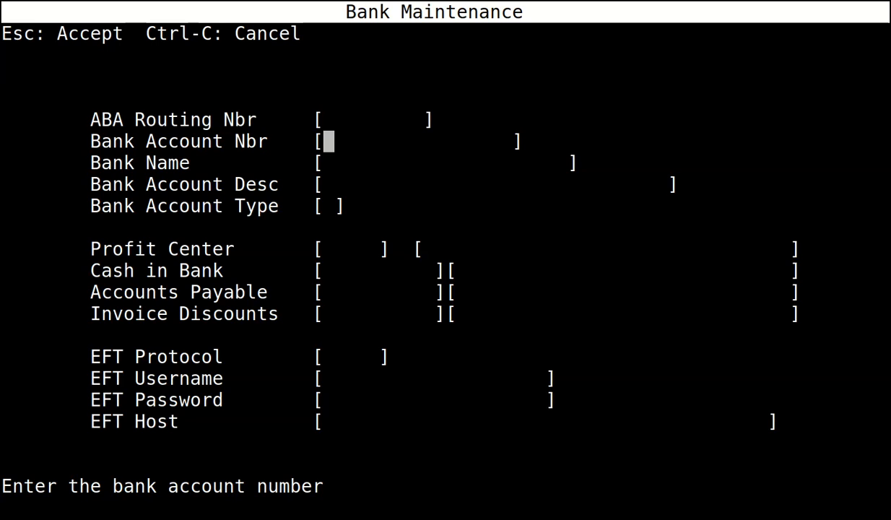
{"action": "type", "text": "9999"}
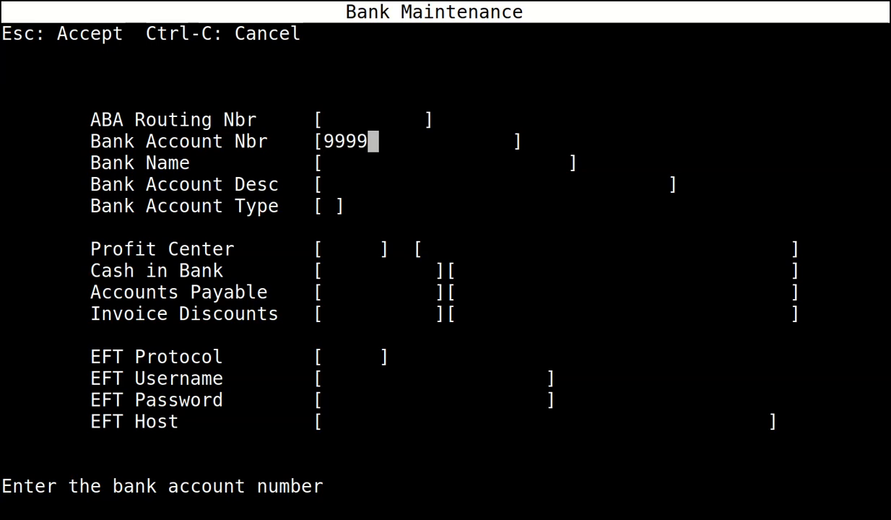
{"action": "key", "text": "Return"}
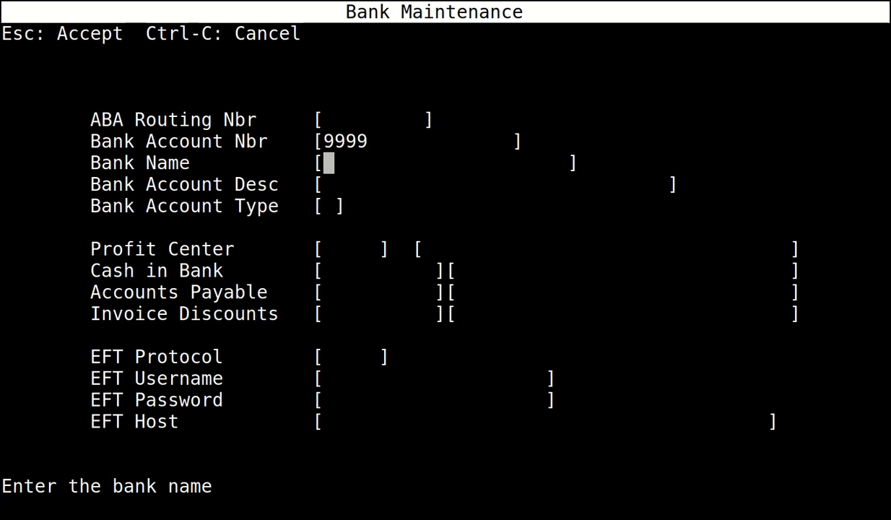
Set bank name BANK, description MAIN BANK ACCOUNT, type C (checking), profit center 0.
{"action": "type", "text": "BANK"}
{"action": "key", "text": "Return"}
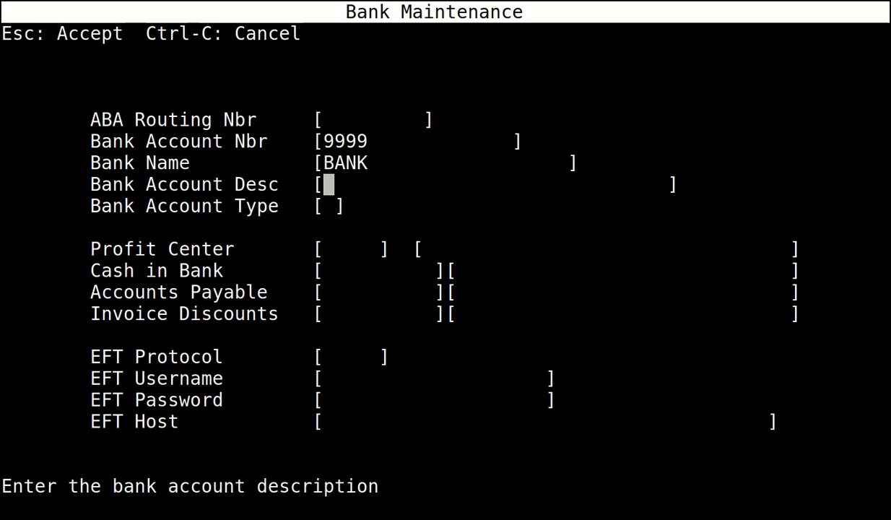
{"action": "type", "text": "MAIN B"}
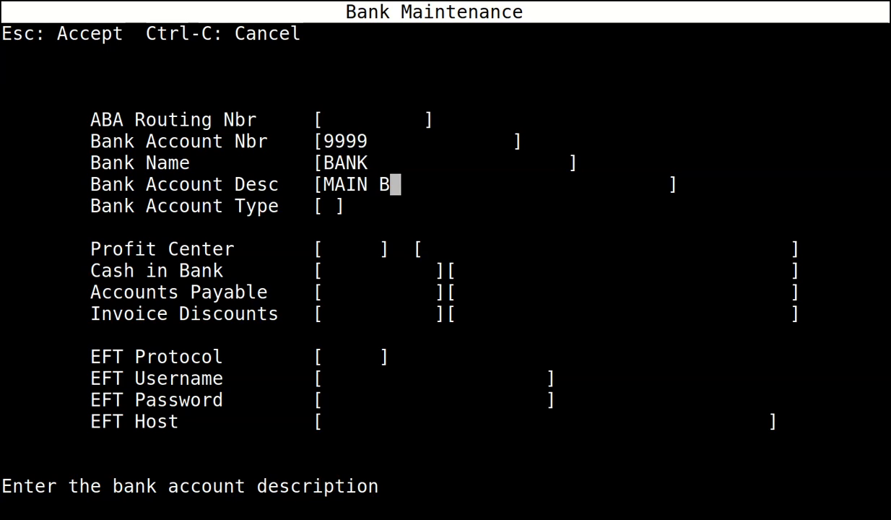
{"action": "type", "text": "ANK ACCOUNT"}
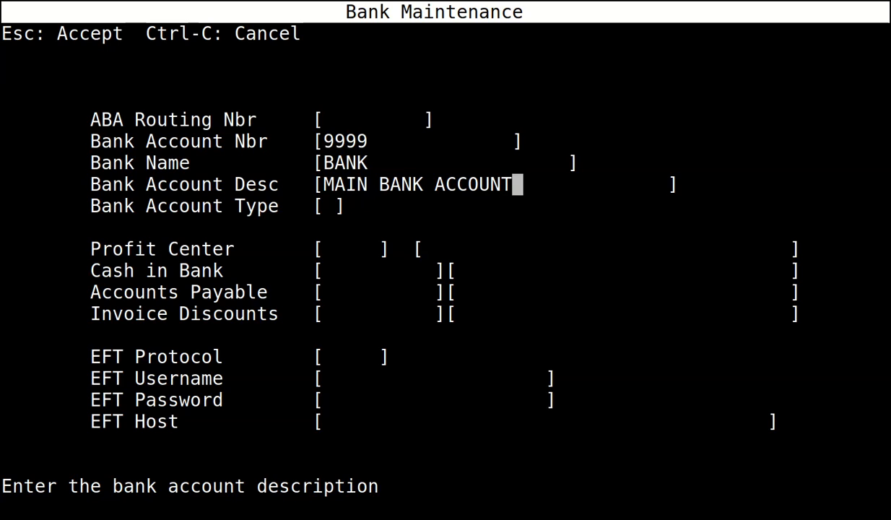
{"action": "key", "text": "Return"}
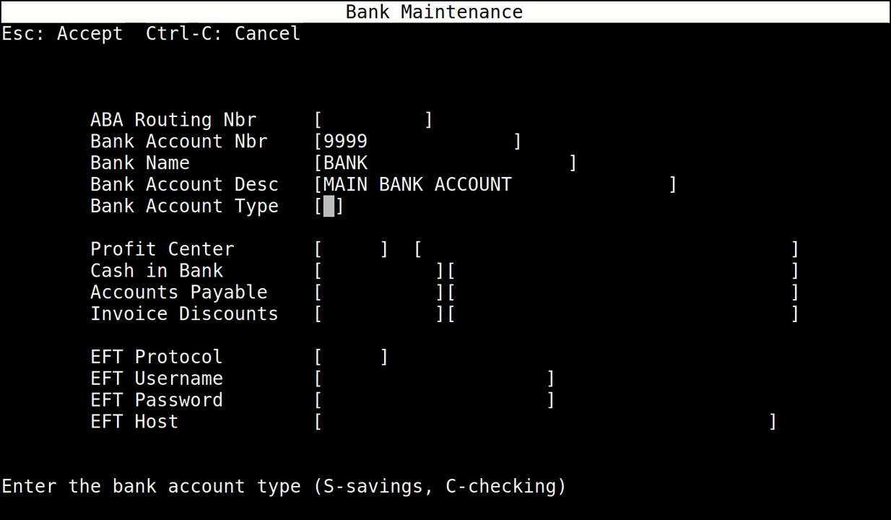
{"action": "type", "text": "C"}
{"action": "key", "text": "Return"}
{"action": "type", "text": "0"}
{"action": "key", "text": "Return"}
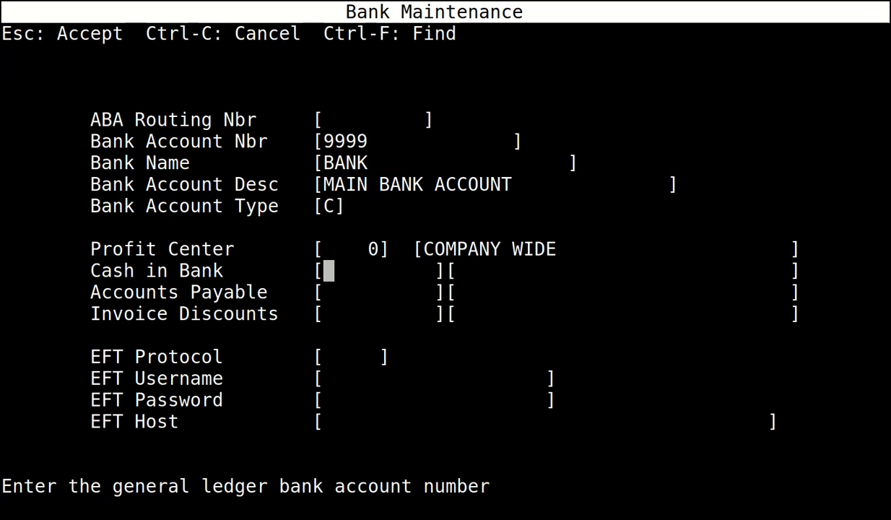
Assign G/L accounts 1050 BANK, 4000 Accounts Payable and 6700 Discounts Earned to the main bank account and accept.
{"action": "key", "text": "ctrl+f"}
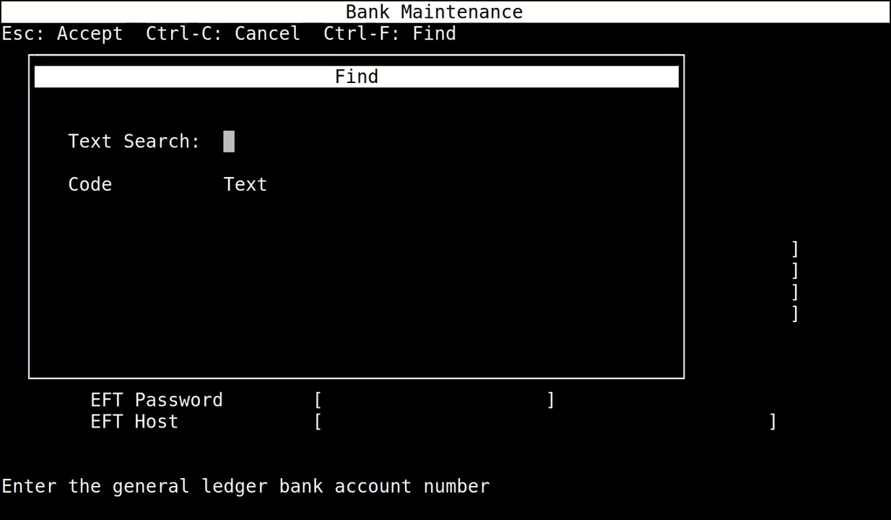
{"action": "key", "text": "Return"}
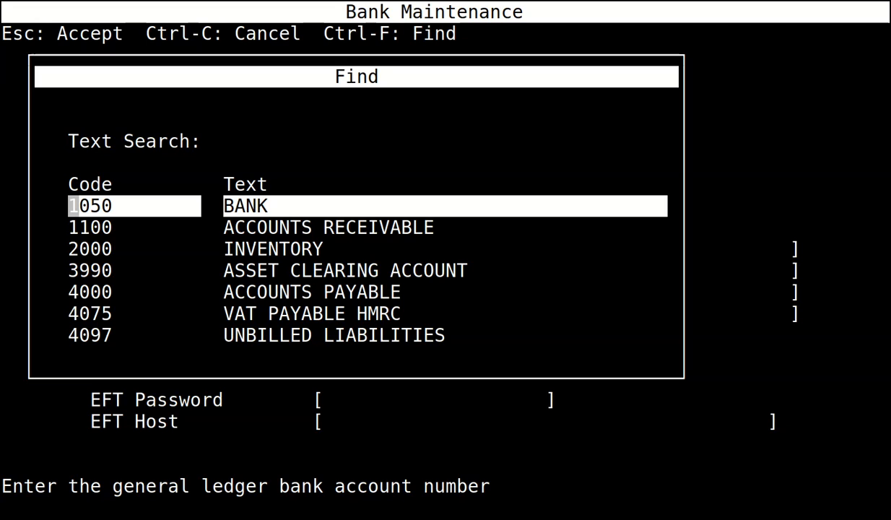
{"action": "key", "text": "Return"}
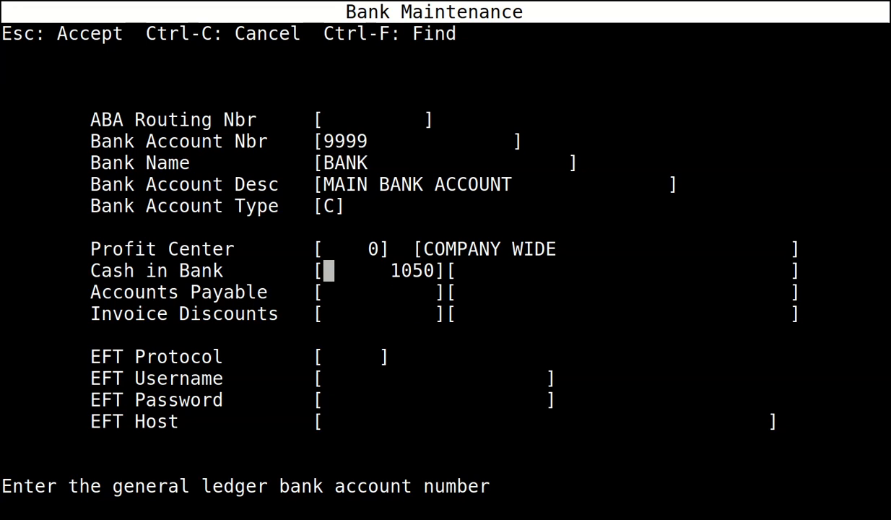
{"action": "key", "text": "Return"}
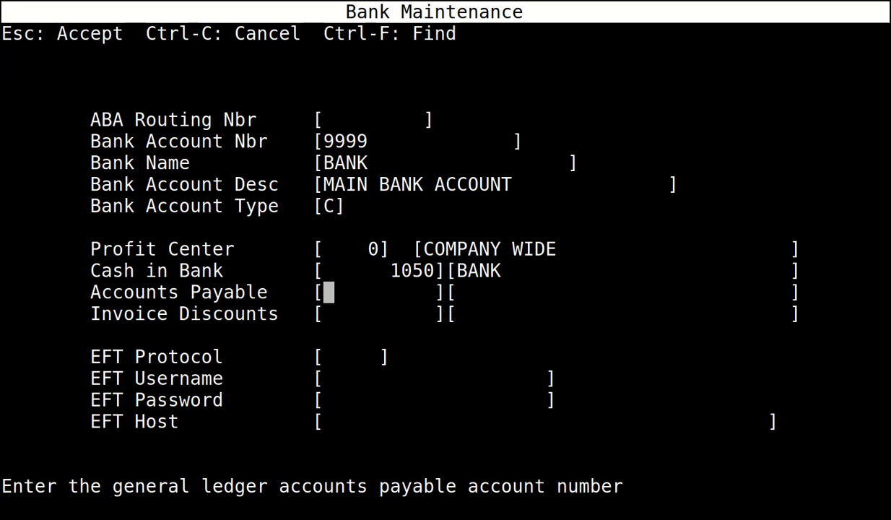
{"action": "type", "text": "4000"}
{"action": "key", "text": "Return"}
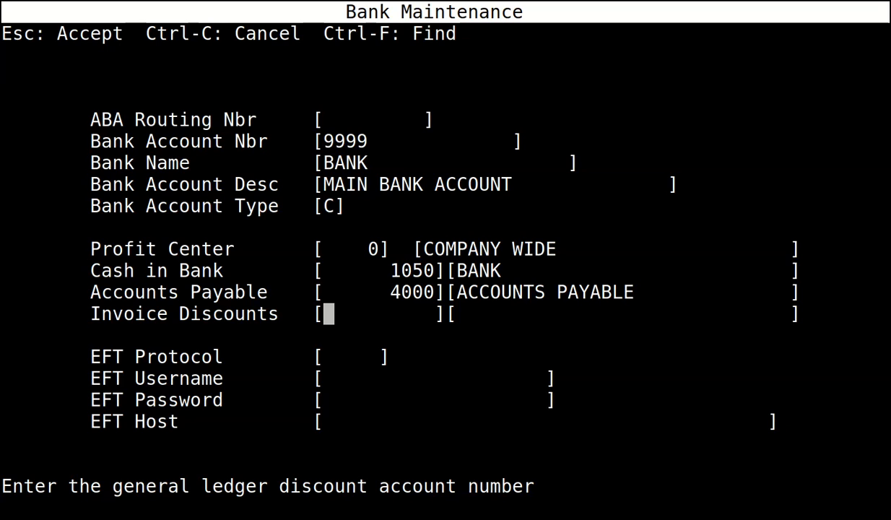
{"action": "type", "text": "6700"}
{"action": "key", "text": "Return"}
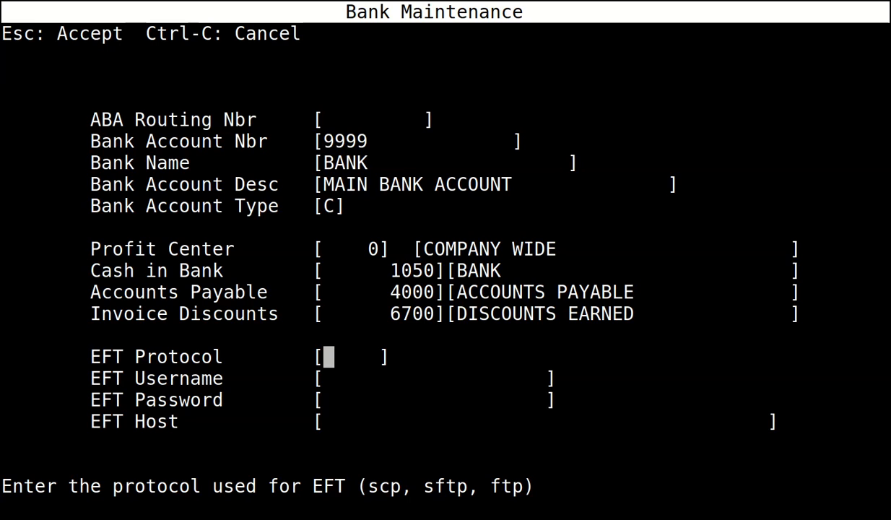
{"action": "key", "text": "Escape"}
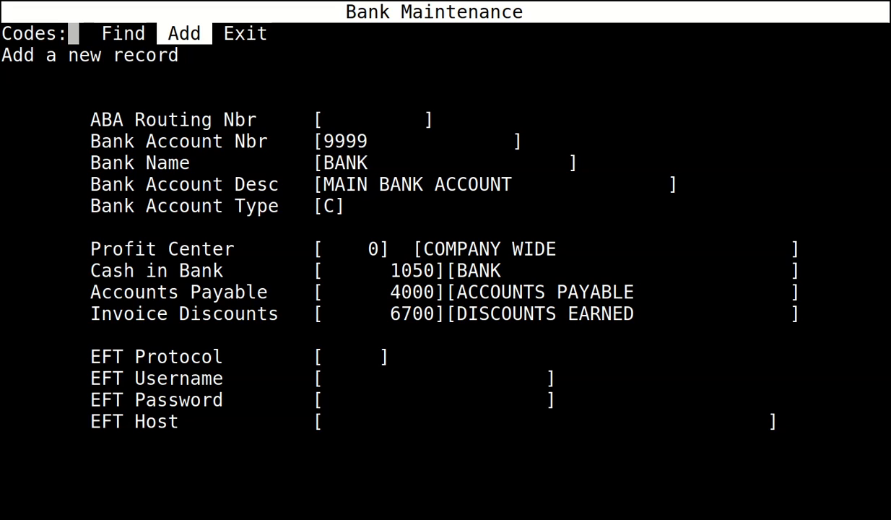
Leave Bank Maintenance and open System Parameters Maintenance.
{"action": "key", "text": "e"}
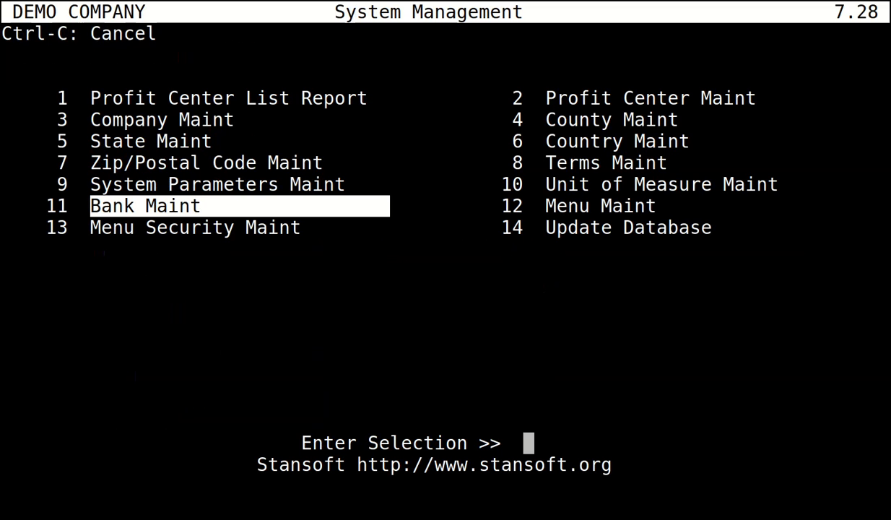
{"action": "key", "text": "Up"}
{"action": "key", "text": "Return"}
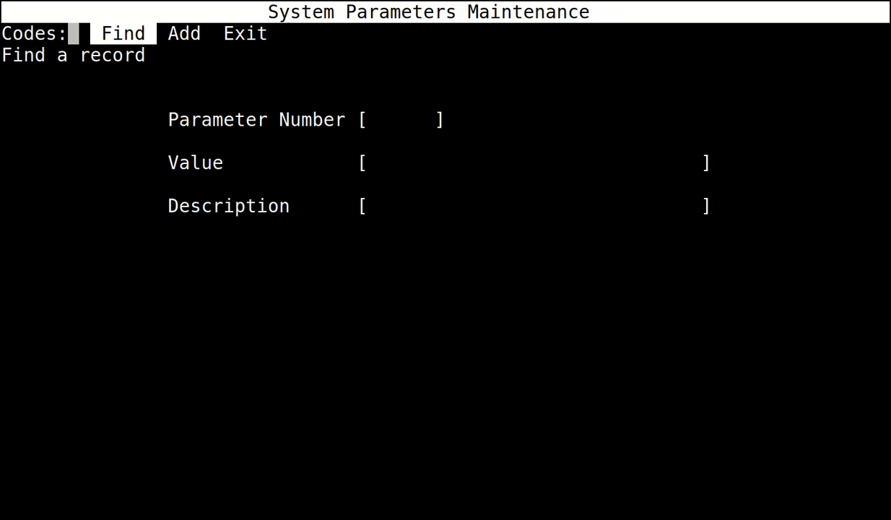
Set parameter 6215 to the company's VAT registration number and accept it.
{"action": "key", "text": "Return"}
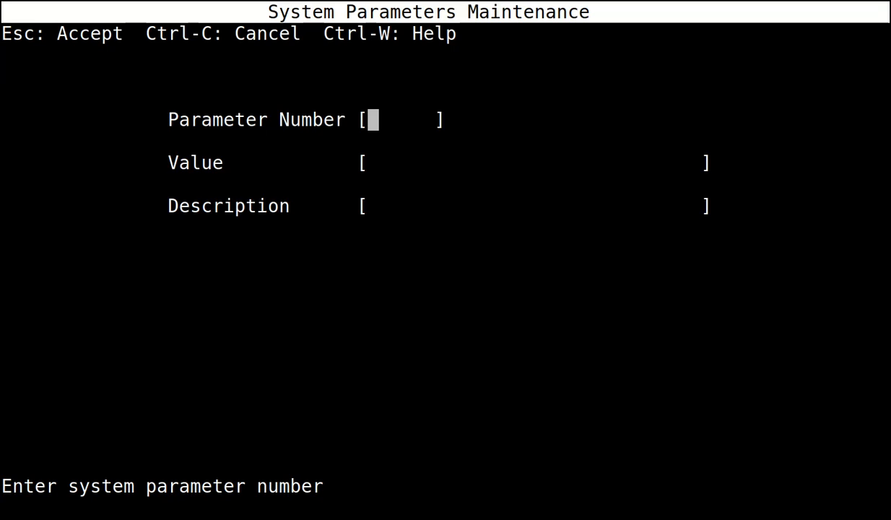
{"action": "type", "text": "6215"}
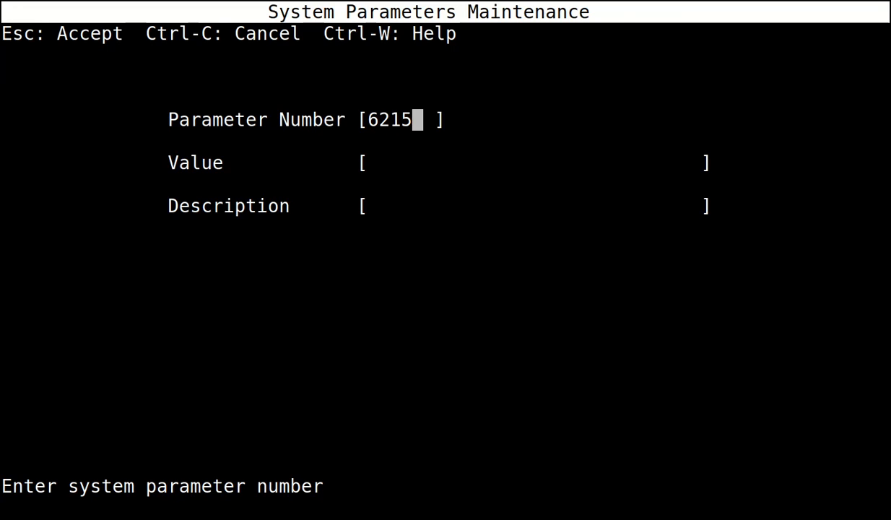
{"action": "key", "text": "Escape"}
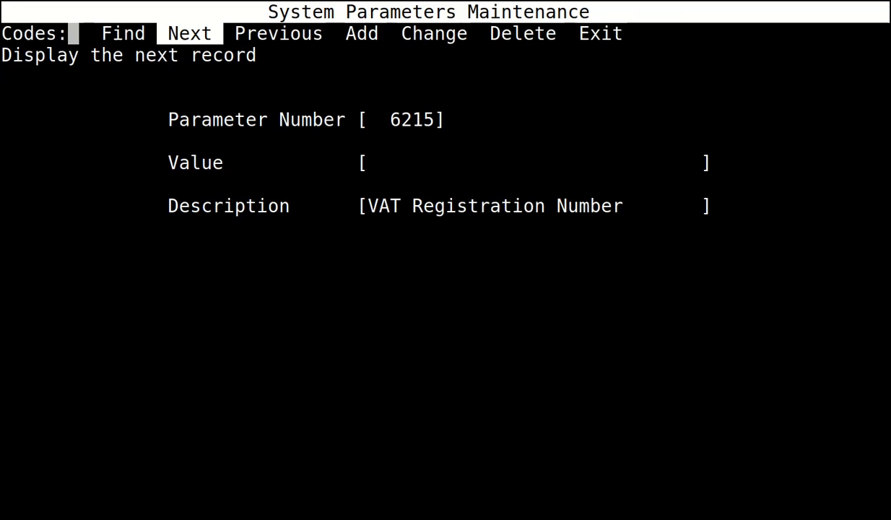
{"action": "key", "text": "c"}
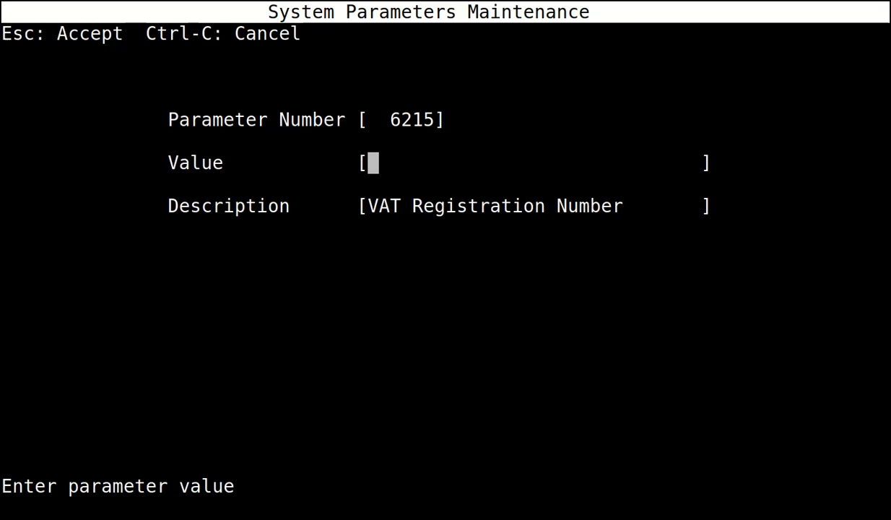
{"action": "type", "text": "12345"}
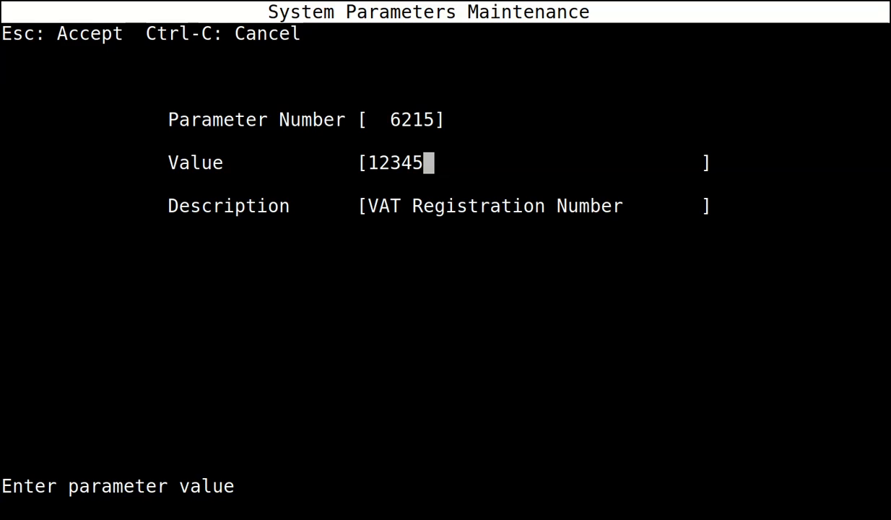
{"action": "key", "text": "Escape"}
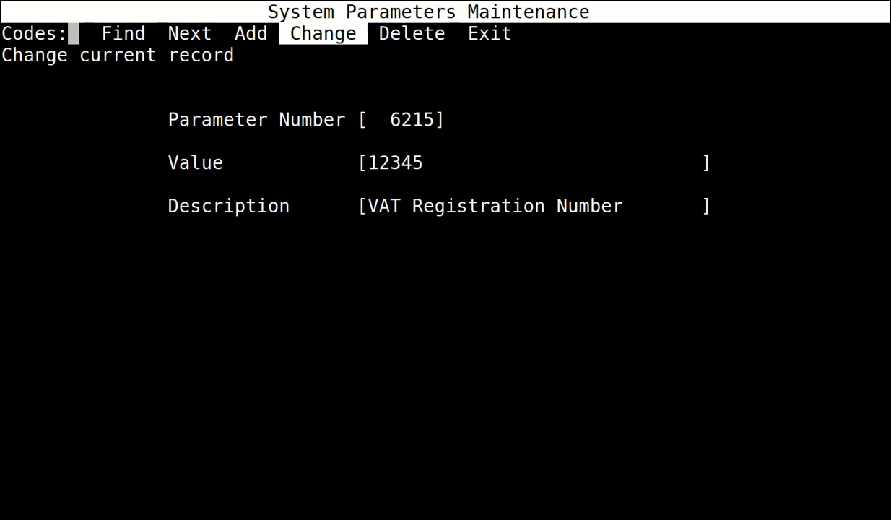
{"action": "key", "text": "f"}
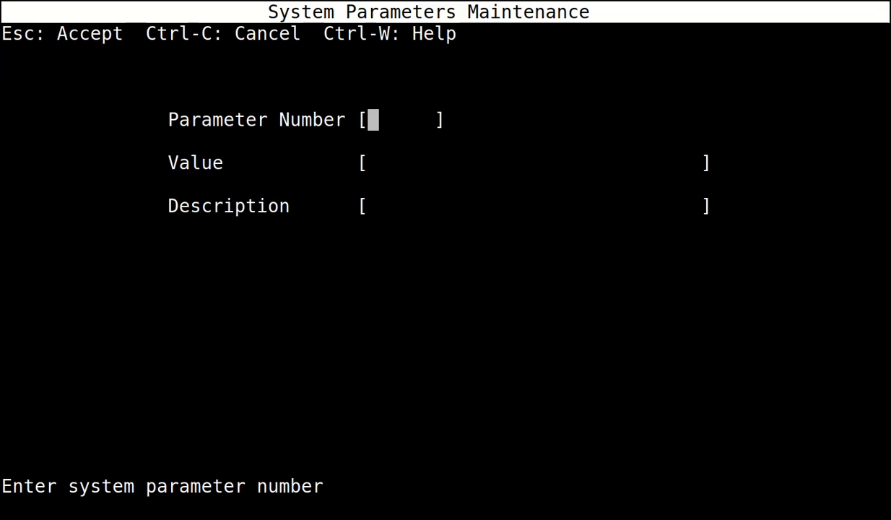
Change parameter 6220, UK VAT scheme, to uppercase S for the standard scheme.
{"action": "type", "text": "6220"}
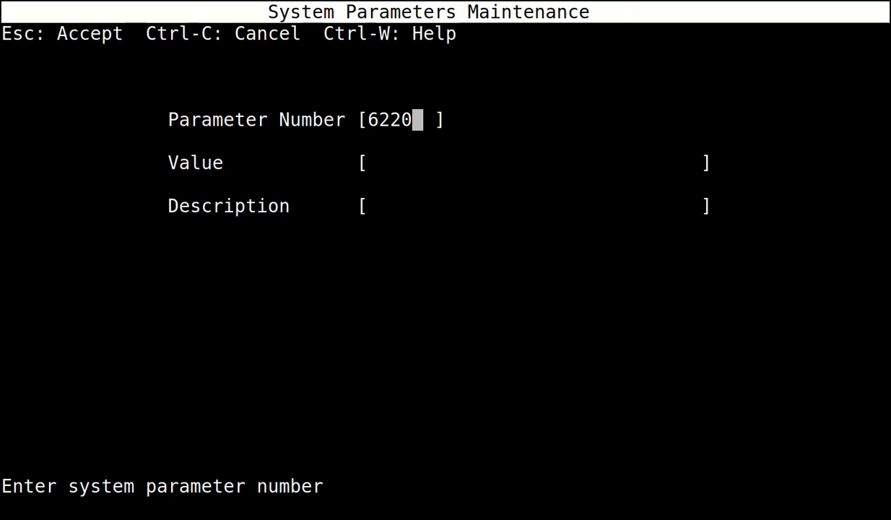
{"action": "key", "text": "Escape"}
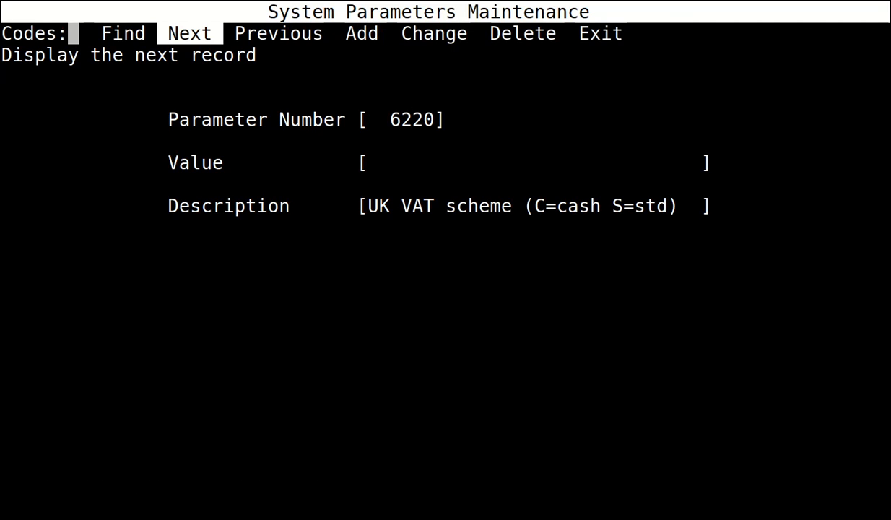
{"action": "key", "text": "c"}
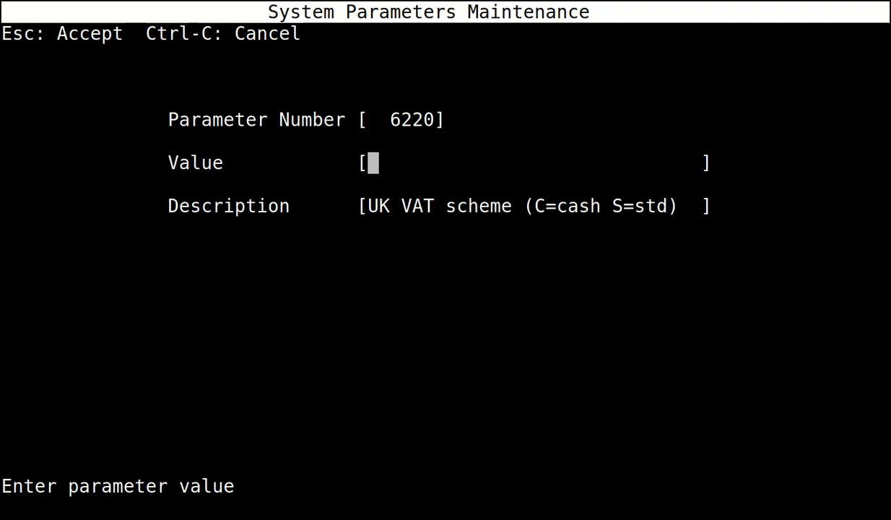
{"action": "type", "text": "s"}
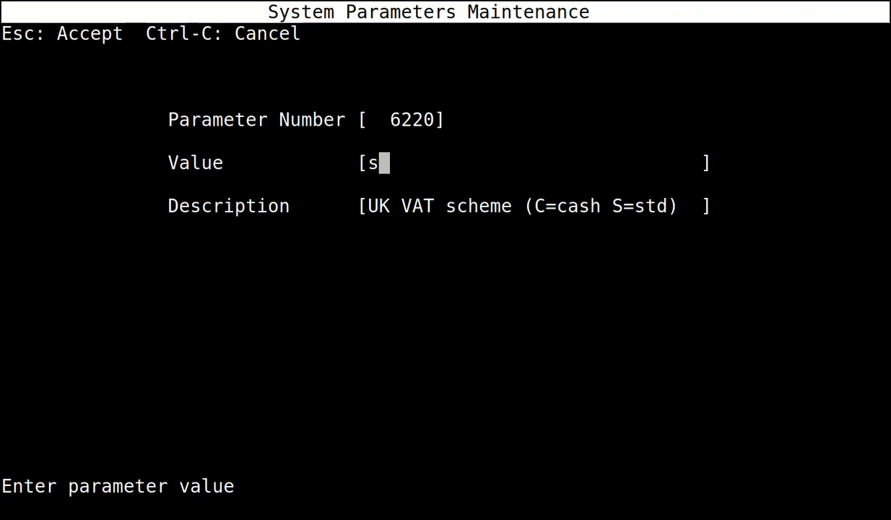
{"action": "key", "text": "BackSpace"}
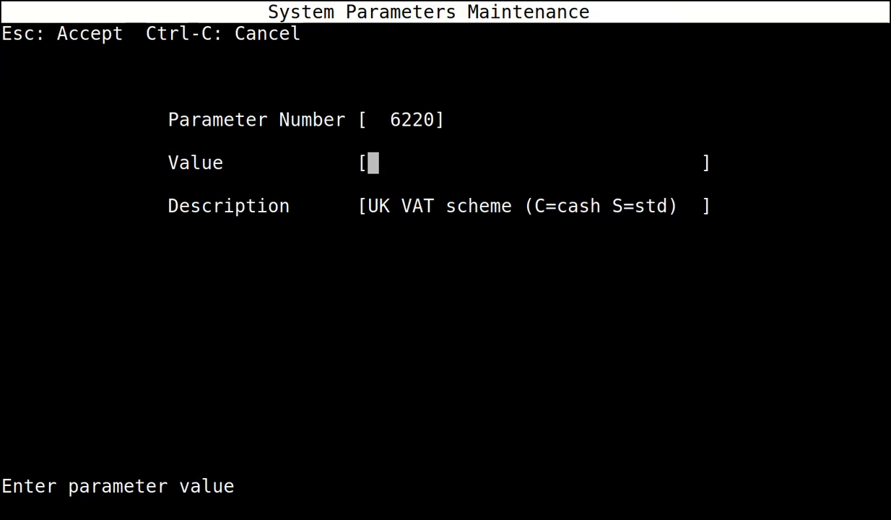
{"action": "type", "text": "s"}
{"action": "key", "text": "BackSpace"}
{"action": "type", "text": "S"}
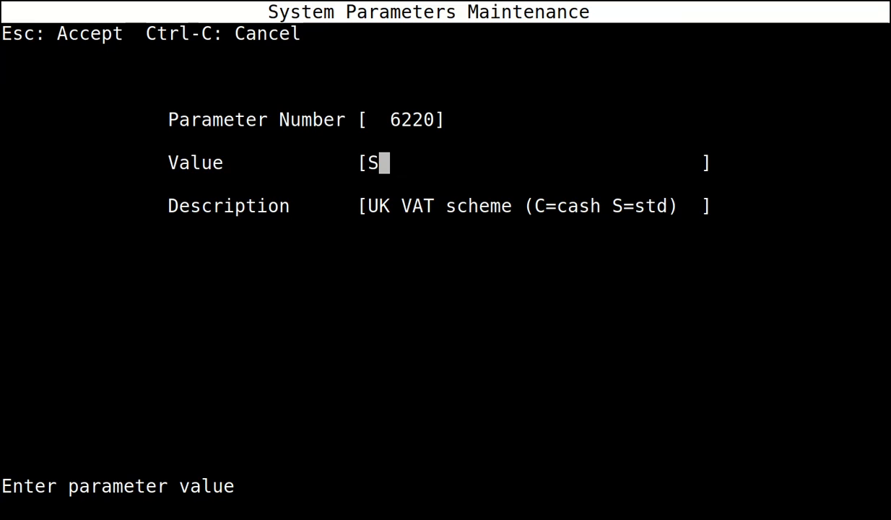
{"action": "key", "text": "Escape"}
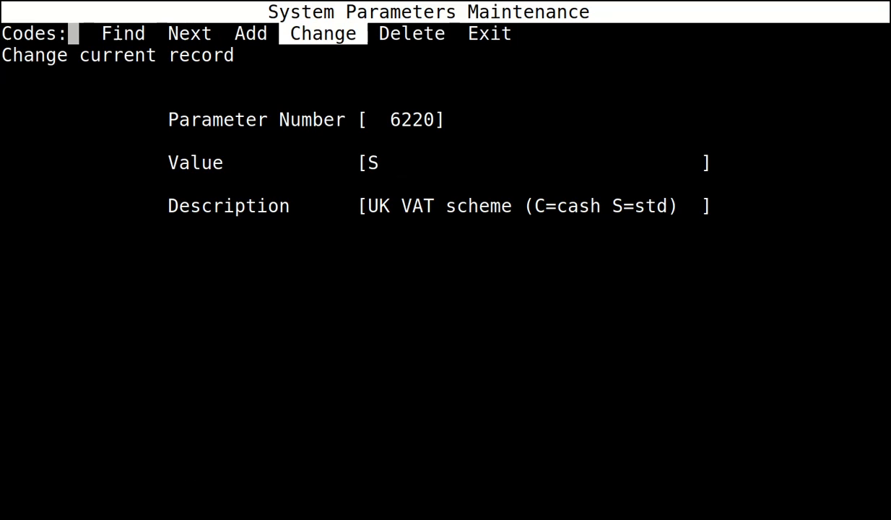
{"action": "key", "text": "f"}
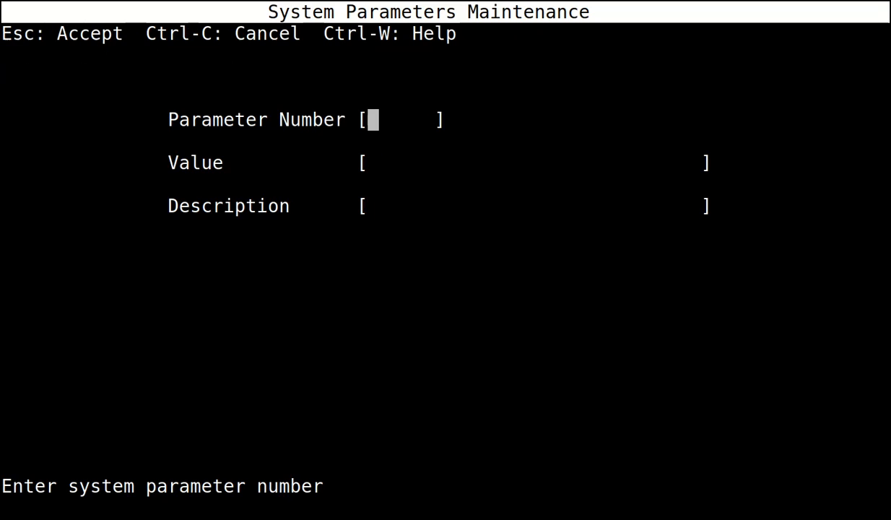
Set parameter 1051, the unbilled liabilities account, to 4097.
{"action": "type", "text": "1051"}
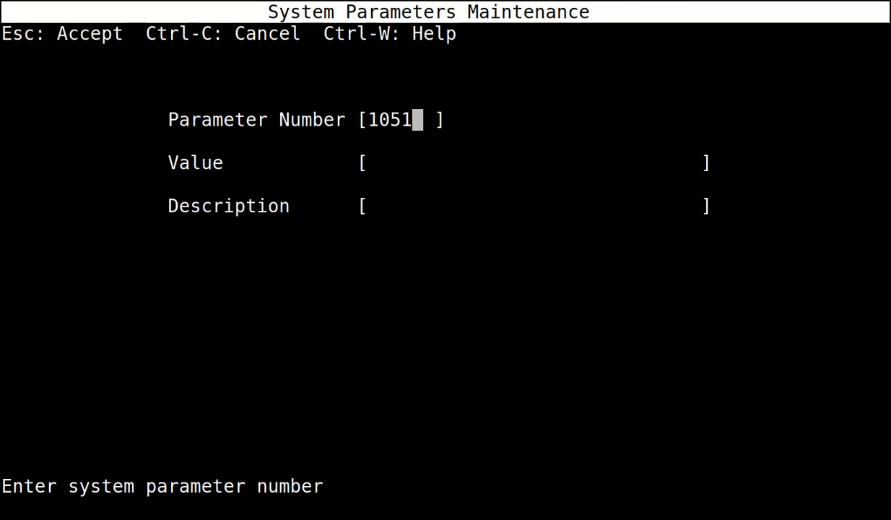
{"action": "key", "text": "Escape"}
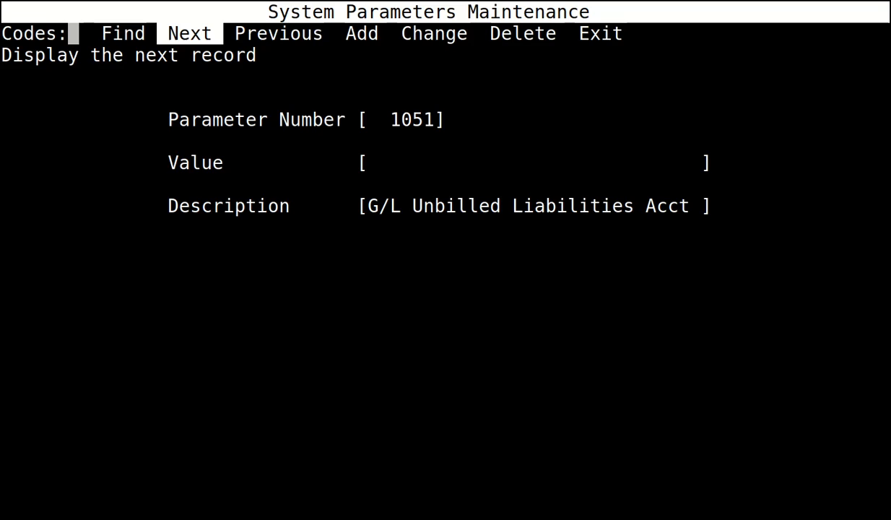
{"action": "key", "text": "c"}
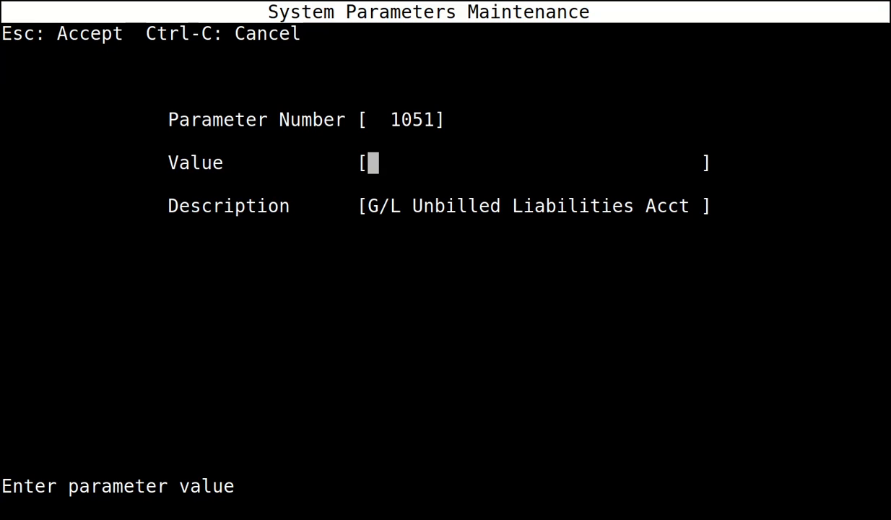
{"action": "type", "text": "4097"}
{"action": "key", "text": "Home"}
{"action": "key", "text": "Escape"}
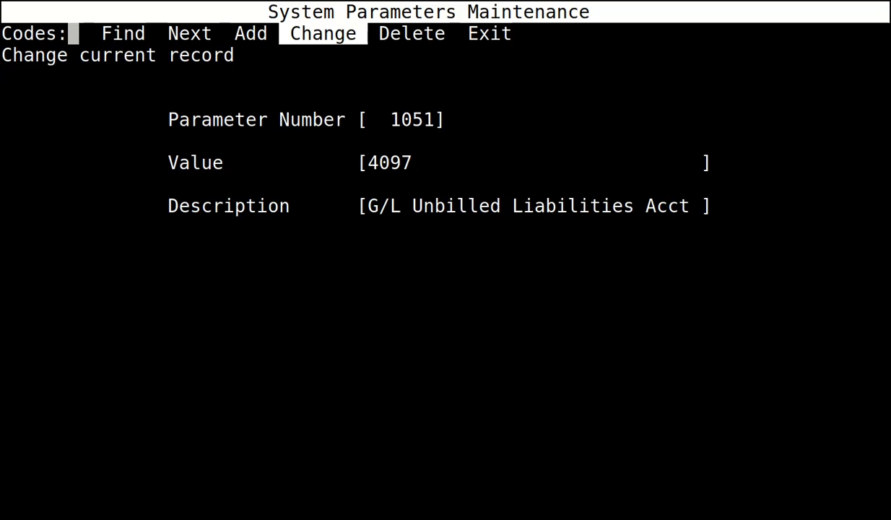
{"action": "key", "text": "f"}
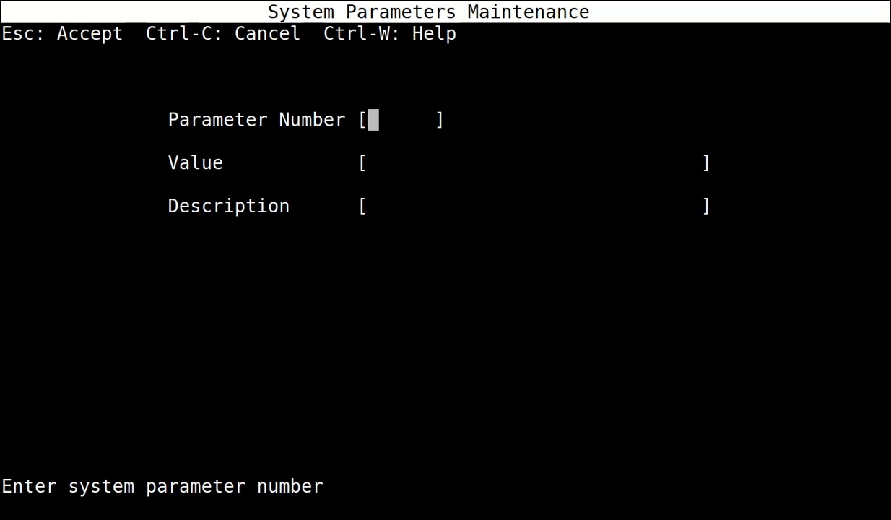
Set parameter 3008, the G/L A/P account, to 4000.
{"action": "type", "text": "3008"}
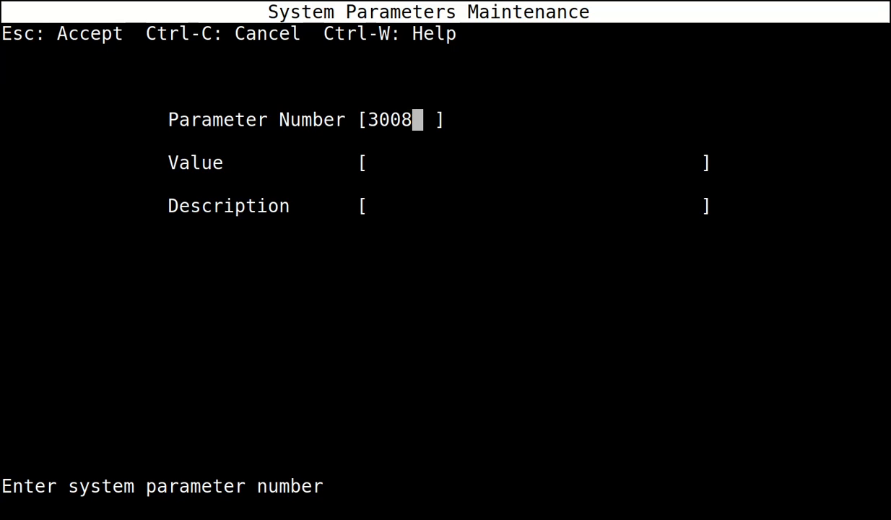
{"action": "key", "text": "Escape"}
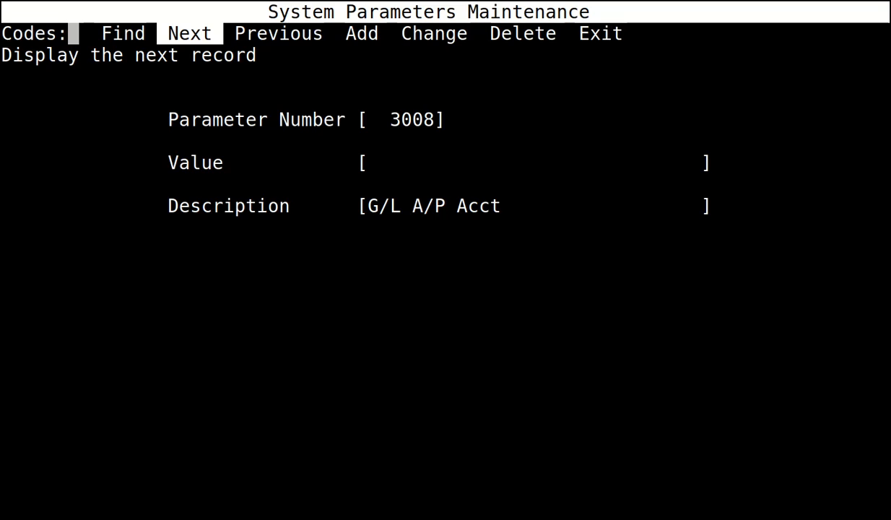
{"action": "type", "text": "c"}
{"action": "type", "text": "4000"}
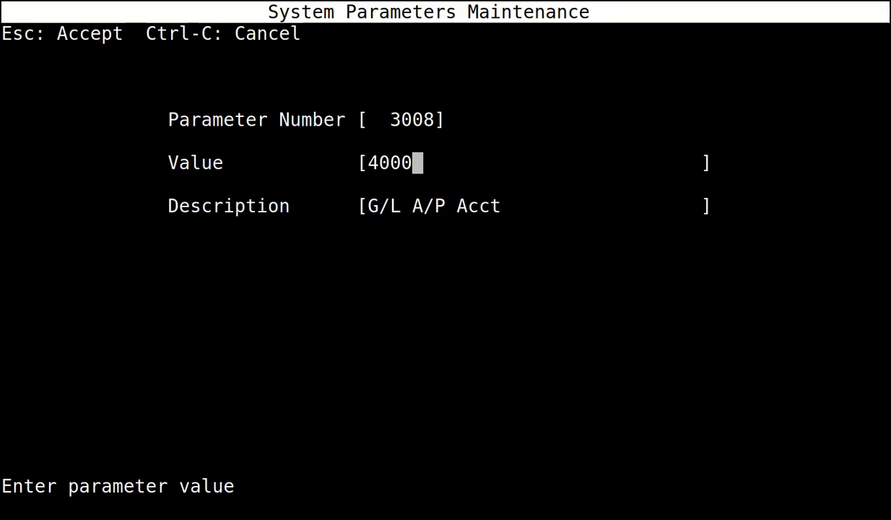
{"action": "key", "text": "Escape"}
{"action": "key", "text": "a"}
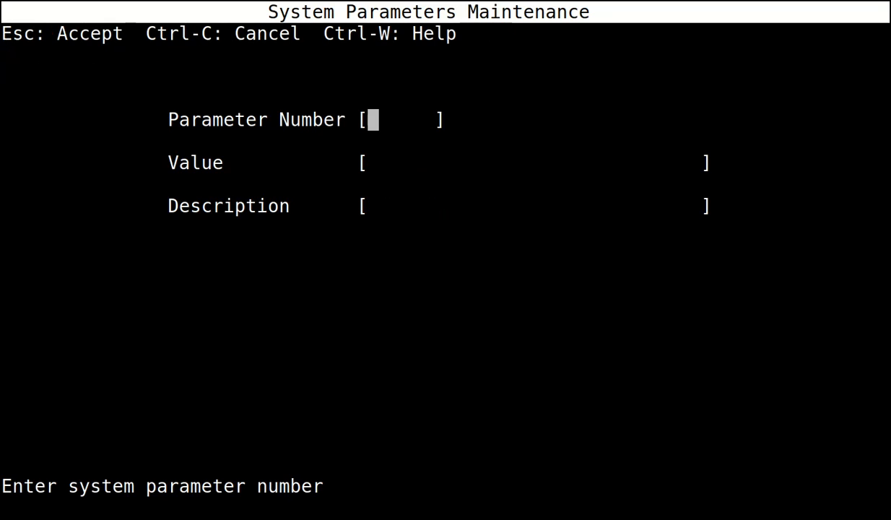
Change parameter 5009, the default bank account, to 9999.
{"action": "type", "text": "5009"}
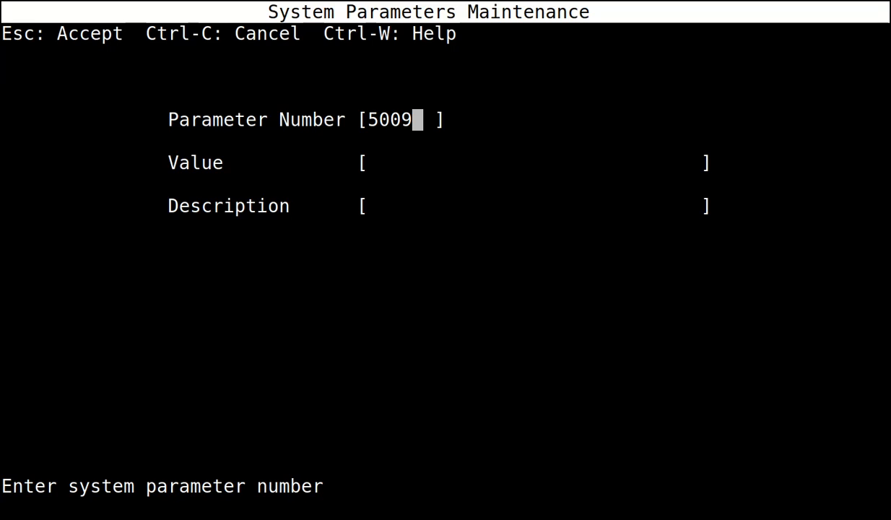
{"action": "key", "text": "Escape"}
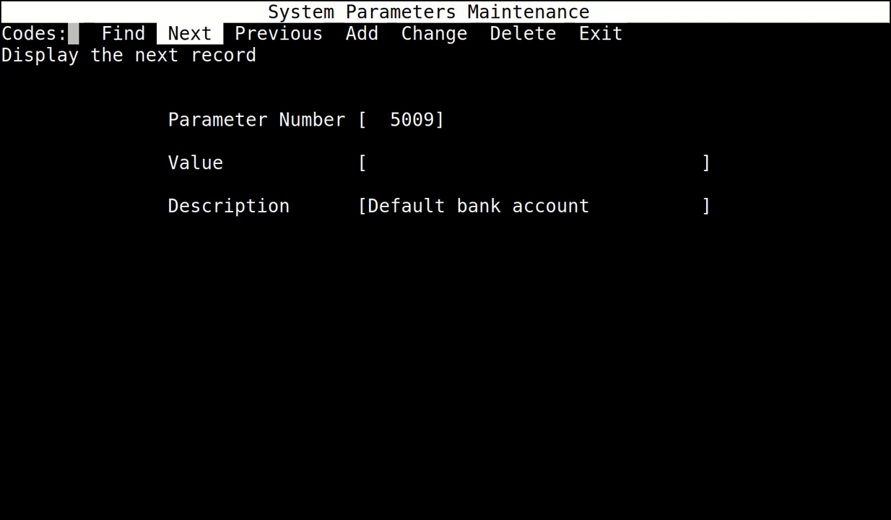
{"action": "key", "text": "c"}
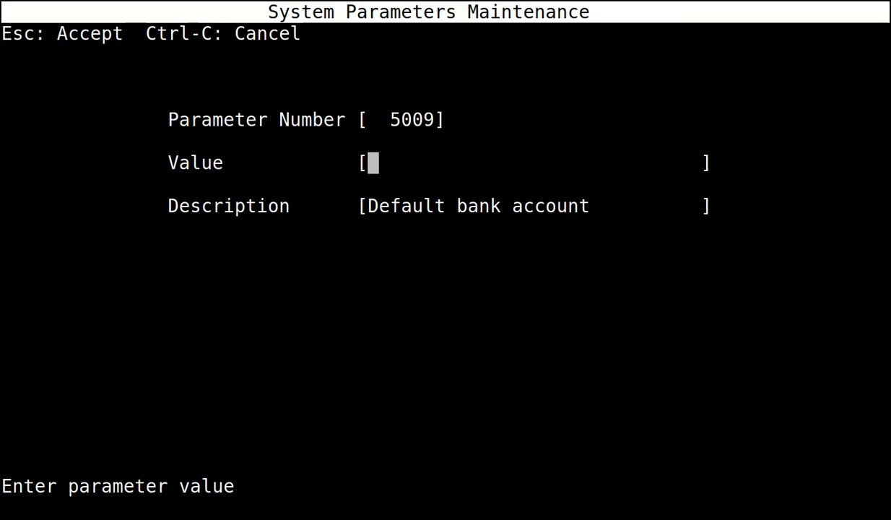
{"action": "type", "text": "9999"}
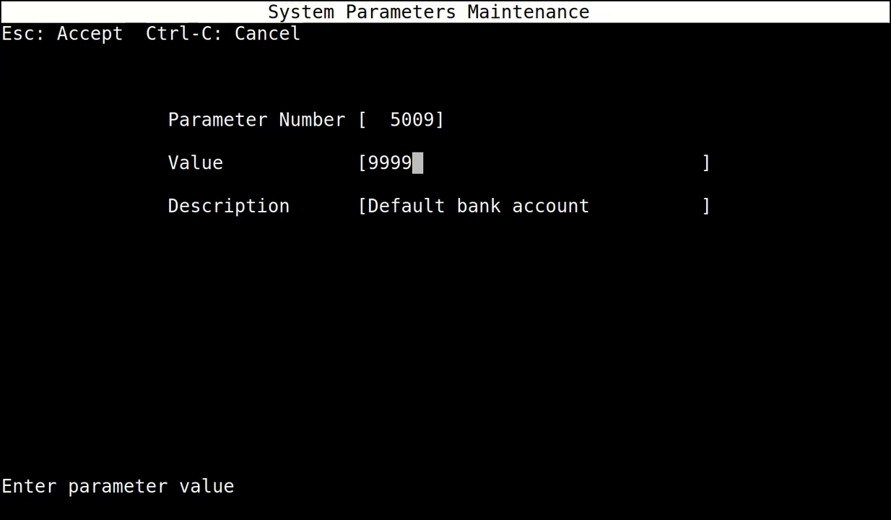
{"action": "key", "text": "Escape"}
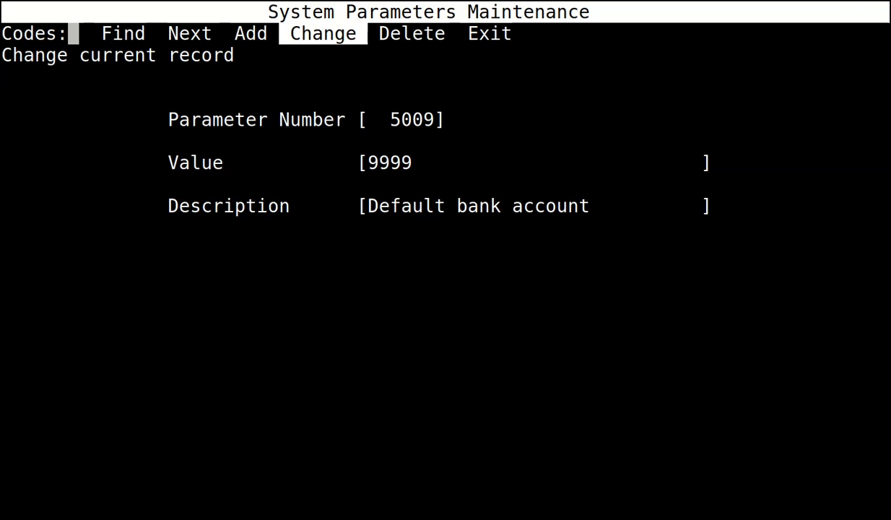
Exit parameters and open 10 Tax Table Maint under 7 Tax Control from the Master Menu.
{"action": "key", "text": "e"}
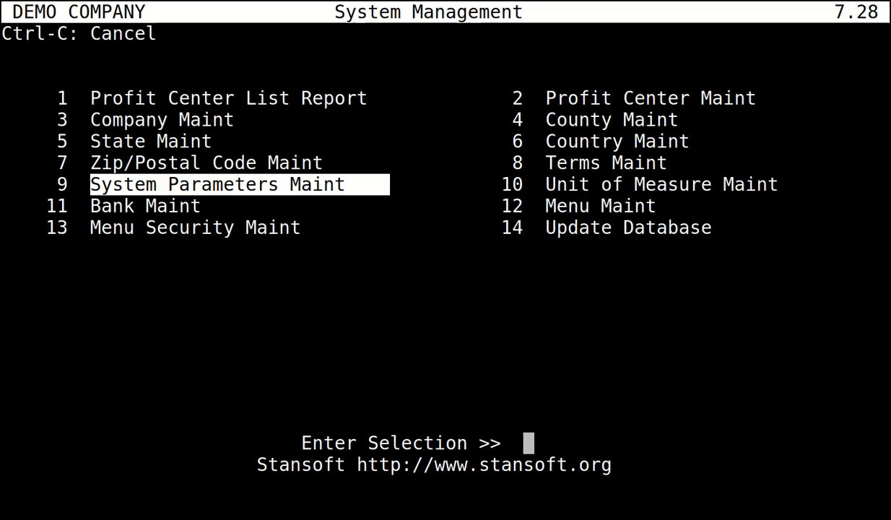
{"action": "key", "text": "ctrl+c"}
{"action": "key", "text": "Left"}
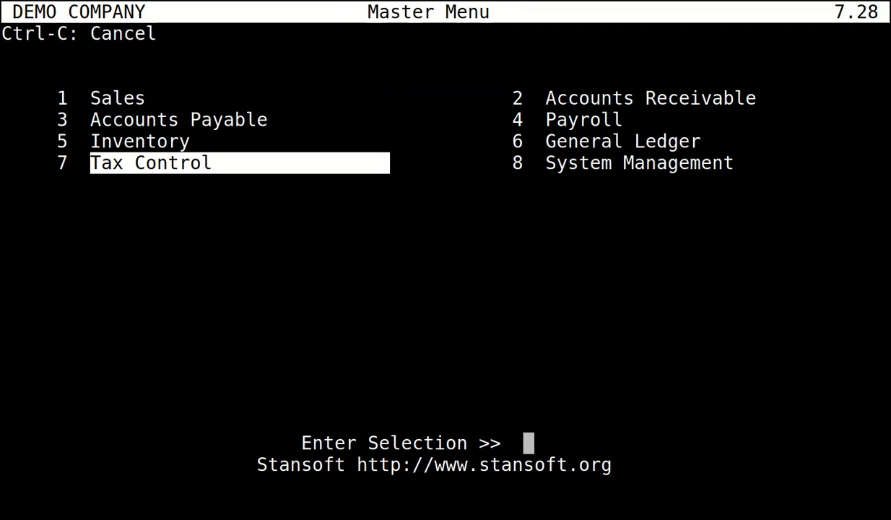
{"action": "key", "text": "Return"}
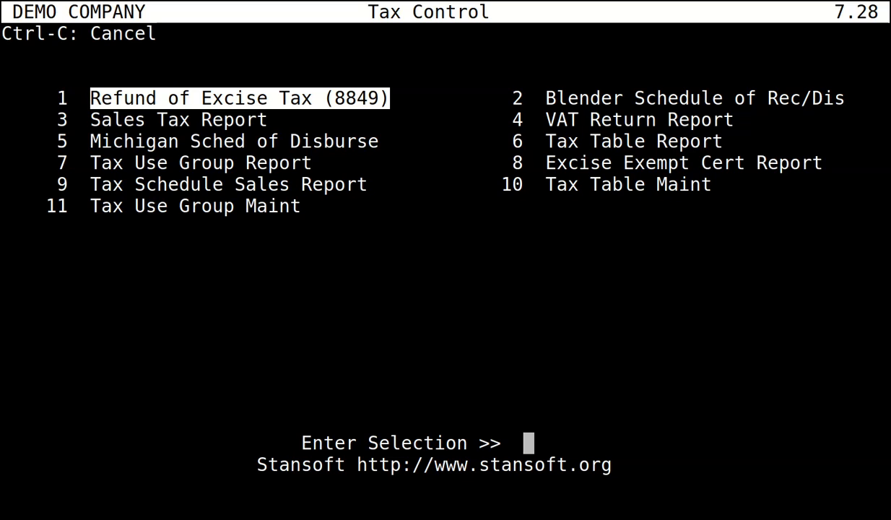
{"action": "key", "text": "Right"}
{"action": "key", "text": "Down"}
{"action": "key", "text": "Down"}
{"action": "key", "text": "Down"}
{"action": "key", "text": "Down"}
{"action": "key", "text": "Return"}
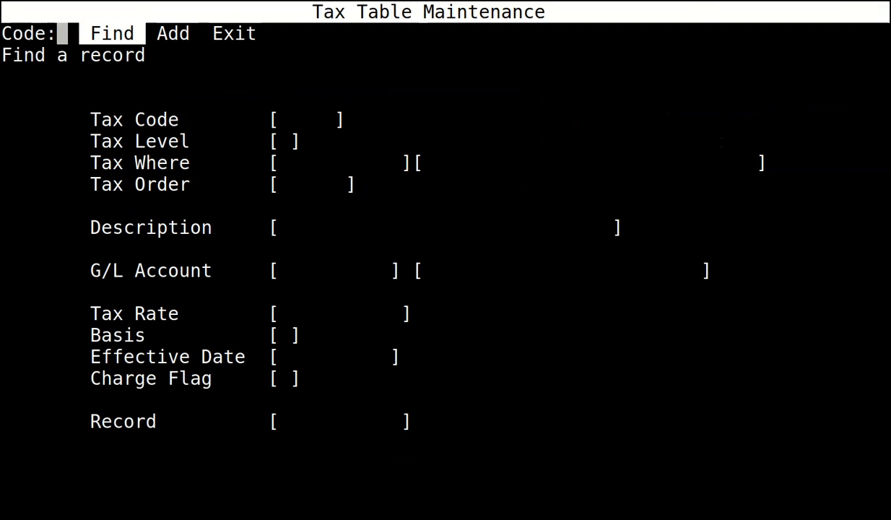
{"action": "key", "text": "Return"}
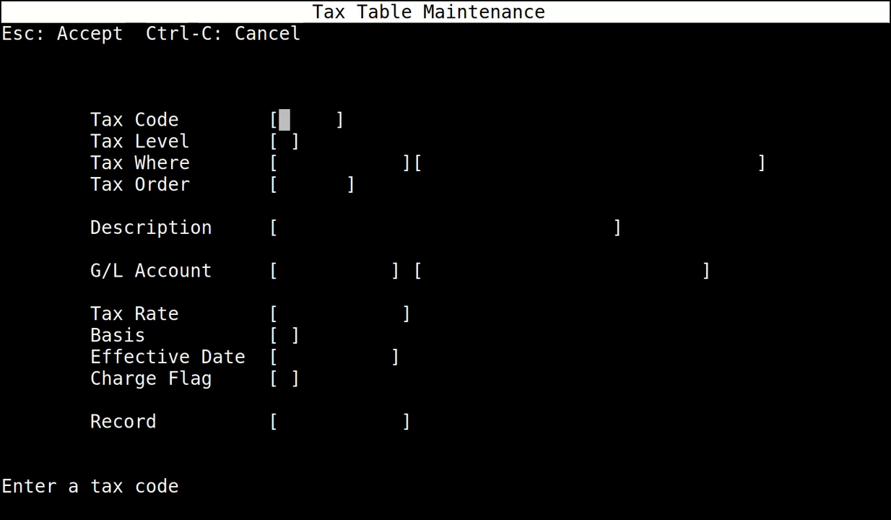
Enter tax code VAT with level F, location UK, order 0 and description VAT.
{"action": "type", "text": "VAT"}
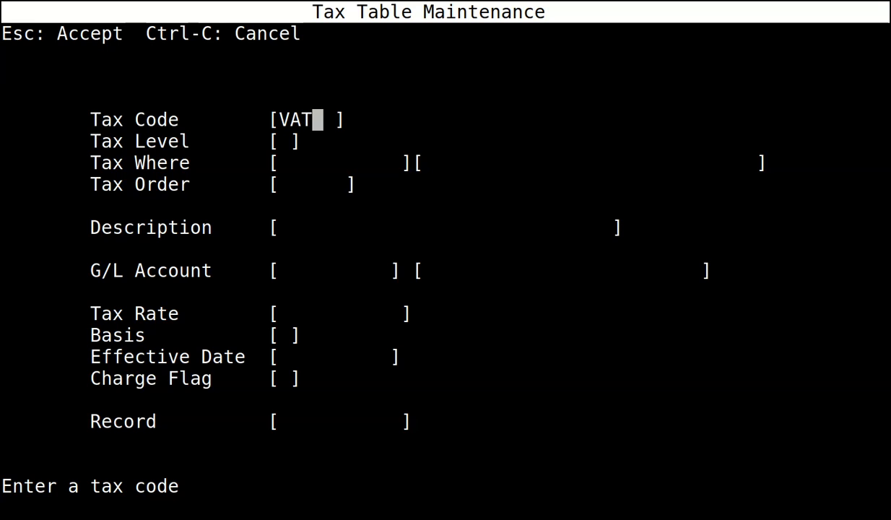
{"action": "key", "text": "Return"}
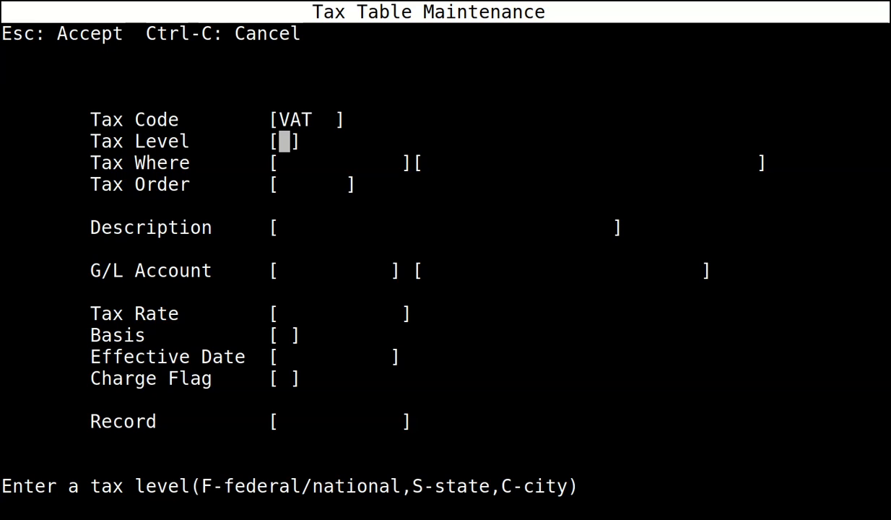
{"action": "type", "text": "F"}
{"action": "key", "text": "Return"}
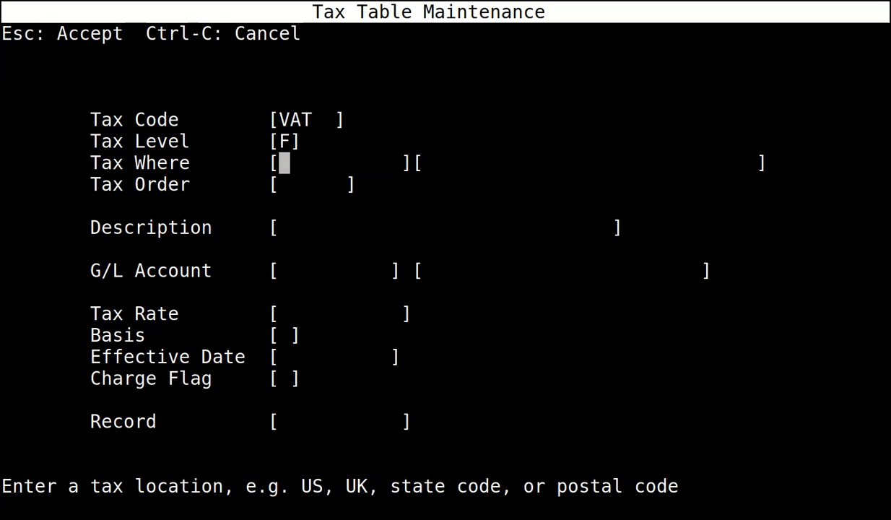
{"action": "type", "text": "UK"}
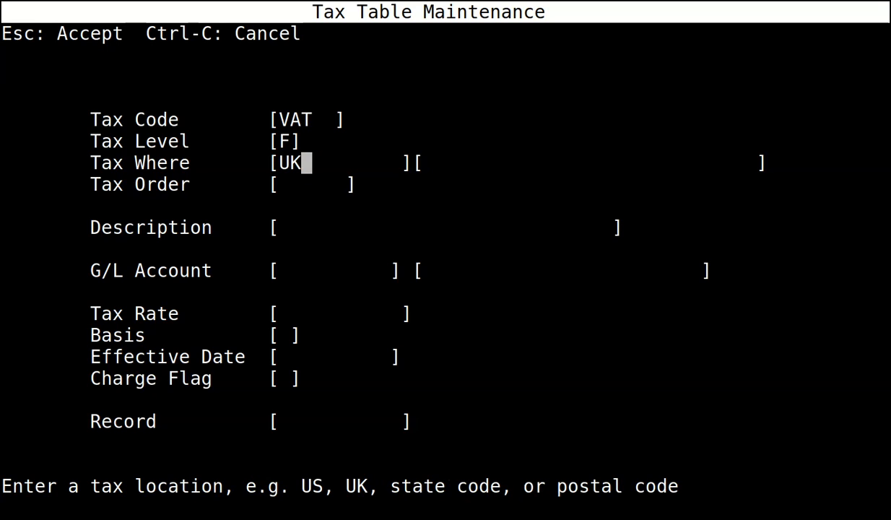
{"action": "key", "text": "Return"}
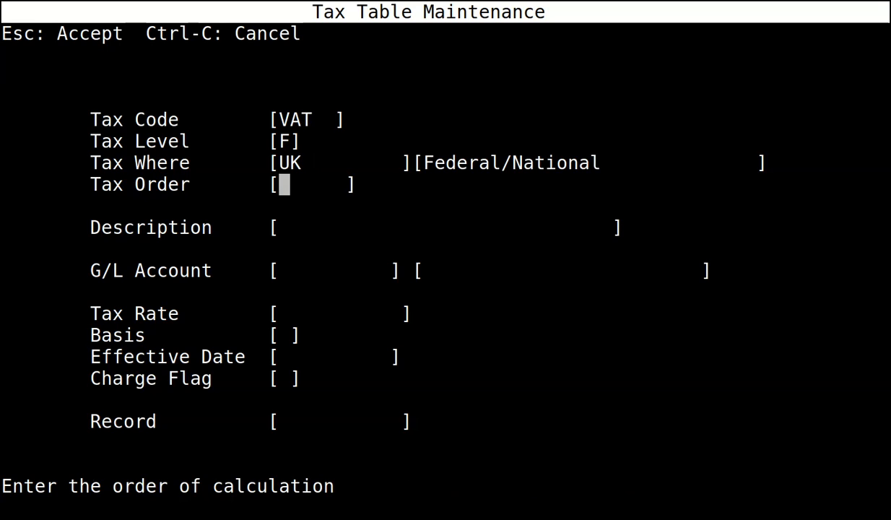
{"action": "type", "text": "0"}
{"action": "key", "text": "Return"}
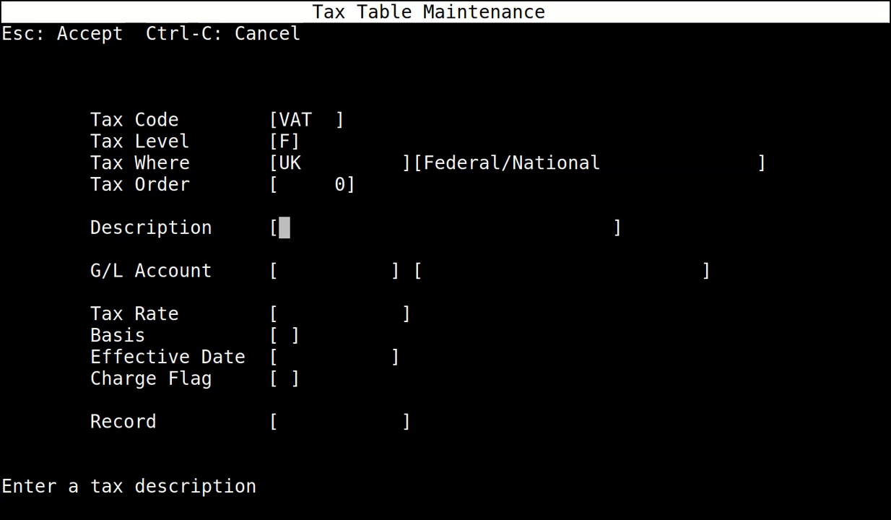
{"action": "type", "text": "VAT"}
{"action": "key", "text": "Return"}
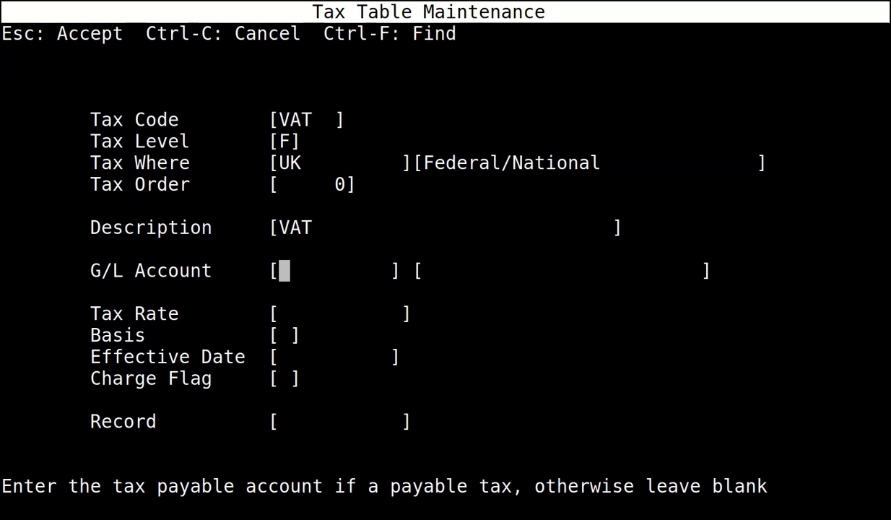
Give VAT G/L account 4075, rate .2, $ basis, effective date 01/01/2011 and charge Y.
{"action": "type", "text": "4075"}
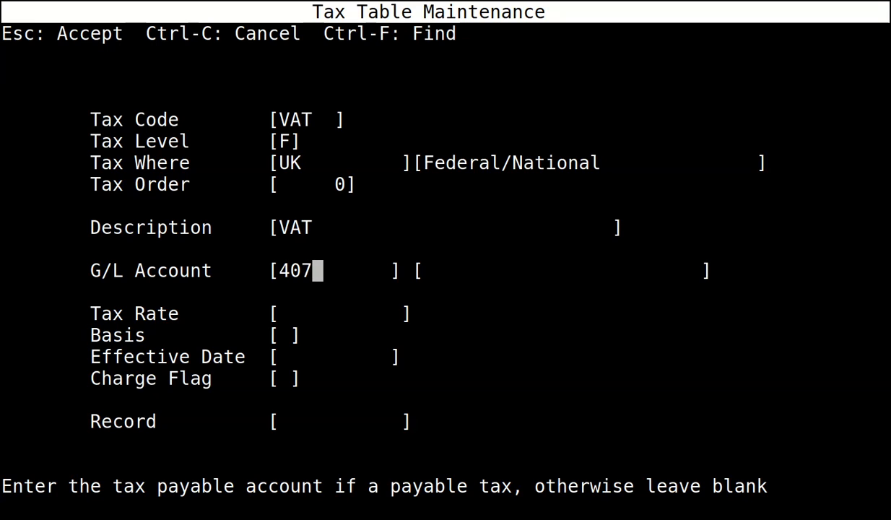
{"action": "key", "text": "Return"}
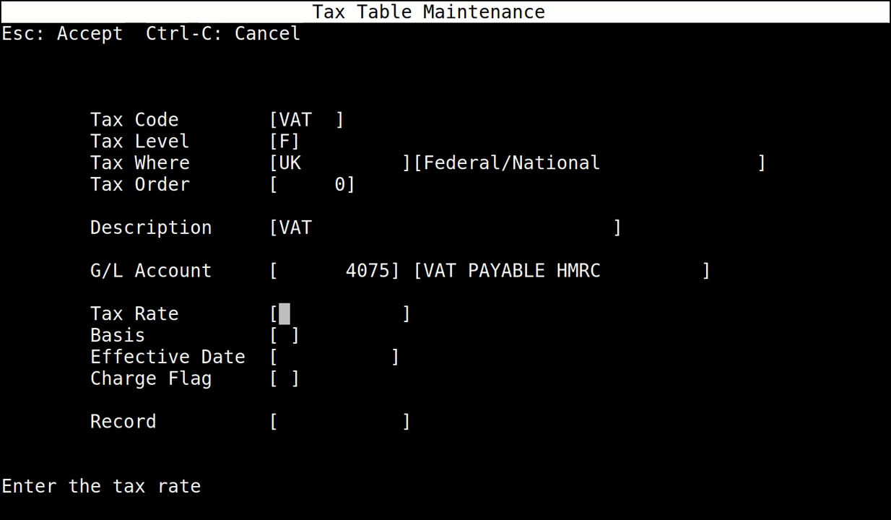
{"action": "type", "text": ".2"}
{"action": "key", "text": "Return"}
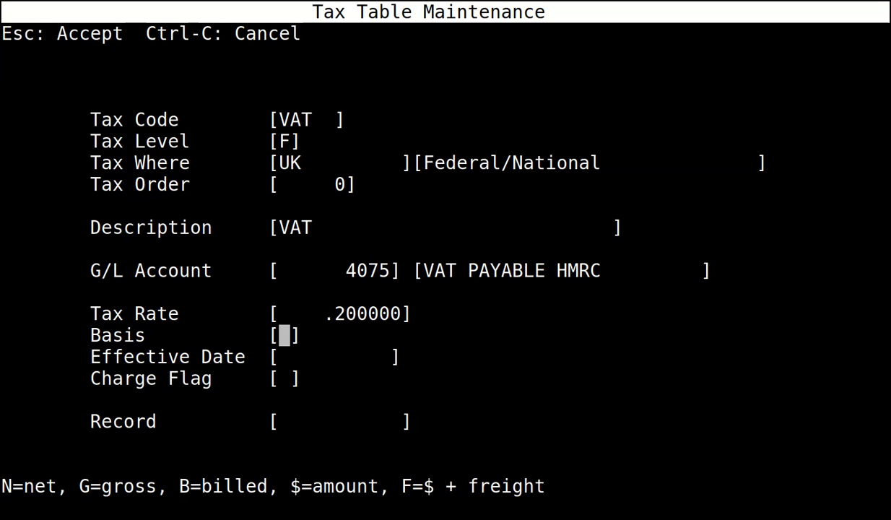
{"action": "type", "text": "$"}
{"action": "key", "text": "Return"}
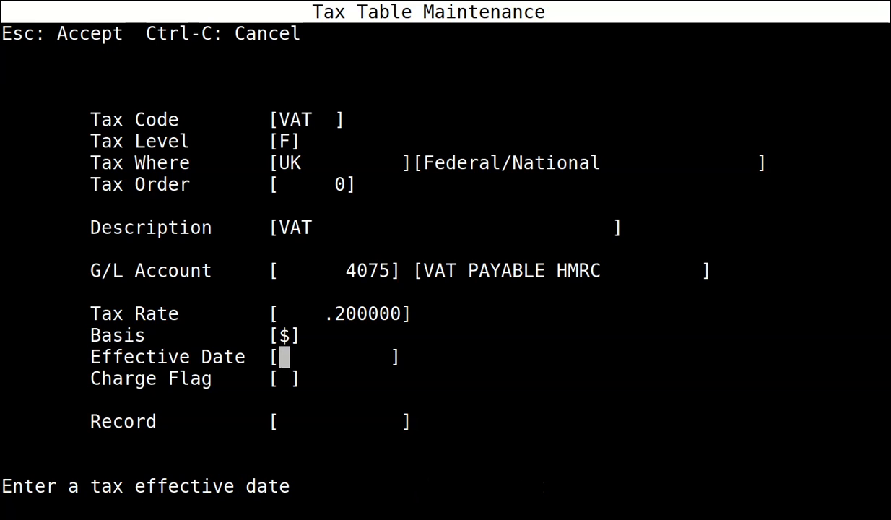
{"action": "type", "text": "01/01/2011"}
{"action": "key", "text": "Return"}
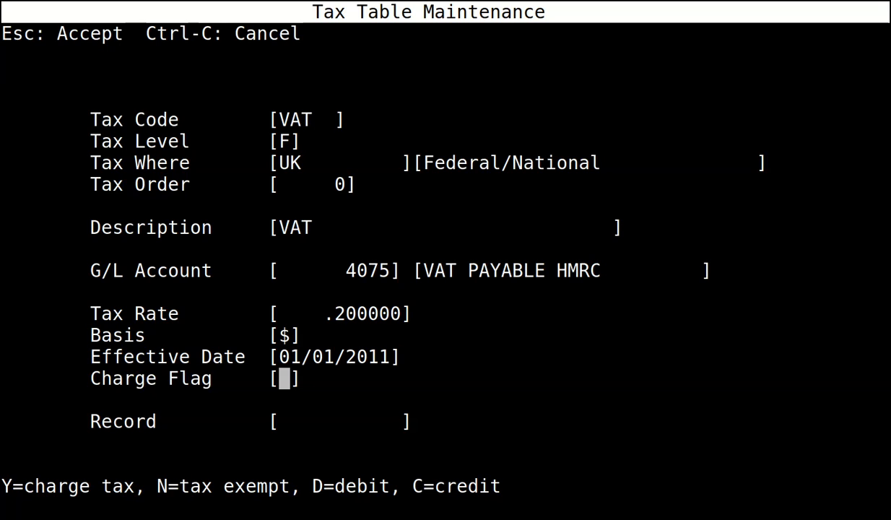
{"action": "type", "text": "Y"}
{"action": "key", "text": "Return"}
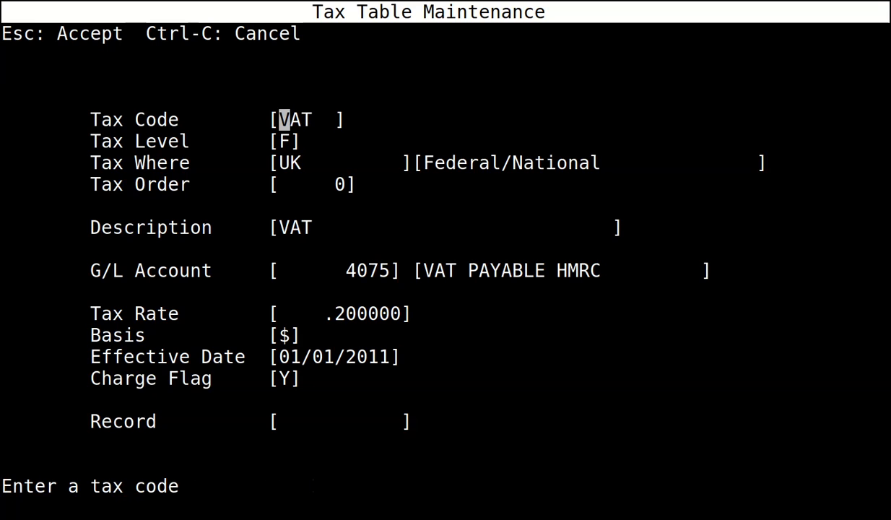
{"action": "key", "text": "Escape"}
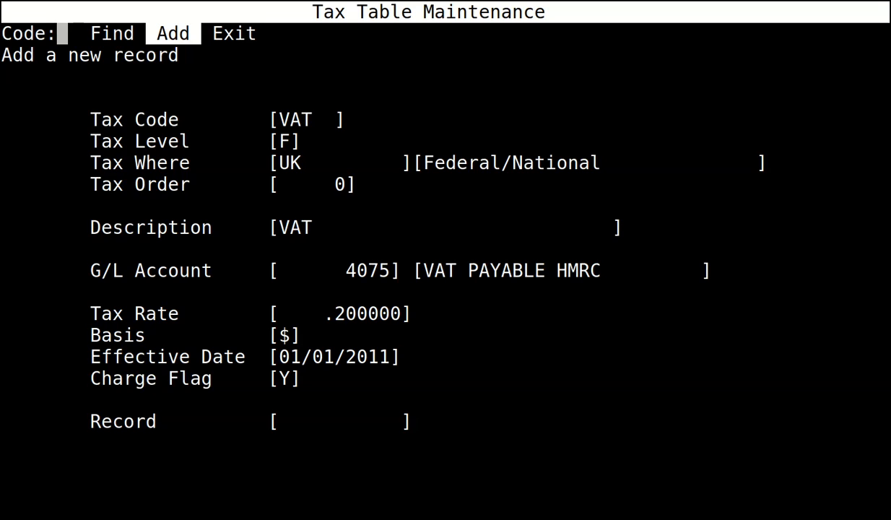
Add tax code VATC with level F, location UK and description VAT.
{"action": "key", "text": "Return"}
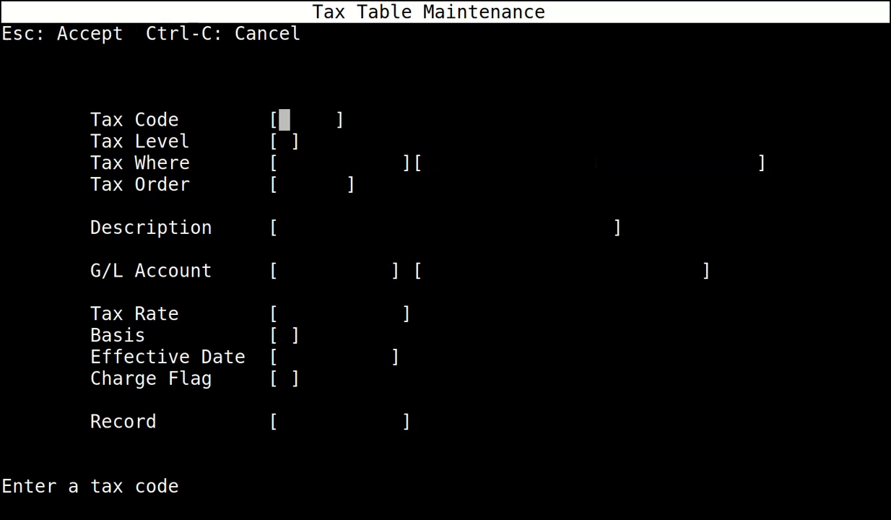
{"action": "type", "text": "VATC"}
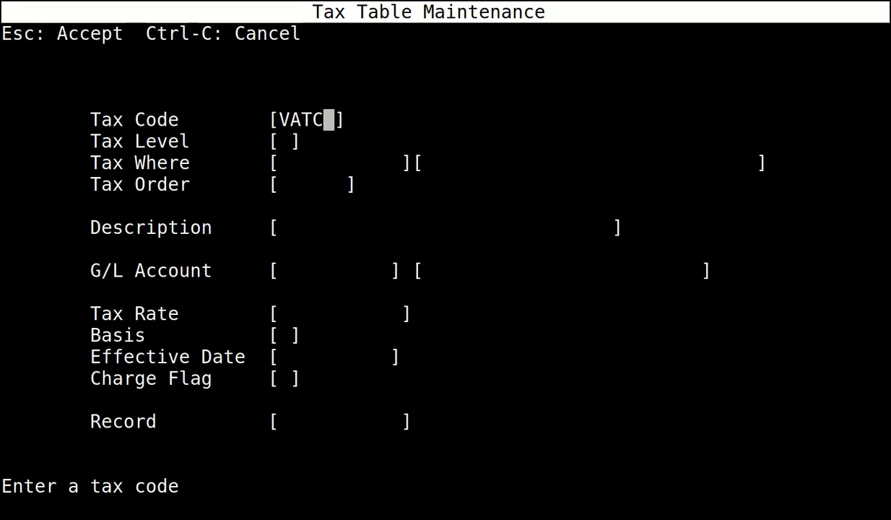
{"action": "key", "text": "Return"}
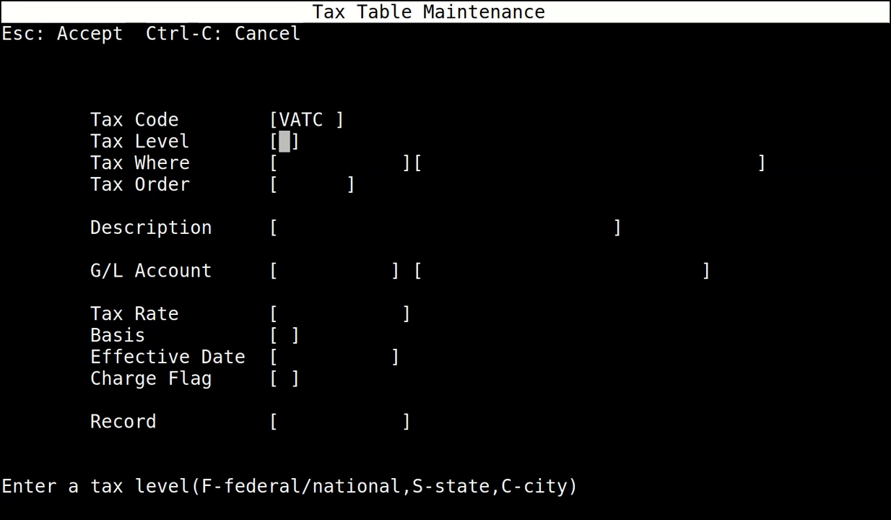
{"action": "type", "text": "F"}
{"action": "key", "text": "Return"}
{"action": "type", "text": "UK"}
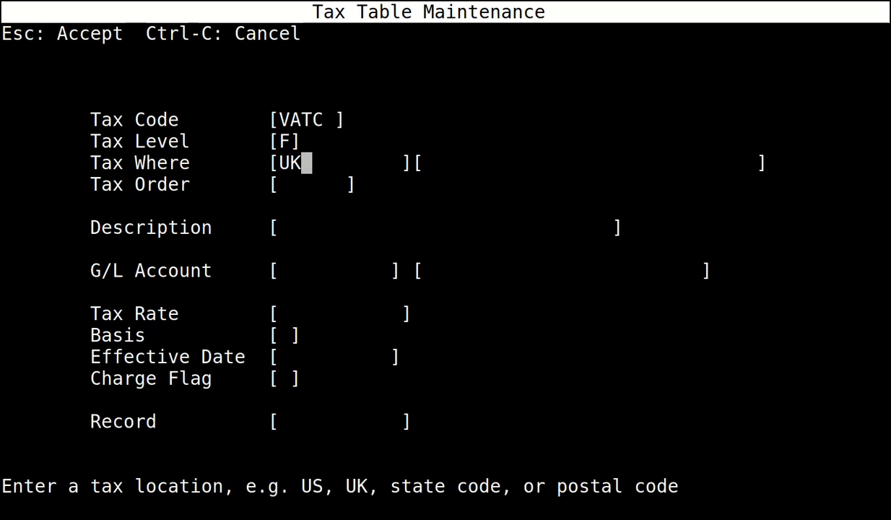
{"action": "key", "text": "Return"}
{"action": "key", "text": "Return"}
{"action": "type", "text": "VAT"}
{"action": "key", "text": "Return"}
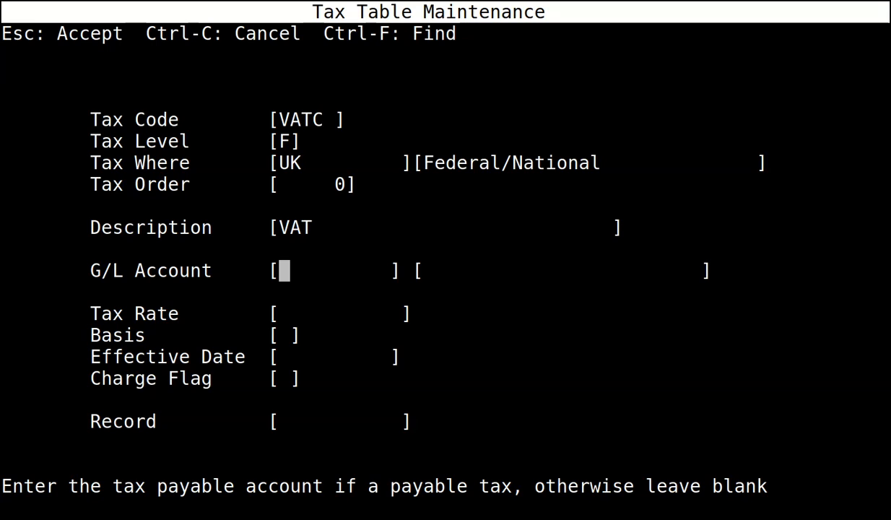
Give VATC G/L 4075, rate .2, $ basis, date 01/01/2011, charge flag C, and accept.
{"action": "type", "text": "4075"}
{"action": "key", "text": "Return"}
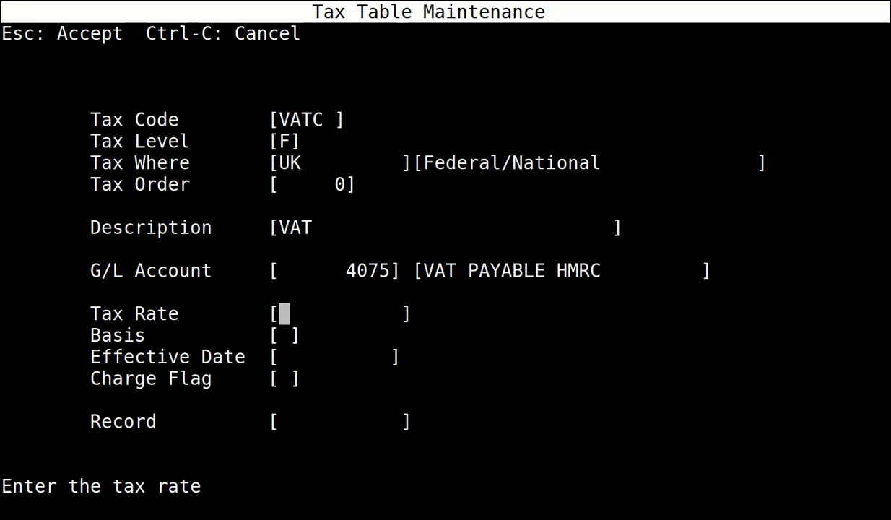
{"action": "type", "text": ".2"}
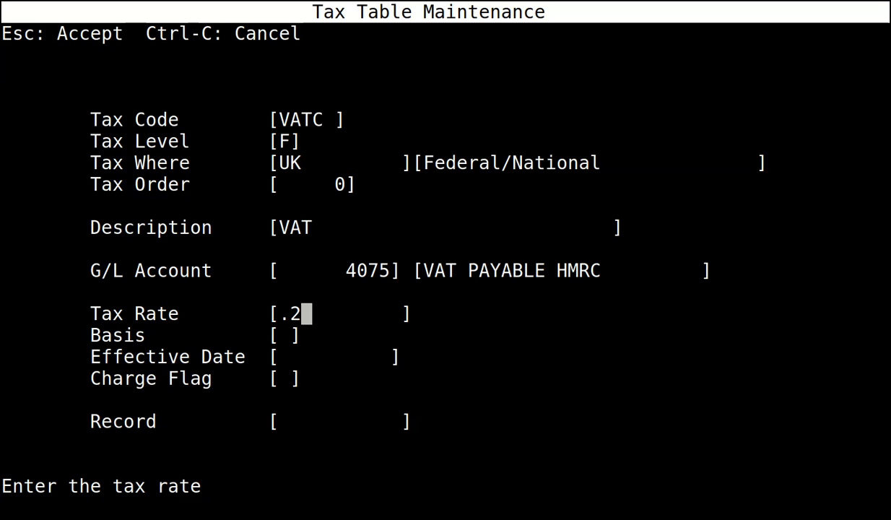
{"action": "key", "text": "Return"}
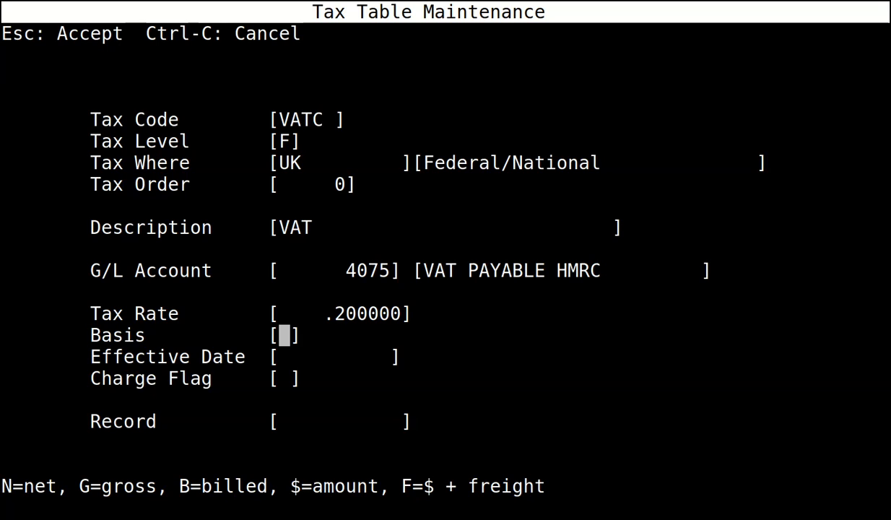
{"action": "type", "text": "$"}
{"action": "key", "text": "Return"}
{"action": "type", "text": "010111"}
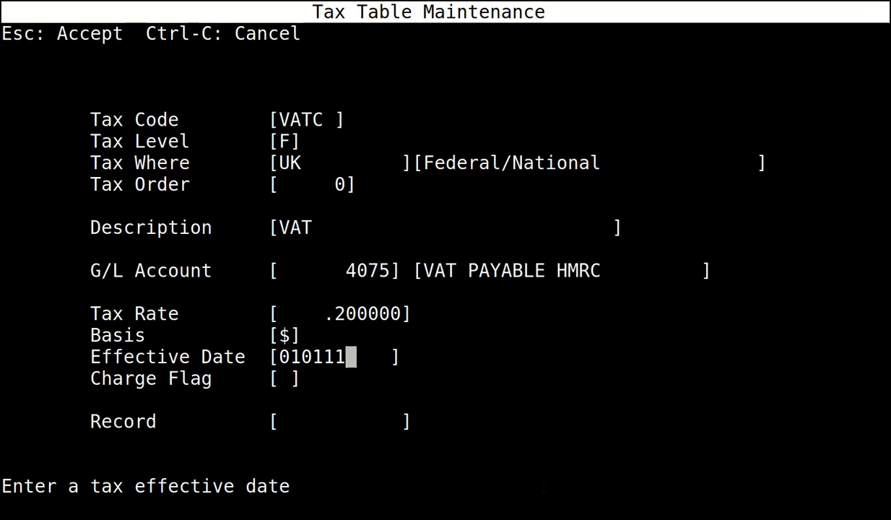
{"action": "key", "text": "Return"}
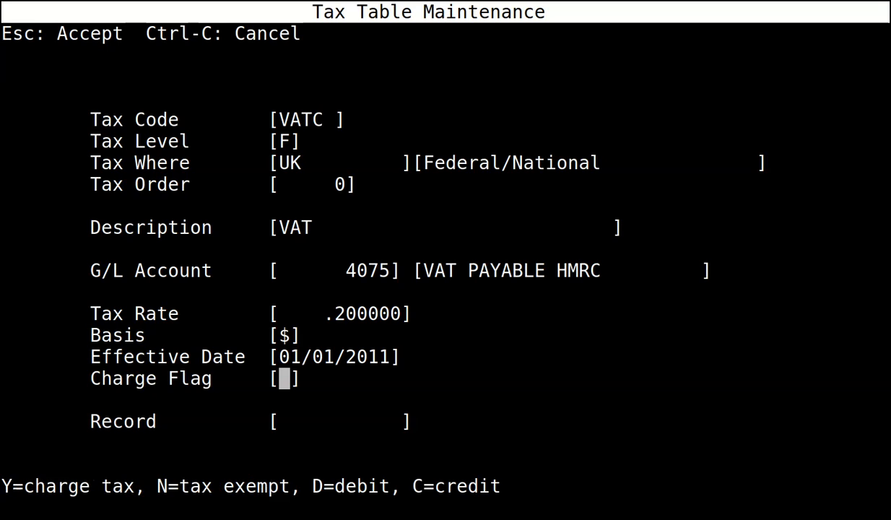
{"action": "type", "text": "C"}
{"action": "key", "text": "Escape"}
Add tax code VATD with level F, location UK, order 0 and description VAT.
{"action": "key", "text": "Return"}
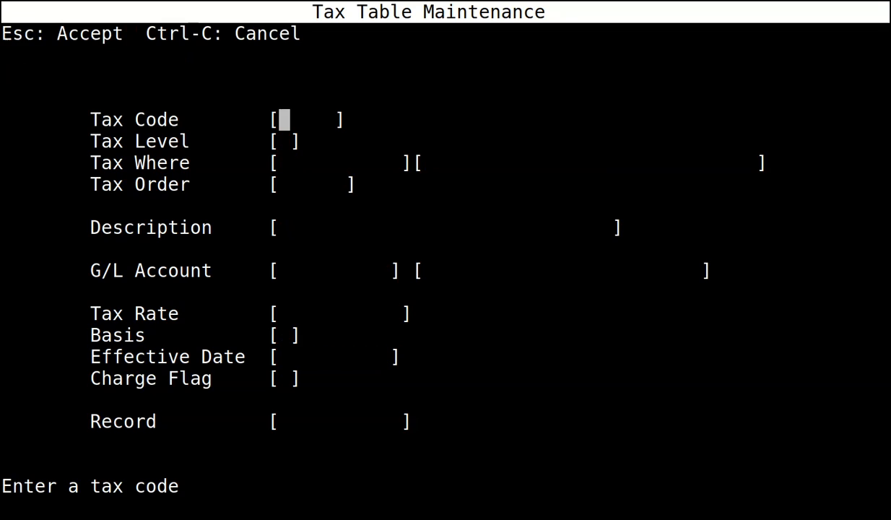
{"action": "type", "text": "ATD"}
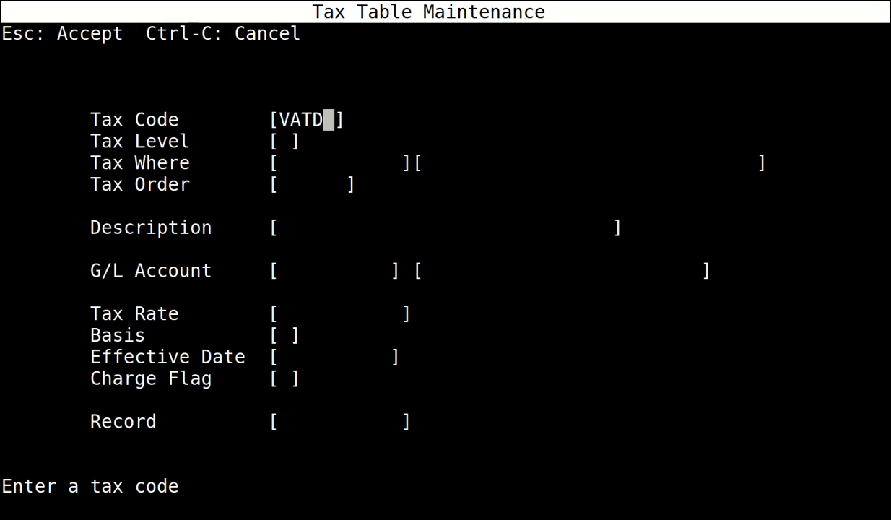
{"action": "key", "text": "Return"}
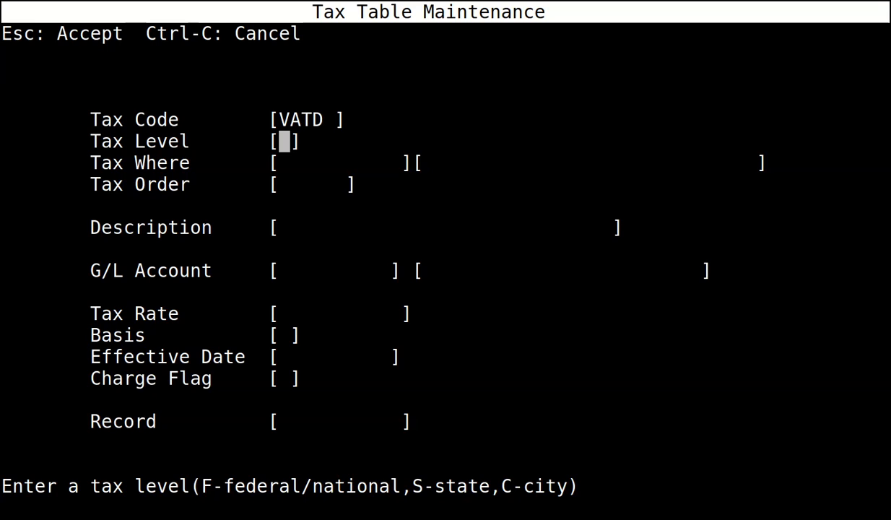
{"action": "type", "text": "F"}
{"action": "key", "text": "Return"}
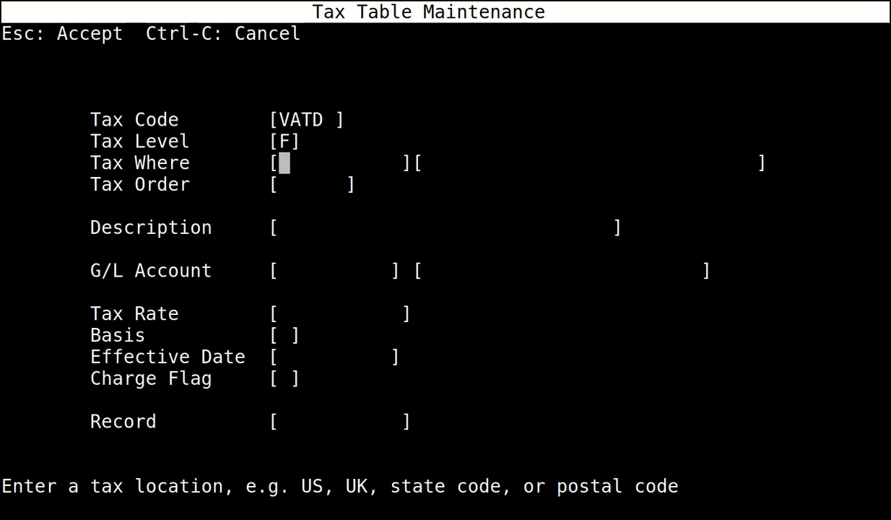
{"action": "type", "text": "UK"}
{"action": "key", "text": "Return"}
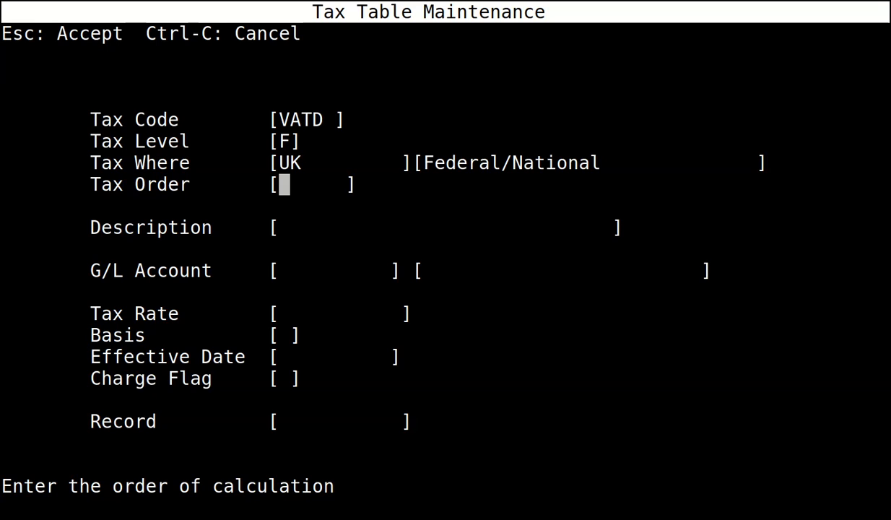
{"action": "type", "text": "0"}
{"action": "key", "text": "Return"}
{"action": "type", "text": "VAT"}
{"action": "key", "text": "Return"}
Give VATD G/L 4075, rate .2, $ basis, date 01/01/2011, charge flag D, and accept.
{"action": "type", "text": "4075"}
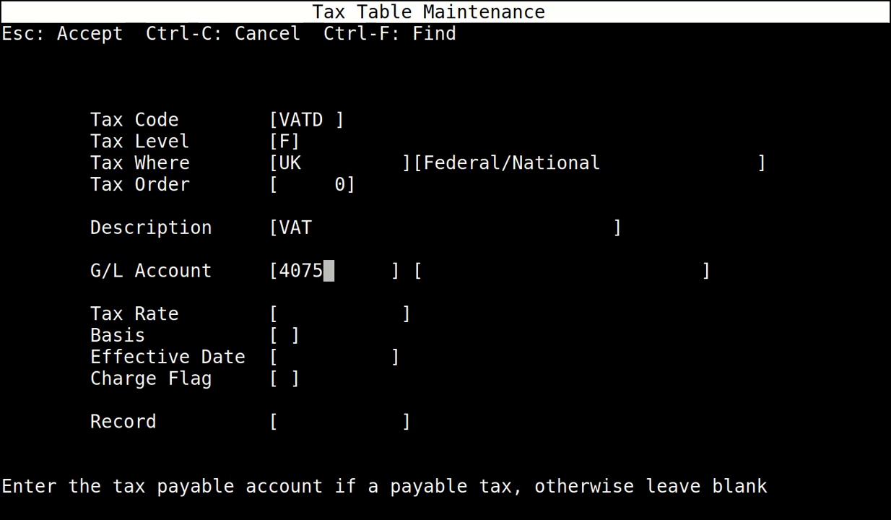
{"action": "key", "text": "Return"}
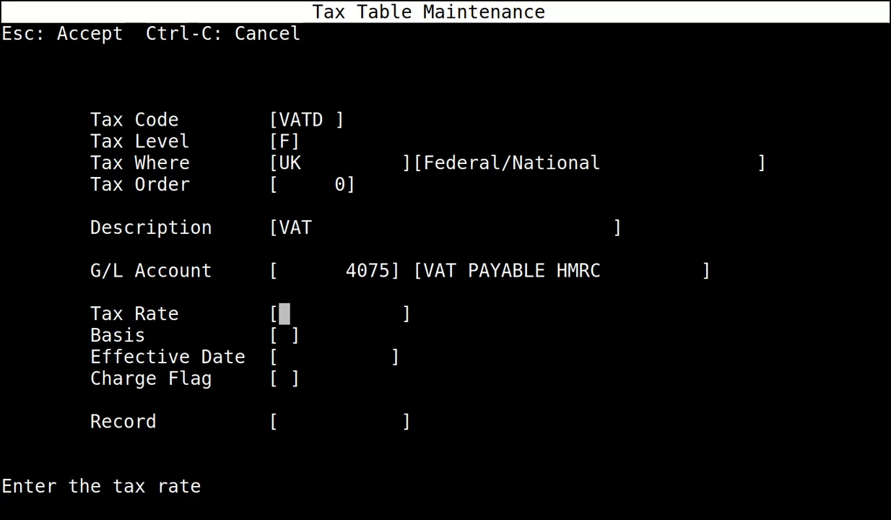
{"action": "type", "text": ".2"}
{"action": "key", "text": "Return"}
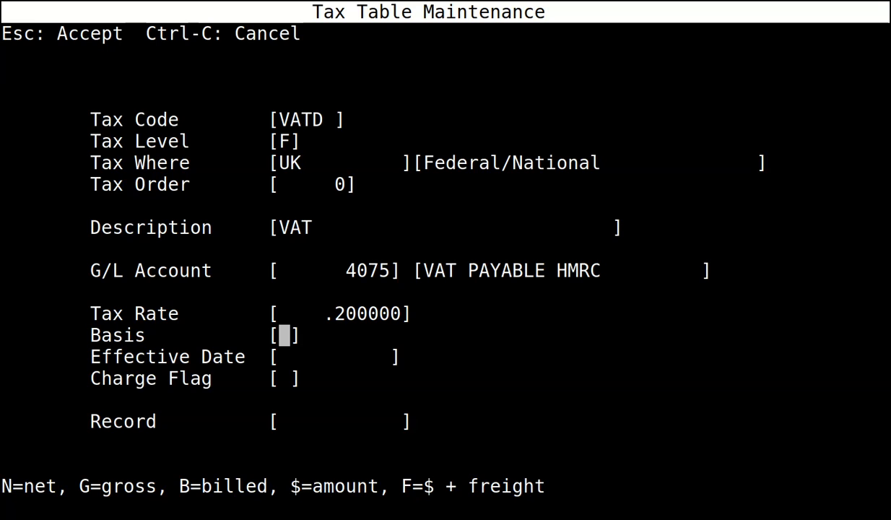
{"action": "type", "text": "$"}
{"action": "key", "text": "Return"}
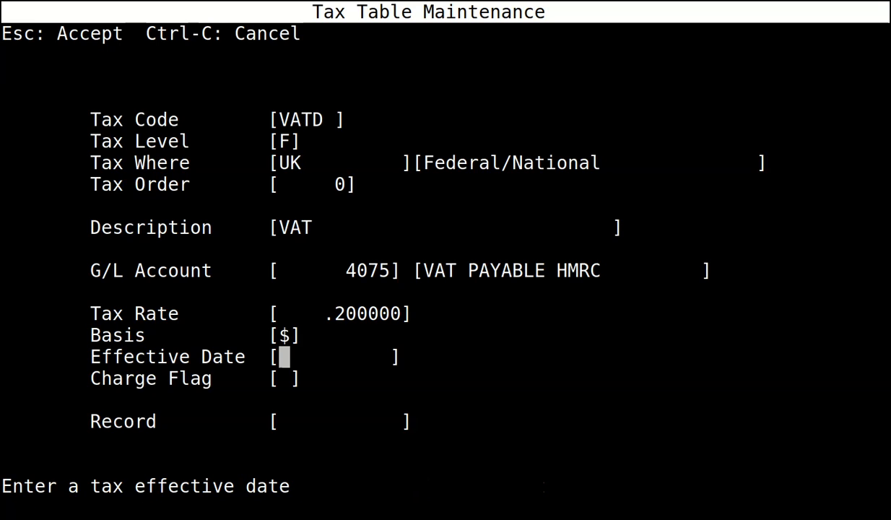
{"action": "type", "text": "010111"}
{"action": "key", "text": "Return"}
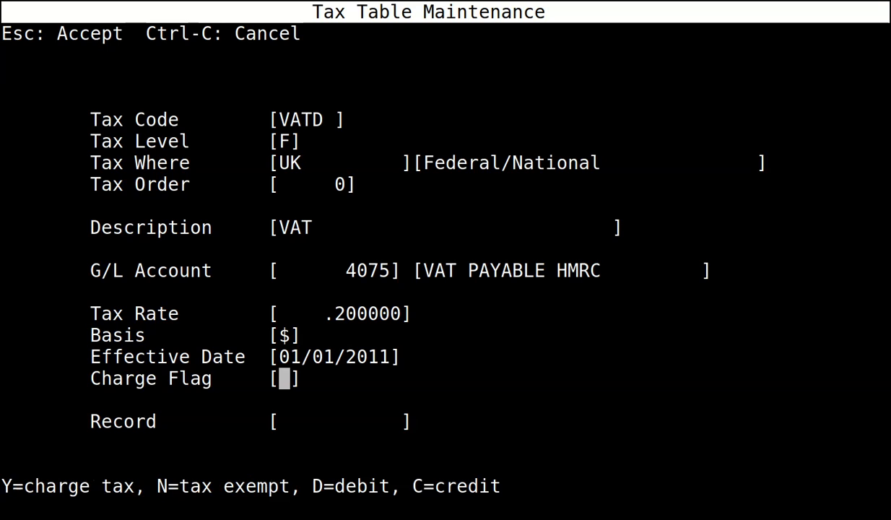
{"action": "type", "text": "D"}
{"action": "key", "text": "Return"}
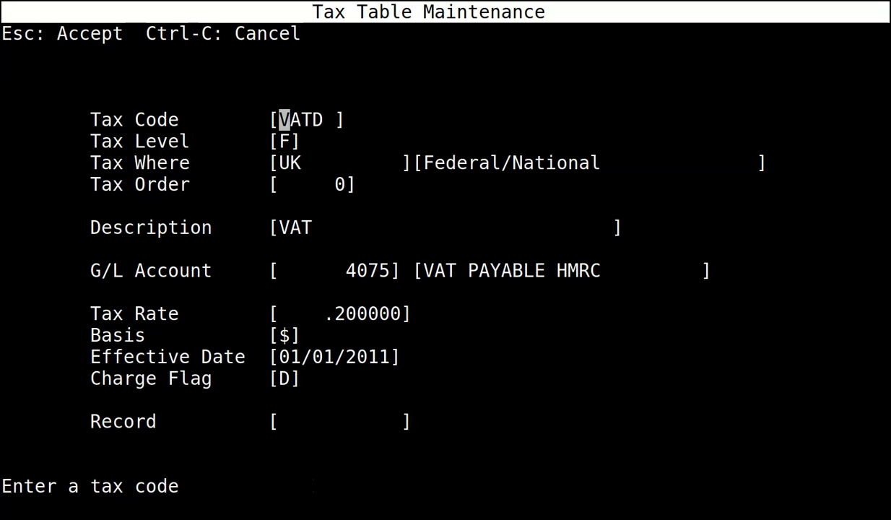
{"action": "key", "text": "Escape"}
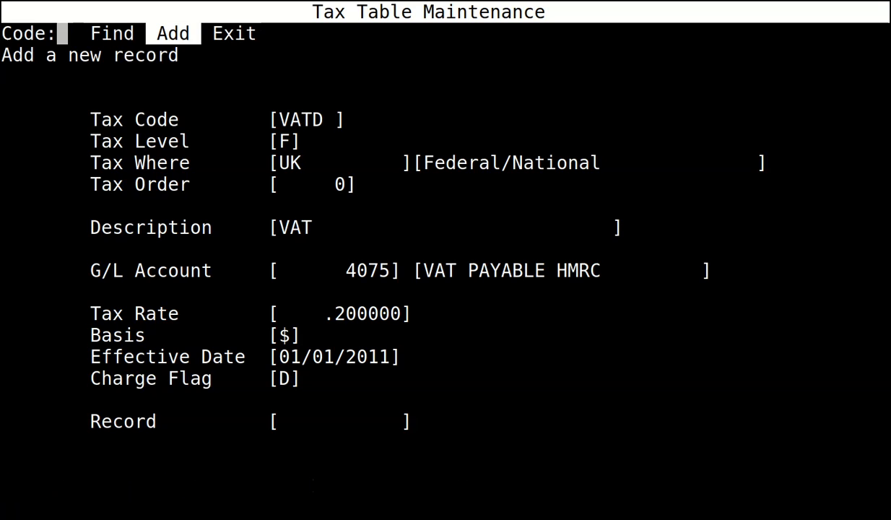
Add tax code VAT0 with level F, location UK, order 0 and description VAT.
{"action": "key", "text": "Return"}
{"action": "type", "text": "VAT"}
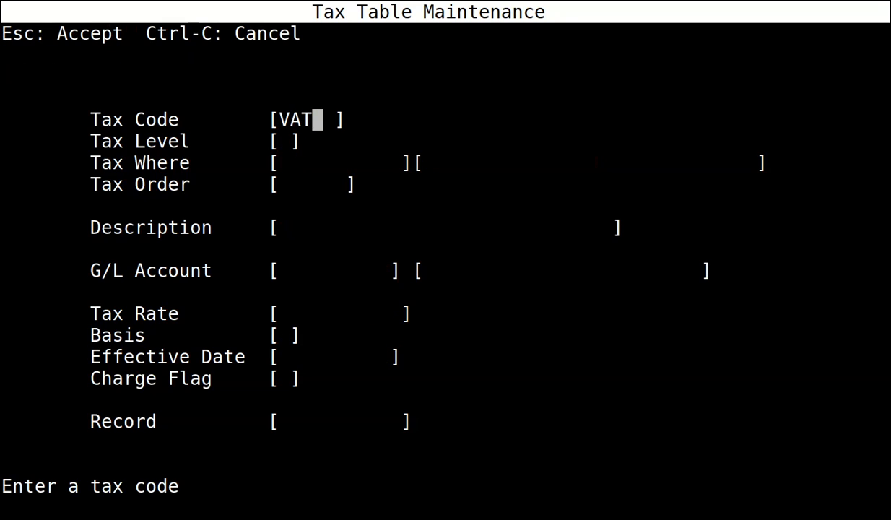
{"action": "type", "text": "0"}
{"action": "key", "text": "Return"}
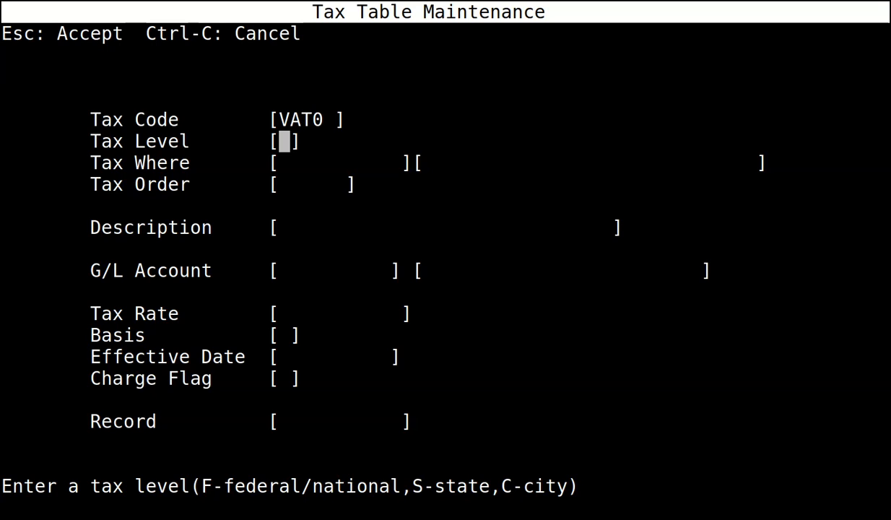
{"action": "type", "text": "F"}
{"action": "key", "text": "Return"}
{"action": "type", "text": "UK"}
{"action": "key", "text": "Return"}
{"action": "type", "text": "0"}
{"action": "key", "text": "Return"}
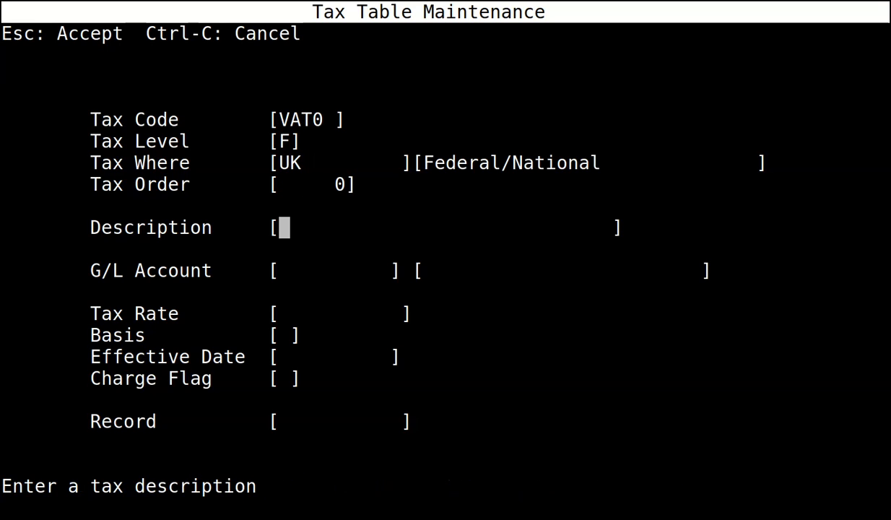
{"action": "type", "text": "VAT"}
{"action": "key", "text": "Return"}
Give VAT0 G/L 4075, rate 0, $ basis, date 01/01/2011, charge N; accept and exit to Tax Control.
{"action": "type", "text": "4075"}
{"action": "key", "text": "Return"}
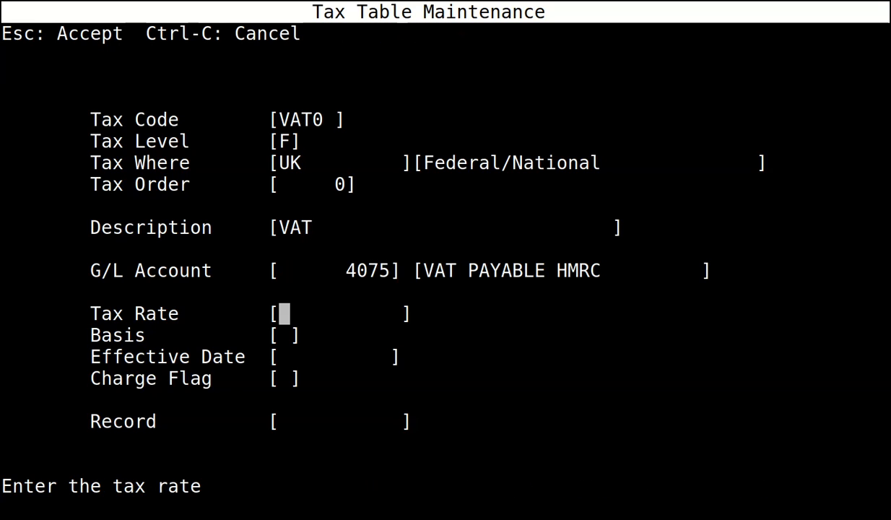
{"action": "type", "text": "0"}
{"action": "key", "text": "Return"}
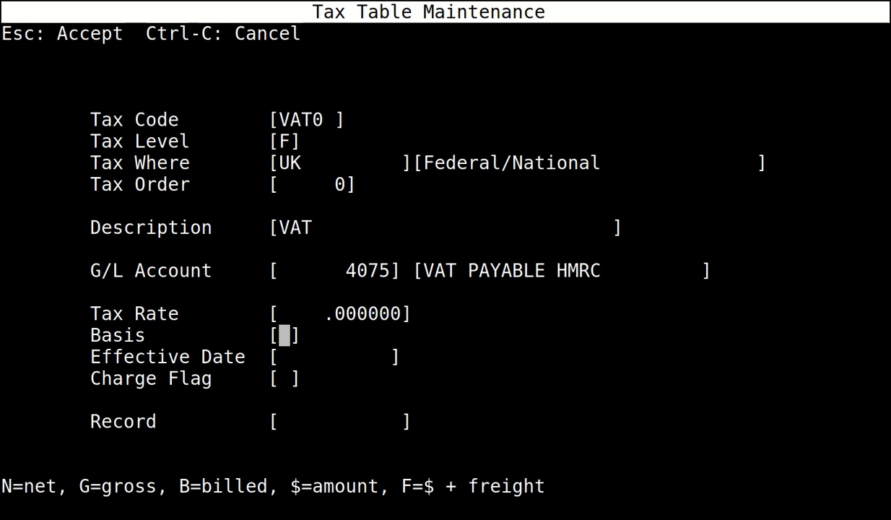
{"action": "type", "text": "$"}
{"action": "key", "text": "Return"}
{"action": "type", "text": "0"}
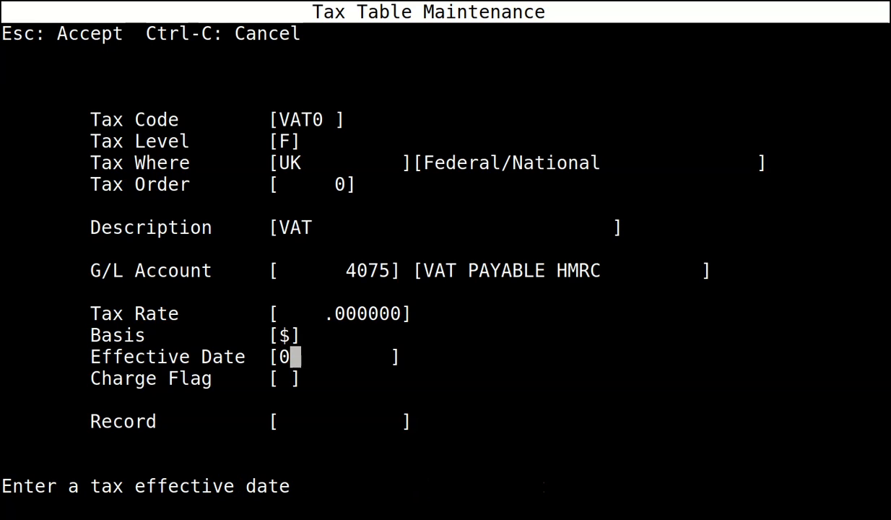
{"action": "type", "text": "1/01/2011"}
{"action": "key", "text": "Return"}
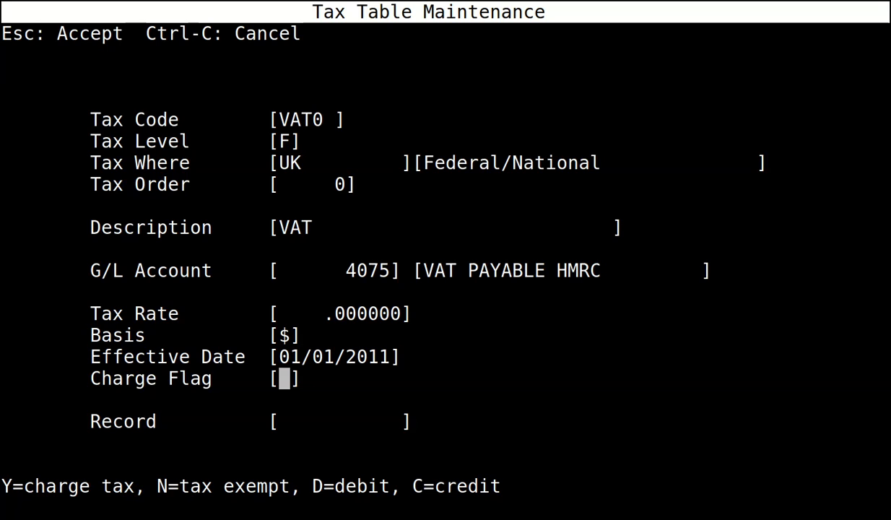
{"action": "type", "text": "N"}
{"action": "key", "text": "Return"}
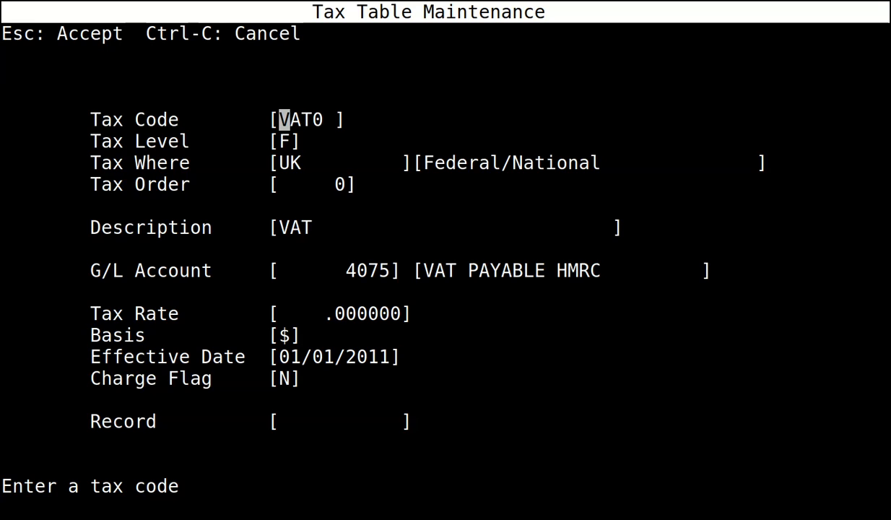
{"action": "key", "text": "Escape"}
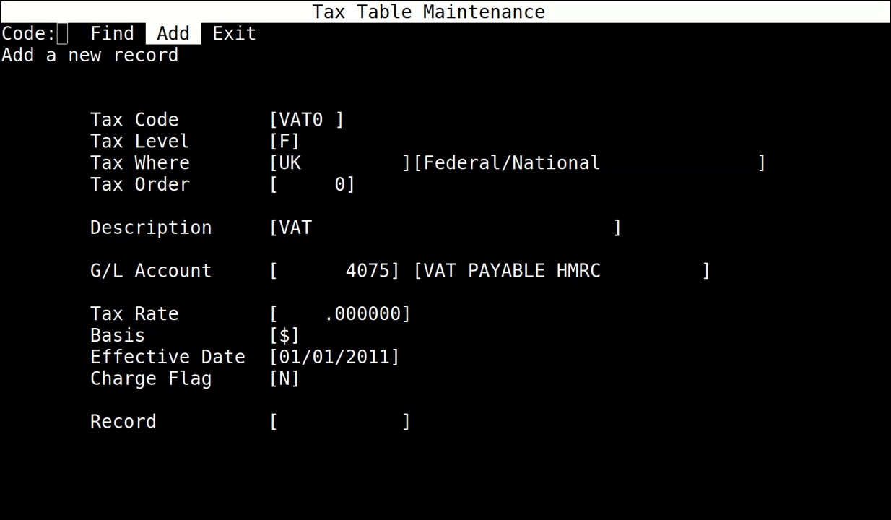
{"action": "left_click", "coordinate": [373, 307]}
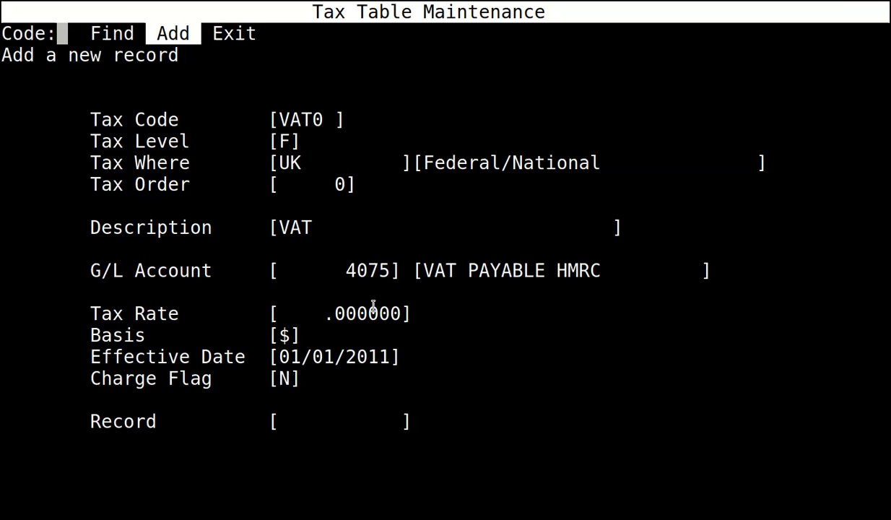
{"action": "key", "text": "Escape"}
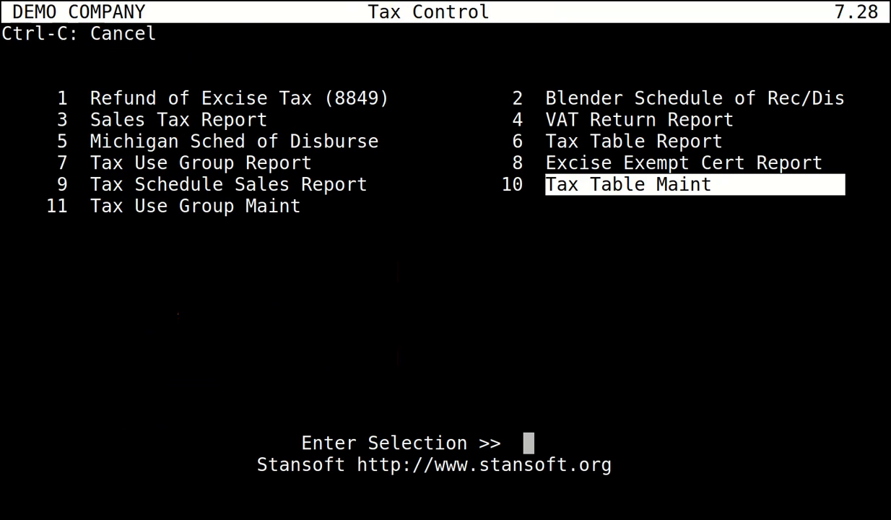
Open option 11, Tax Use Group Maint, from the Tax Control menu.
{"action": "key", "text": "Left"}
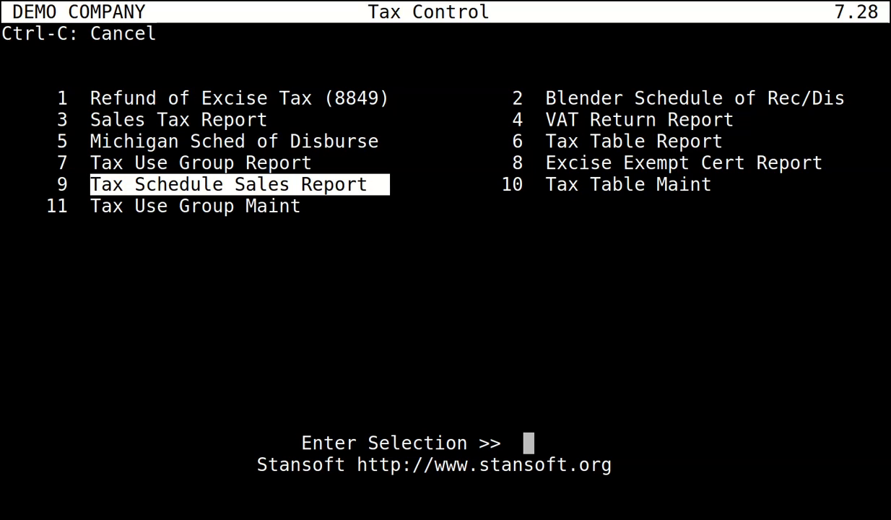
{"action": "key", "text": "Down"}
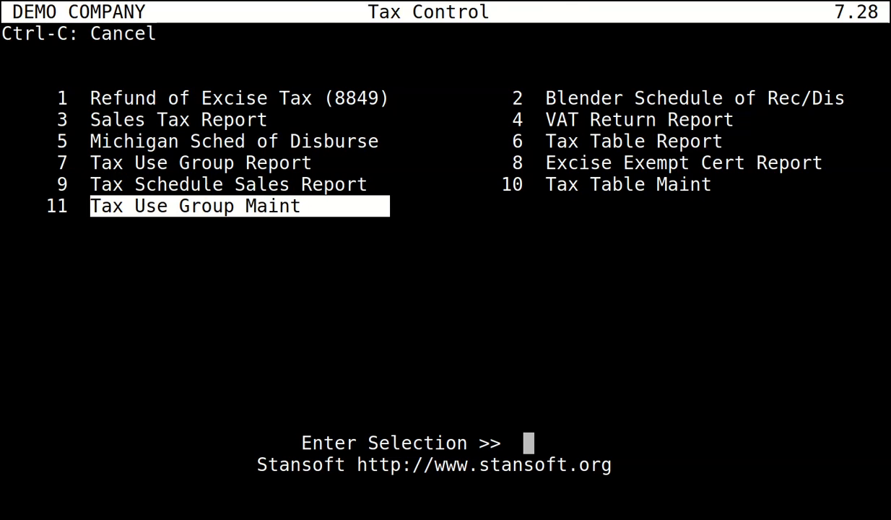
{"action": "key", "text": "Return"}
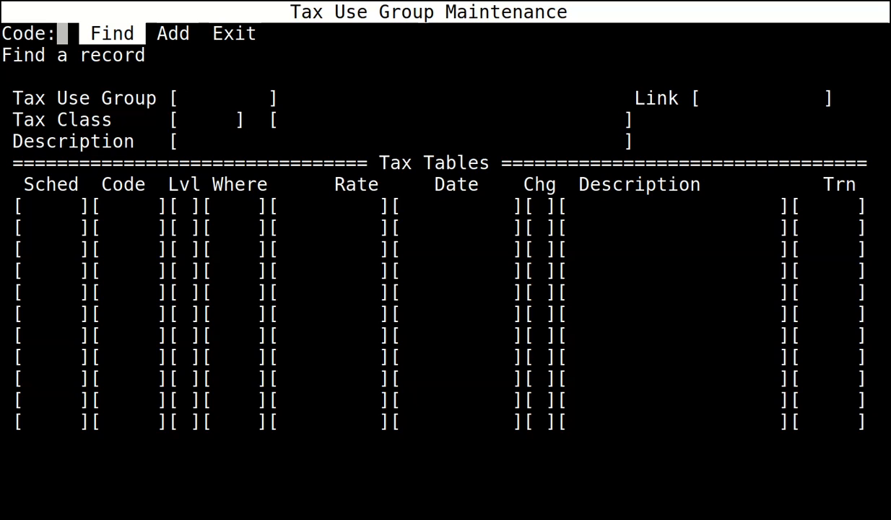
Save tax use group UKCUST, class NOTAX, 'UK CUSTOMER FOR SALES INSIDE THE UK', scheduling only VAT0.
{"action": "key", "text": "Return"}
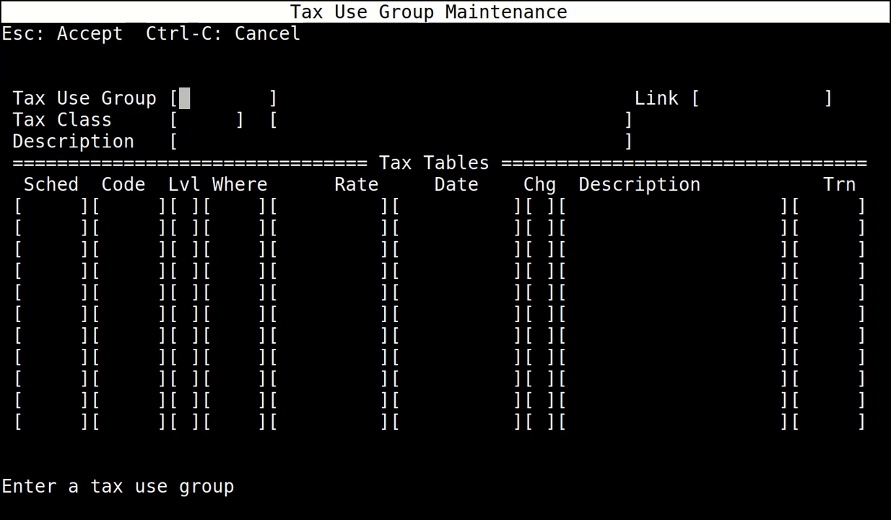
{"action": "type", "text": "UKCUST"}
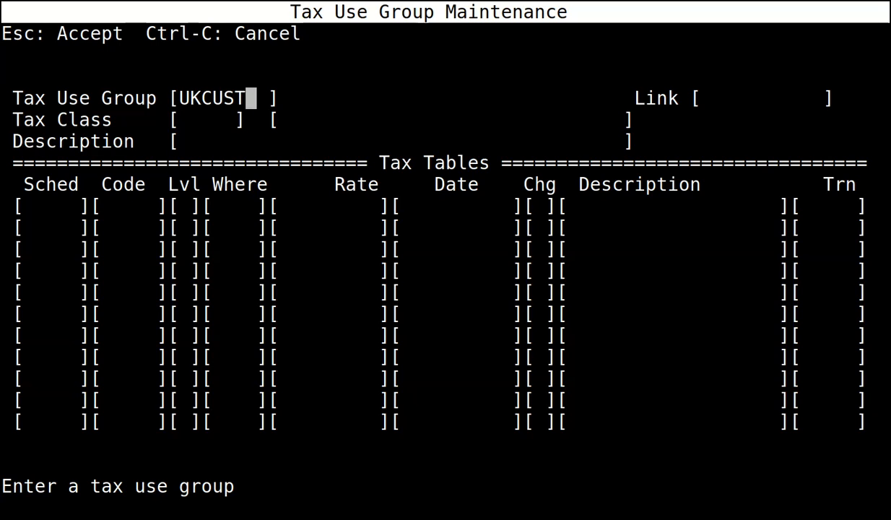
{"action": "key", "text": "Return"}
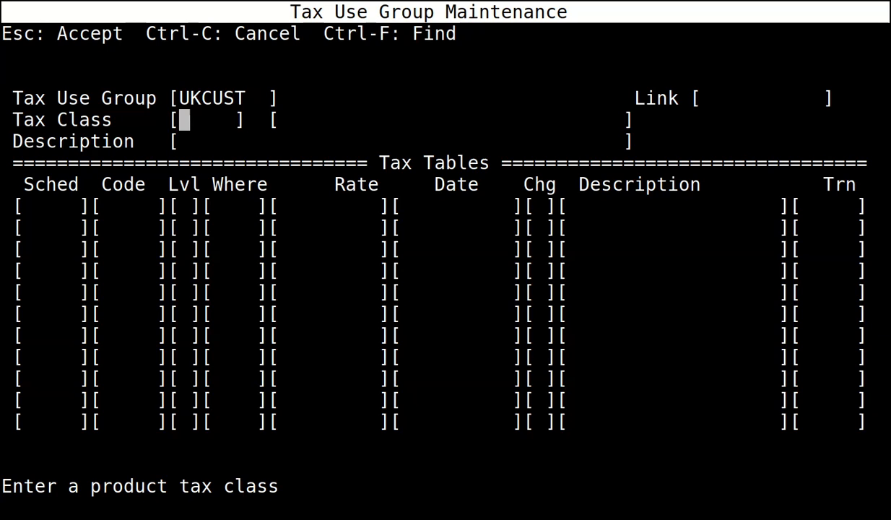
{"action": "type", "text": "NOTAX"}
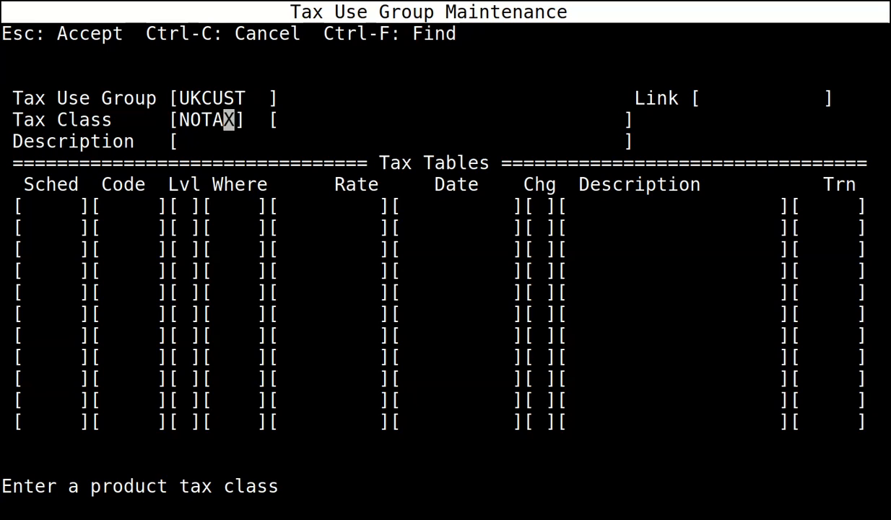
{"action": "key", "text": "Return"}
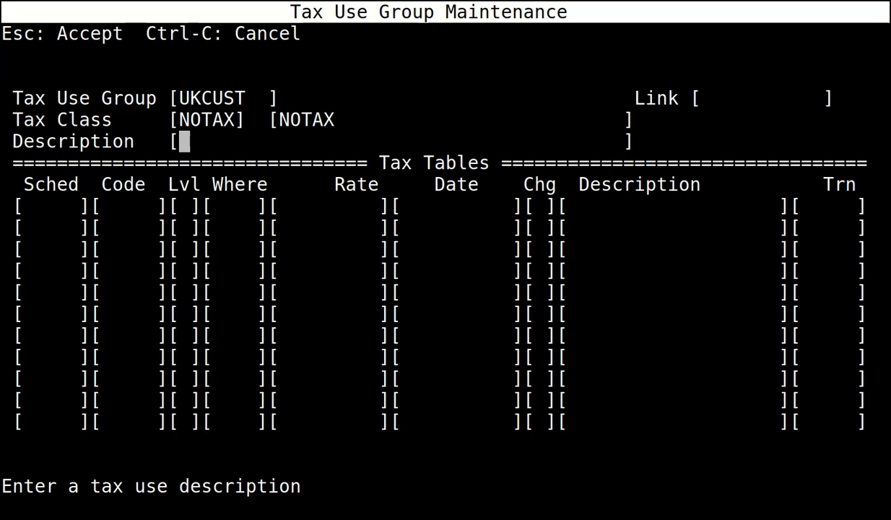
{"action": "type", "text": "UK "}
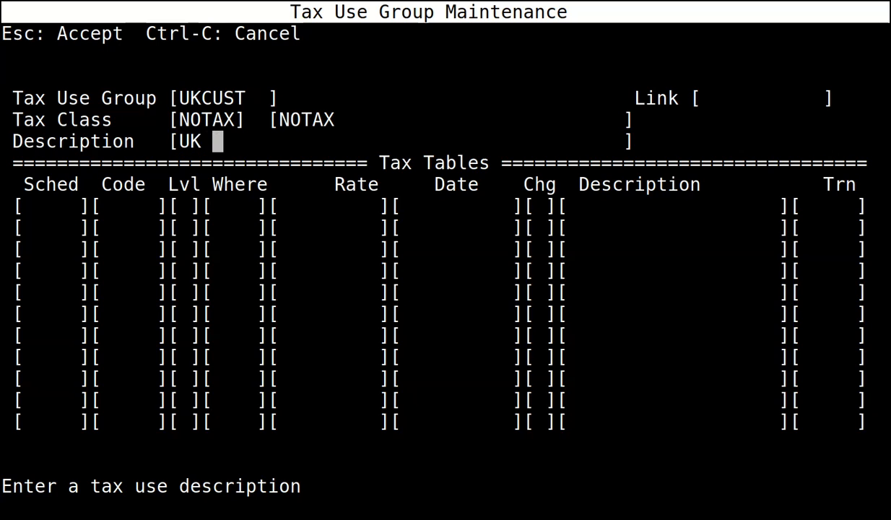
{"action": "type", "text": "CUSTOMER"}
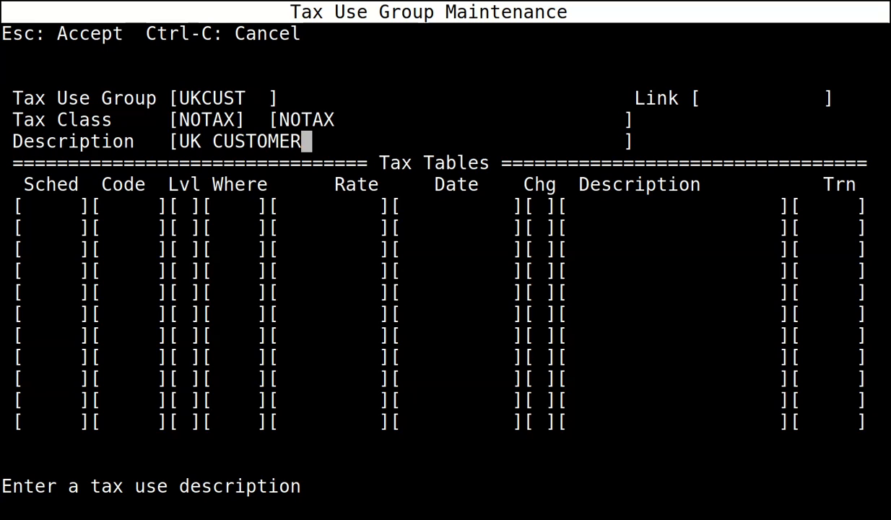
{"action": "type", "text": " FO"}
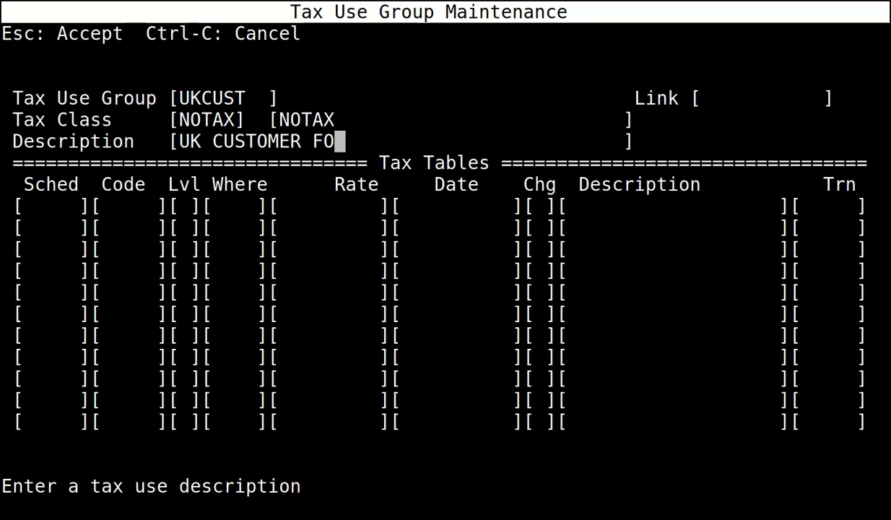
{"action": "type", "text": "R SALES INSIDE THE UK"}
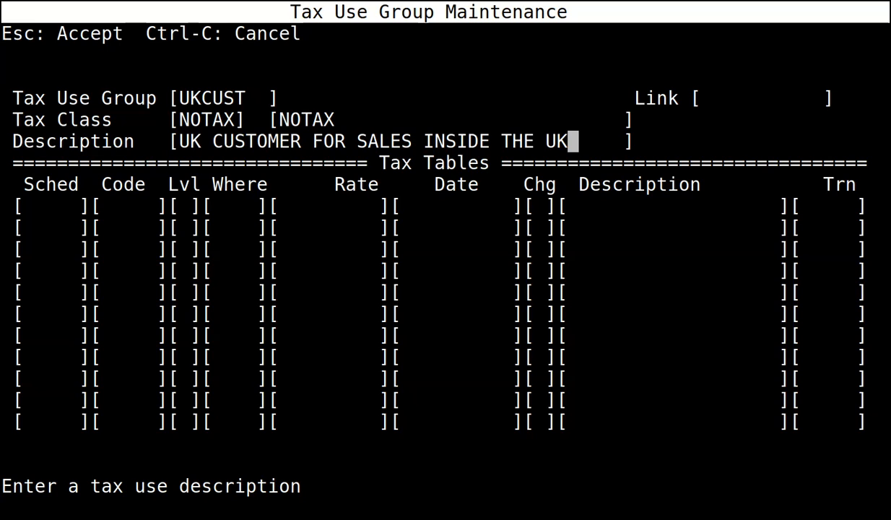
{"action": "key", "text": "Return"}
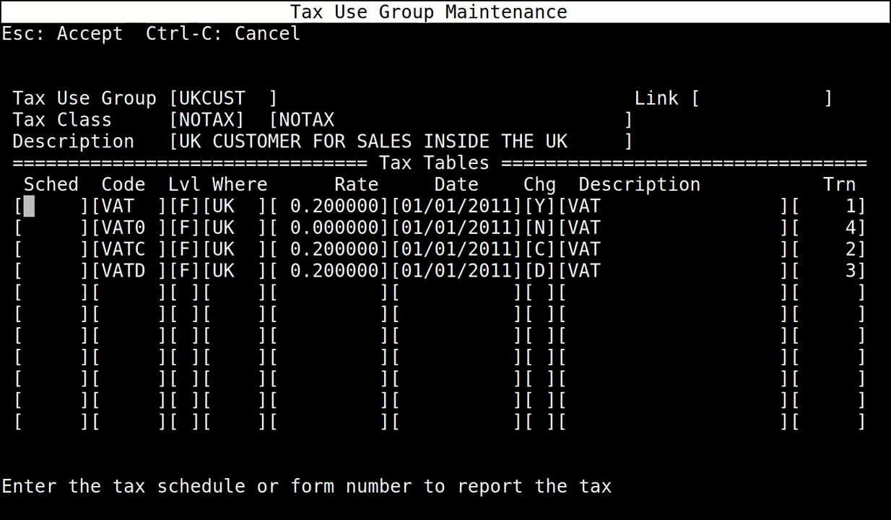
{"action": "key", "text": "Down"}
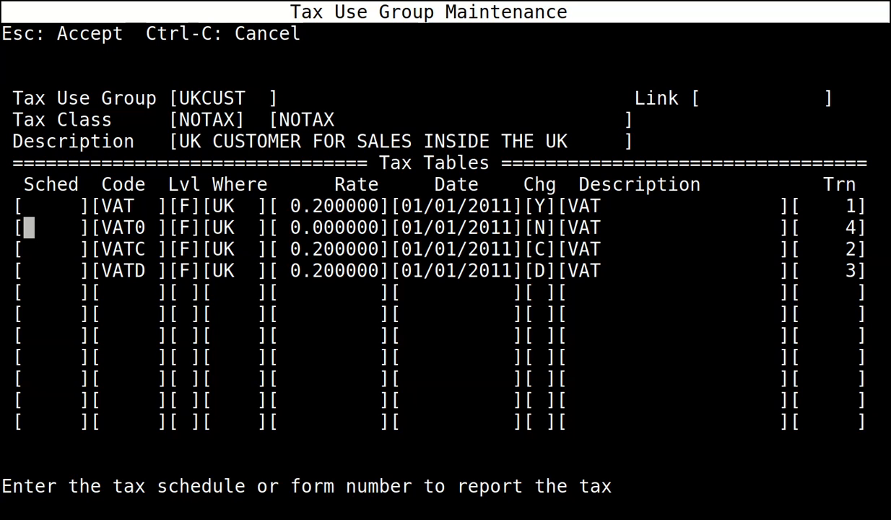
{"action": "type", "text": "X"}
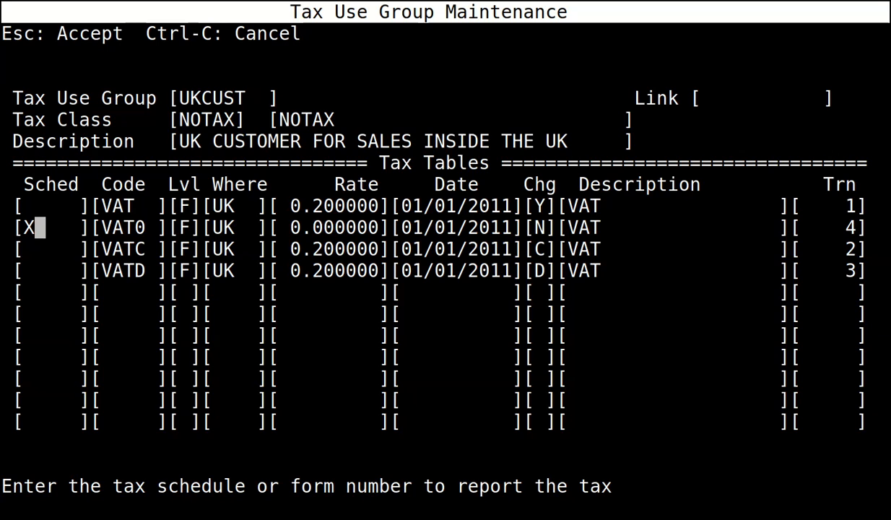
{"action": "key", "text": "Escape"}
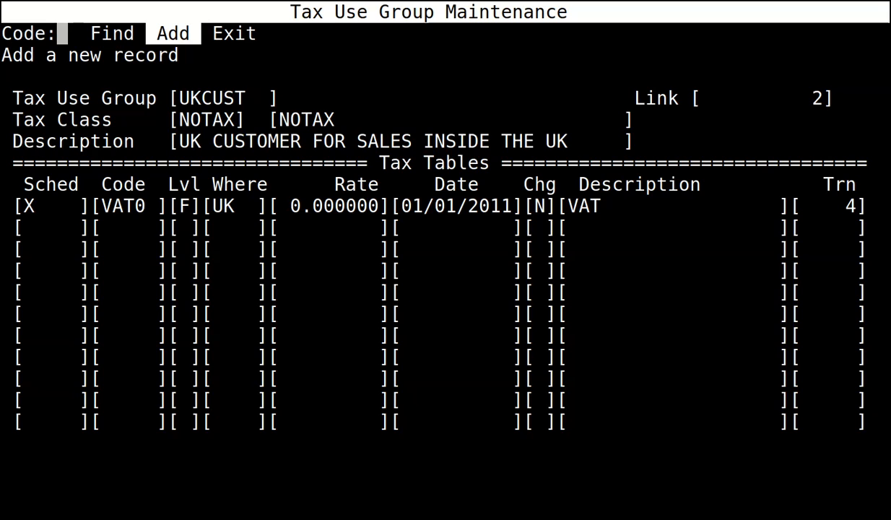
Save a second UKCUST tax use group with class TAX, marking X for VAT and VATC.
{"action": "key", "text": "Return"}
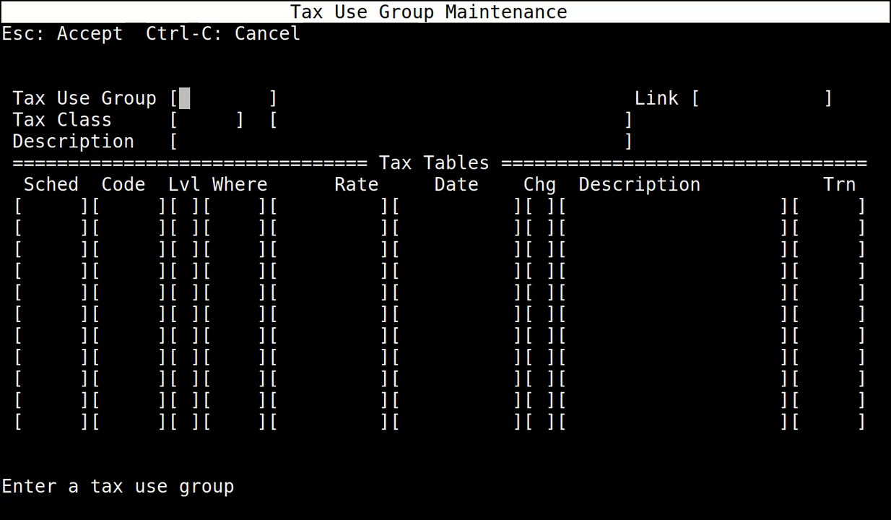
{"action": "type", "text": "UKCUST"}
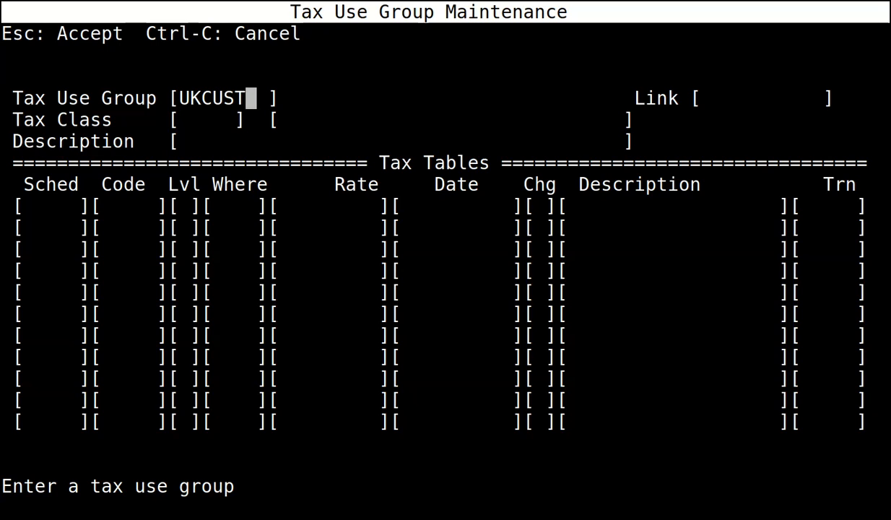
{"action": "key", "text": "Return"}
{"action": "type", "text": "TAX"}
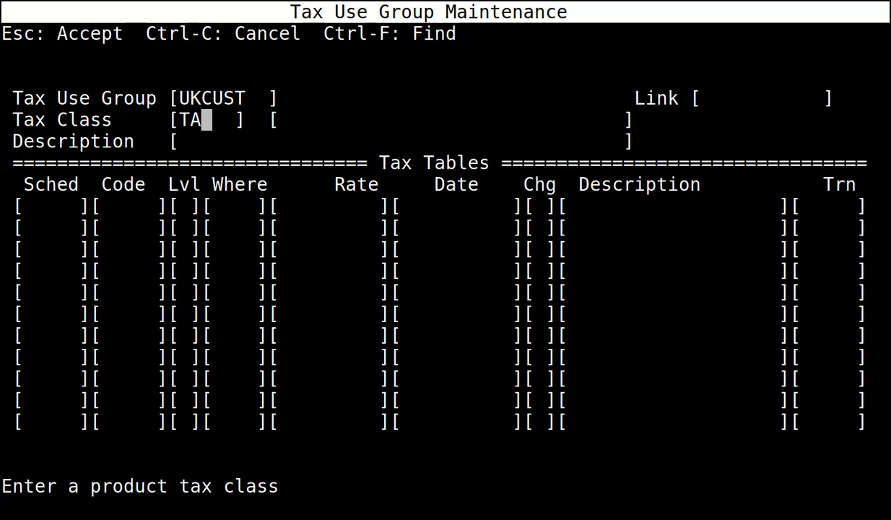
{"action": "key", "text": "Return"}
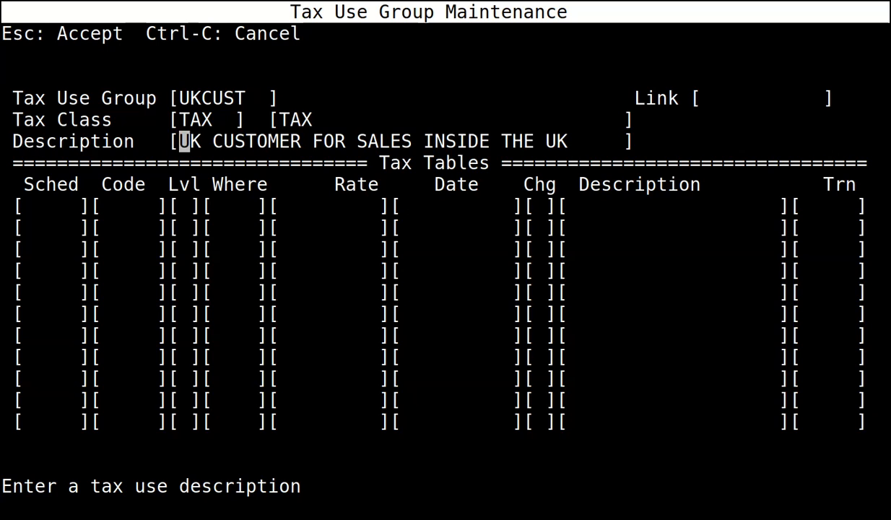
{"action": "key", "text": "Return"}
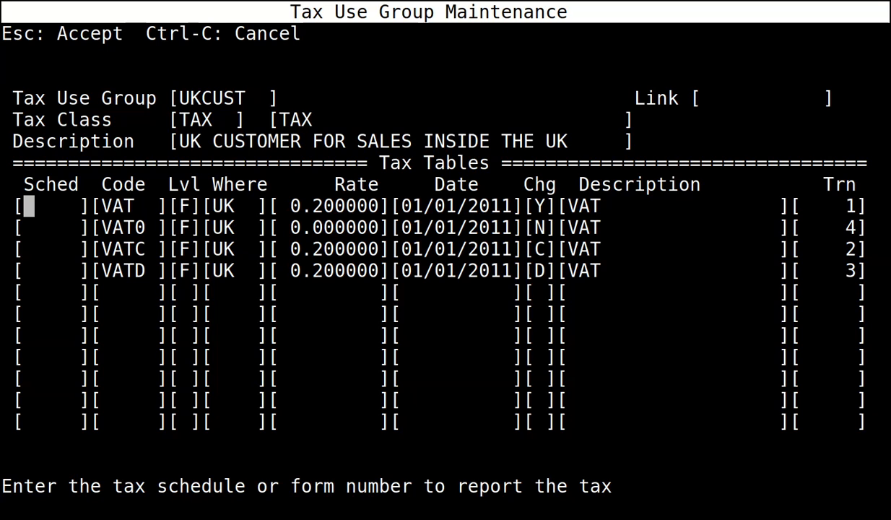
{"action": "type", "text": "X"}
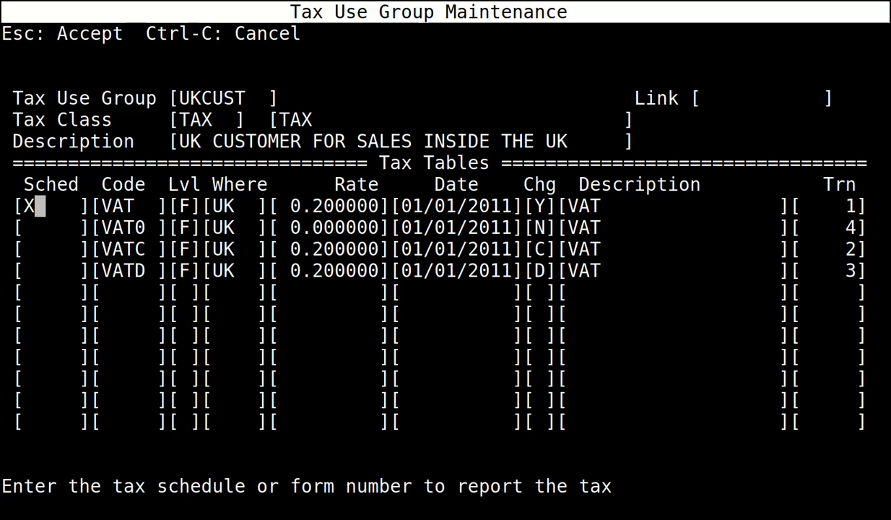
{"action": "key", "text": "Down"}
{"action": "key", "text": "Down"}
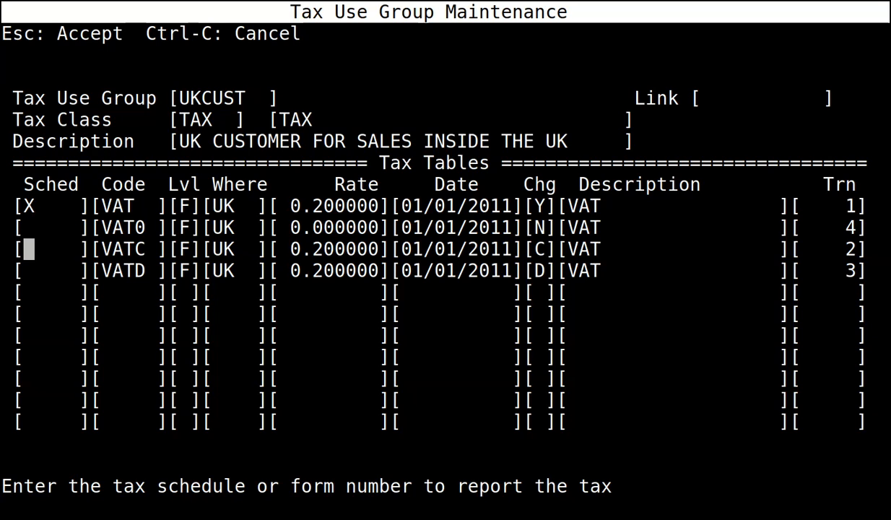
{"action": "type", "text": "X"}
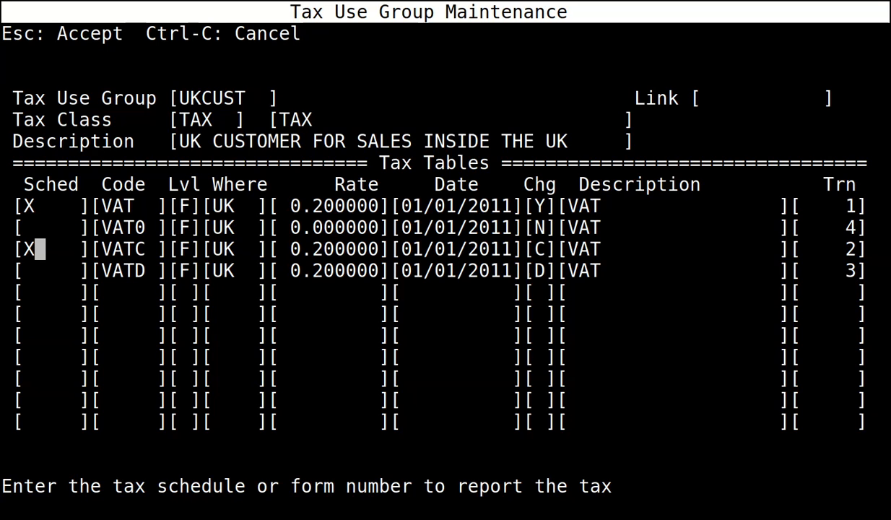
{"action": "key", "text": "Up"}
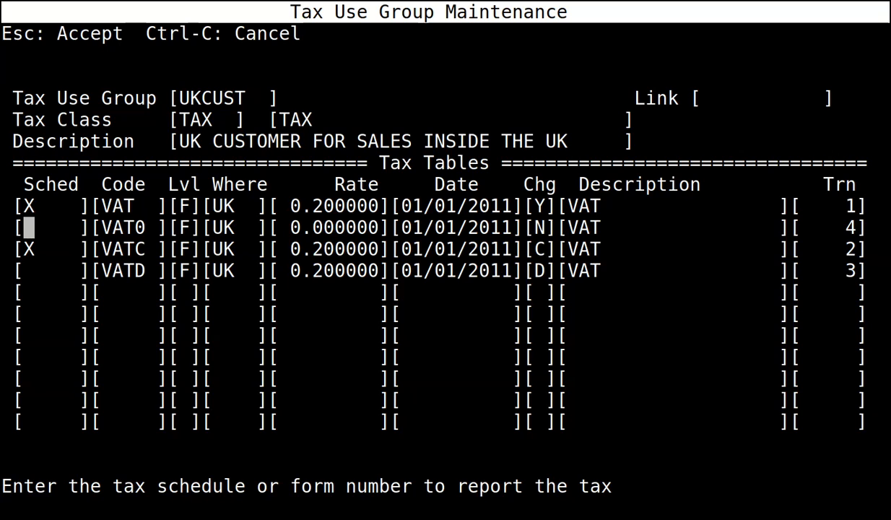
{"action": "key", "text": "Escape"}
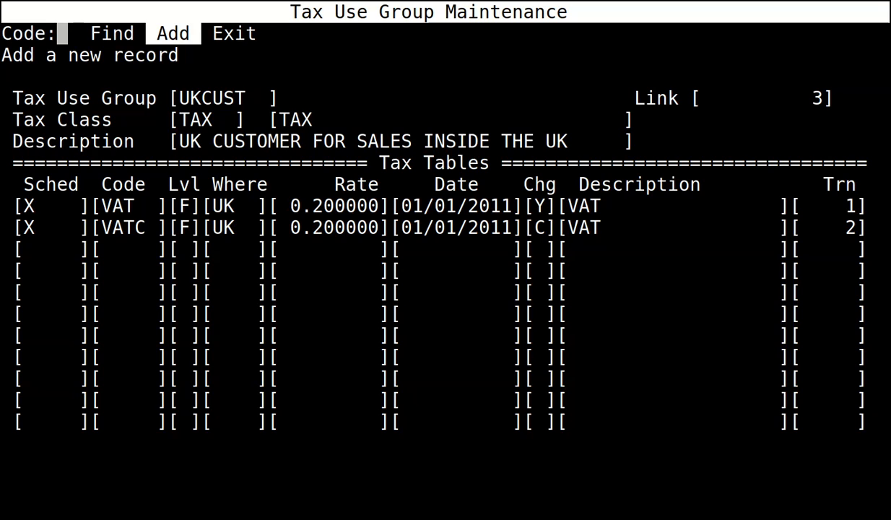
{"action": "key", "text": "Return"}
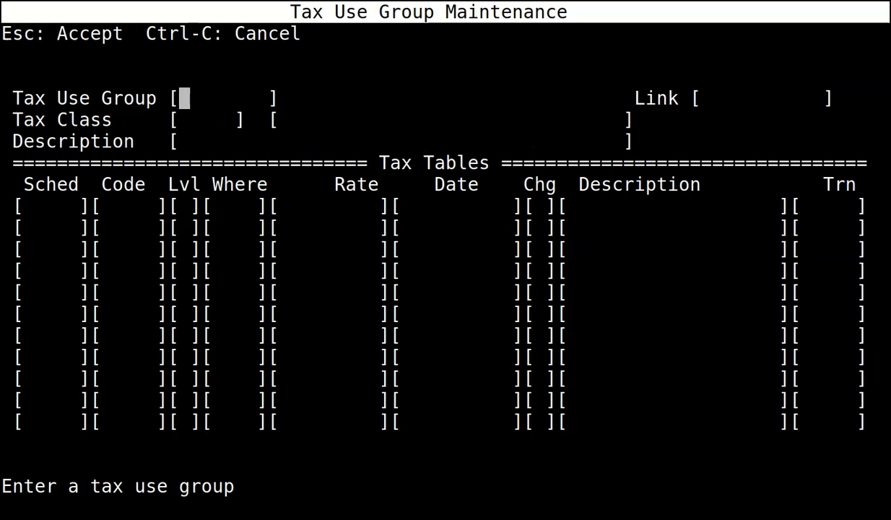
Save UKVEND with class NOTAX, 'UK VENDOR FOR PURCHASES INSIDE THE UK', marking X only for VAT0.
{"action": "type", "text": "UKVEND"}
{"action": "key", "text": "Return"}
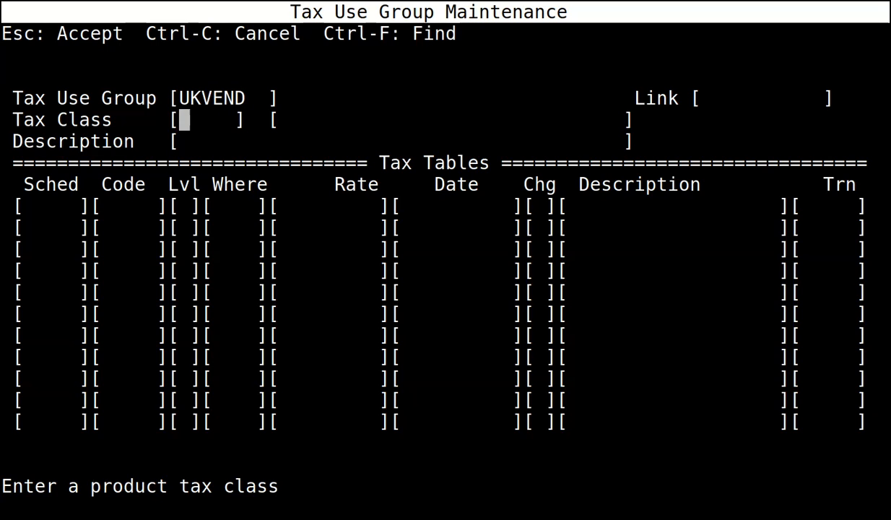
{"action": "type", "text": "NOTAX"}
{"action": "key", "text": "Return"}
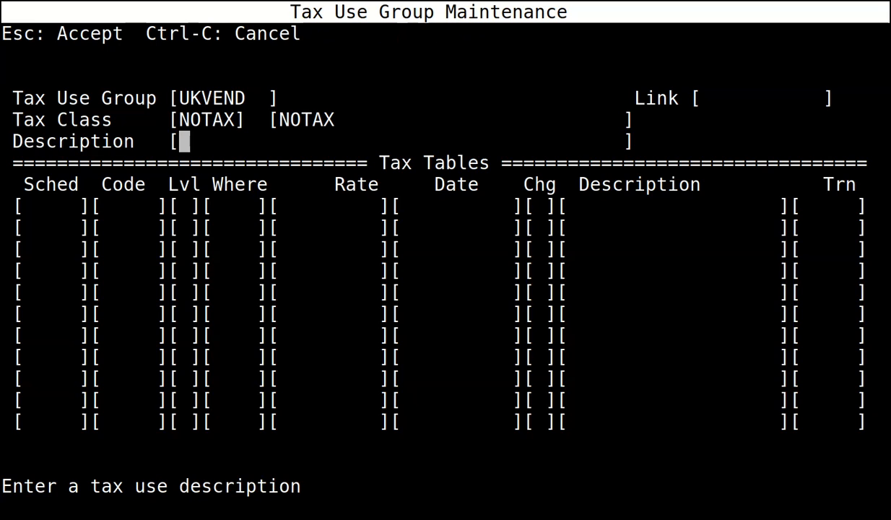
{"action": "type", "text": "UK VENDOR "}
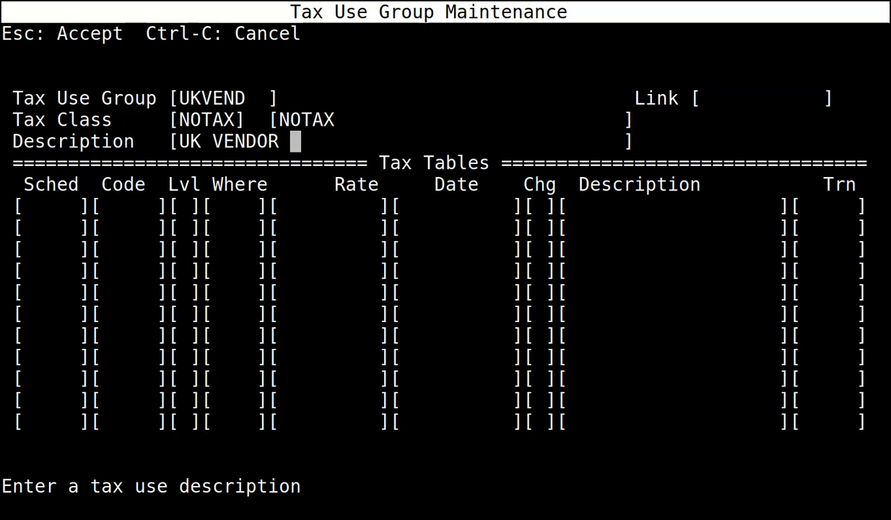
{"action": "type", "text": "FOR PURCHASES INSIDE THE UK"}
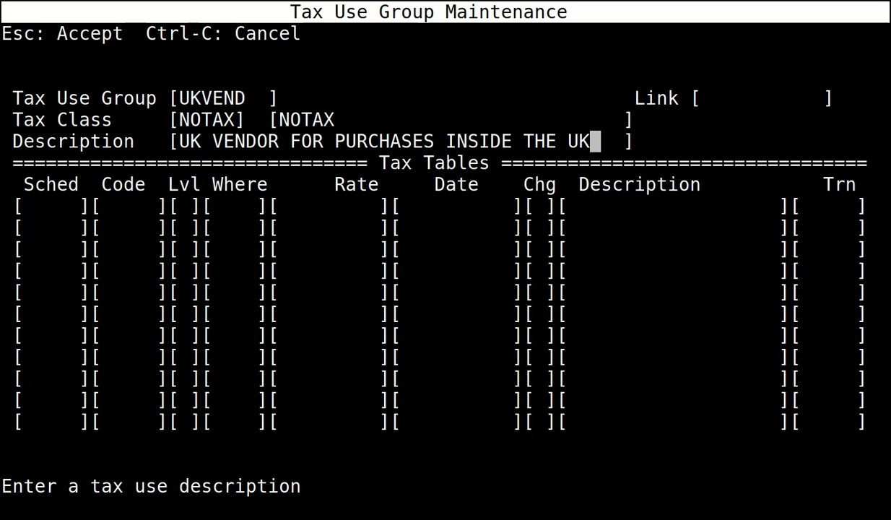
{"action": "key", "text": "Return"}
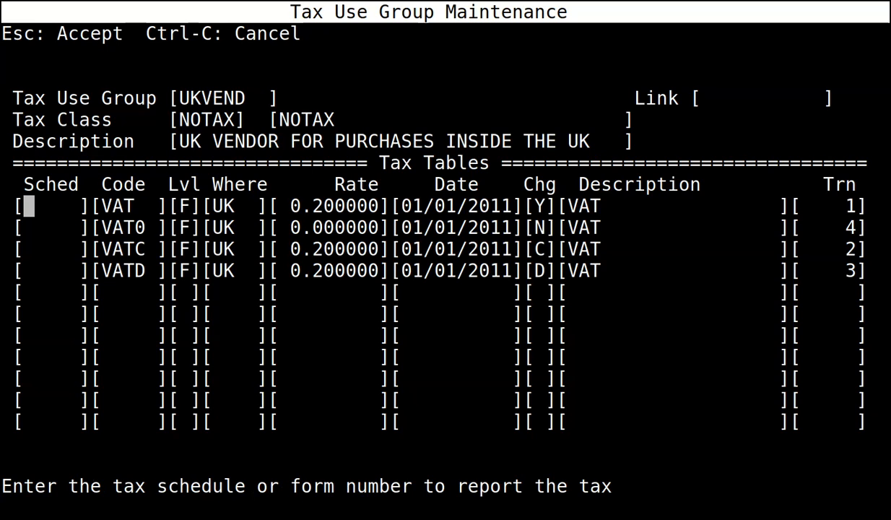
{"action": "key", "text": "Down"}
{"action": "type", "text": "X"}
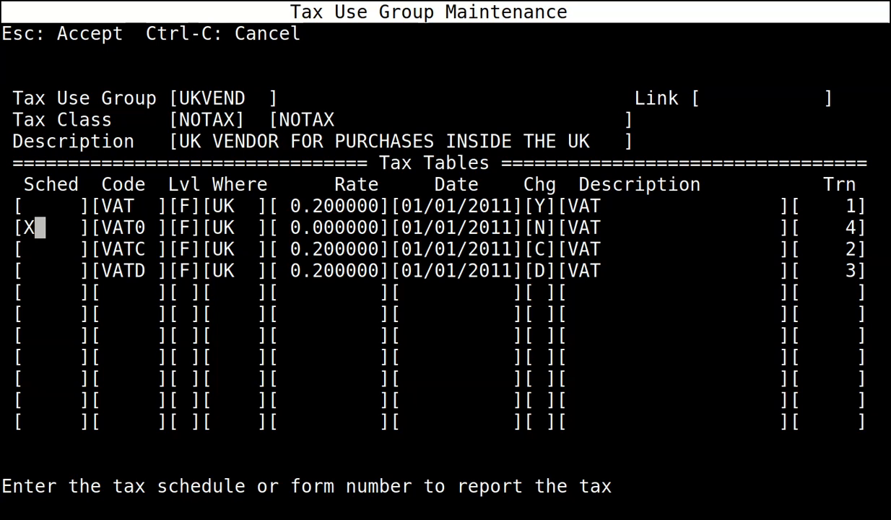
{"action": "key", "text": "Escape"}
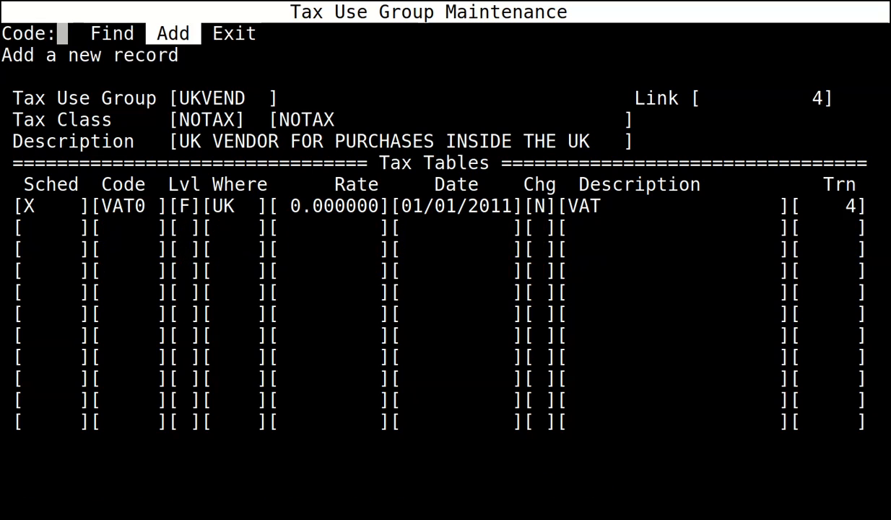
Save a UKVEND group with class TAX, marking X for VAT and VATD, then exit maintenance.
{"action": "key", "text": "Return"}
{"action": "type", "text": "UKVEND"}
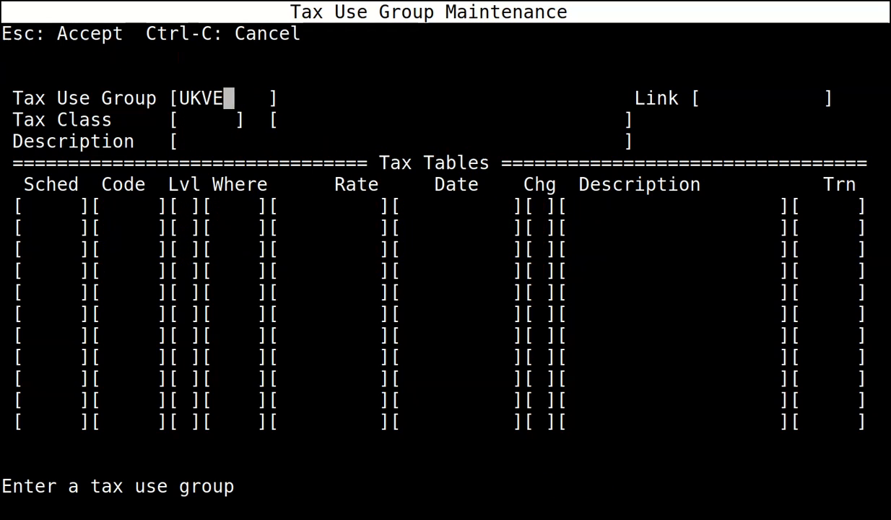
{"action": "key", "text": "Return"}
{"action": "type", "text": "TAX"}
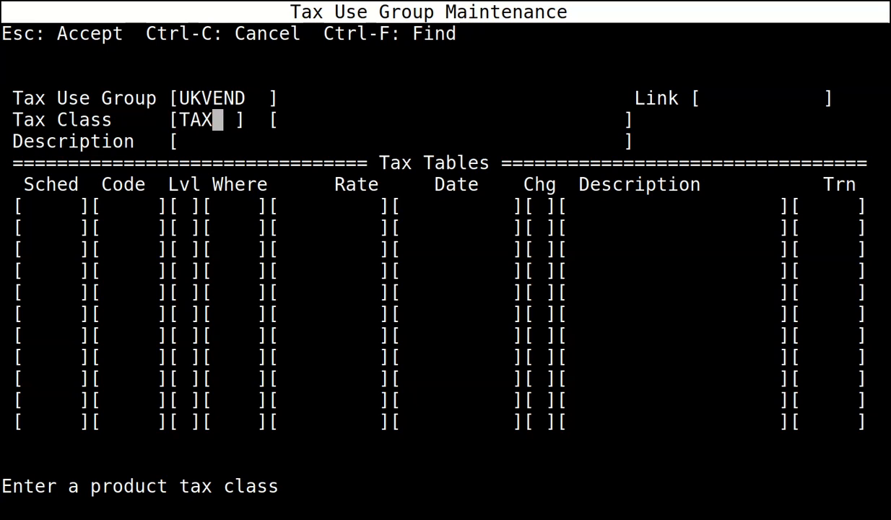
{"action": "key", "text": "Return"}
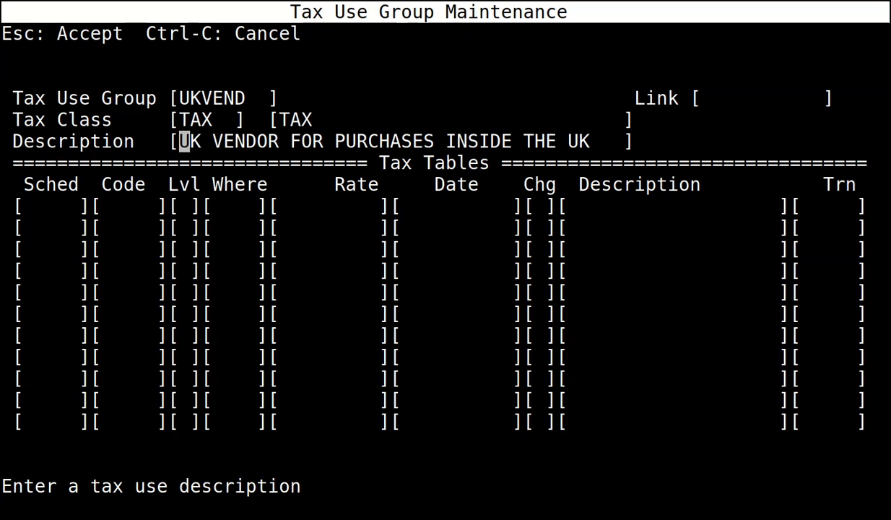
{"action": "key", "text": "Return"}
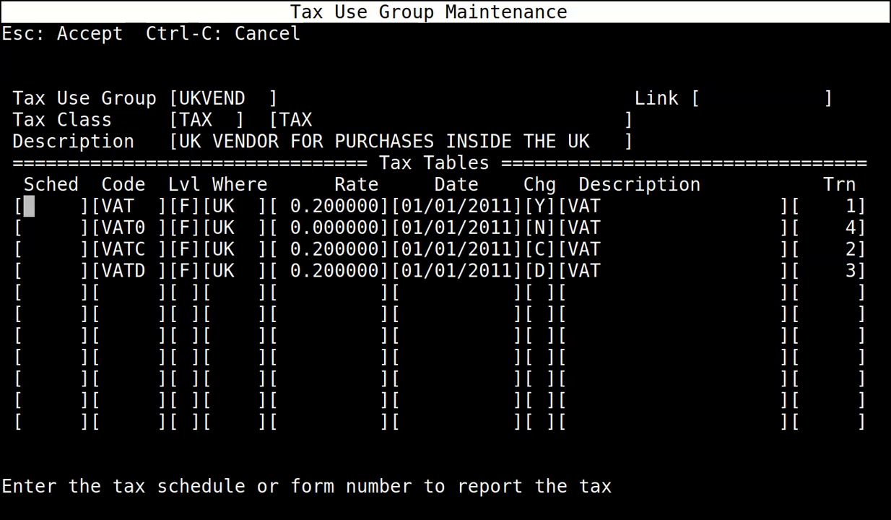
{"action": "type", "text": "X"}
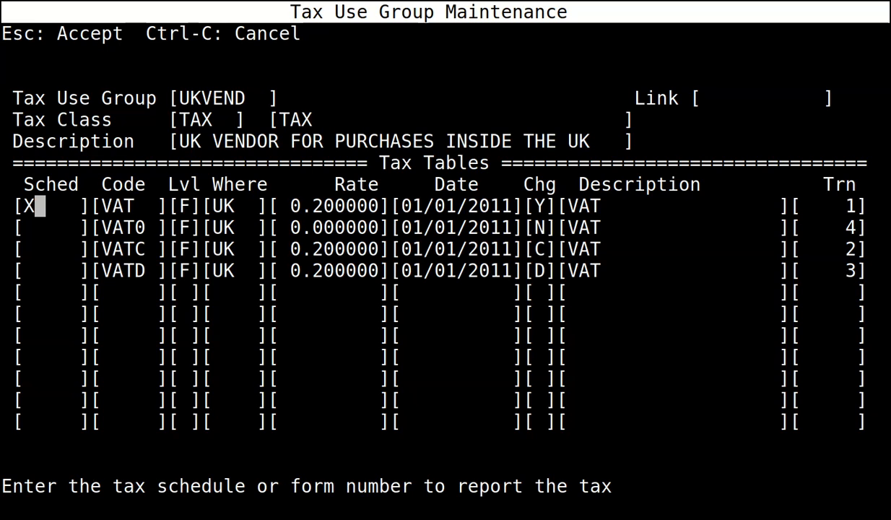
{"action": "key", "text": "Down"}
{"action": "key", "text": "Down"}
{"action": "key", "text": "Down"}
{"action": "type", "text": "X"}
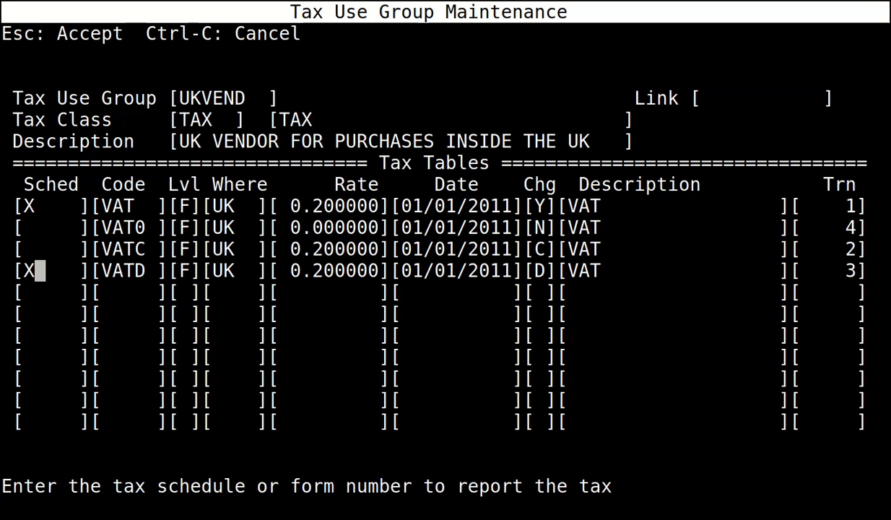
{"action": "key", "text": "Escape"}
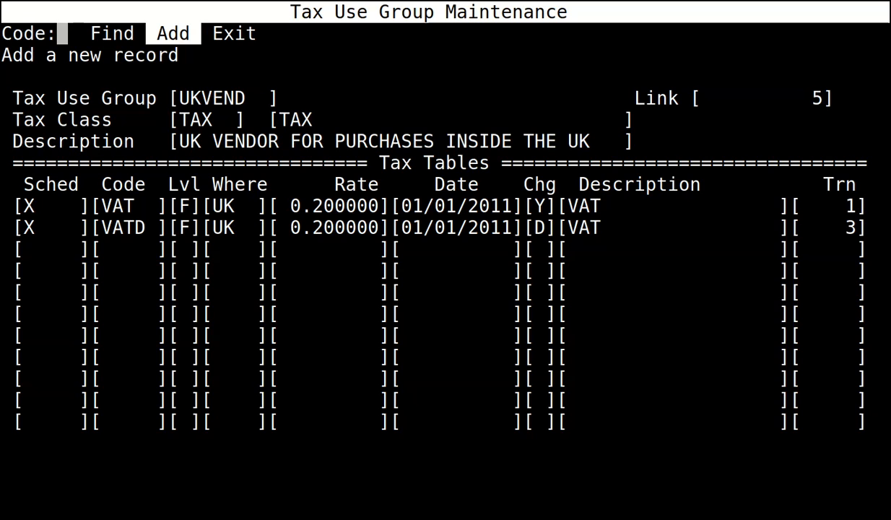
{"action": "key", "text": "Escape"}
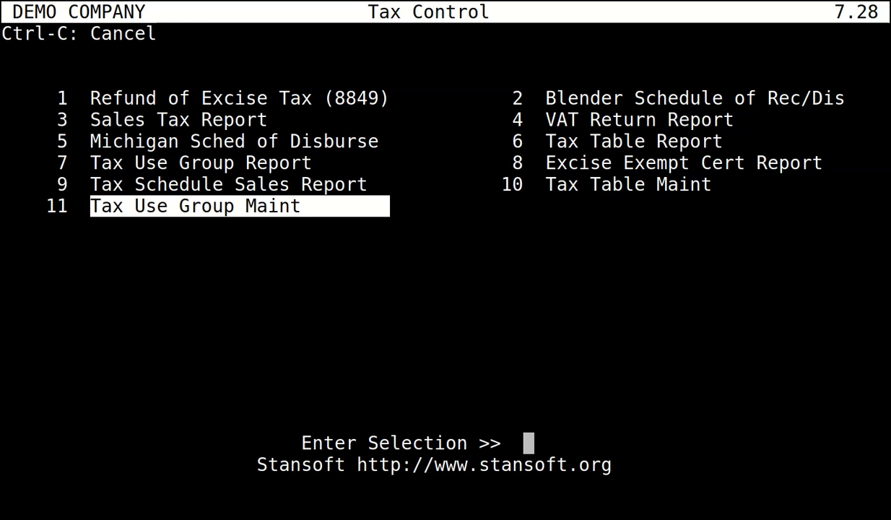
Go from the Master Menu to 3 Accounts Payable and select 17 Vendor Master Maint.
{"action": "key", "text": "Escape"}
{"action": "key", "text": "Up"}
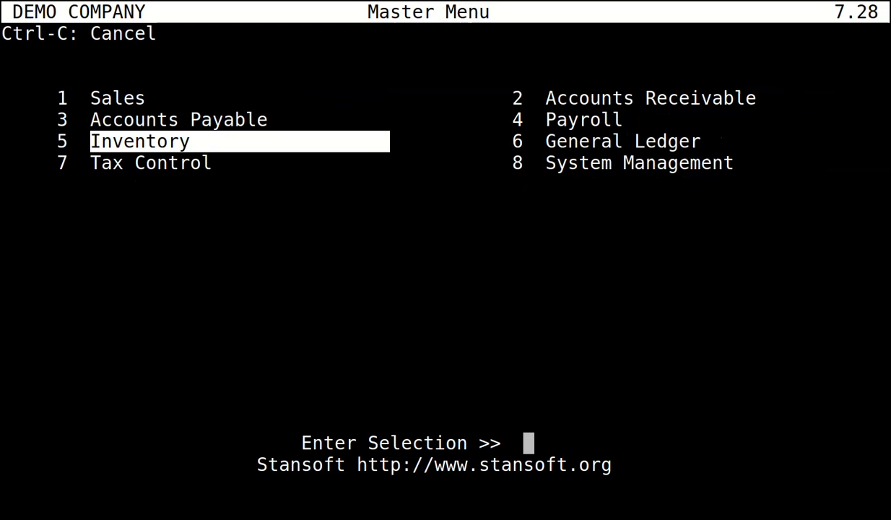
{"action": "key", "text": "Up"}
{"action": "key", "text": "Return"}
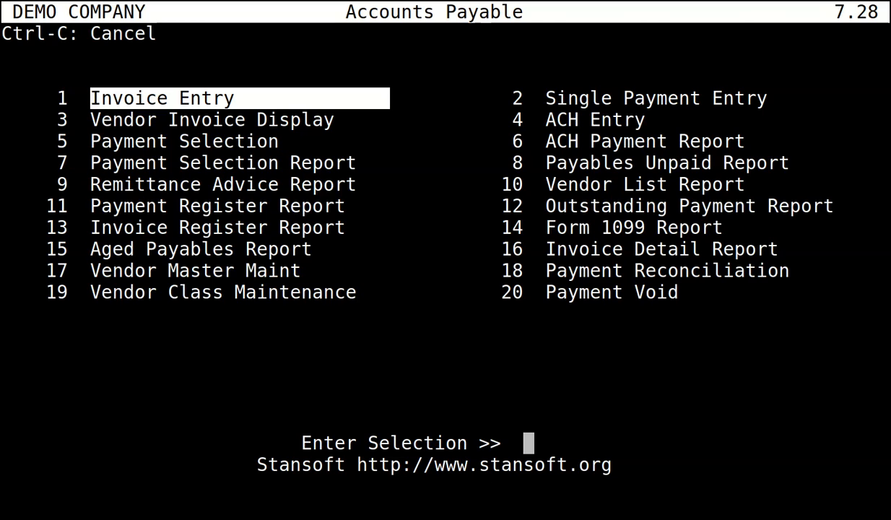
{"action": "key", "text": "Down"}
{"action": "key", "text": "Down"}
{"action": "key", "text": "Down"}
{"action": "key", "text": "Down"}
{"action": "key", "text": "Down"}
{"action": "key", "text": "Down"}
{"action": "key", "text": "Down"}
{"action": "key", "text": "Down"}
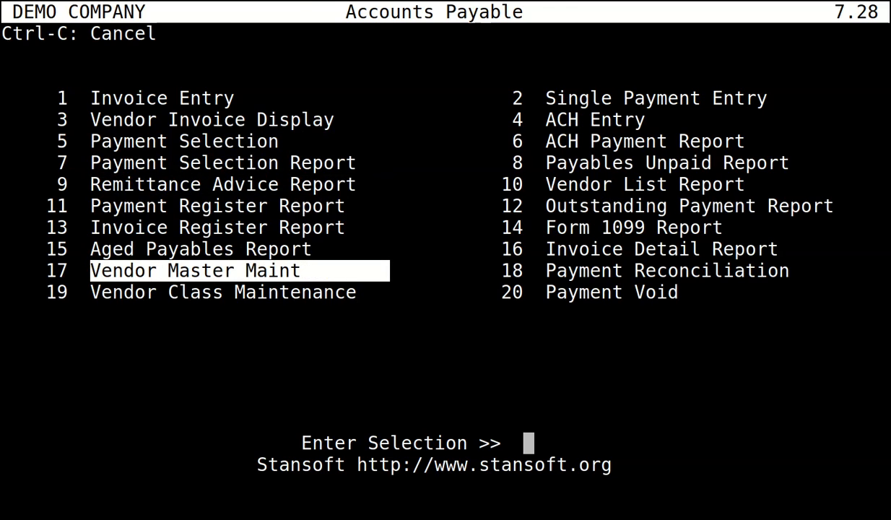
{"action": "key", "text": "Return"}
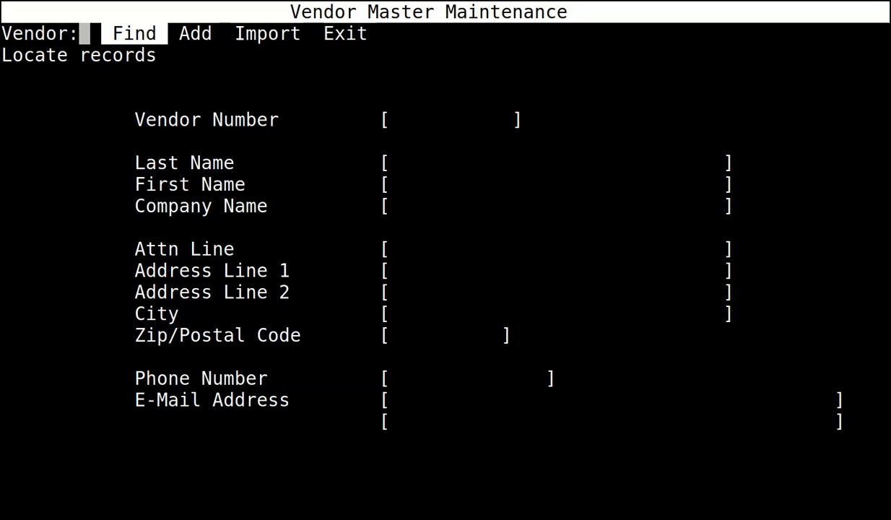
Start a new vendor record with company name UK VENDOR.
{"action": "key", "text": "Return"}
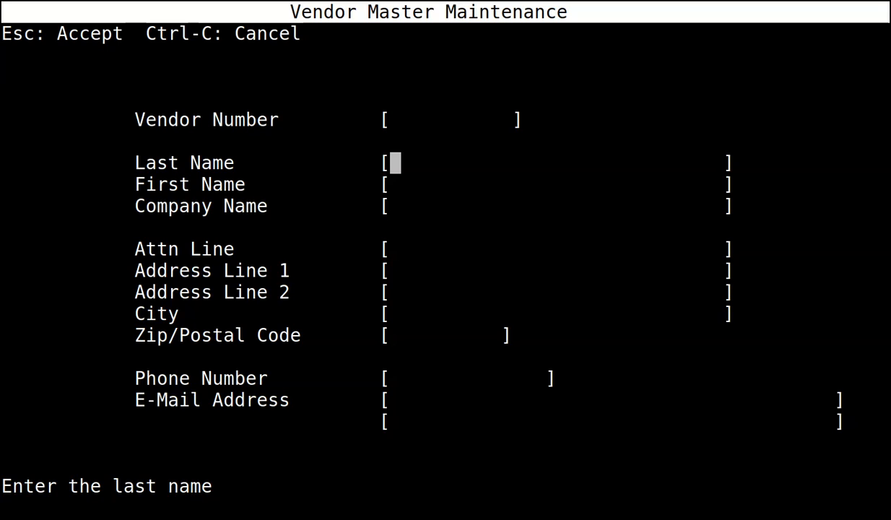
{"action": "key", "text": "Return"}
{"action": "key", "text": "Return"}
{"action": "type", "text": "UK VENDOR"}
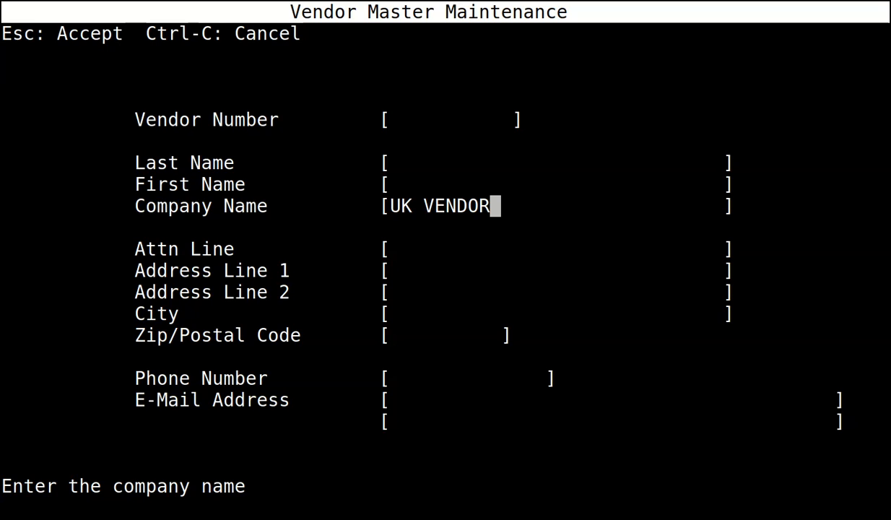
{"action": "key", "text": "Return"}
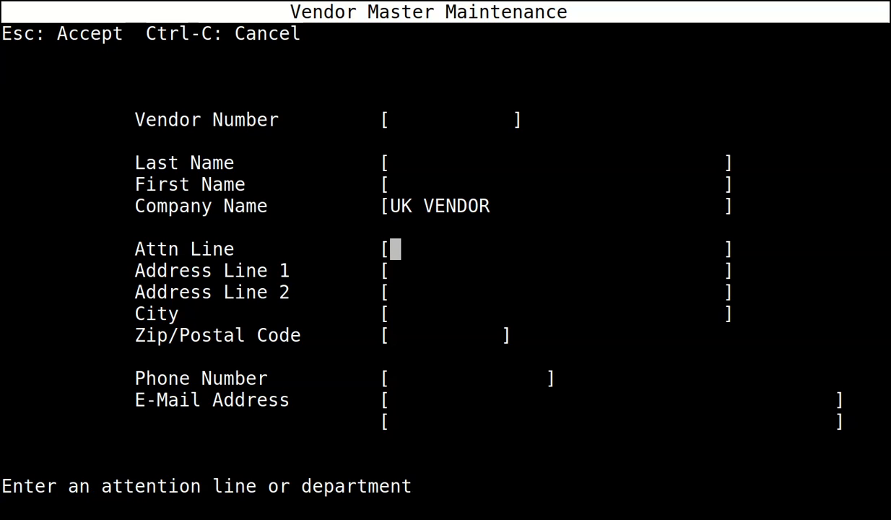
{"action": "key", "text": "Return"}
{"action": "key", "text": "Return"}
{"action": "key", "text": "Return"}
{"action": "key", "text": "Return"}
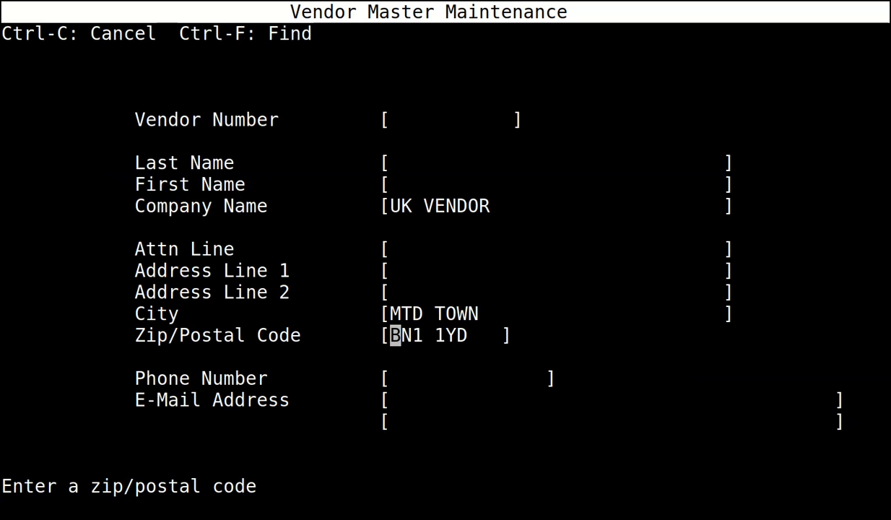
{"action": "key", "text": "Return"}
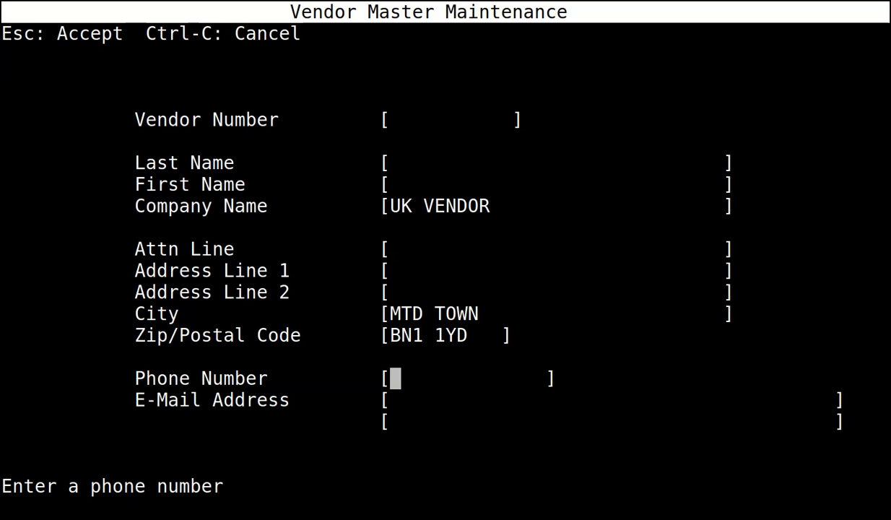
Set the vendor's account status to O (open), class ALL and terms NET10.
{"action": "key", "text": "Escape"}
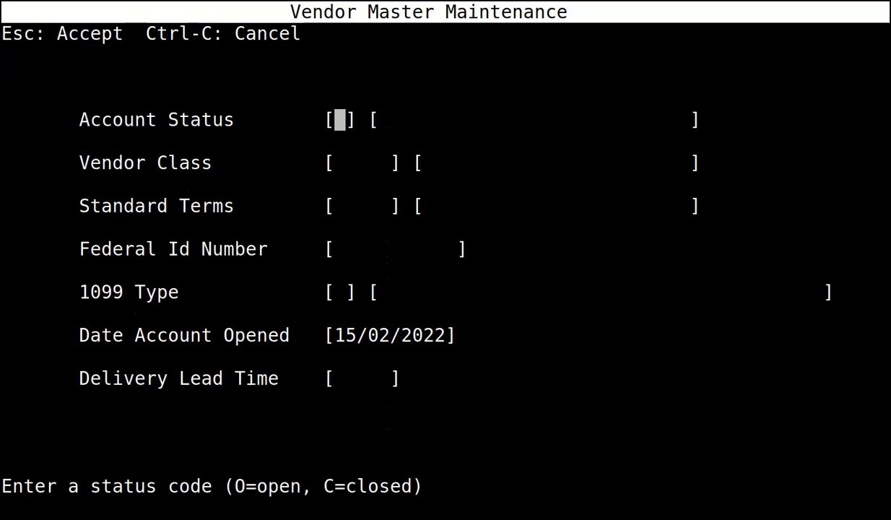
{"action": "type", "text": "O"}
{"action": "key", "text": "Return"}
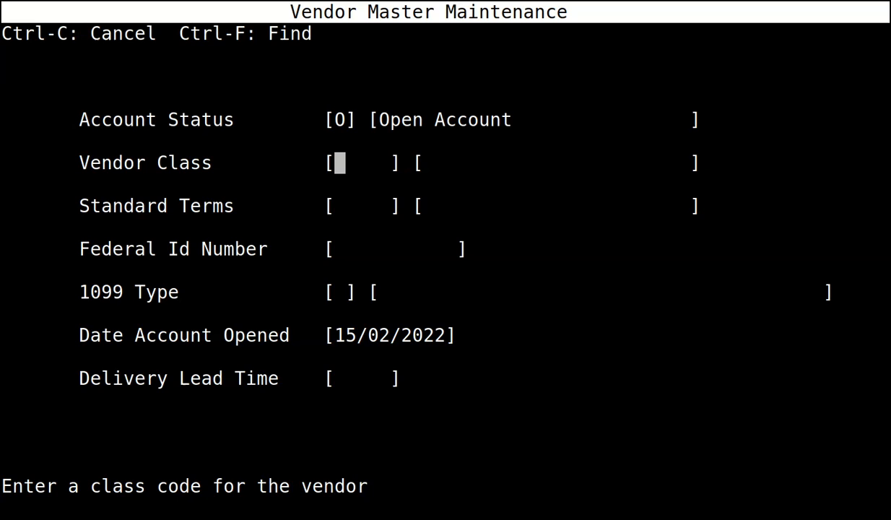
{"action": "type", "text": "ALL"}
{"action": "key", "text": "Return"}
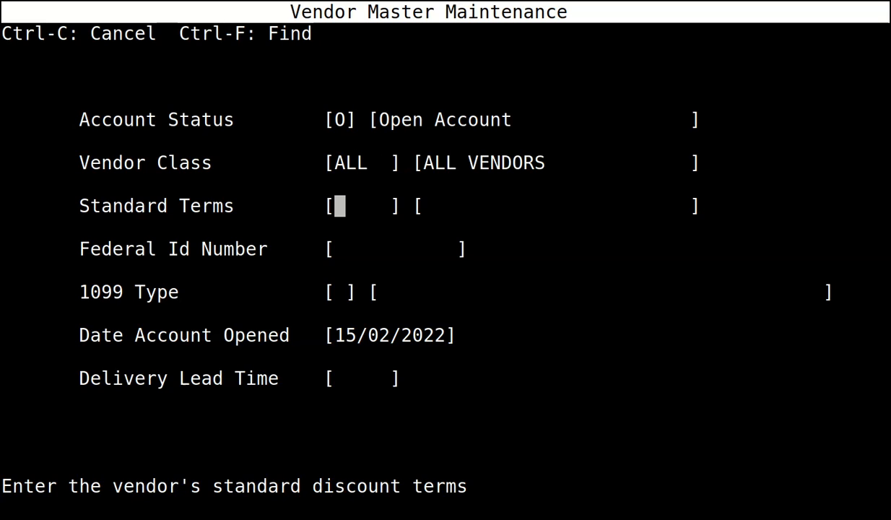
{"action": "type", "text": "NET10"}
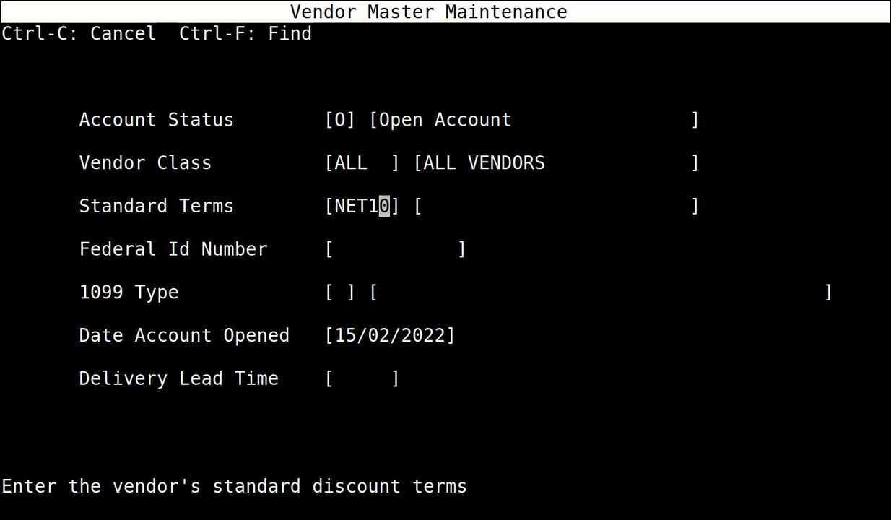
{"action": "key", "text": "Return"}
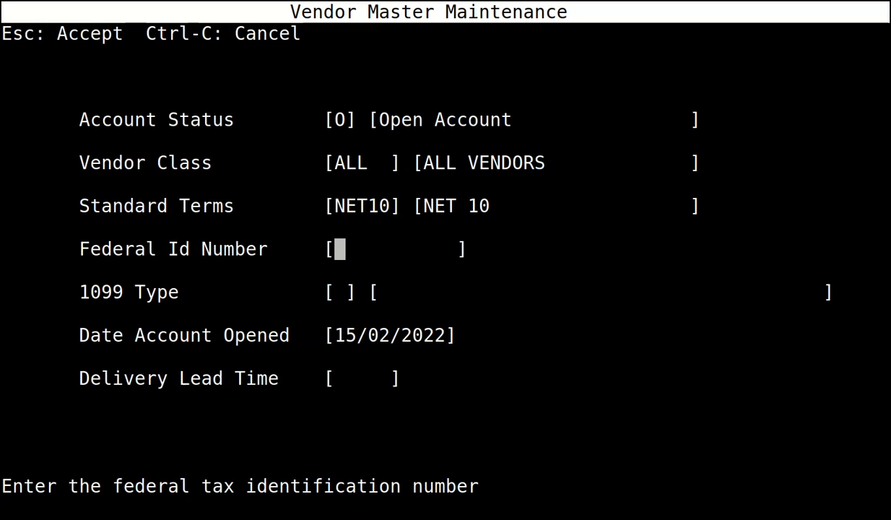
{"action": "key", "text": "Escape"}
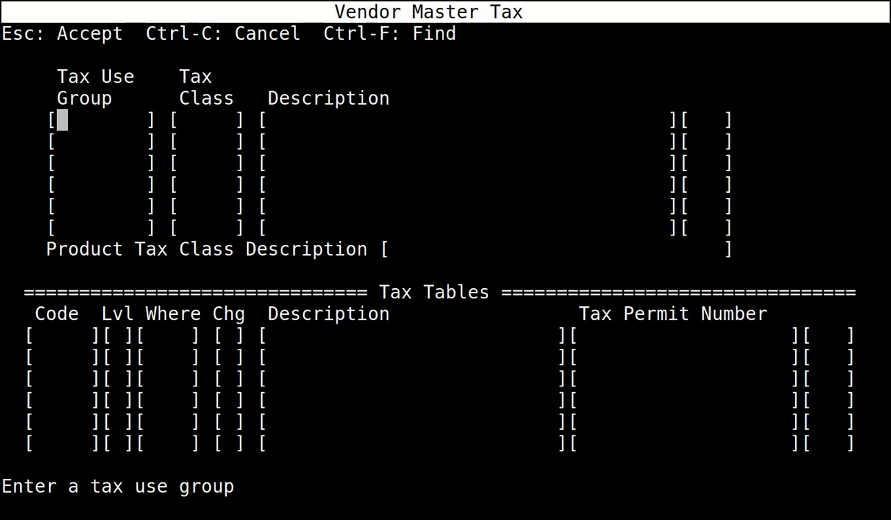
Enter the vendor's tax rows UKVEND/TAX and UKVEND/NOTAX.
{"action": "type", "text": "UKVEND"}
{"action": "key", "text": "Return"}
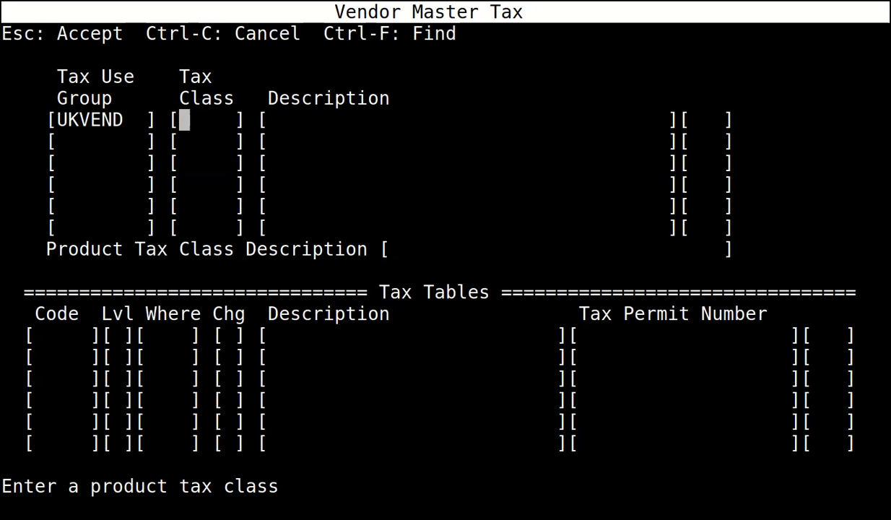
{"action": "type", "text": "TAX"}
{"action": "key", "text": "Return"}
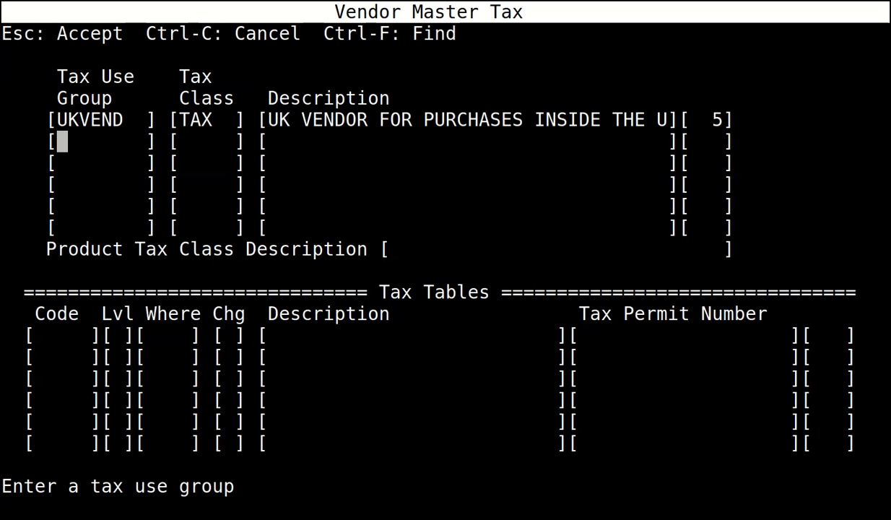
{"action": "type", "text": "UKVEND"}
{"action": "key", "text": "Return"}
{"action": "type", "text": "N"}
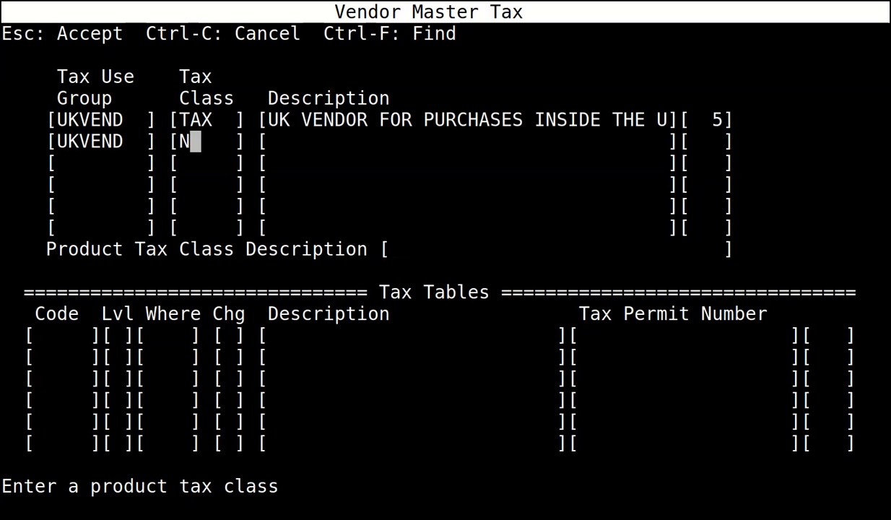
{"action": "type", "text": "OTAX"}
{"action": "key", "text": "Return"}
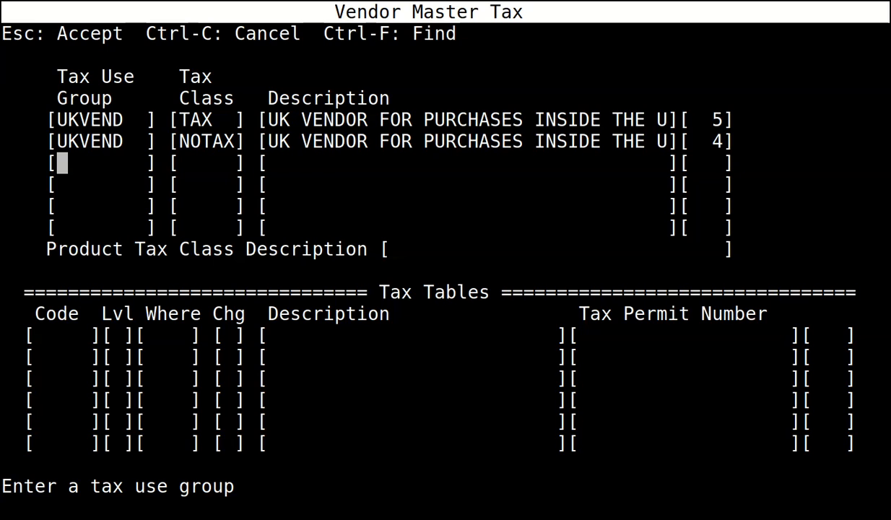
Accept the vendor's tax setup in the Review menu and save the vendor.
{"action": "key", "text": "Escape"}
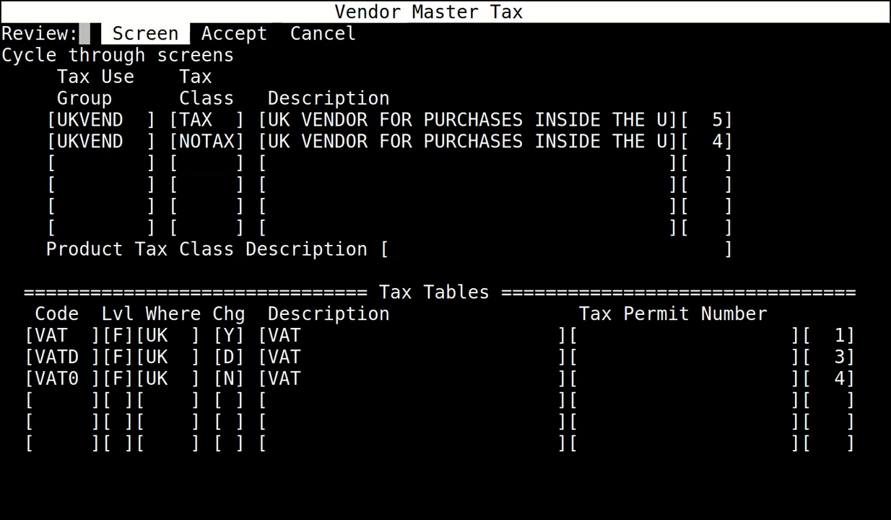
{"action": "key", "text": "Right"}
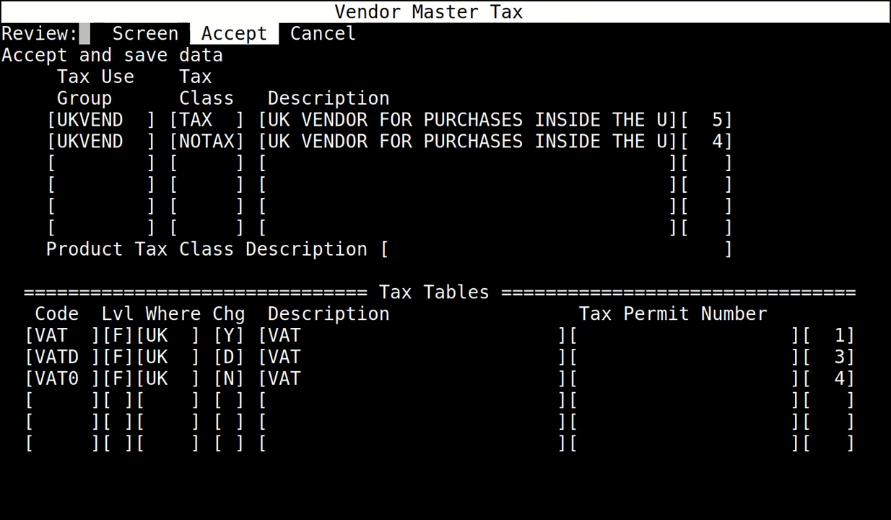
{"action": "key", "text": "Return"}
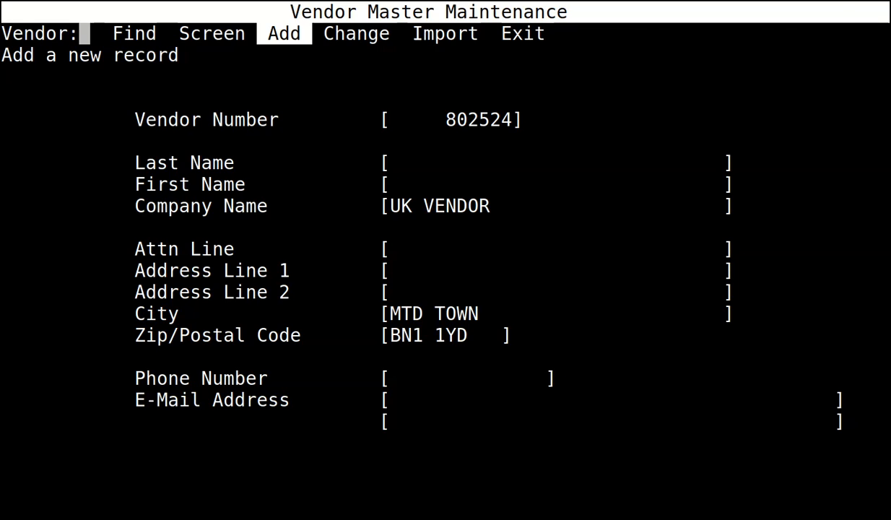
{"action": "key", "text": "e"}
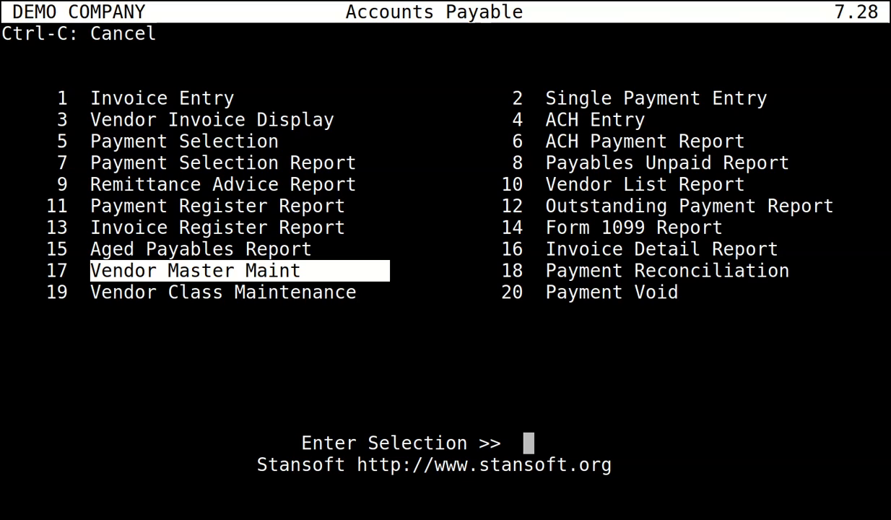
Go from the Master Menu to 5 Inventory and select 8 Inventory Header Maint.
{"action": "key", "text": "ctrl+c"}
{"action": "key", "text": "Down"}
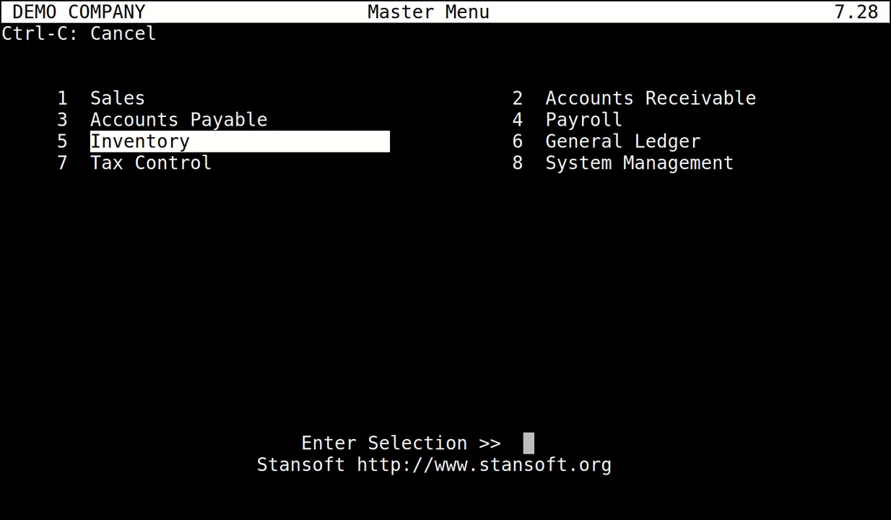
{"action": "key", "text": "Return"}
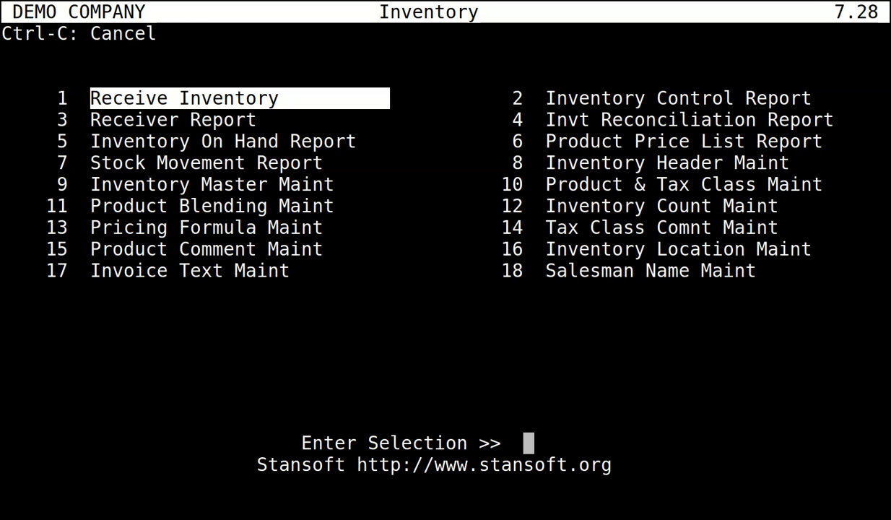
{"action": "key", "text": "Down"}
{"action": "key", "text": "Right"}
{"action": "key", "text": "Down"}
{"action": "key", "text": "Down"}
{"action": "key", "text": "Return"}
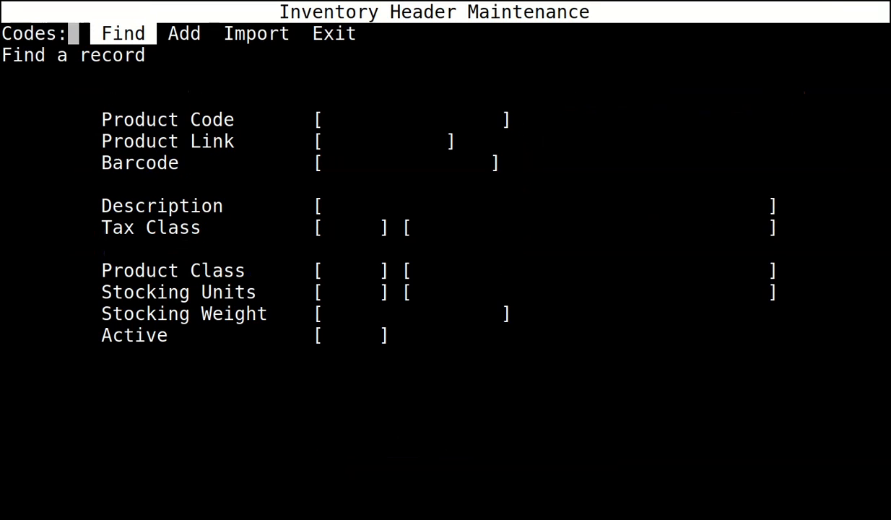
Begin product PRD-T with description PRODUCT TAXABLE and no barcode.
{"action": "key", "text": "Return"}
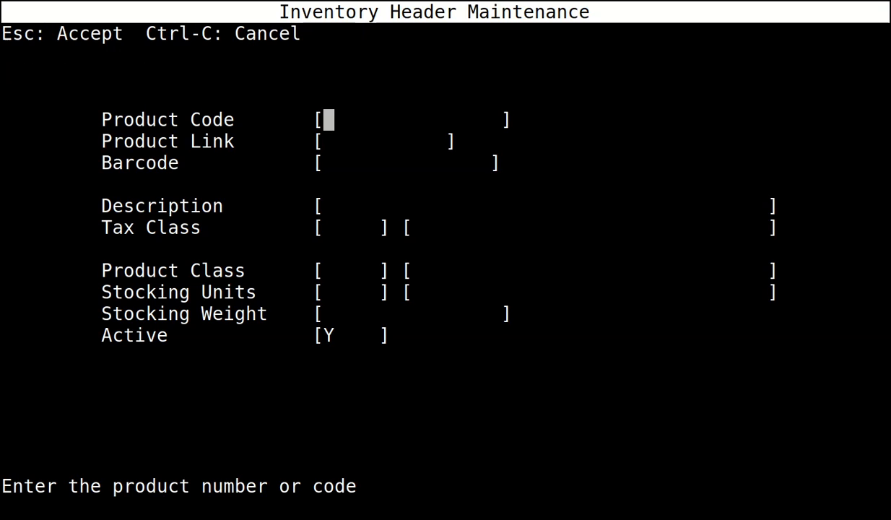
{"action": "type", "text": "PRD"}
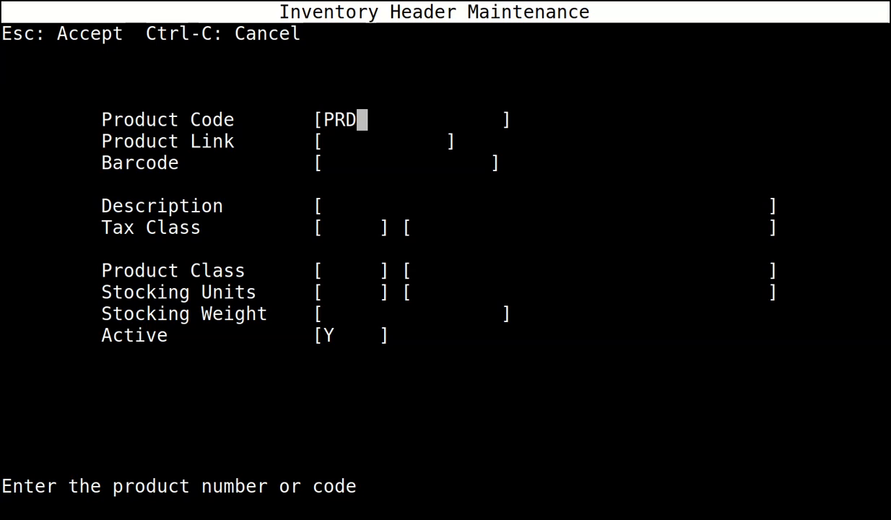
{"action": "type", "text": "-T"}
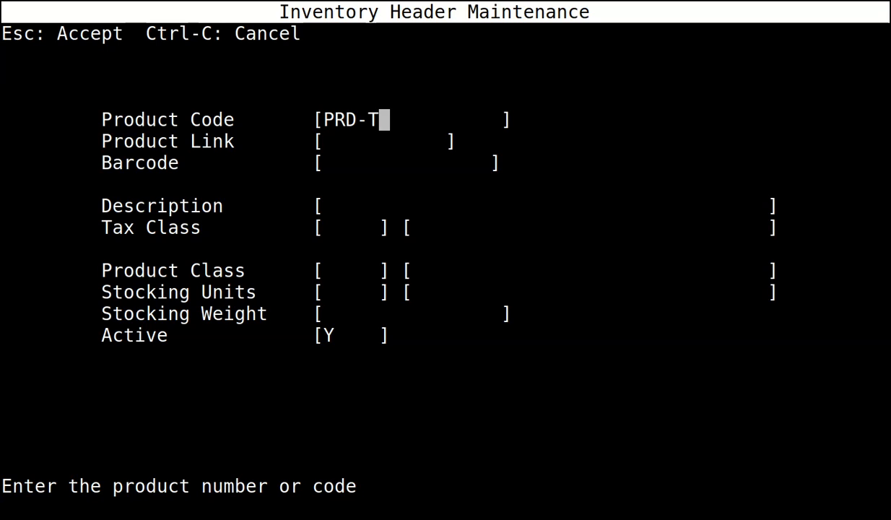
{"action": "key", "text": "Return"}
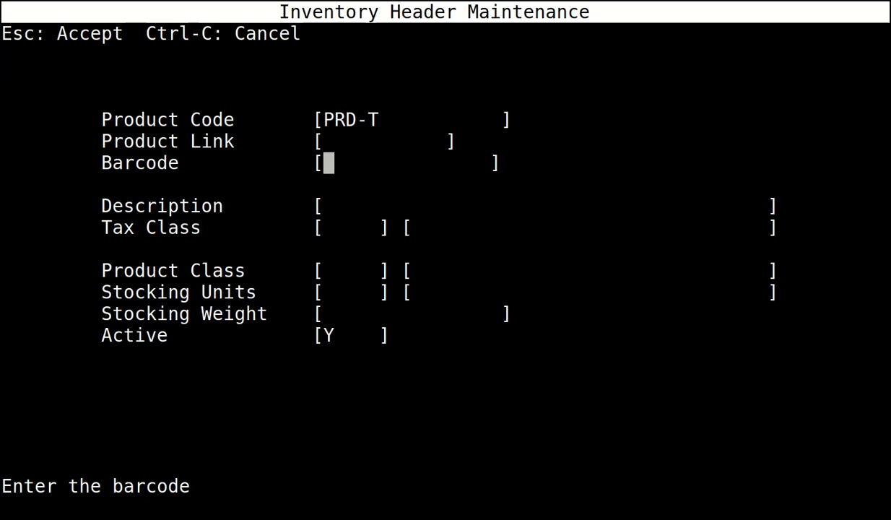
{"action": "key", "text": "Return"}
{"action": "type", "text": "PROD"}
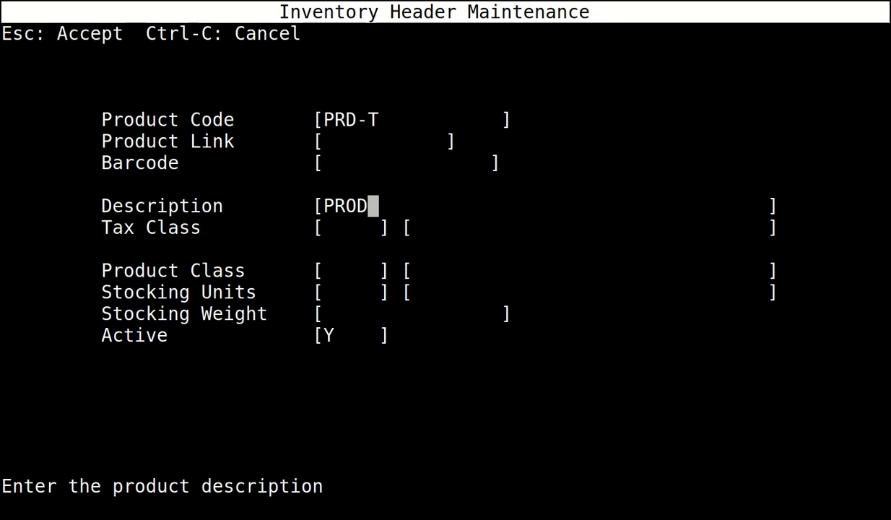
{"action": "type", "text": "UCT TAXABLE"}
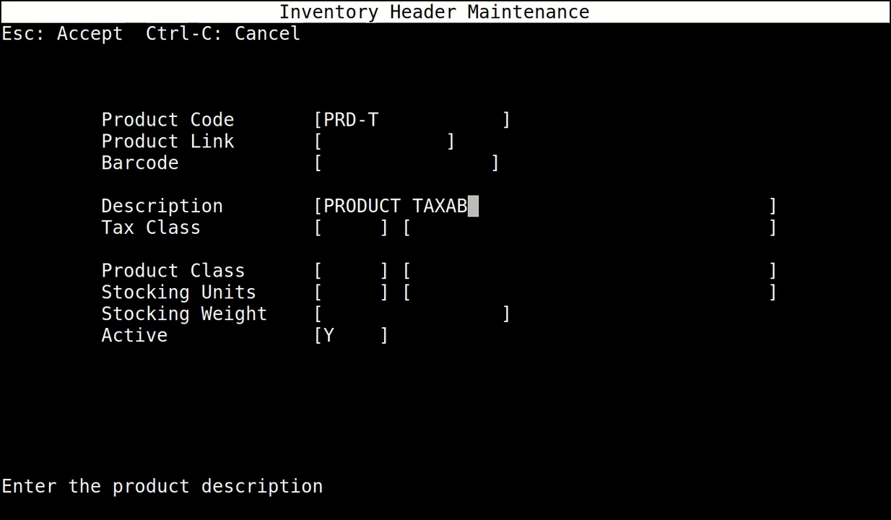
{"action": "key", "text": "Return"}
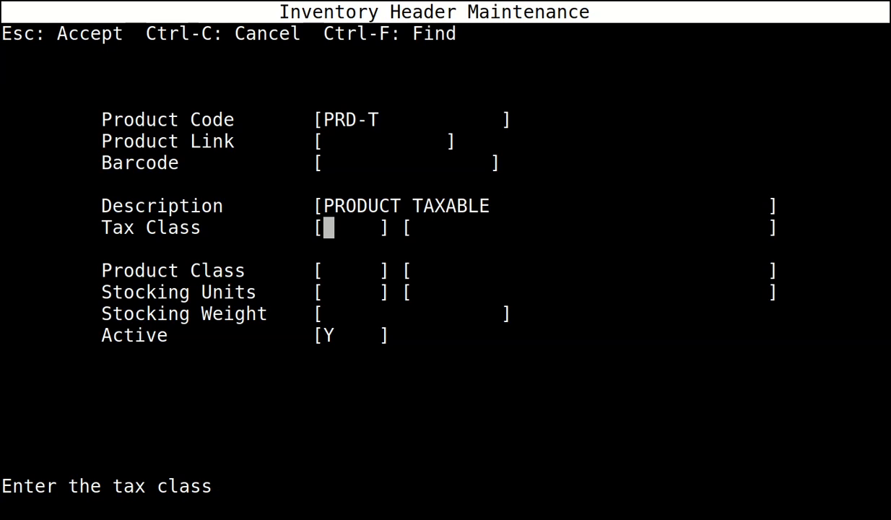
Give PRD-T tax class TAX, product class MISC and stocking unit EACH, and save it.
{"action": "type", "text": "TAX"}
{"action": "key", "text": "Return"}
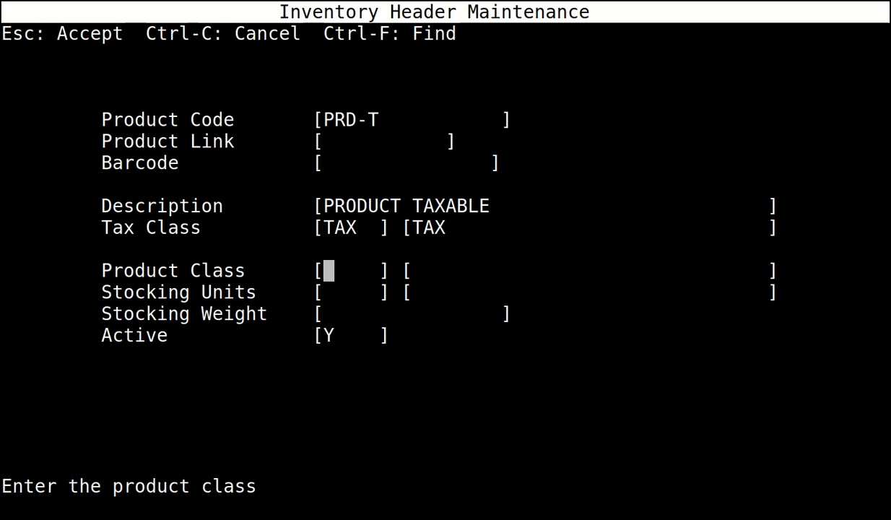
{"action": "type", "text": "MISC"}
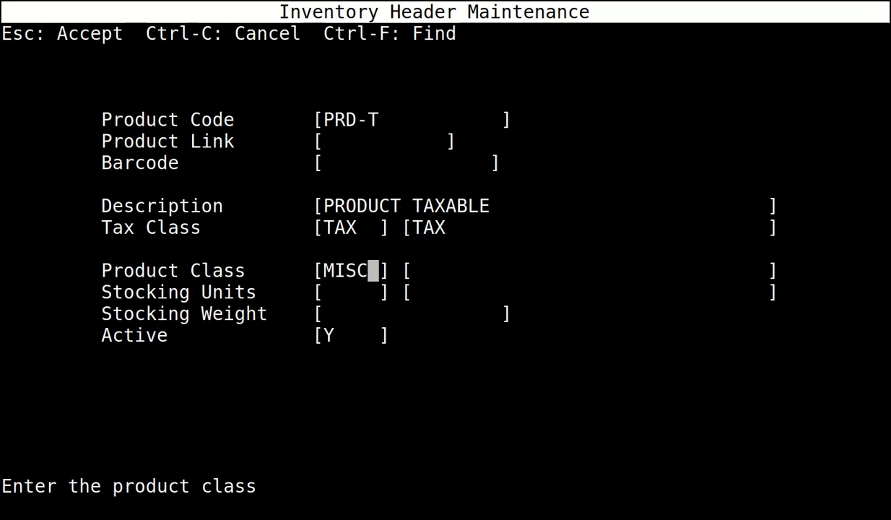
{"action": "key", "text": "Return"}
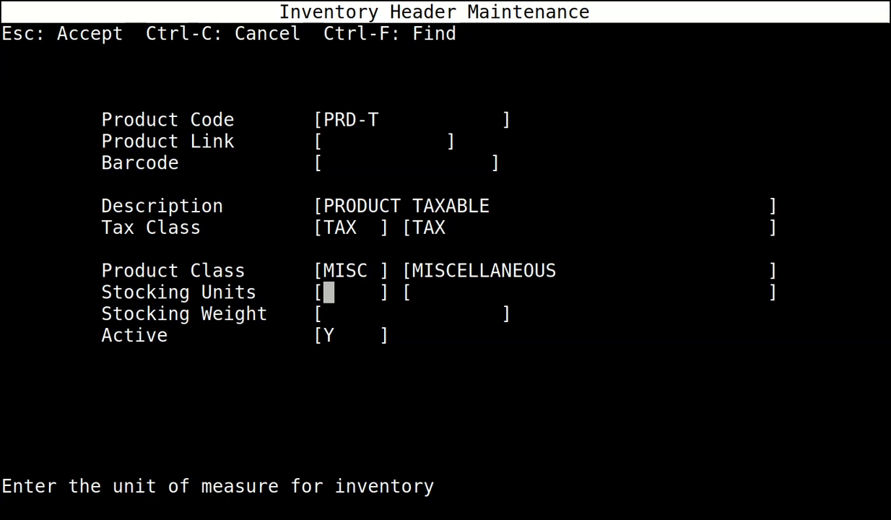
{"action": "type", "text": "E"}
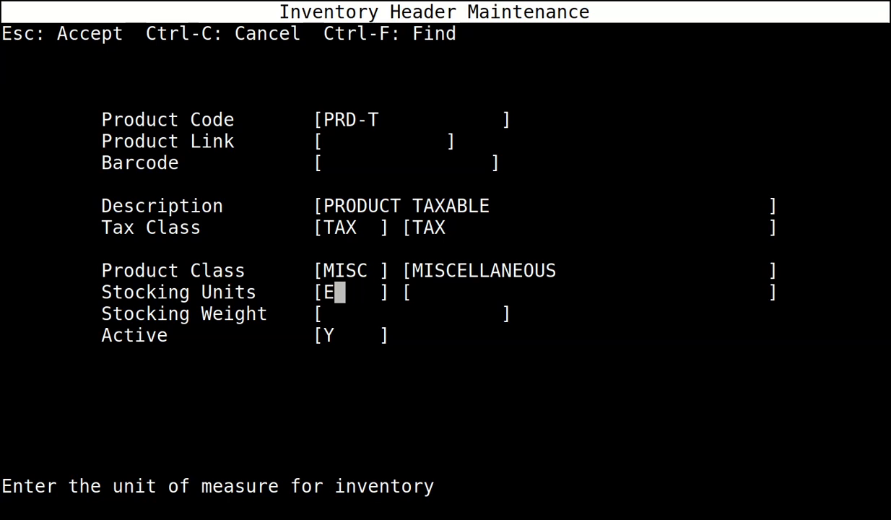
{"action": "type", "text": "ACH"}
{"action": "key", "text": "Return"}
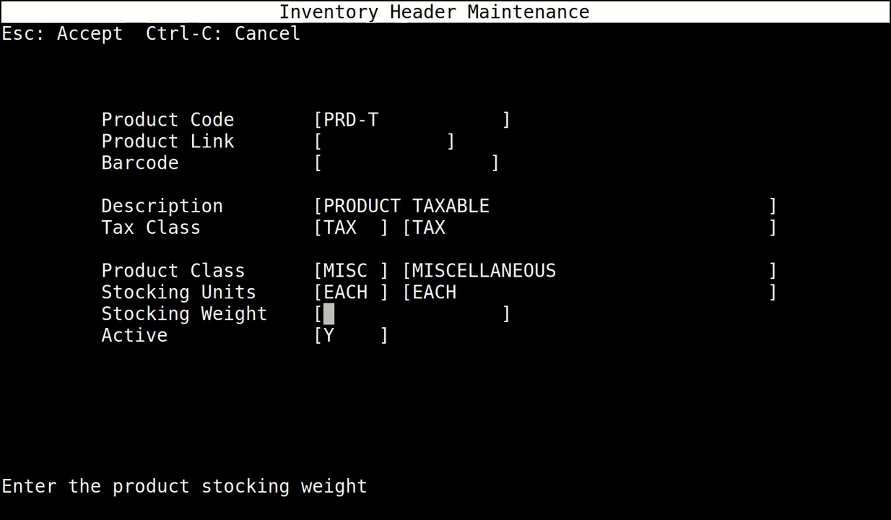
{"action": "key", "text": "Escape"}
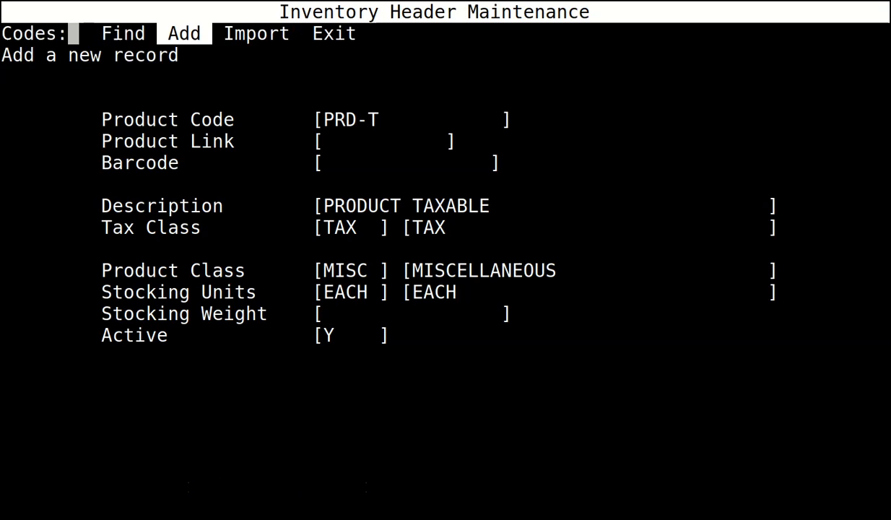
{"action": "key", "text": "Return"}
Enter product code PRD-NT with no barcode and description PRODUCT NON TAXABLE.
{"action": "type", "text": "PRD-NT"}
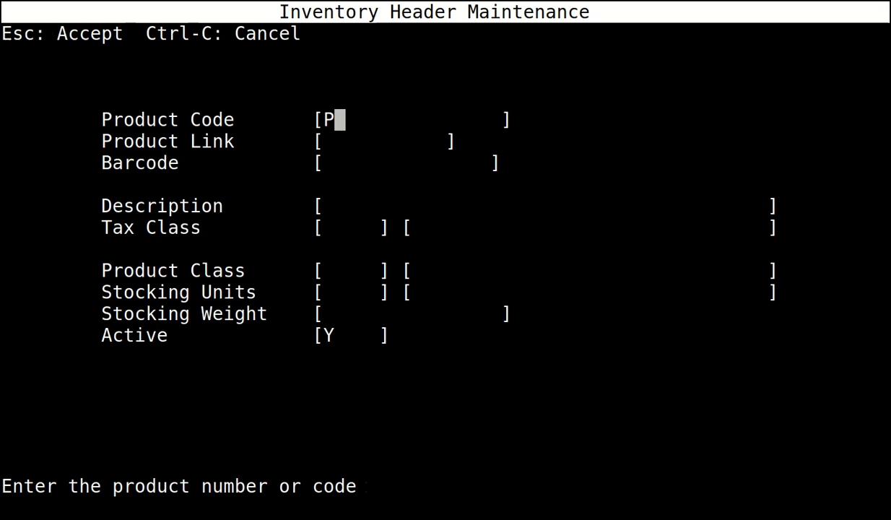
{"action": "key", "text": "Return"}
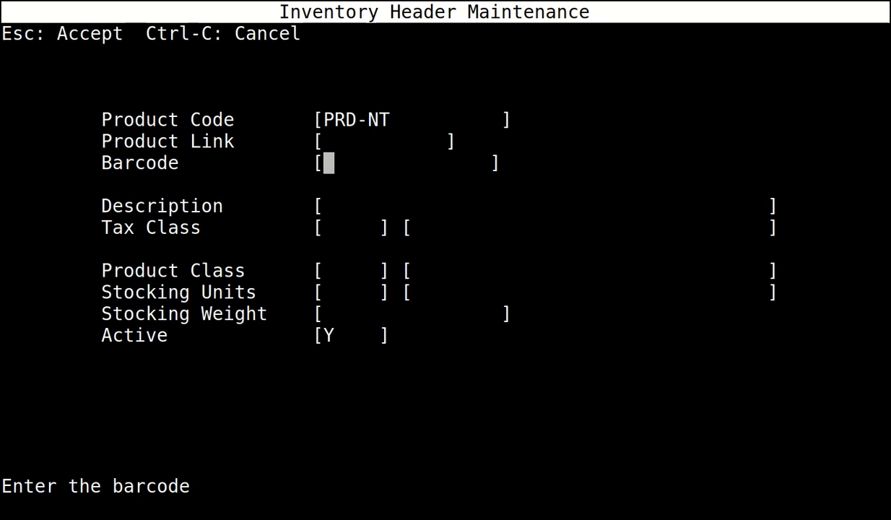
{"action": "key", "text": "Return"}
{"action": "type", "text": "PR"}
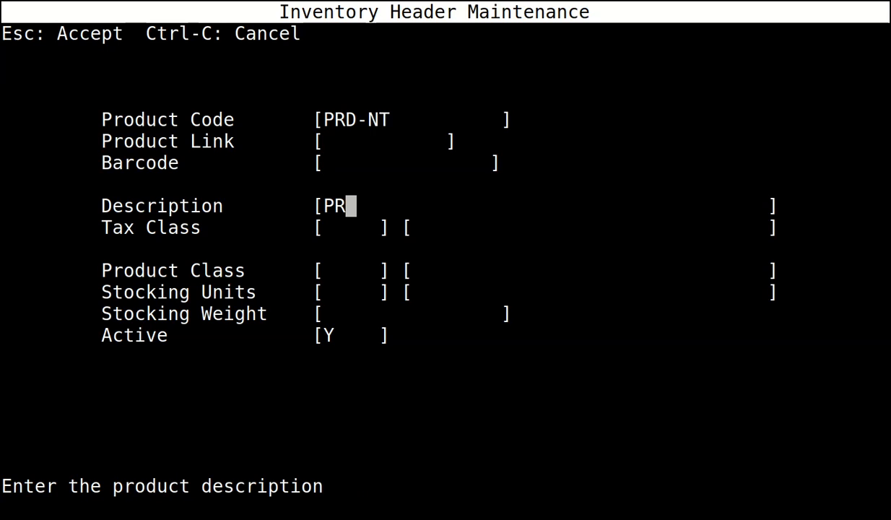
{"action": "type", "text": "ODUCT NON TAXABLE"}
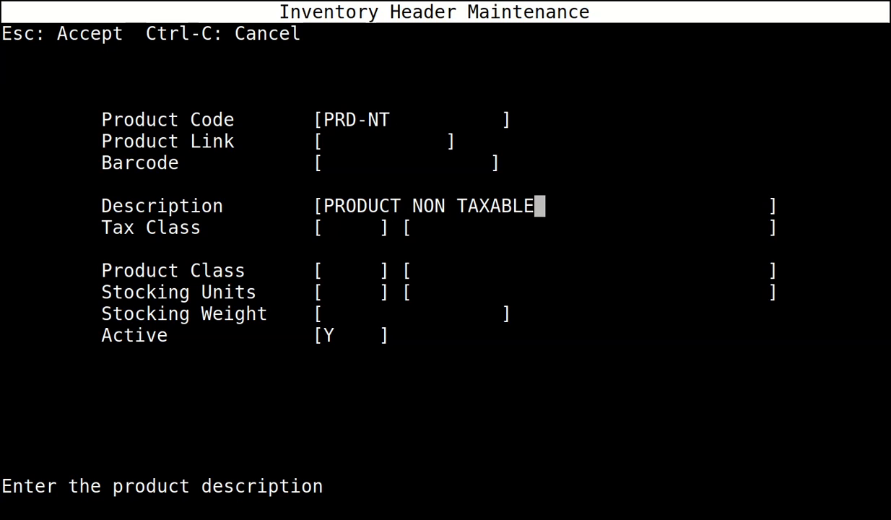
{"action": "key", "text": "Return"}
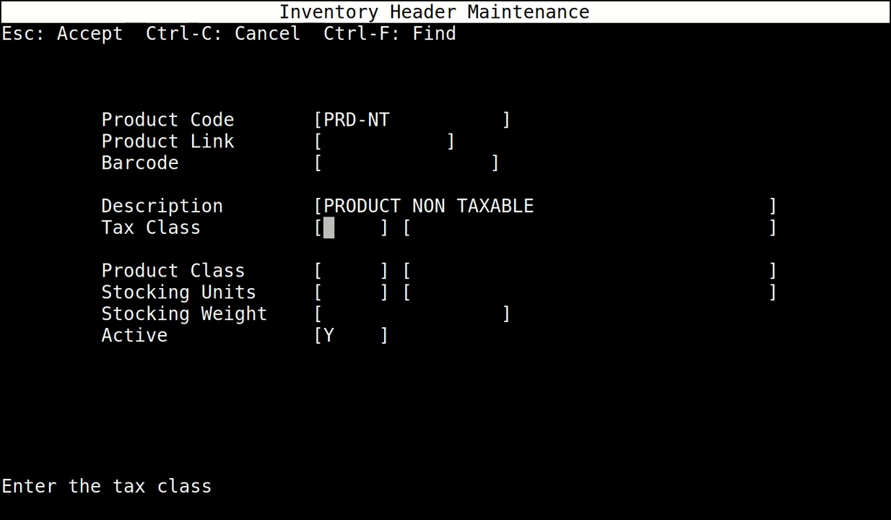
Give PRD-NT tax class NOTAX, class MISC and unit EACH, save it, and exit to the Inventory menu.
{"action": "type", "text": "NOTAX"}
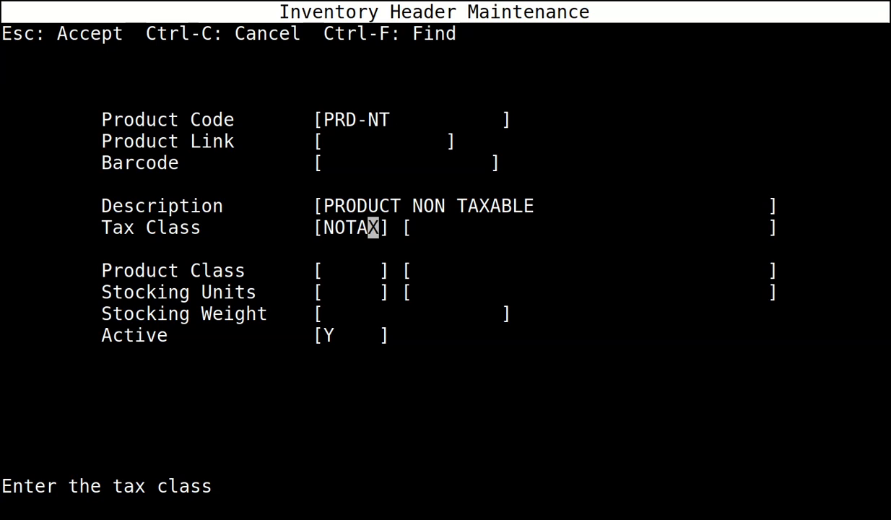
{"action": "key", "text": "Return"}
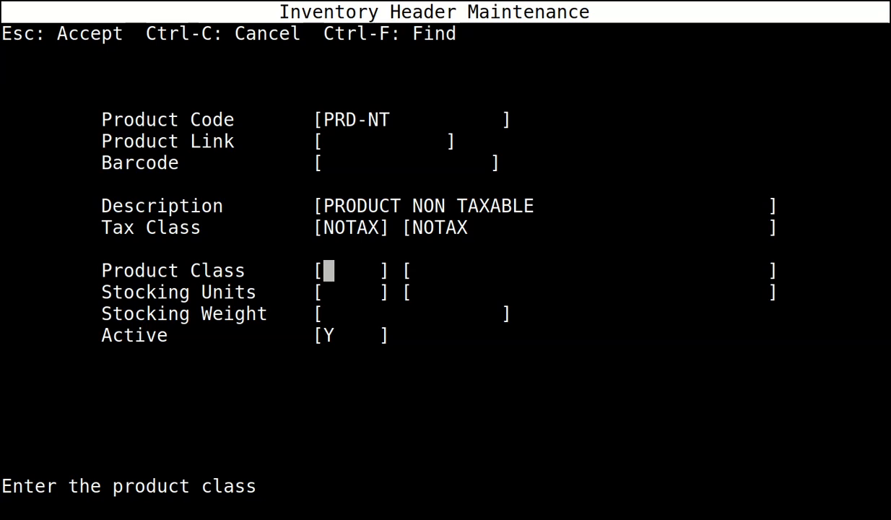
{"action": "type", "text": "MISC"}
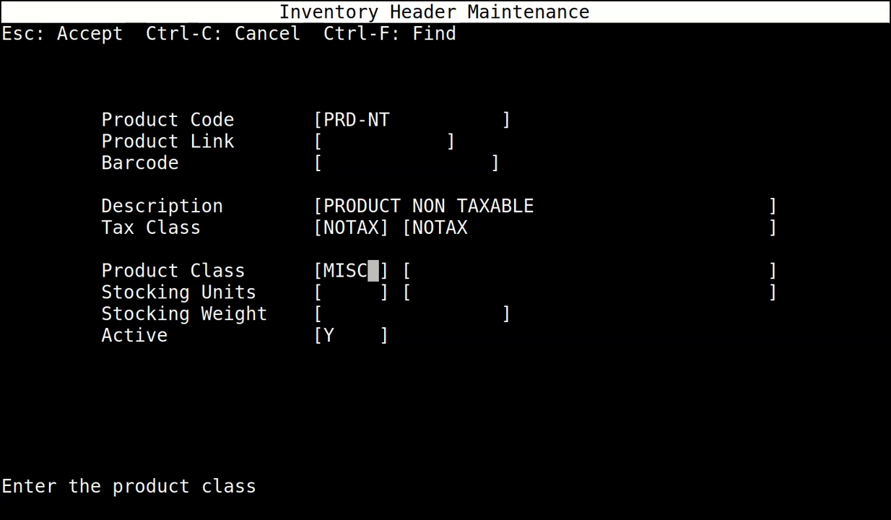
{"action": "key", "text": "Return"}
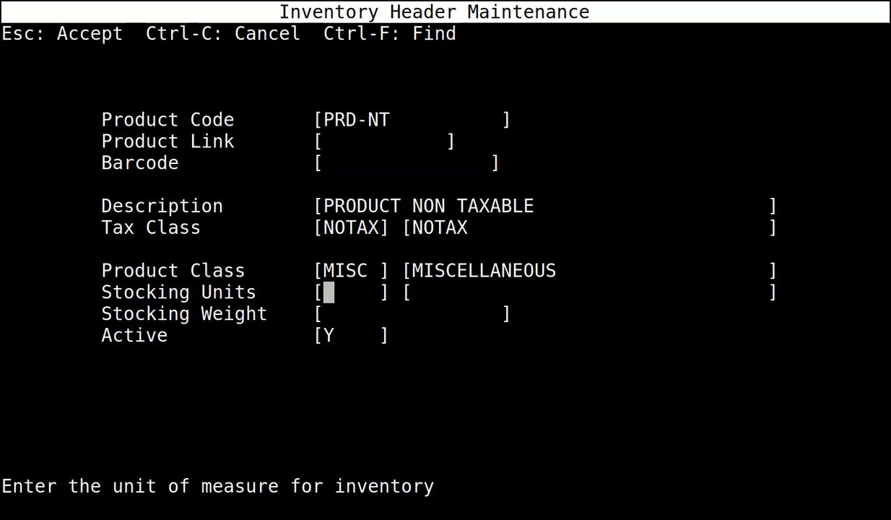
{"action": "type", "text": "UEAC"}
{"action": "key", "text": "BackSpace"}
{"action": "key", "text": "BackSpace"}
{"action": "key", "text": "BackSpace"}
{"action": "key", "text": "BackSpace"}
{"action": "type", "text": "EACH"}
{"action": "key", "text": "Return"}
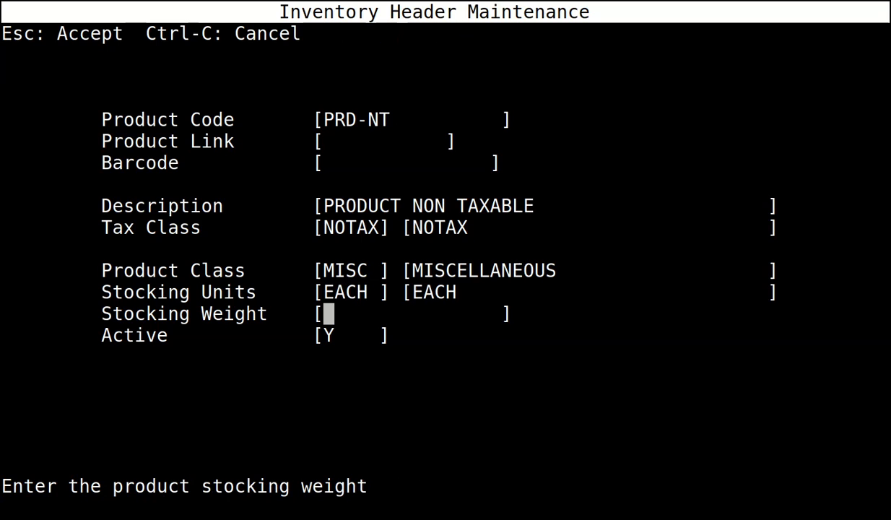
{"action": "key", "text": "Escape"}
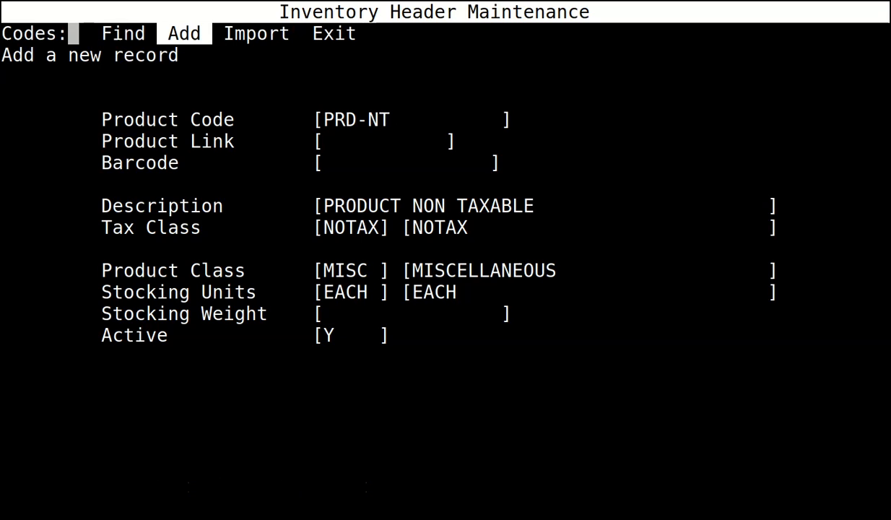
{"action": "key", "text": "e"}
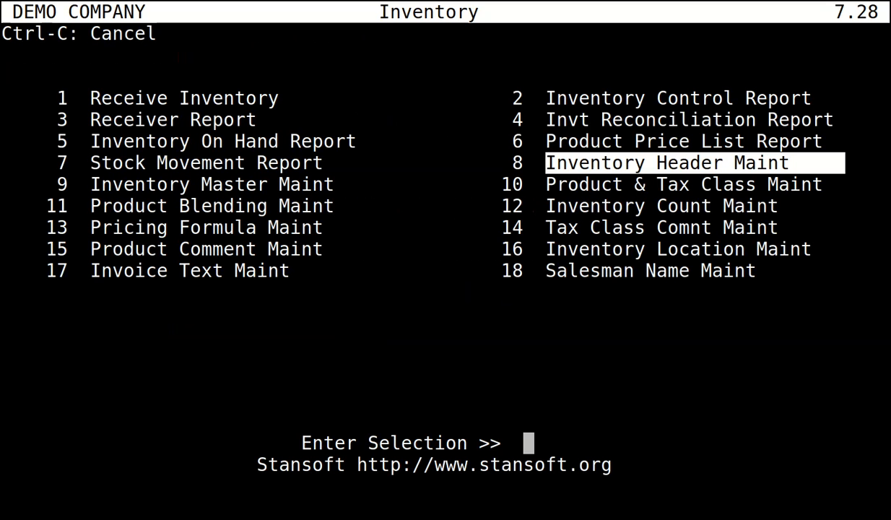
In Inventory Master Maintenance, start a record for profit center 0 (COMPANY WIDE), product PRD-T.
{"action": "key", "text": "Down"}
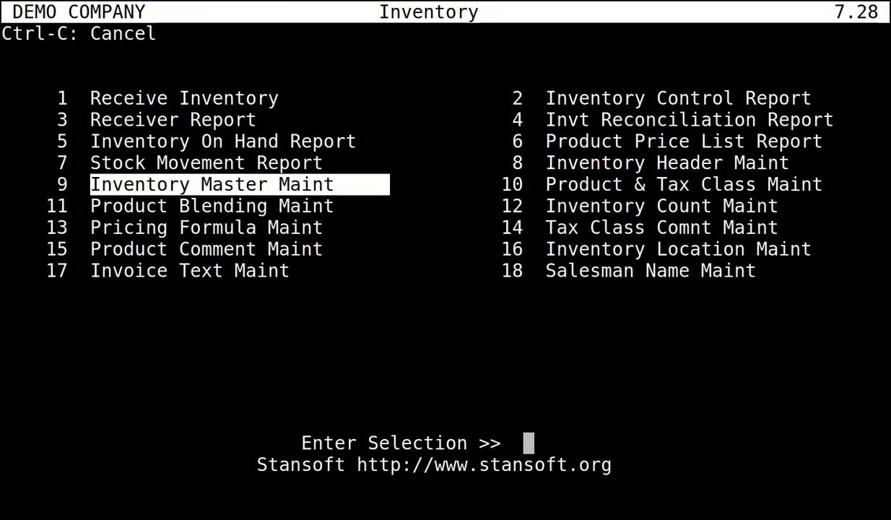
{"action": "key", "text": "Return"}
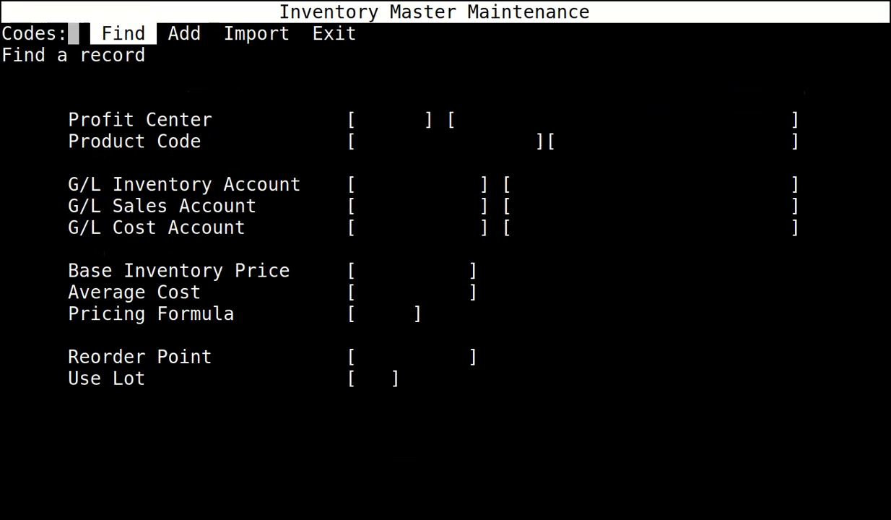
{"action": "key", "text": "Return"}
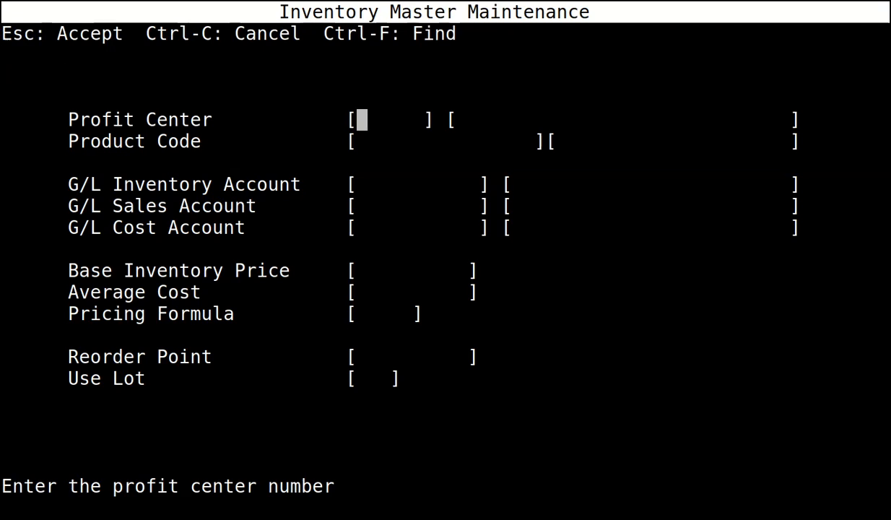
{"action": "type", "text": "0"}
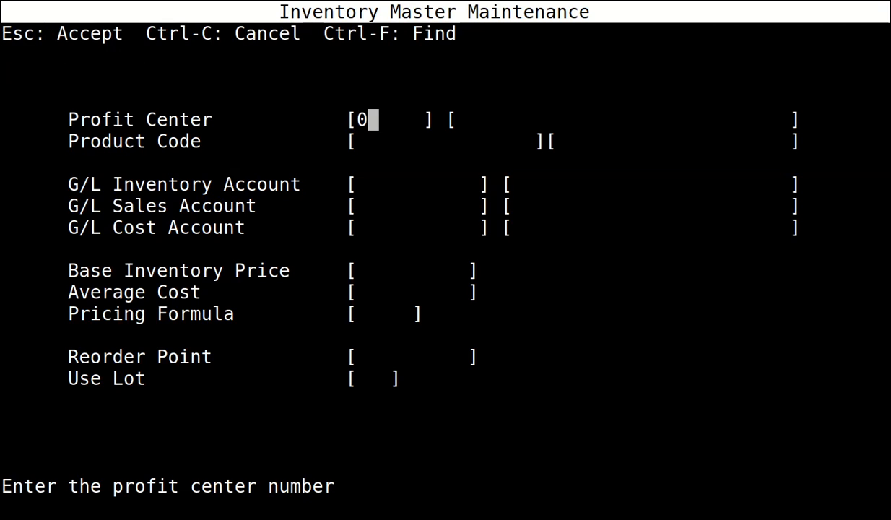
{"action": "key", "text": "Return"}
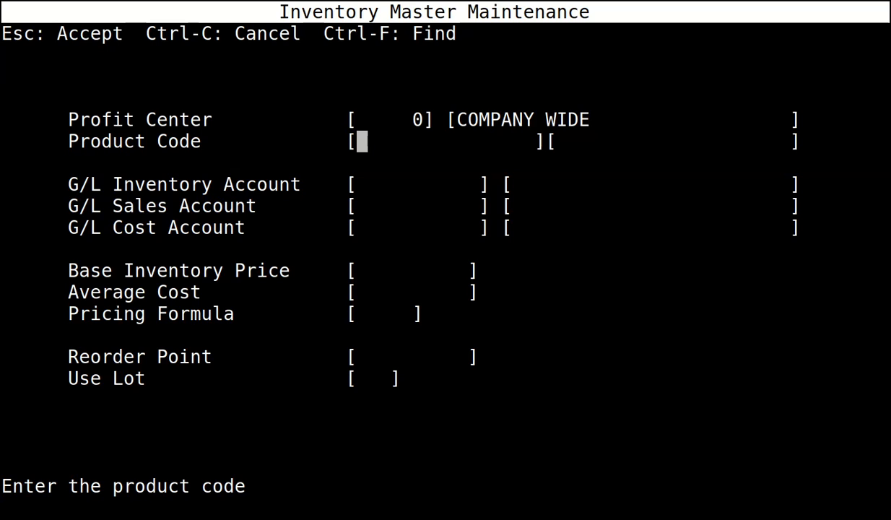
{"action": "type", "text": "PR"}
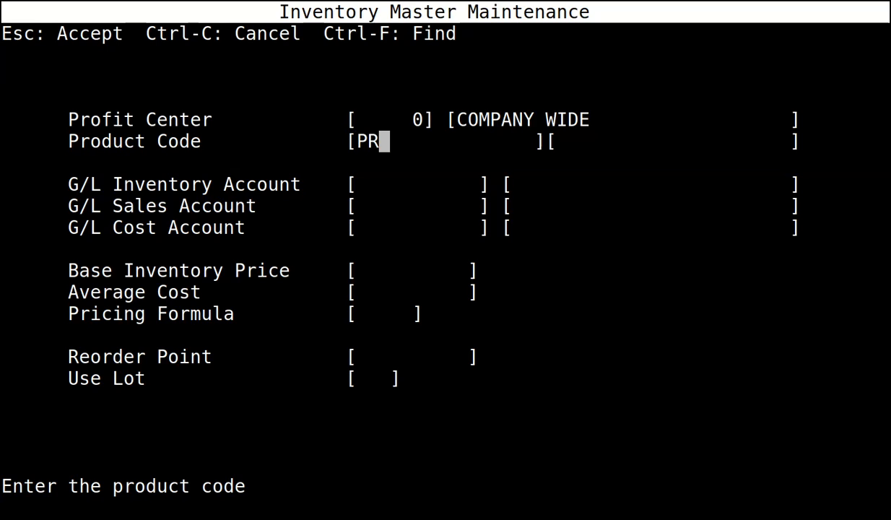
{"action": "type", "text": "D-T"}
{"action": "key", "text": "Return"}
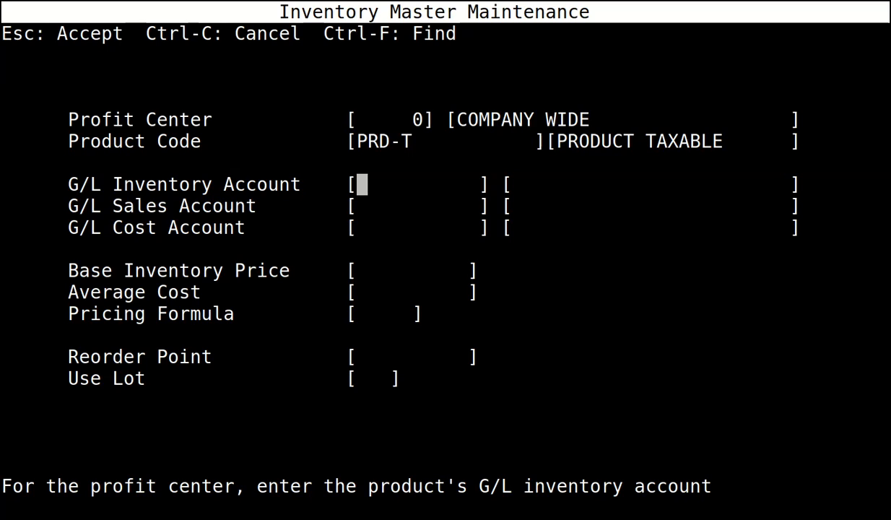
Set PRD-T accounts 2000/5000/6000, zero price and cost, pricing formula ALL, and accept the record.
{"action": "type", "text": "2000"}
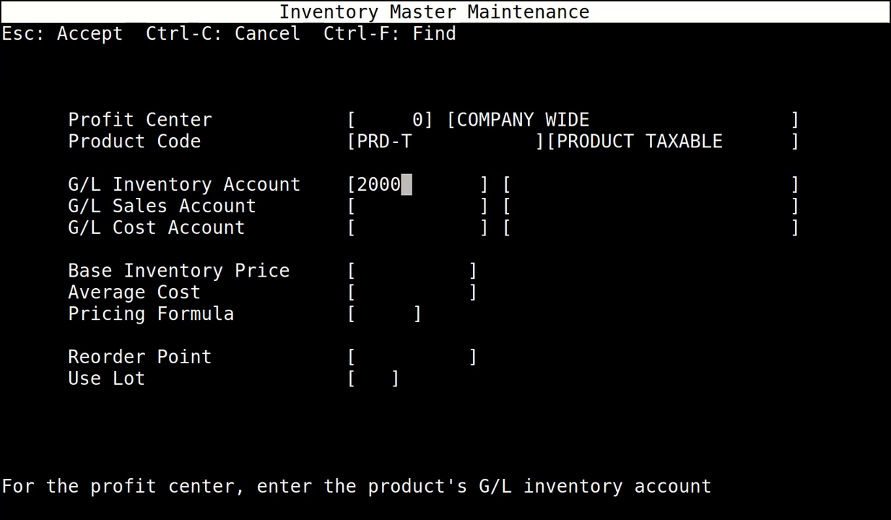
{"action": "key", "text": "Return"}
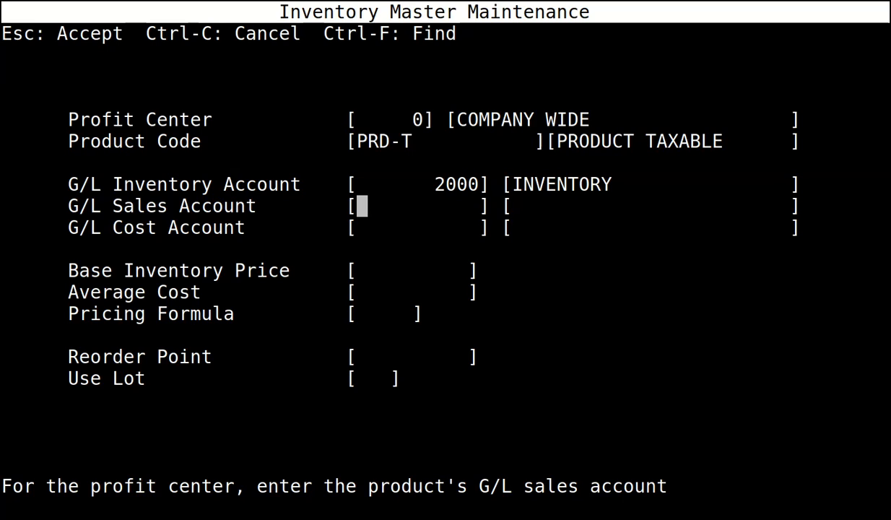
{"action": "type", "text": "5000"}
{"action": "key", "text": "Return"}
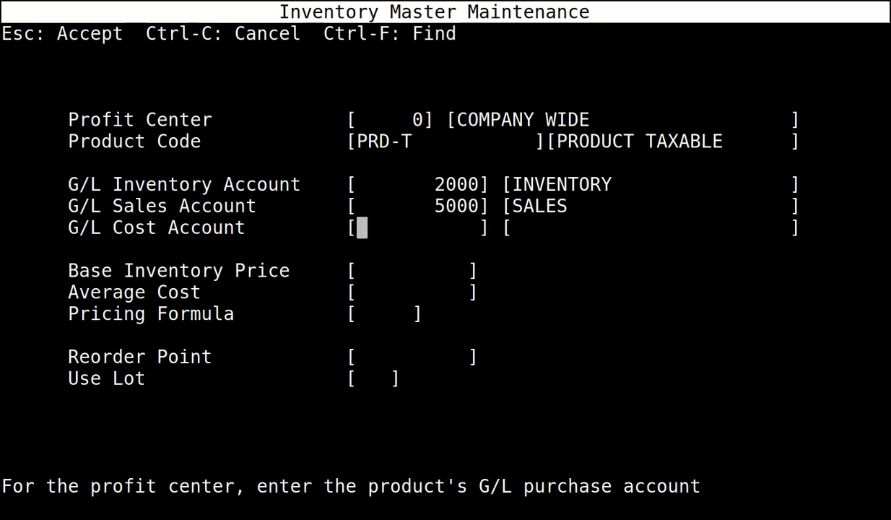
{"action": "type", "text": "6000"}
{"action": "key", "text": "Return"}
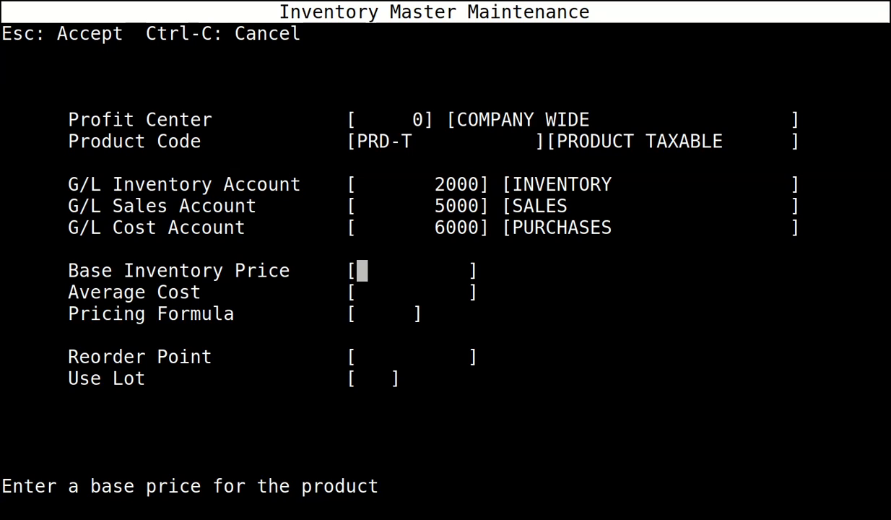
{"action": "key", "text": "Return"}
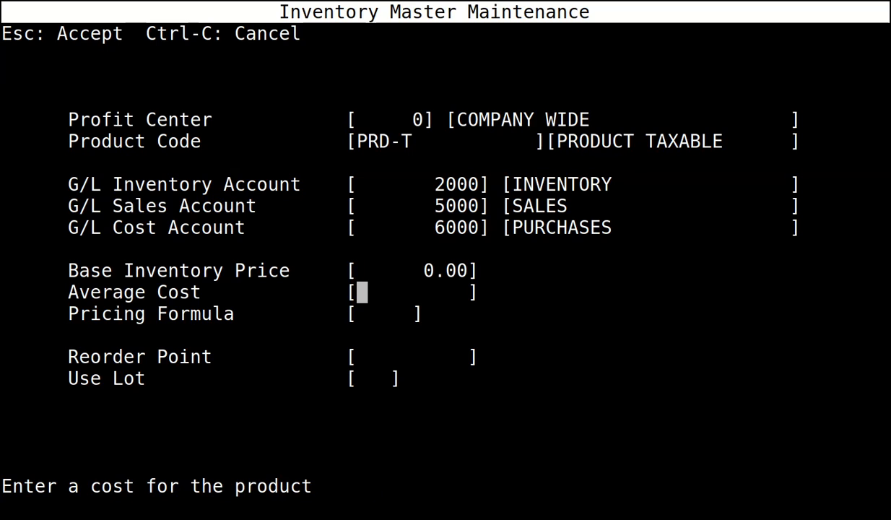
{"action": "key", "text": "Return"}
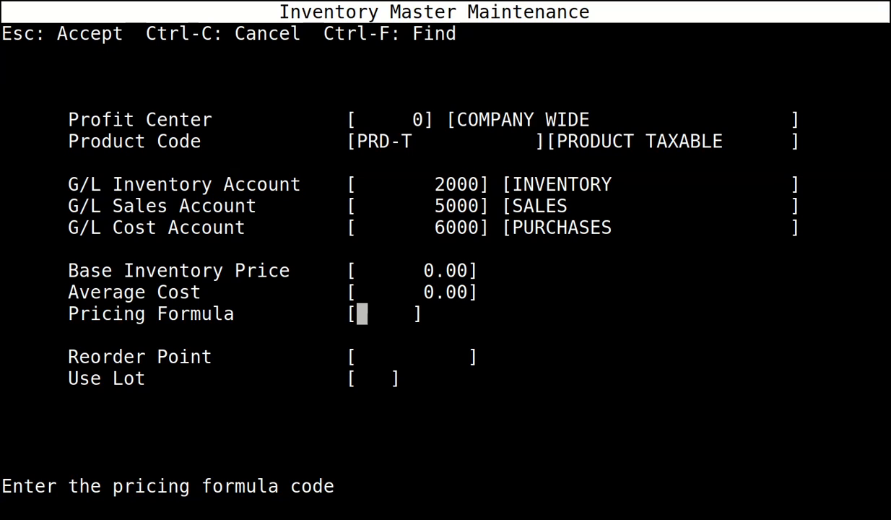
{"action": "type", "text": "ALL"}
{"action": "key", "text": "Return"}
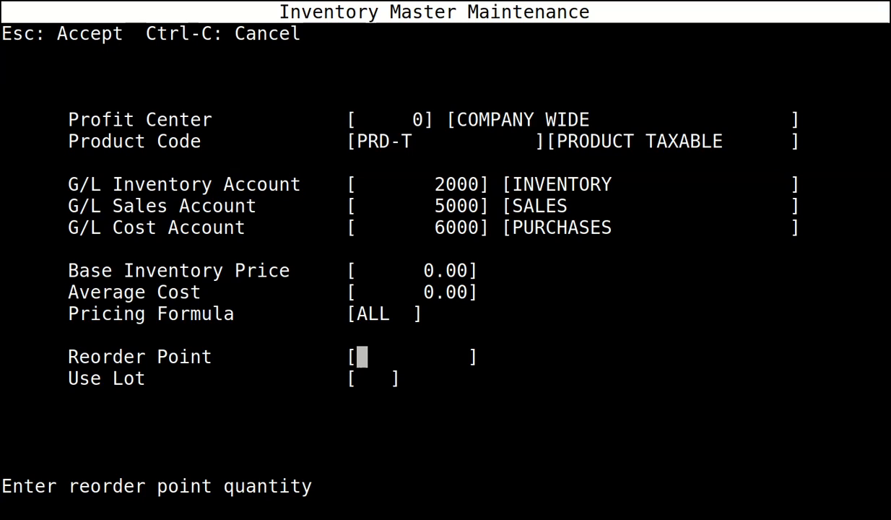
{"action": "key", "text": "Escape"}
Start a company-wide inventory record for PRD-NT with inventory account 2000.
{"action": "key", "text": "Return"}
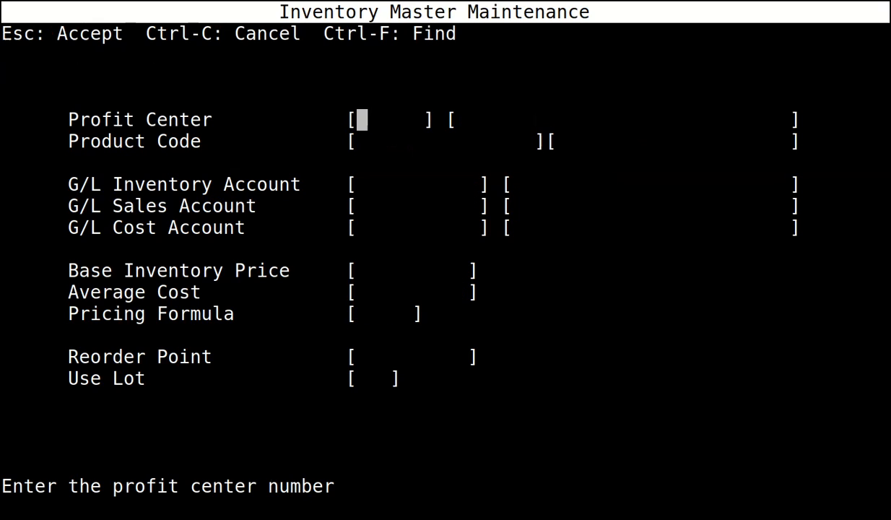
{"action": "key", "text": "Return"}
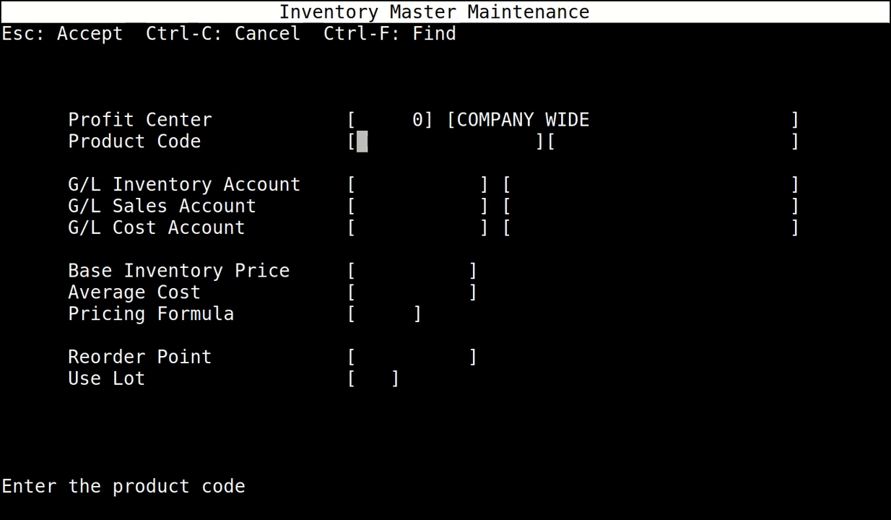
{"action": "type", "text": "PRD-NT"}
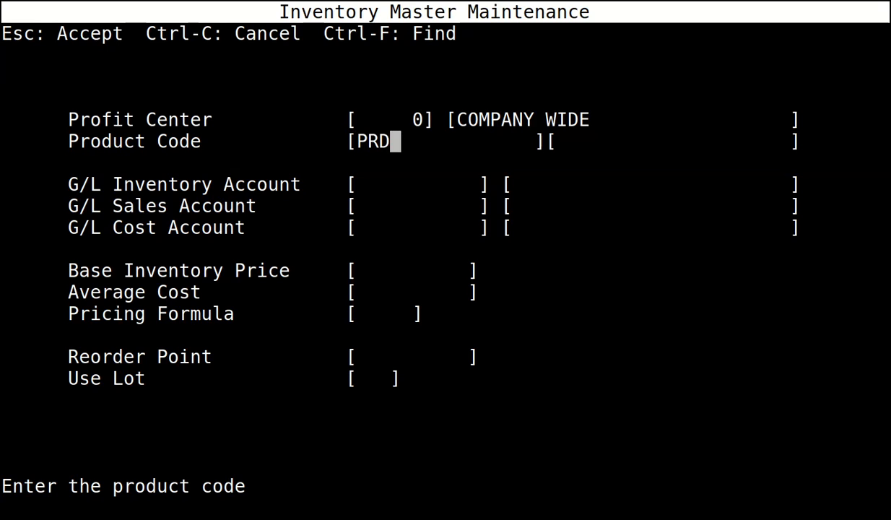
{"action": "key", "text": "Return"}
{"action": "type", "text": "200"}
{"action": "key", "text": "Return"}
{"action": "type", "text": "2000"}
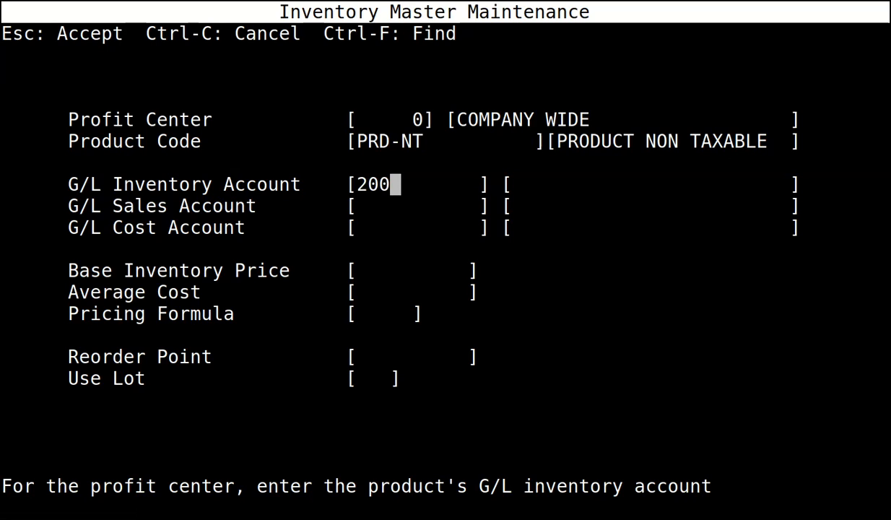
{"action": "key", "text": "Return"}
Set sales 5000, cost 6000, zero price and cost, pricing formula ALL, save, and leave maintenance.
{"action": "type", "text": "5000"}
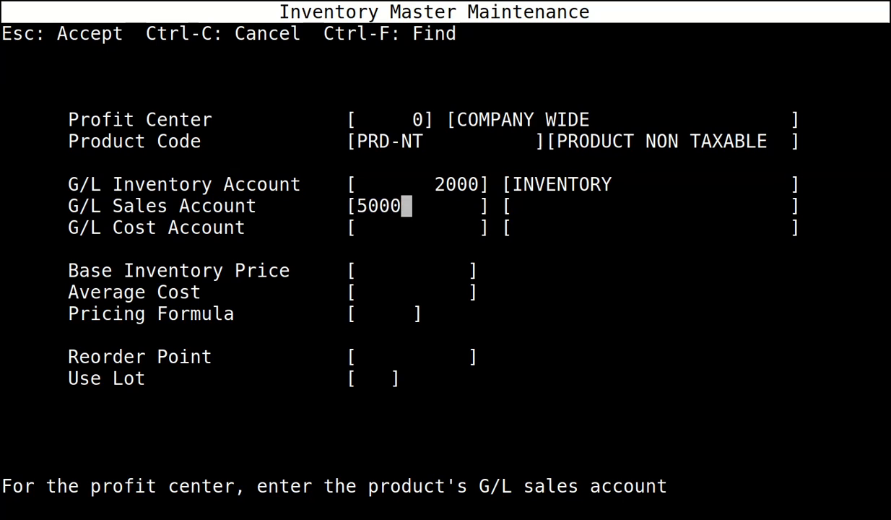
{"action": "key", "text": "Return"}
{"action": "type", "text": "6000"}
{"action": "key", "text": "Return"}
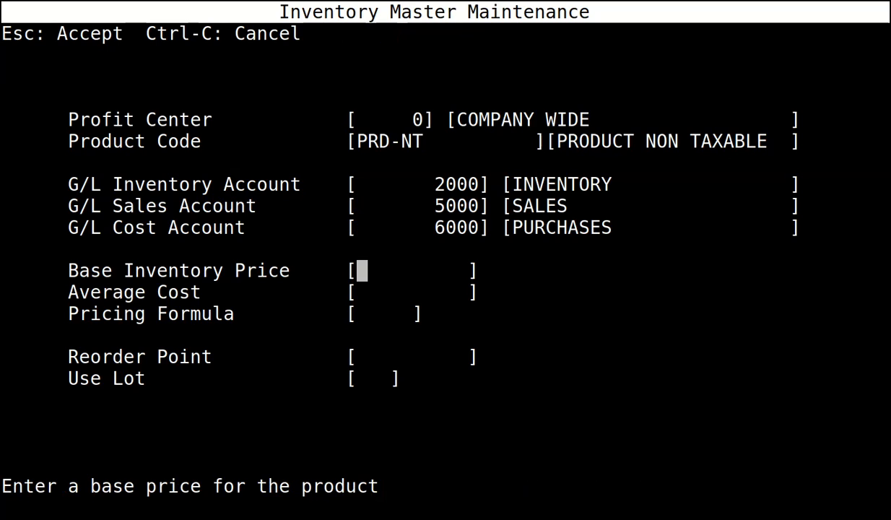
{"action": "key", "text": "Return"}
{"action": "type", "text": "0"}
{"action": "key", "text": "Return"}
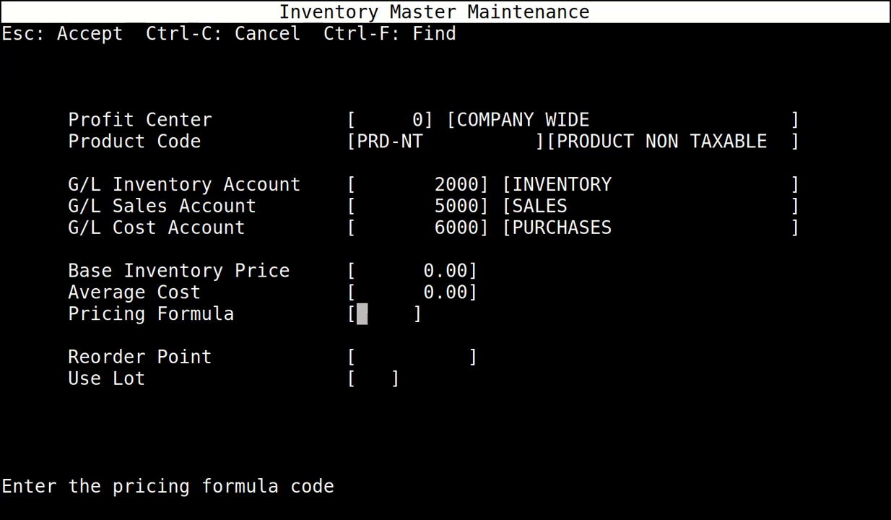
{"action": "type", "text": "ALL"}
{"action": "key", "text": "Return"}
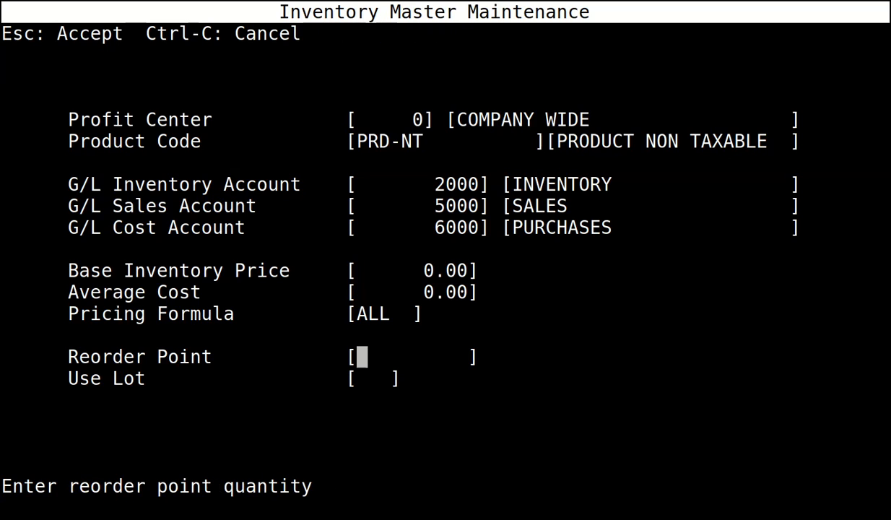
{"action": "key", "text": "Escape"}
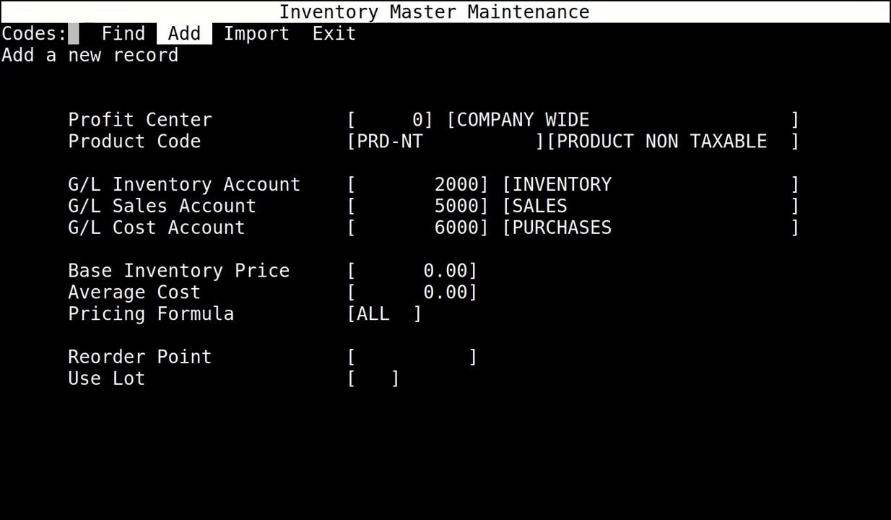
{"action": "key", "text": "Escape"}
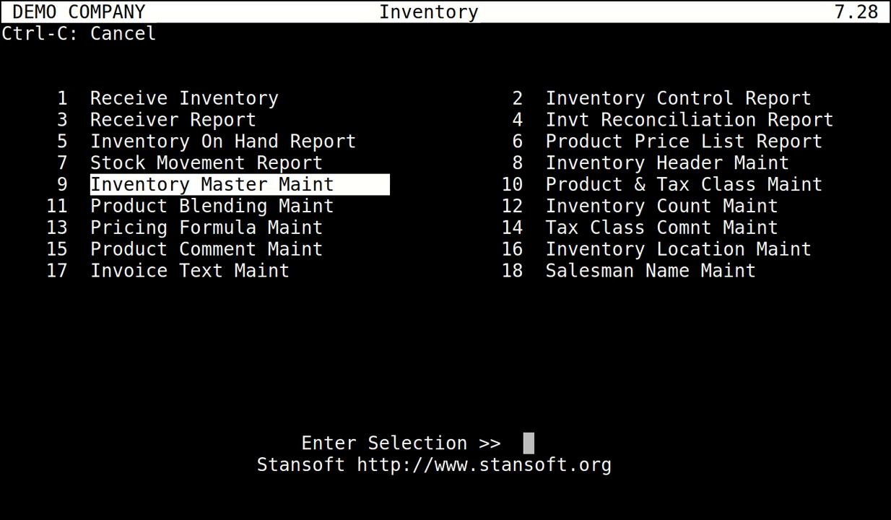
Open Accounts Receivable Transaction Type Maintenance and display the first transaction type.
{"action": "key", "text": "ctrl+c"}
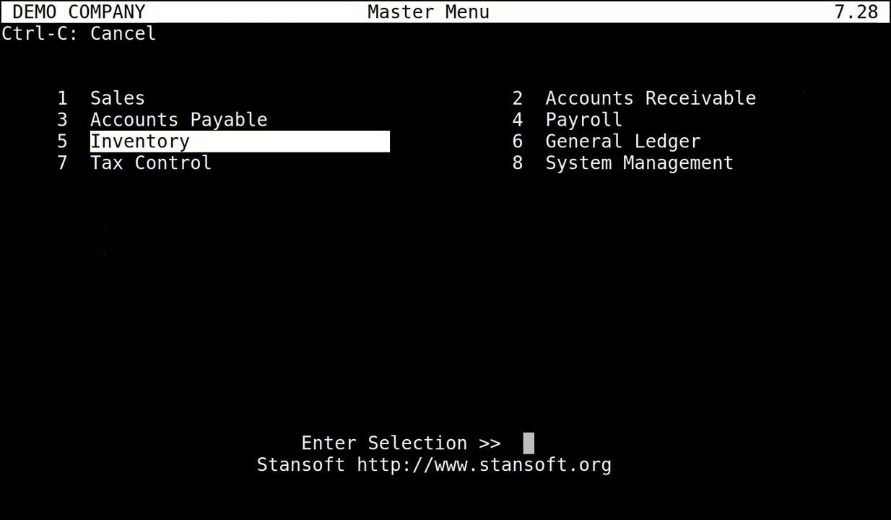
{"action": "key", "text": "Right"}
{"action": "key", "text": "Up"}
{"action": "key", "text": "Up"}
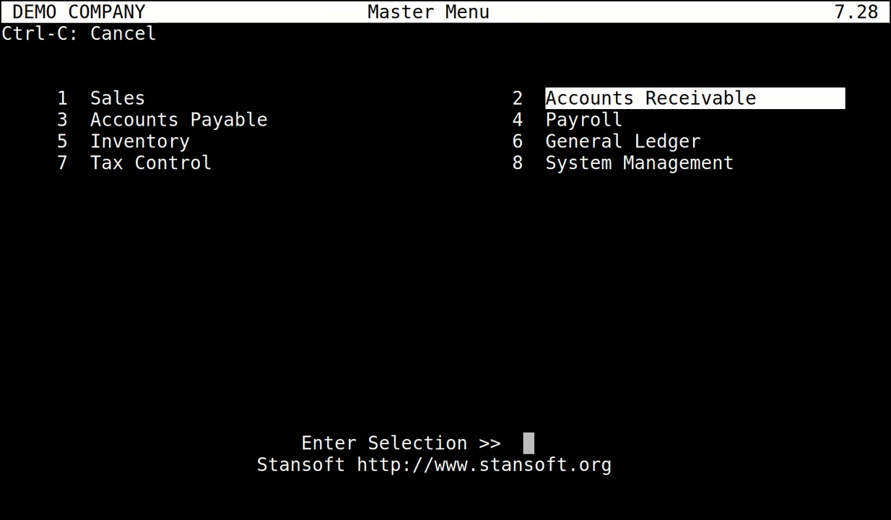
{"action": "key", "text": "Return"}
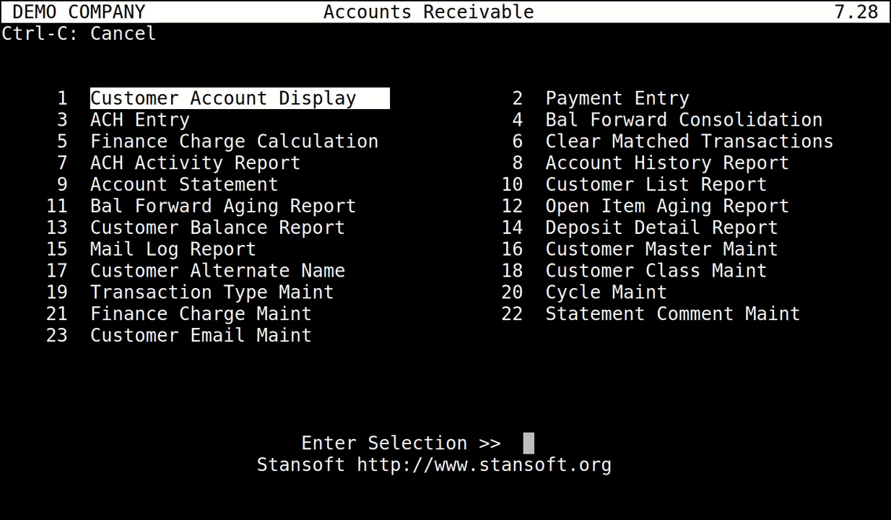
{"action": "key", "text": "Down"}
{"action": "key", "text": "Down"}
{"action": "key", "text": "Down"}
{"action": "key", "text": "Down"}
{"action": "key", "text": "Down"}
{"action": "key", "text": "Down"}
{"action": "key", "text": "Down"}
{"action": "key", "text": "Down"}
{"action": "key", "text": "Down"}
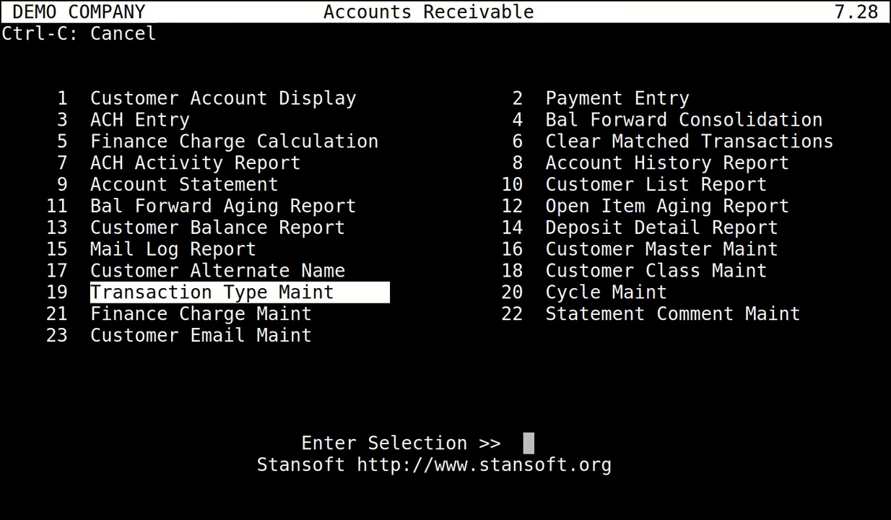
{"action": "key", "text": "Return"}
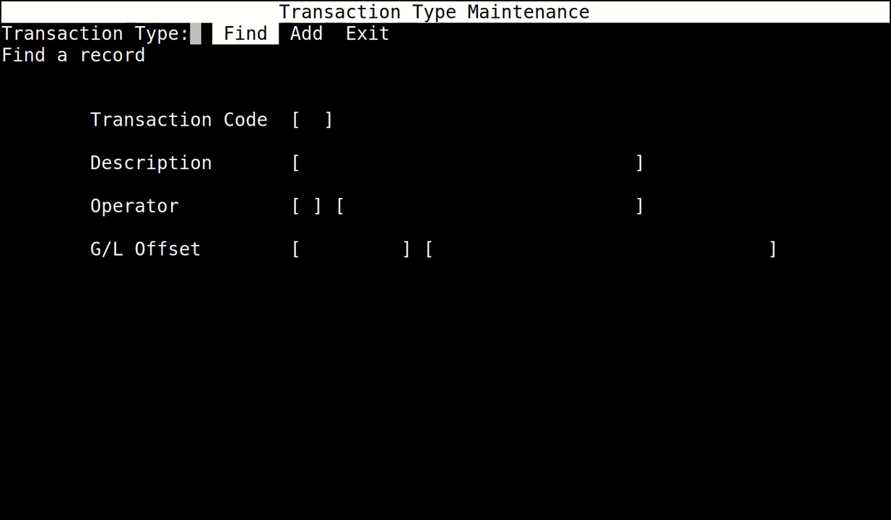
{"action": "key", "text": "Return"}
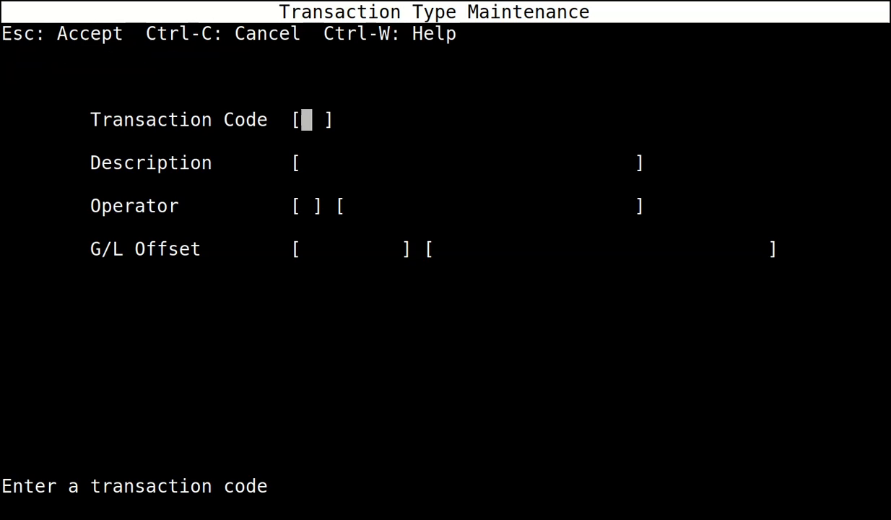
{"action": "key", "text": "Escape"}
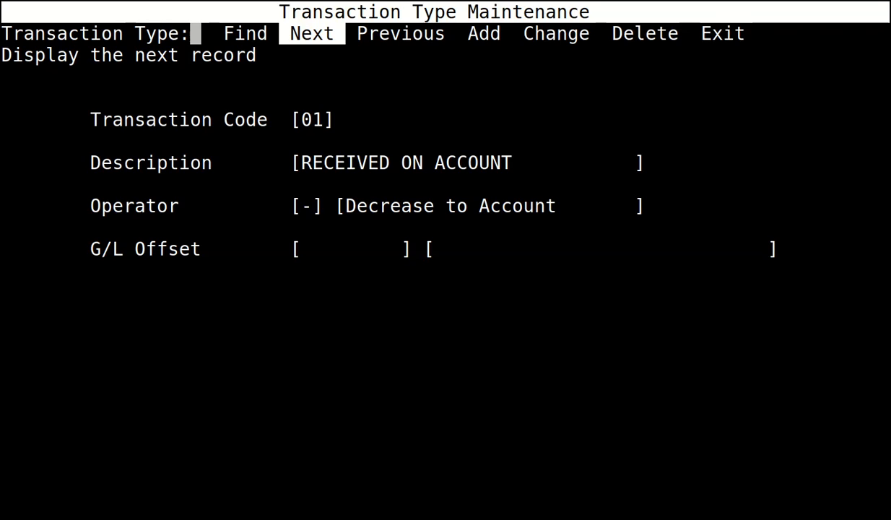
Set transaction type 01's G/L offset to 1050 BANK.
{"action": "key", "text": "c"}
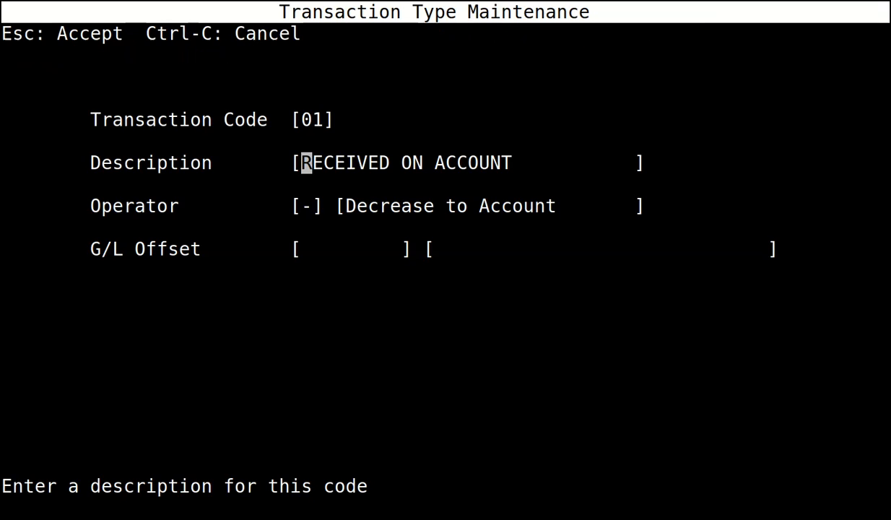
{"action": "key", "text": "Return"}
{"action": "key", "text": "Return"}
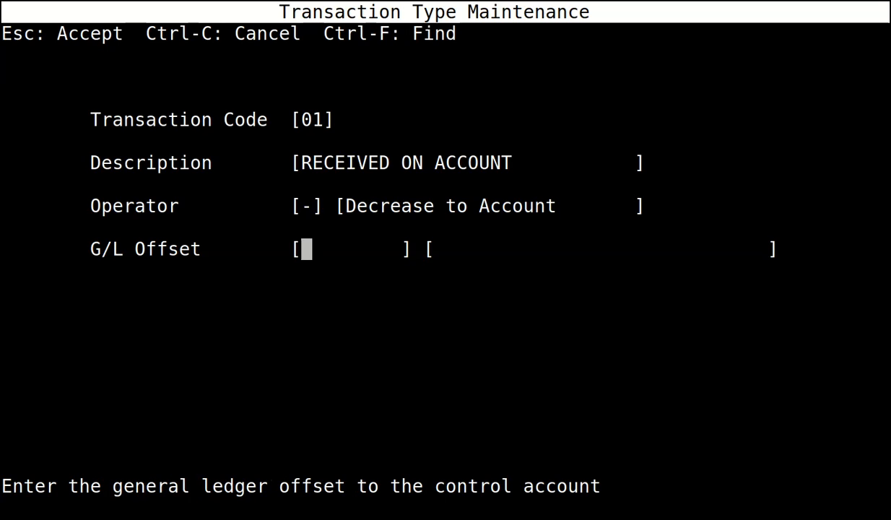
{"action": "type", "text": "1050"}
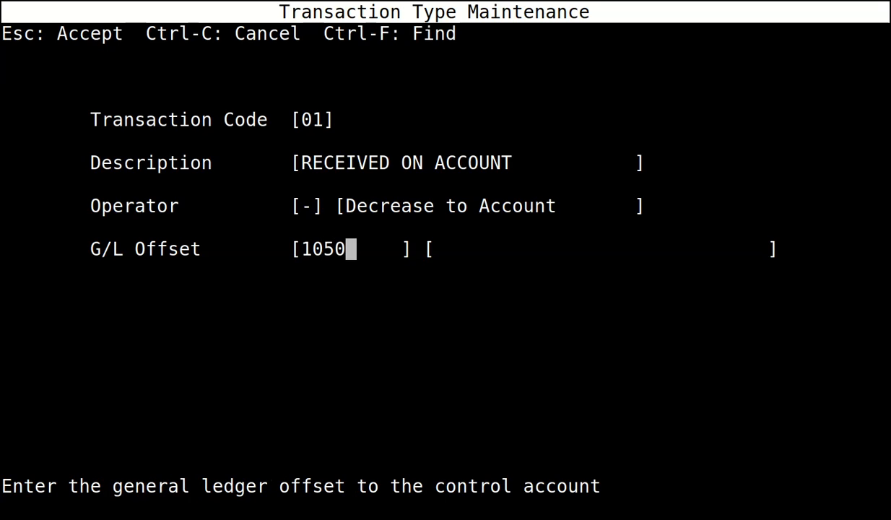
{"action": "key", "text": "Return"}
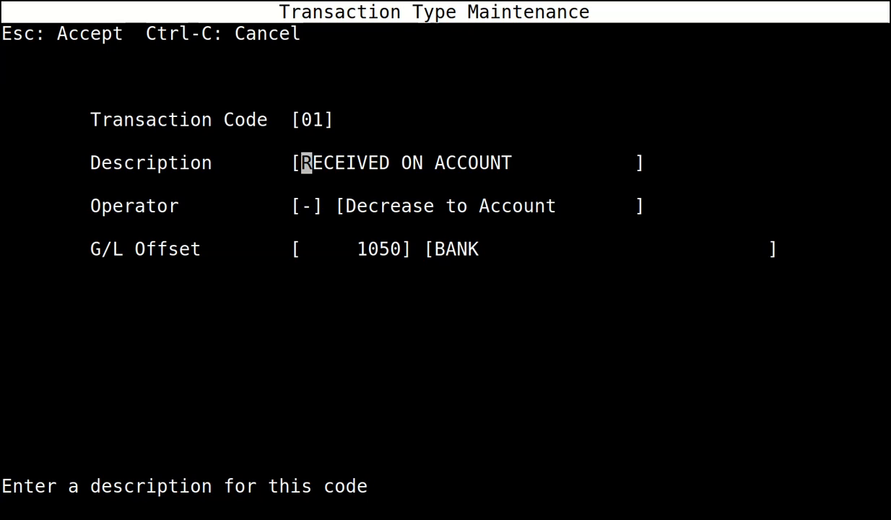
{"action": "key", "text": "Escape"}
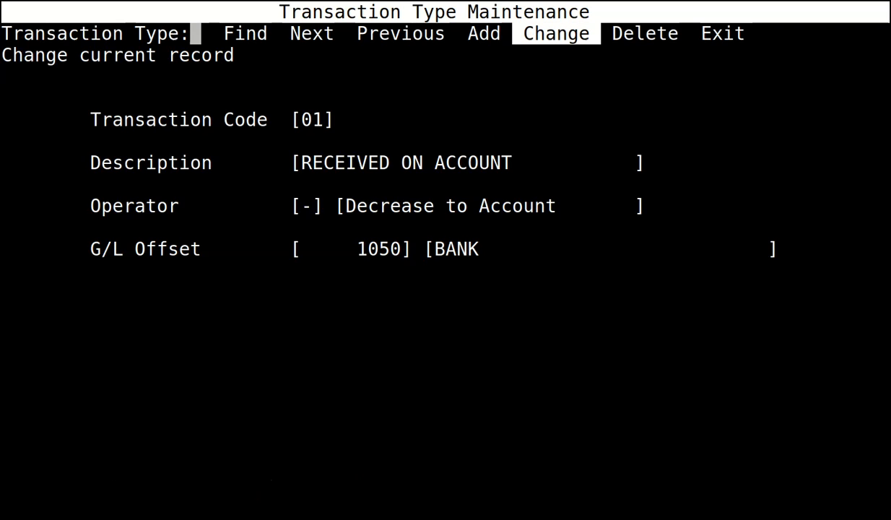
Set transaction type CC's G/L offset to 3990.
{"action": "key", "text": "Left"}
{"action": "key", "text": "Left"}
{"action": "key", "text": "Left"}
{"action": "key", "text": "Return"}
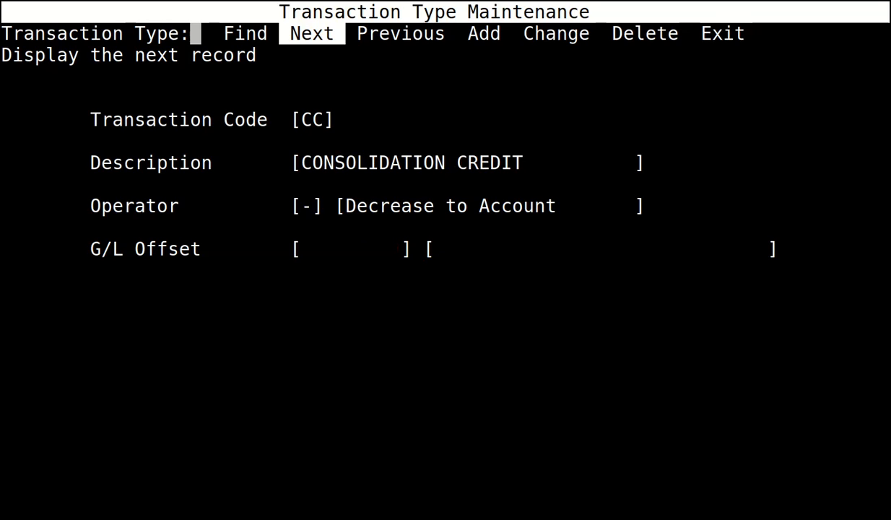
{"action": "key", "text": "c"}
{"action": "key", "text": "Return"}
{"action": "key", "text": "Return"}
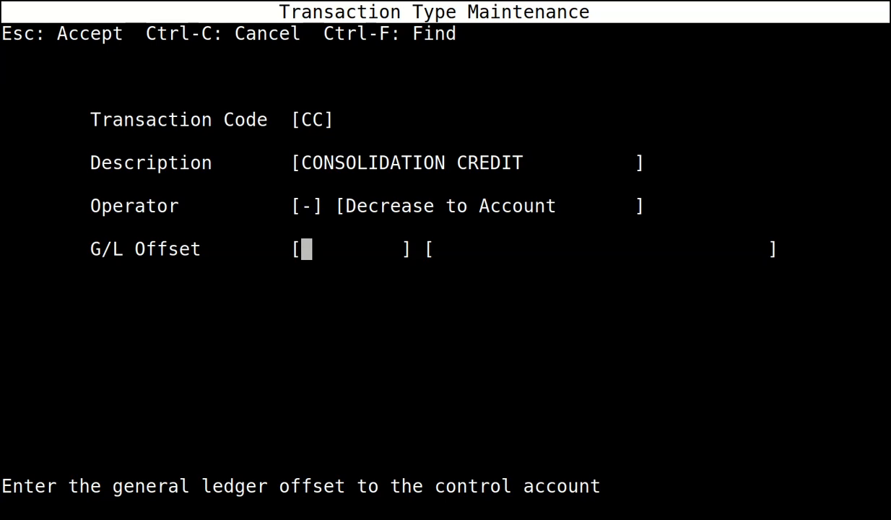
{"action": "type", "text": "3990"}
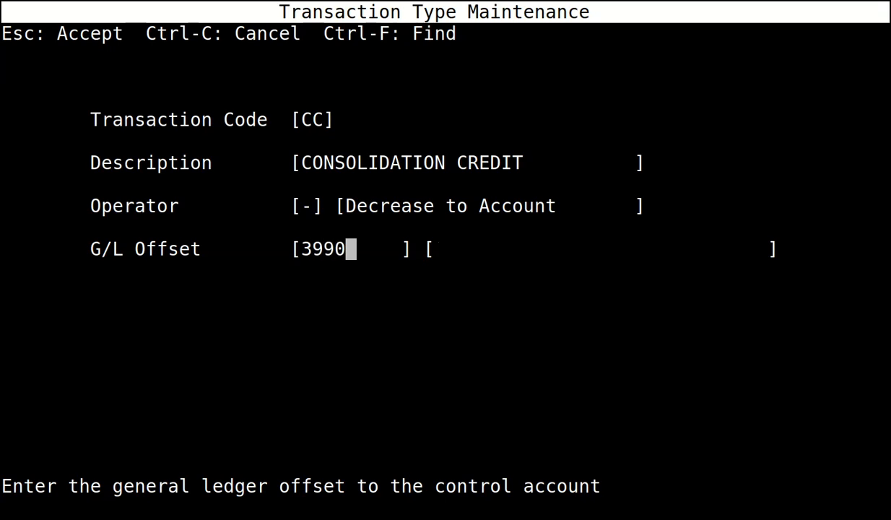
{"action": "key", "text": "Return"}
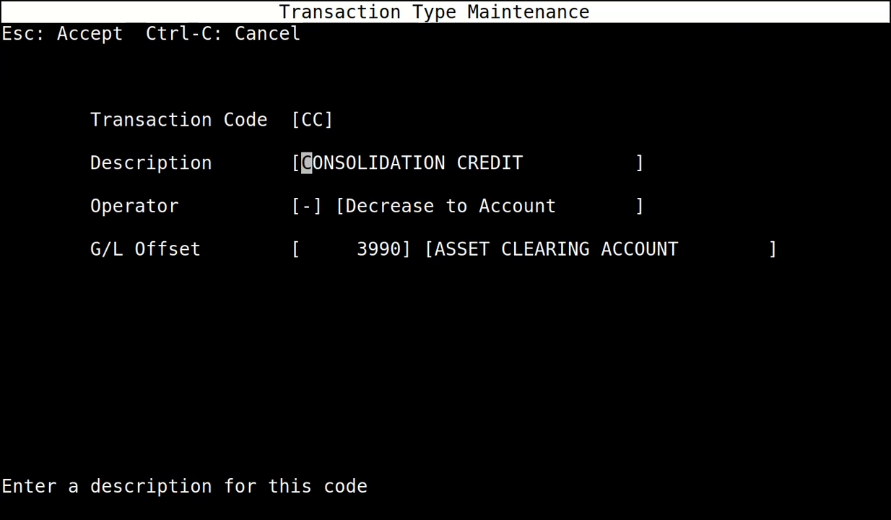
{"action": "key", "text": "Escape"}
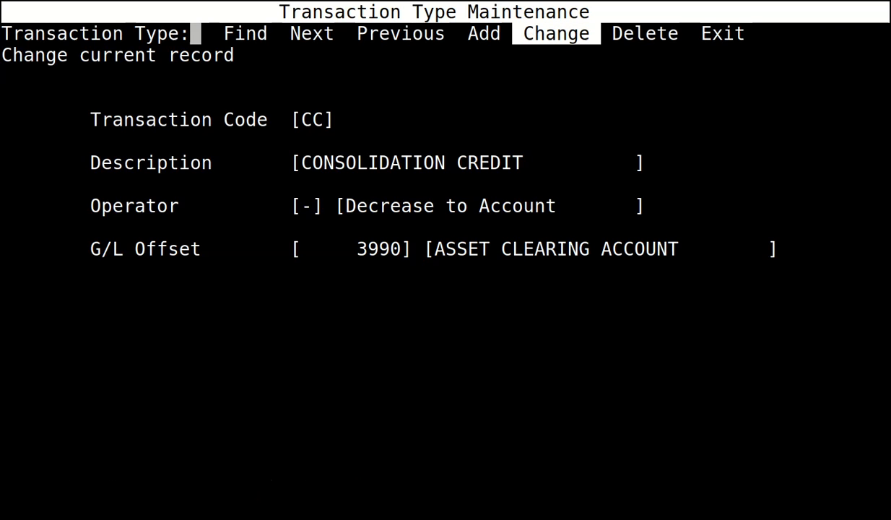
Set transaction type CF's G/L offset to 3990.
{"action": "key", "text": "n"}
{"action": "key", "text": "c"}
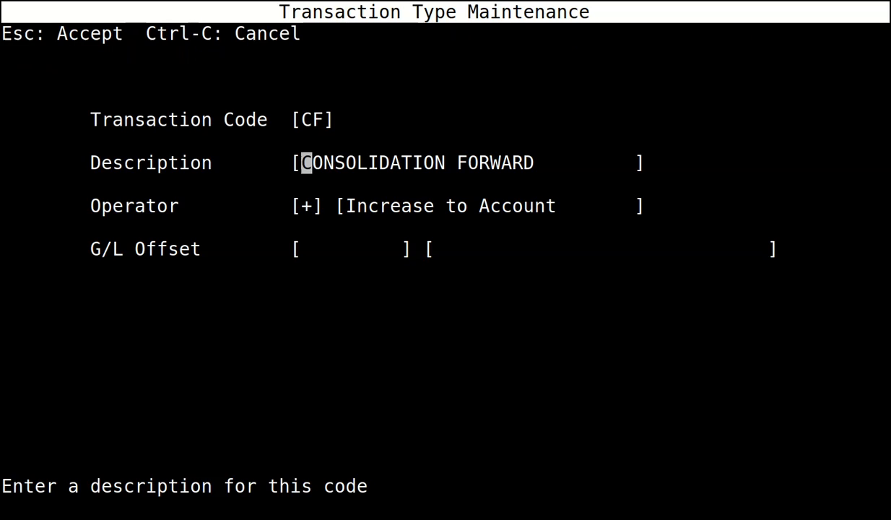
{"action": "key", "text": "Return"}
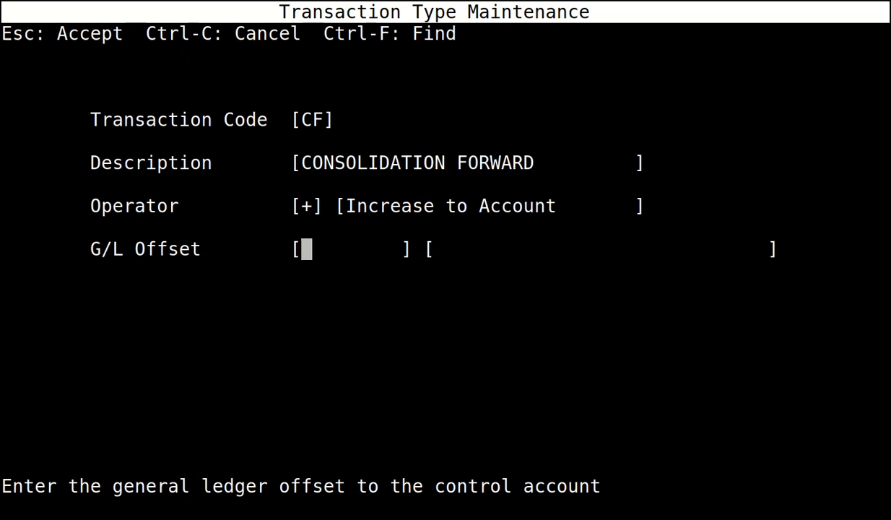
{"action": "type", "text": "3990"}
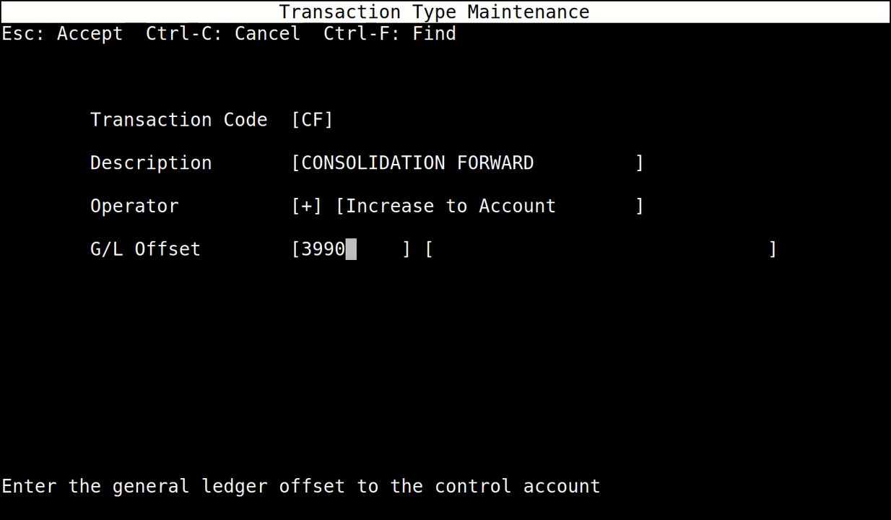
{"action": "key", "text": "Escape"}
Set transaction type DD's G/L offset to 3990.
{"action": "key", "text": "n"}
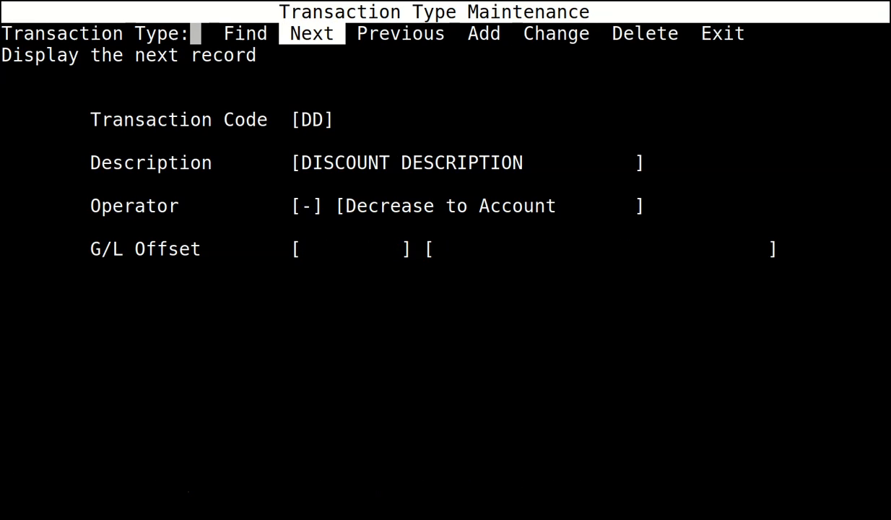
{"action": "key", "text": "c"}
{"action": "key", "text": "Return"}
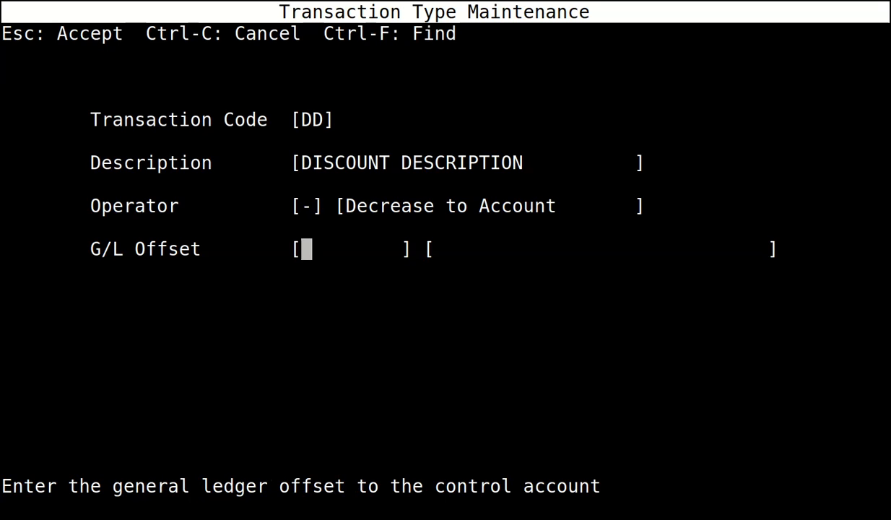
{"action": "type", "text": "3990"}
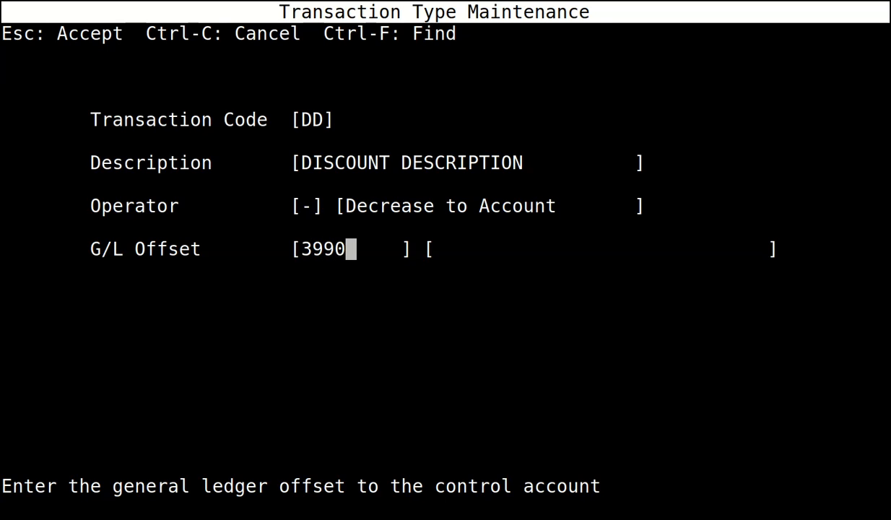
{"action": "key", "text": "Escape"}
Set the FINANCE CHARGE type's offset to 7575 FINANCE CHARGE INCOME.
{"action": "key", "text": "n"}
{"action": "key", "text": "c"}
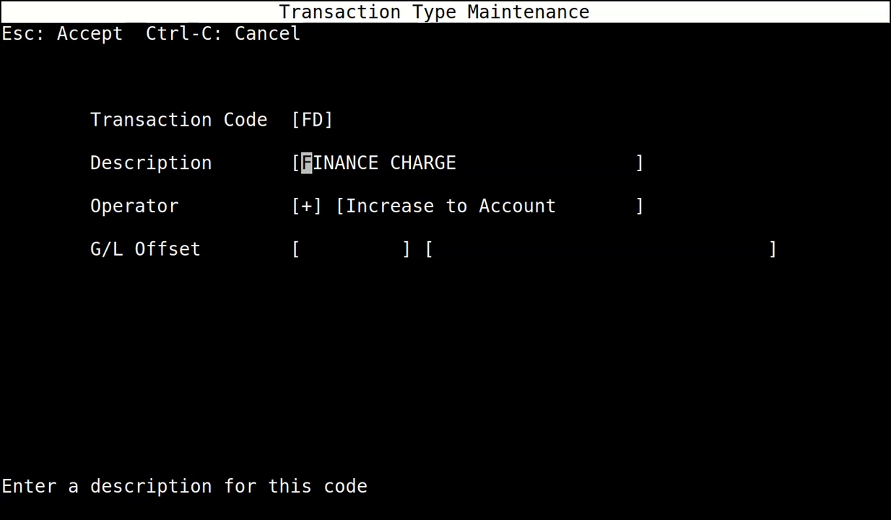
{"action": "key", "text": "Return"}
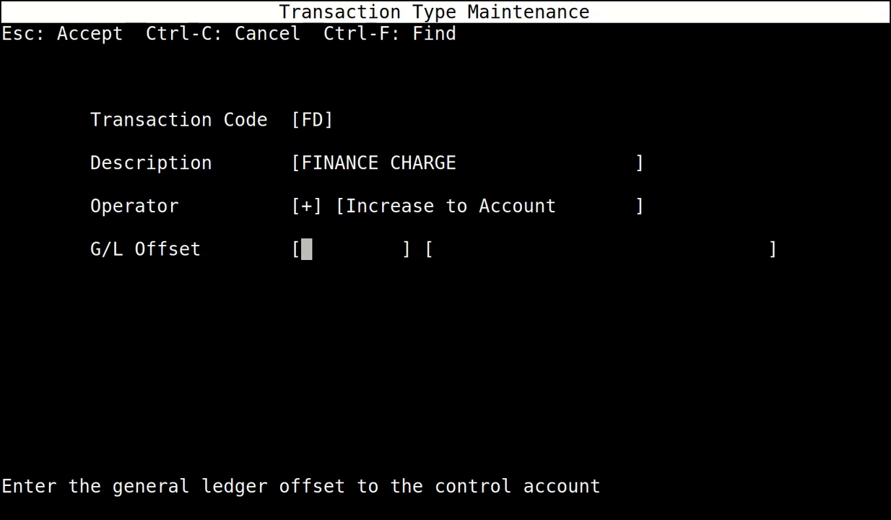
{"action": "type", "text": "7575"}
{"action": "key", "text": "Return"}
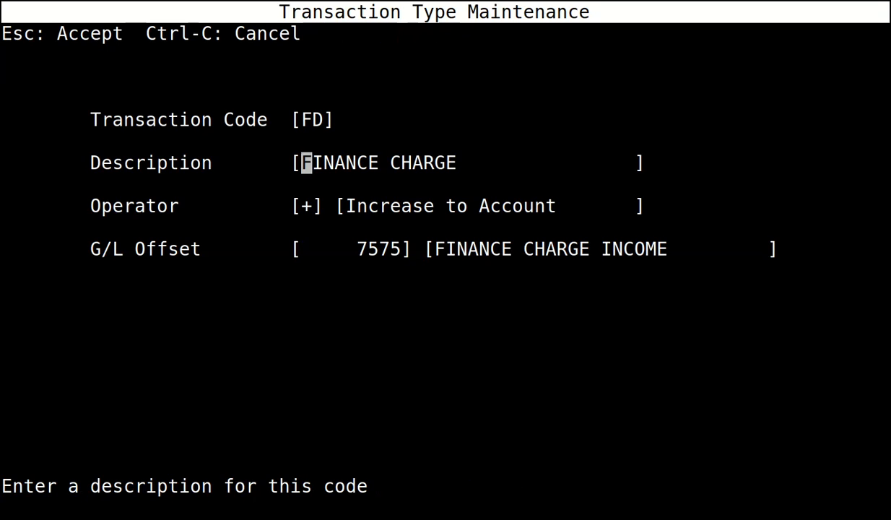
{"action": "key", "text": "Escape"}
Set the PAYMENT REVERSE and REVERSE PAYMENT types' offsets to 3990.
{"action": "key", "text": "n"}
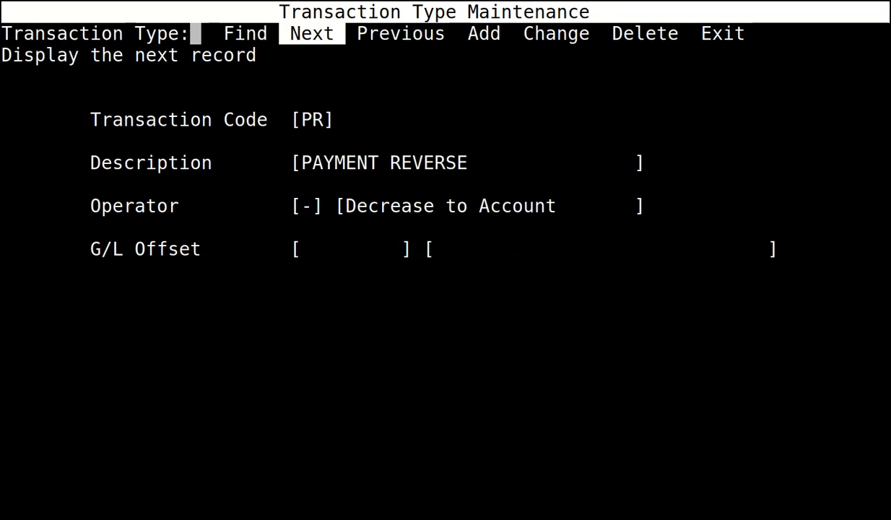
{"action": "type", "text": "c"}
{"action": "type", "text": "39"}
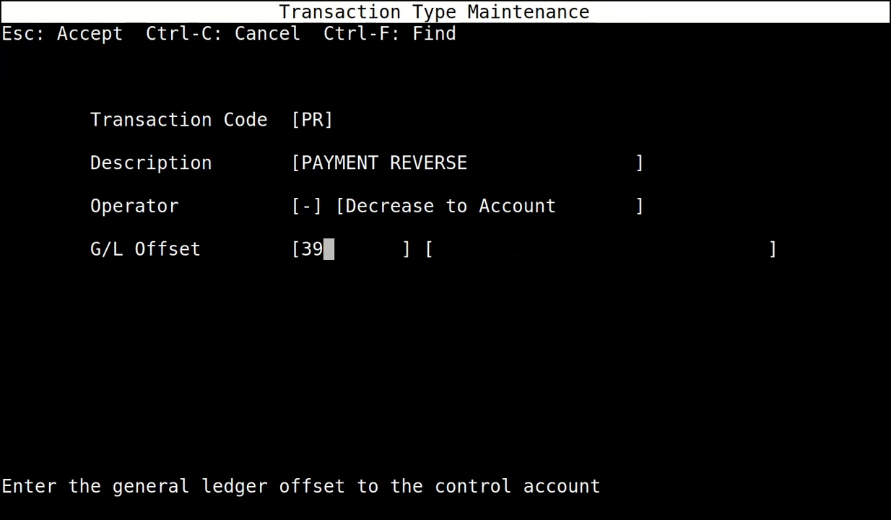
{"action": "type", "text": "90"}
{"action": "key", "text": "Escape"}
{"action": "key", "text": "n"}
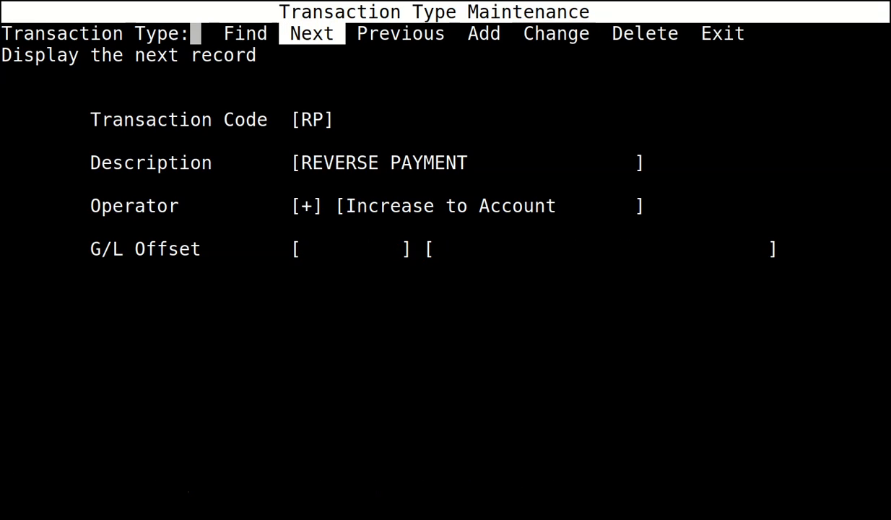
{"action": "key", "text": "c"}
{"action": "key", "text": "Return"}
{"action": "key", "text": "Return"}
{"action": "type", "text": "3990"}
{"action": "key", "text": "Return"}
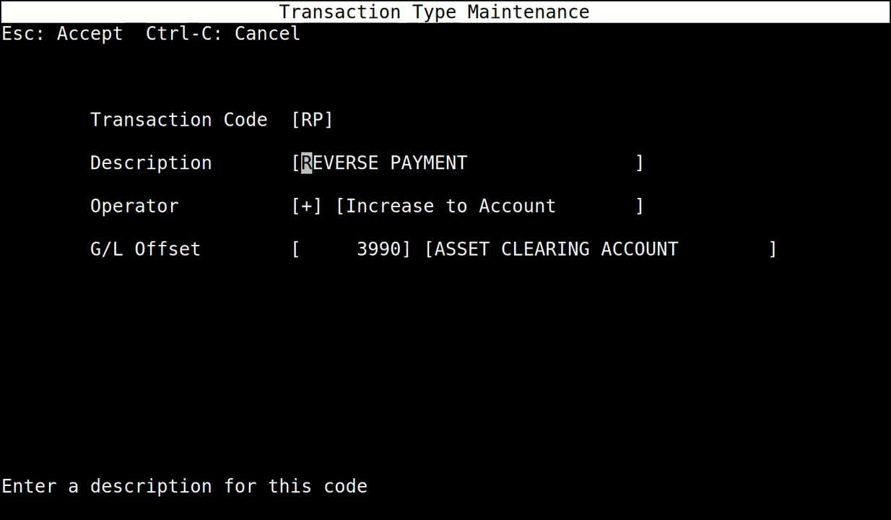
{"action": "key", "text": "Escape"}
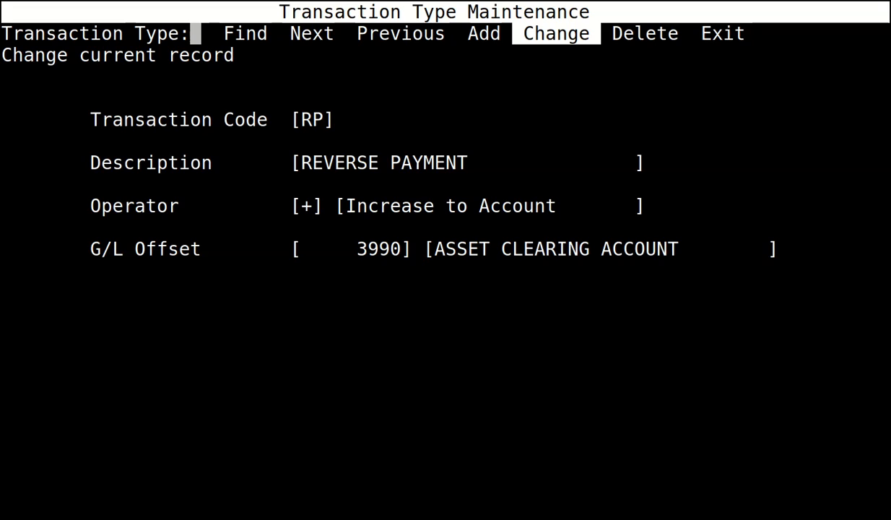
Set SALES ENTRY's offset to 3990, then exit to the Accounts Receivable menu.
{"action": "key", "text": "n"}
{"action": "key", "text": "c"}
{"action": "key", "text": "Return"}
{"action": "key", "text": "Return"}
{"action": "type", "text": "3990"}
{"action": "key", "text": "Return"}
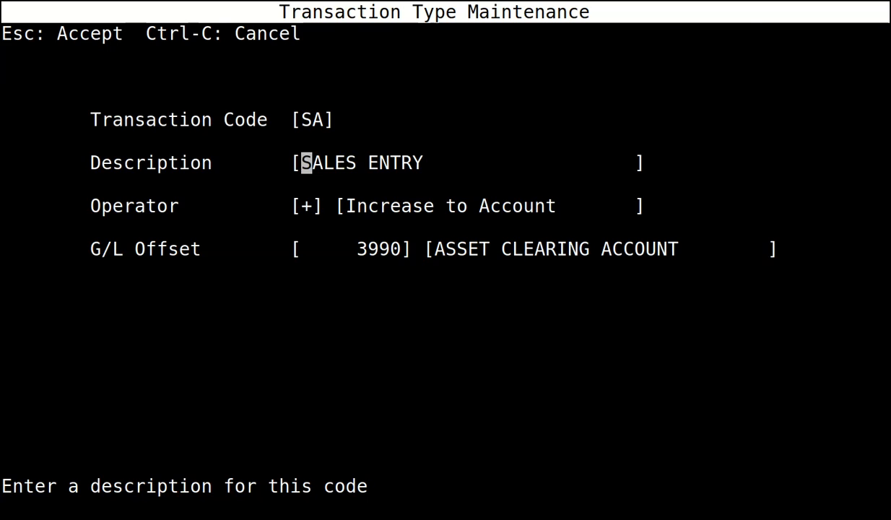
{"action": "key", "text": "Escape"}
{"action": "key", "text": "n"}
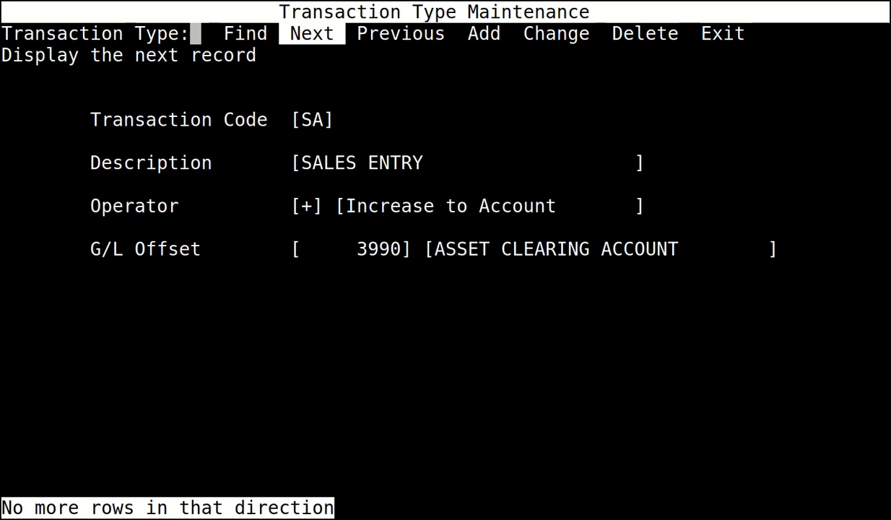
{"action": "key", "text": "e"}
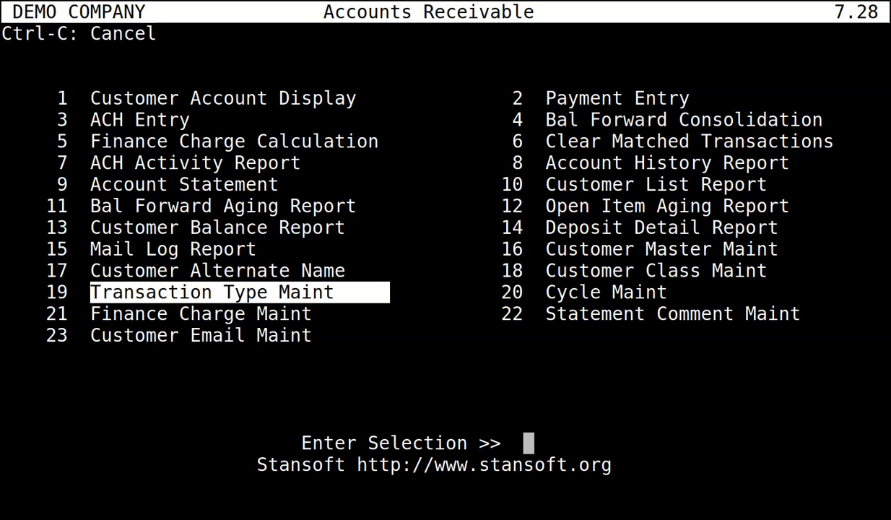
Open Customer Class Maintenance and confirm no customer classes exist yet.
{"action": "key", "text": "Right"}
{"action": "key", "text": "Up"}
{"action": "key", "text": "Return"}
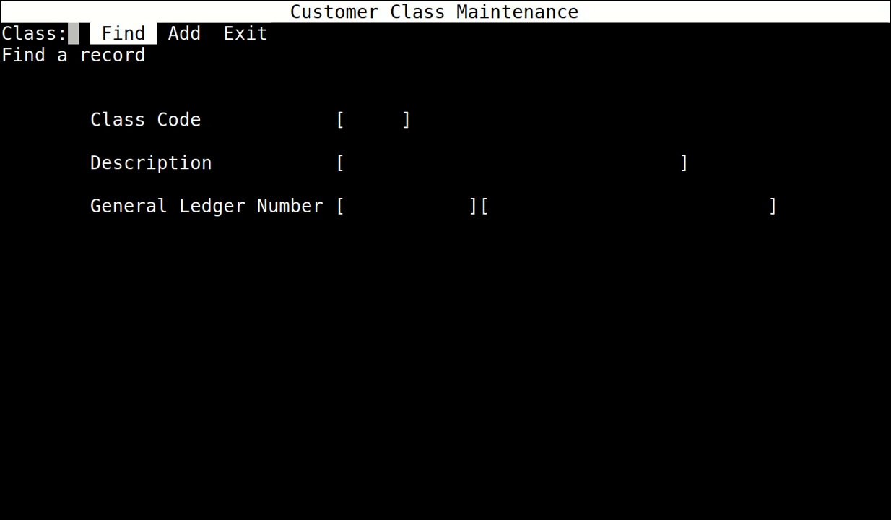
{"action": "key", "text": "Return"}
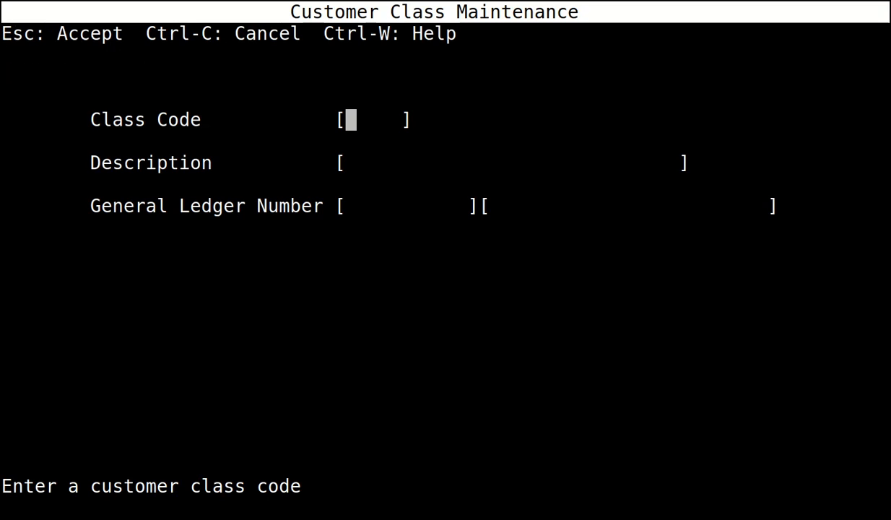
{"action": "key", "text": "Escape"}
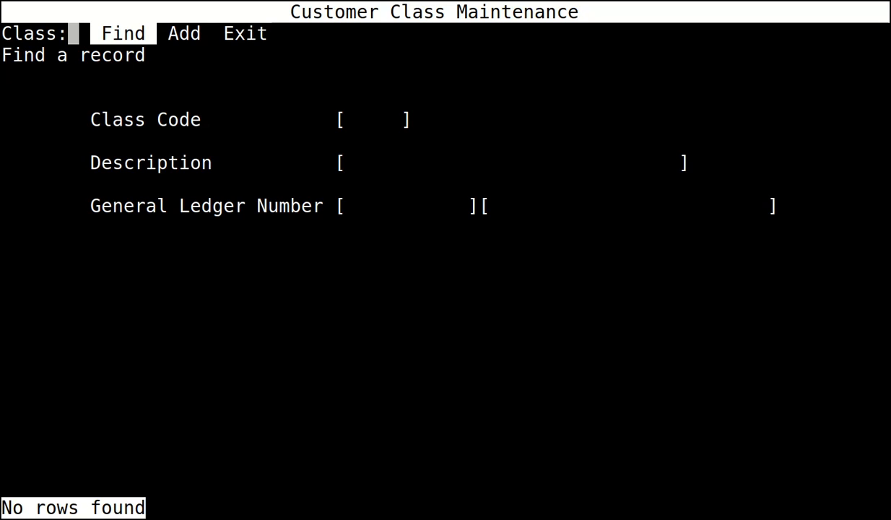
Add customer class ALL, ALL CUSTOMERS, with ledger account 1100 ACCOUNTS RECEIVABLE.
{"action": "key", "text": "Return"}
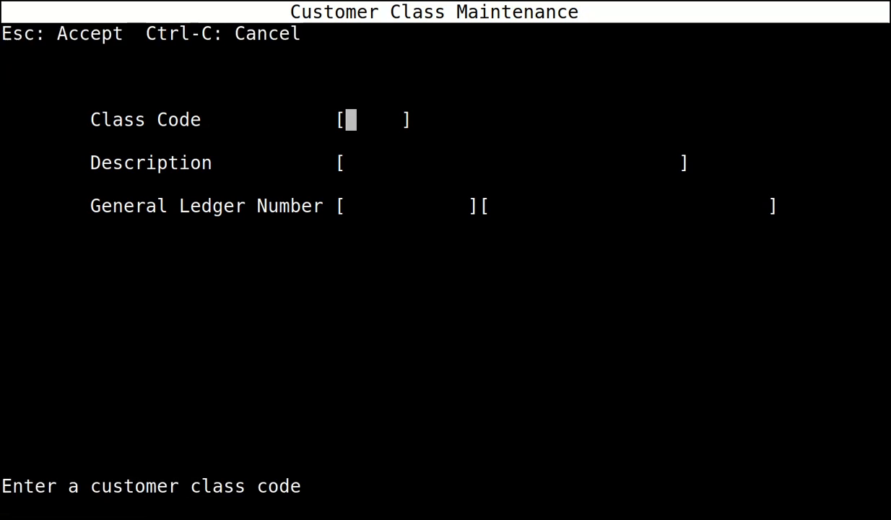
{"action": "type", "text": "ALL"}
{"action": "key", "text": "Return"}
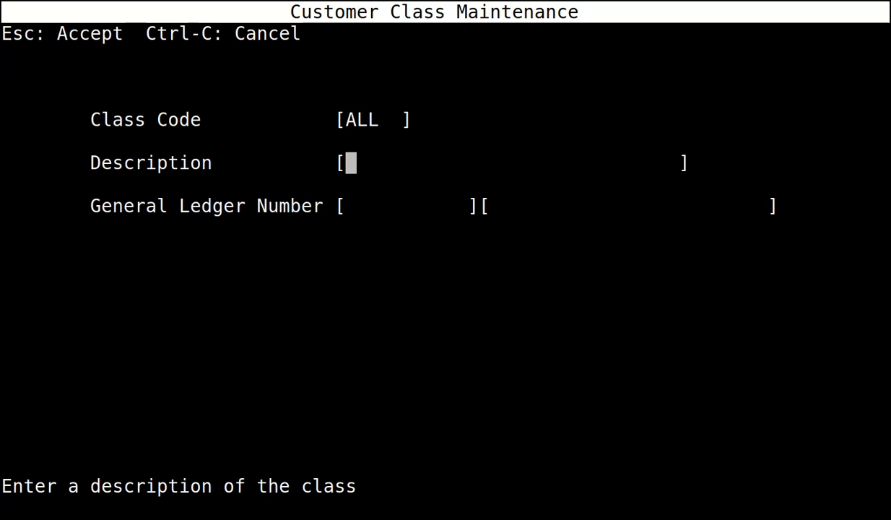
{"action": "type", "text": "ALL "}
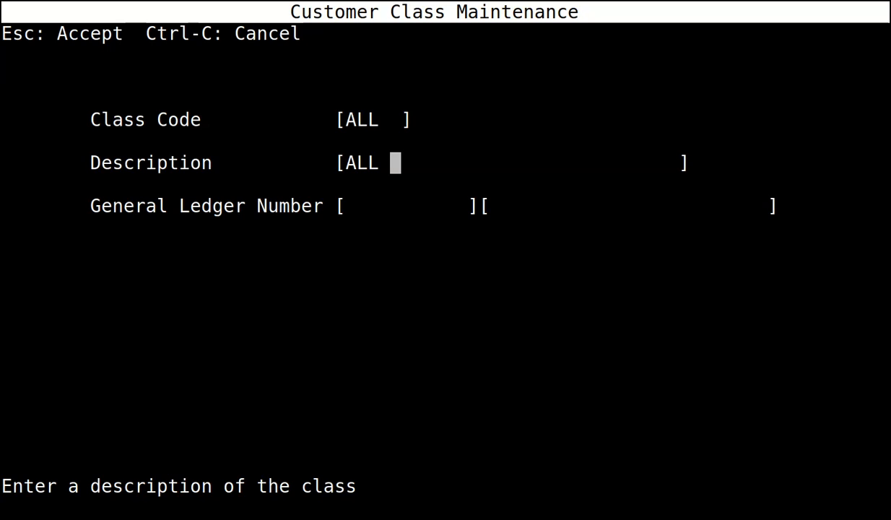
{"action": "type", "text": "CUSTOMERS"}
{"action": "key", "text": "Return"}
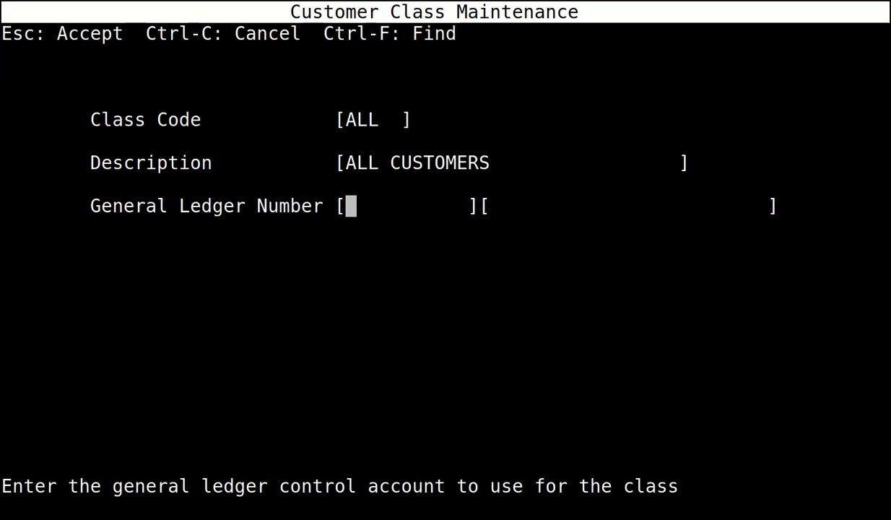
{"action": "type", "text": "1100"}
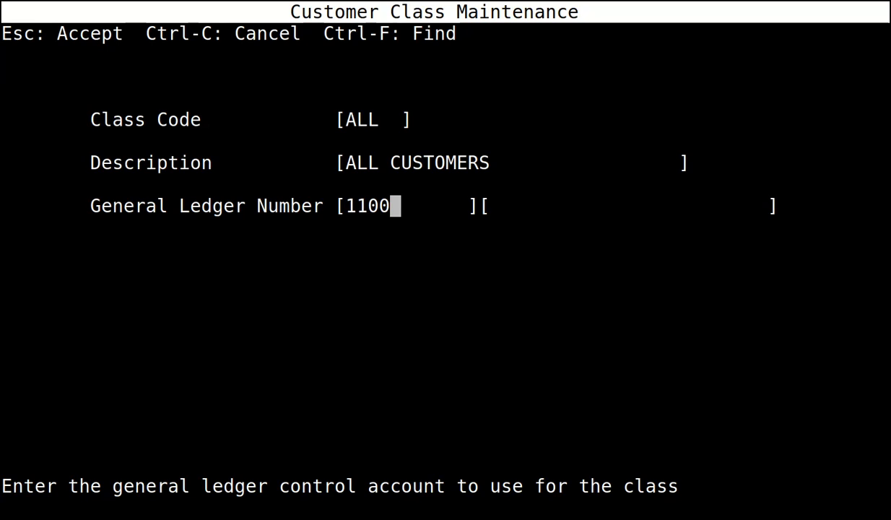
{"action": "key", "text": "Return"}
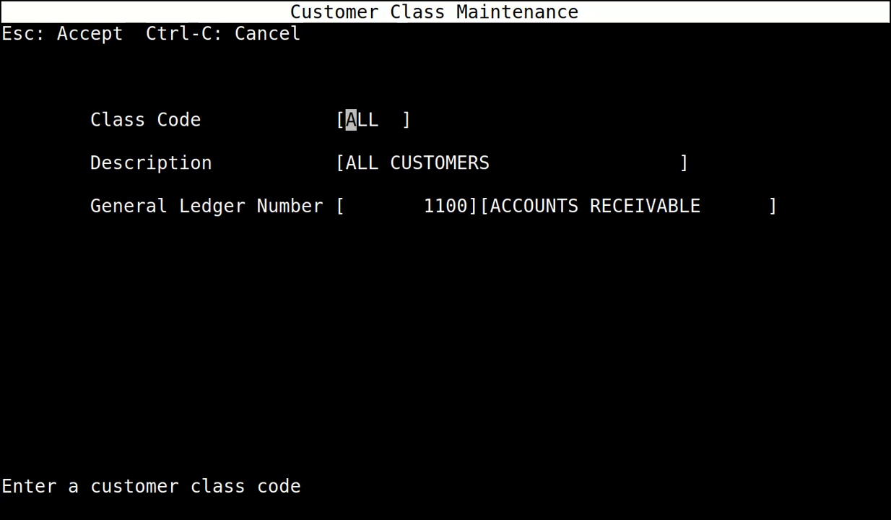
{"action": "key", "text": "Escape"}
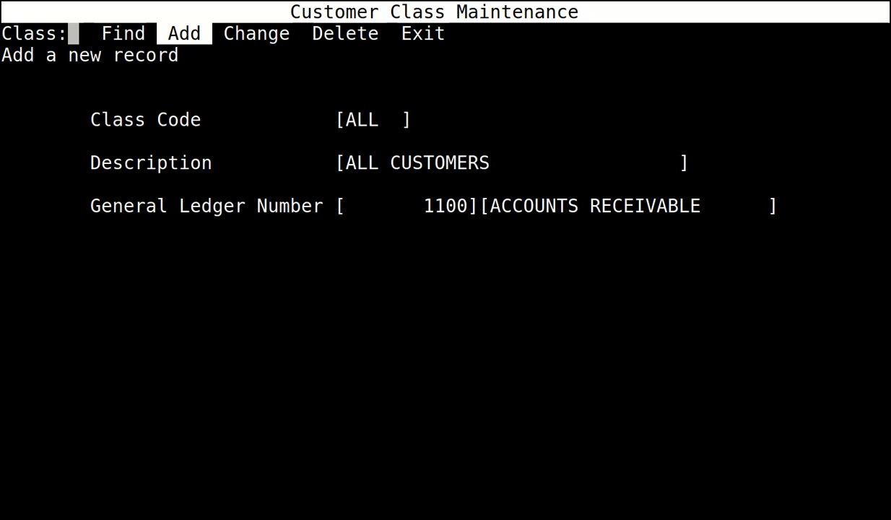
Leave class maintenance and open Customer Master Maintenance.
{"action": "key", "text": "e"}
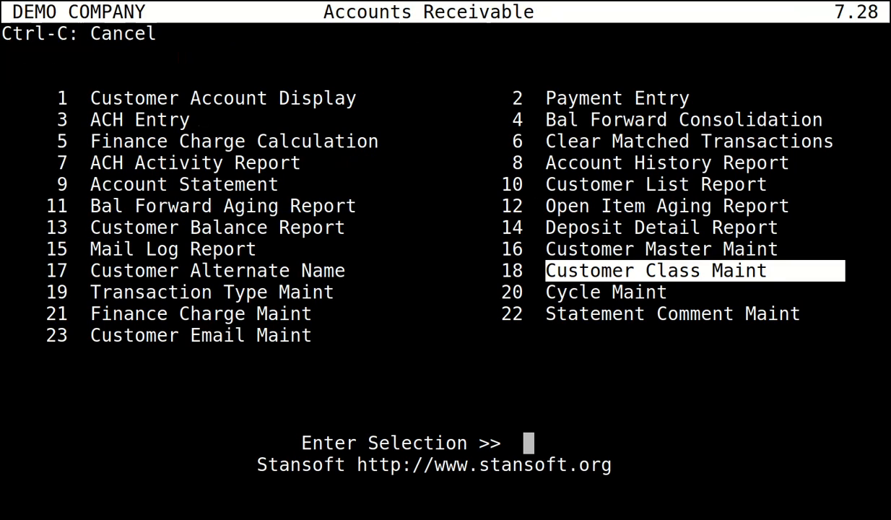
{"action": "key", "text": "Up"}
{"action": "key", "text": "Return"}
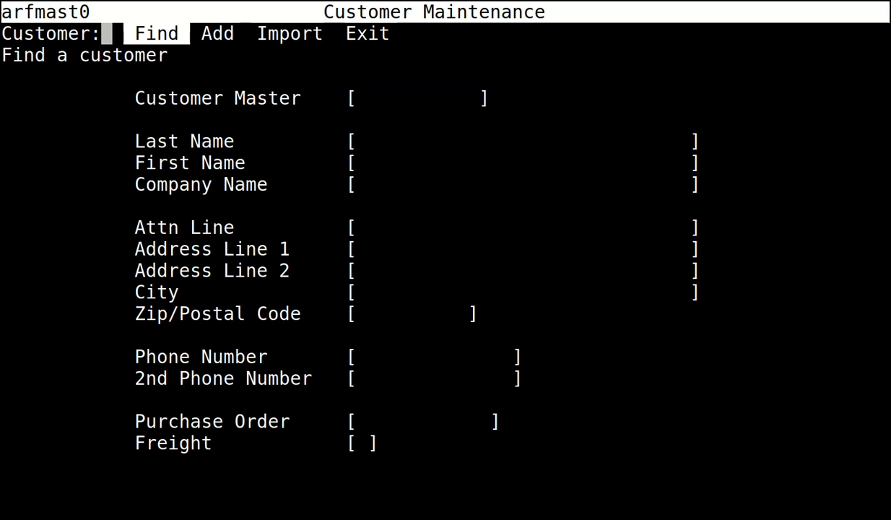
Enter company name UK CUSTOMER with its town and postcode.
{"action": "key", "text": "Return"}
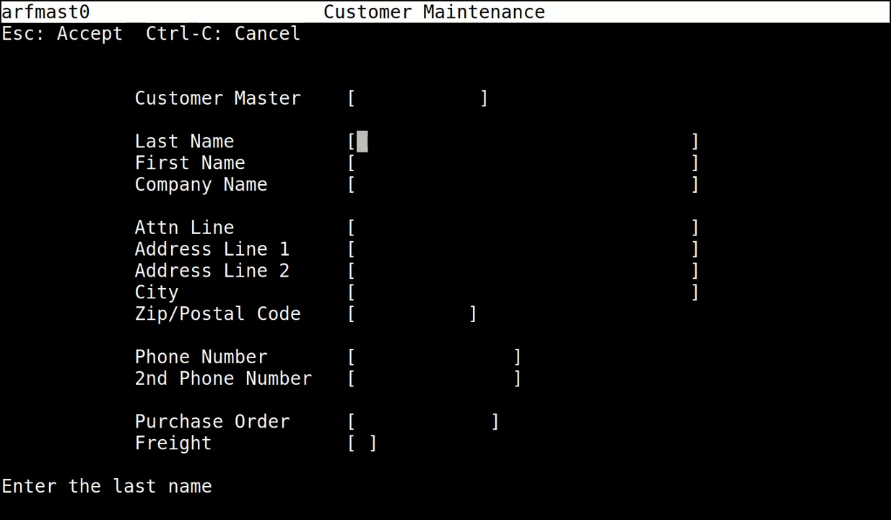
{"action": "key", "text": "Return"}
{"action": "key", "text": "Return"}
{"action": "type", "text": "UK CUSTOMER"}
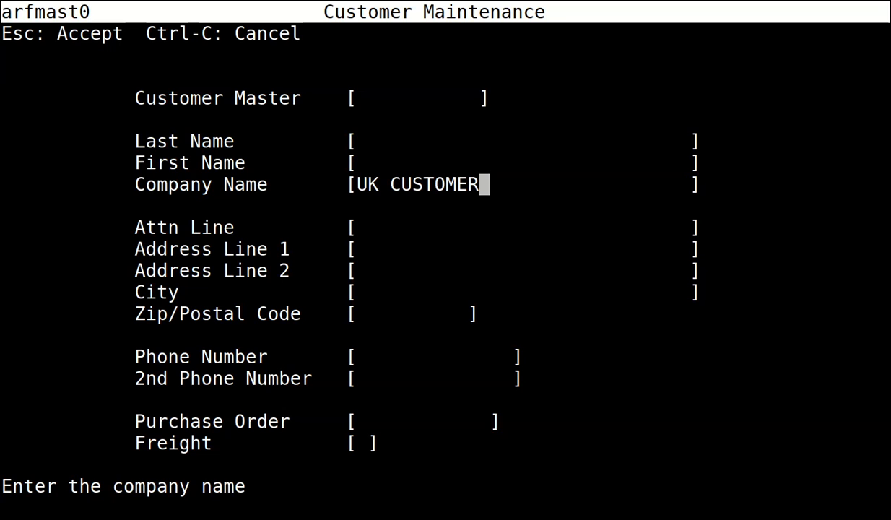
{"action": "key", "text": "Return"}
{"action": "key", "text": "Return"}
{"action": "key", "text": "Return"}
{"action": "key", "text": "Return"}
{"action": "key", "text": "Return"}
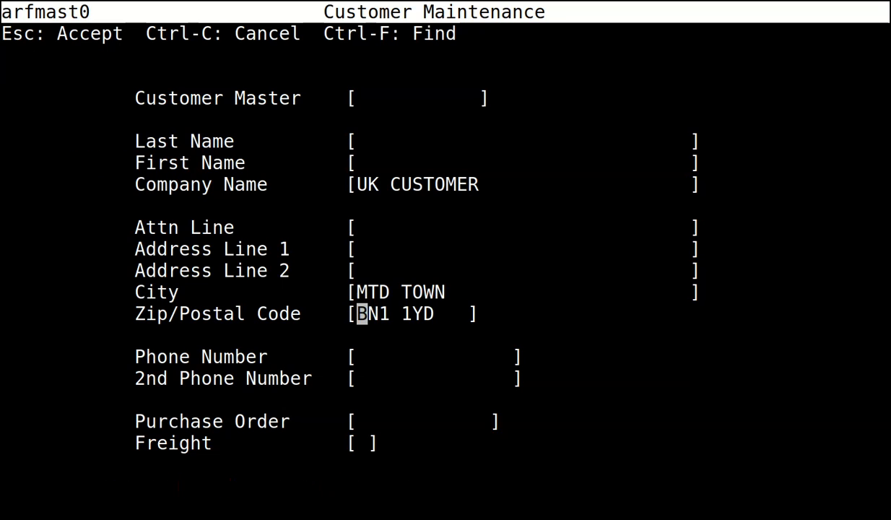
{"action": "key", "text": "Return"}
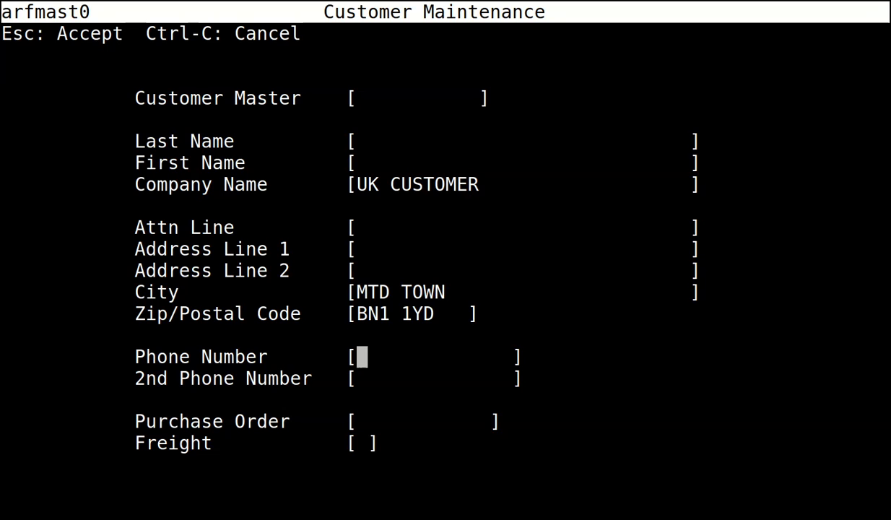
{"action": "key", "text": "Escape"}
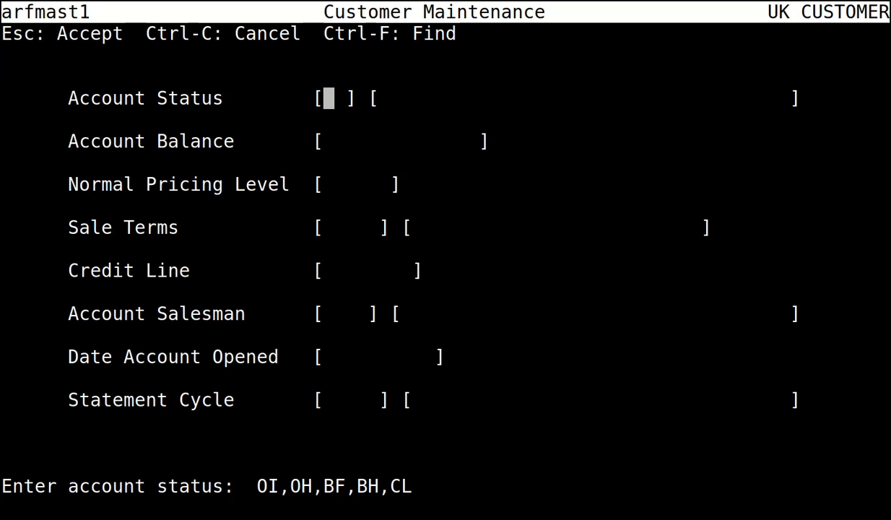
Set account status OI, pricing level 0, NET10 terms, credit line 100000 and statement cycle 0.
{"action": "type", "text": "OI"}
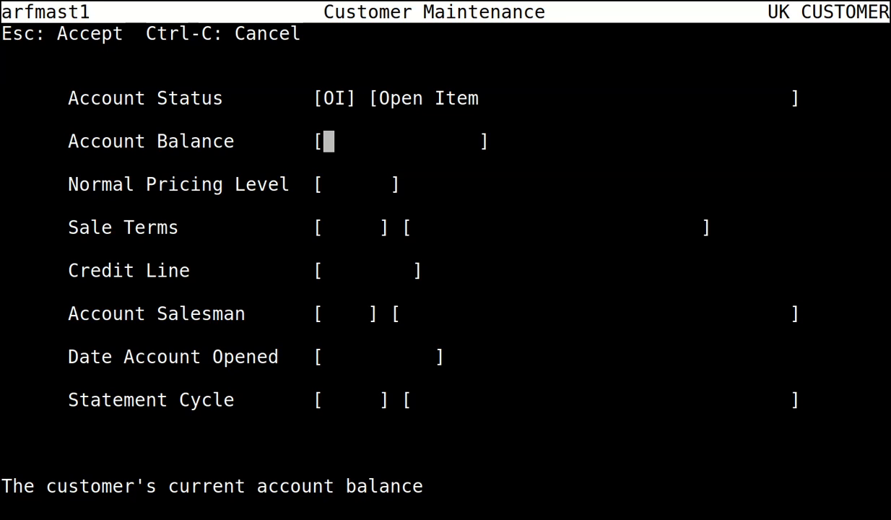
{"action": "key", "text": "Return"}
{"action": "type", "text": "0"}
{"action": "key", "text": "Return"}
{"action": "type", "text": "NET10"}
{"action": "key", "text": "Return"}
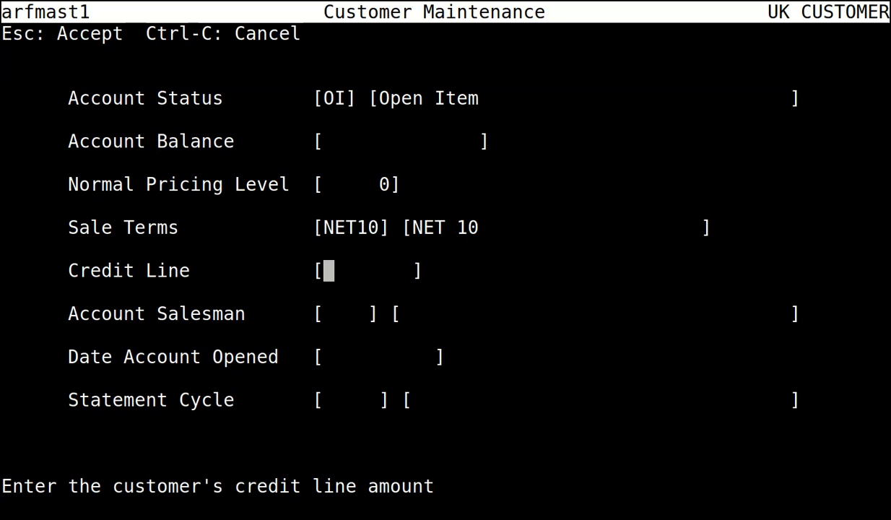
{"action": "type", "text": "1"}
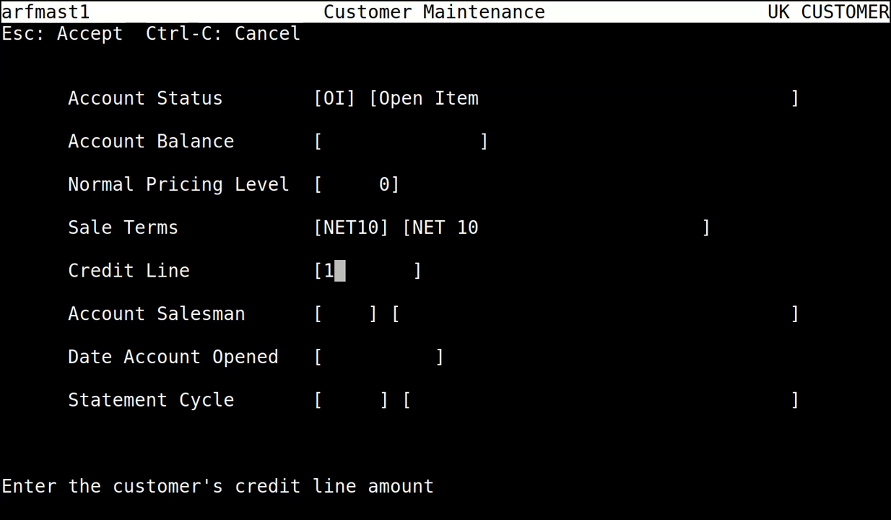
{"action": "type", "text": "00000"}
{"action": "key", "text": "Return"}
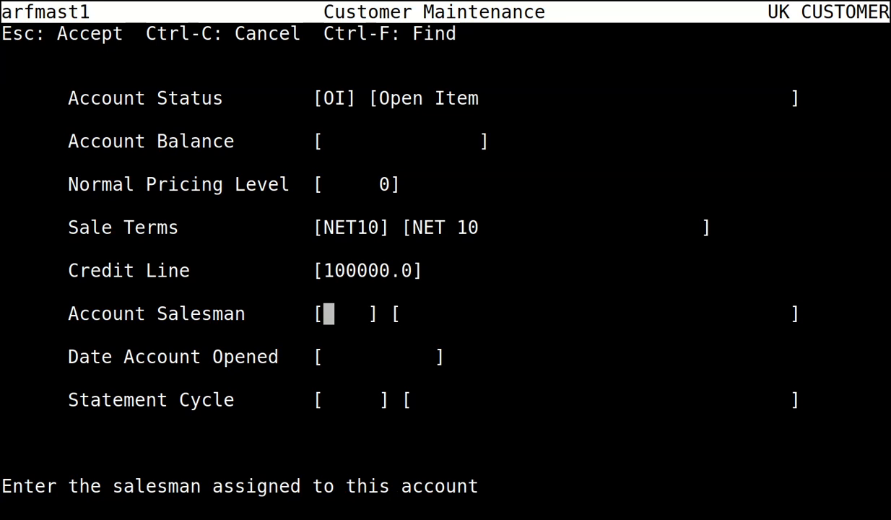
{"action": "key", "text": "Return"}
{"action": "key", "text": "Return"}
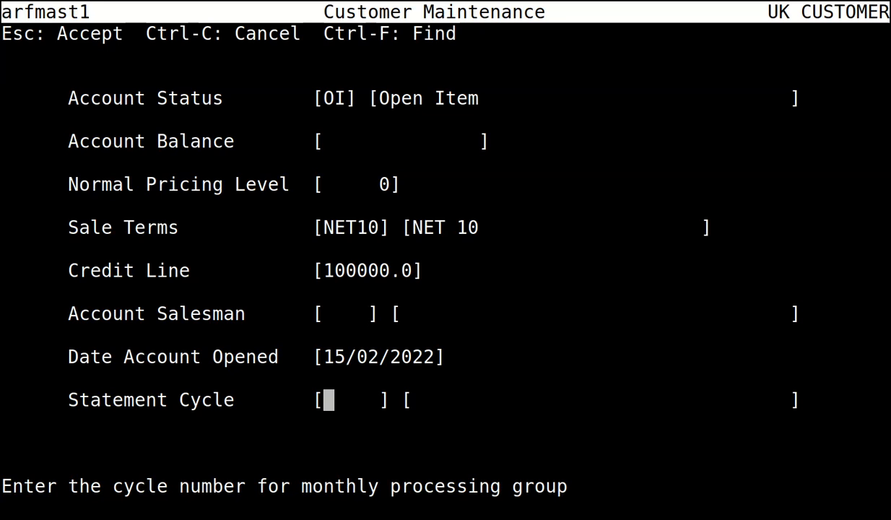
{"action": "type", "text": "0"}
{"action": "key", "text": "Return"}
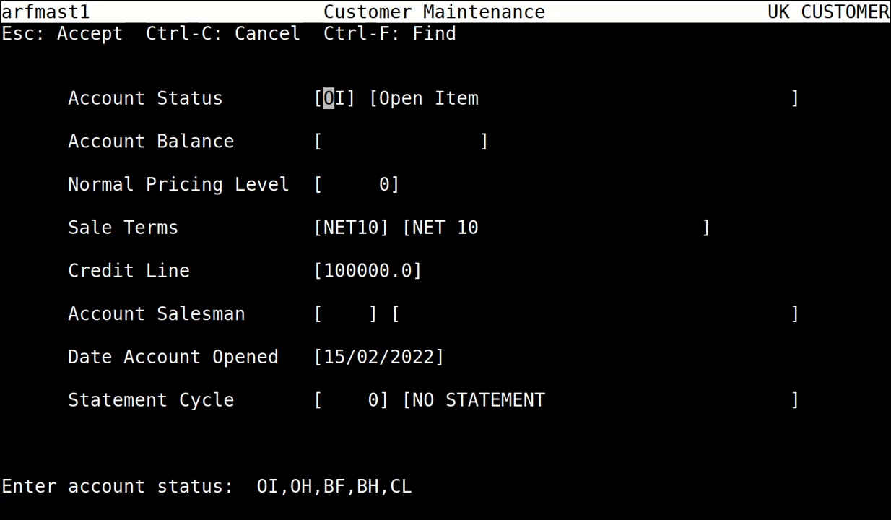
{"action": "key", "text": "Escape"}
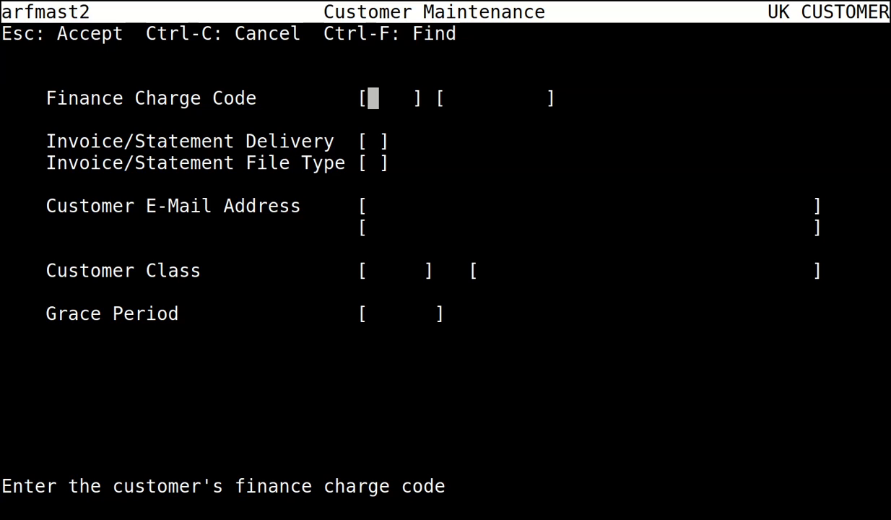
Set finance charge code 0, delivery B (print and email) and customer class ALL.
{"action": "type", "text": "0"}
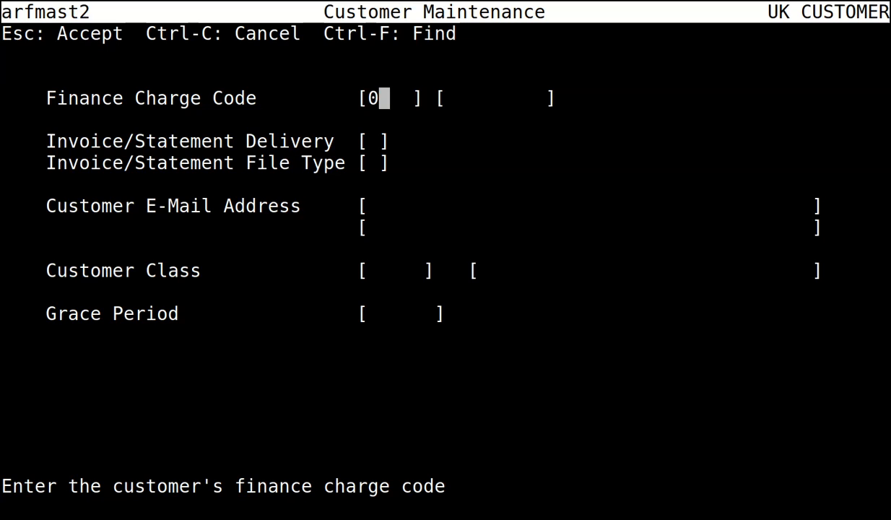
{"action": "key", "text": "Return"}
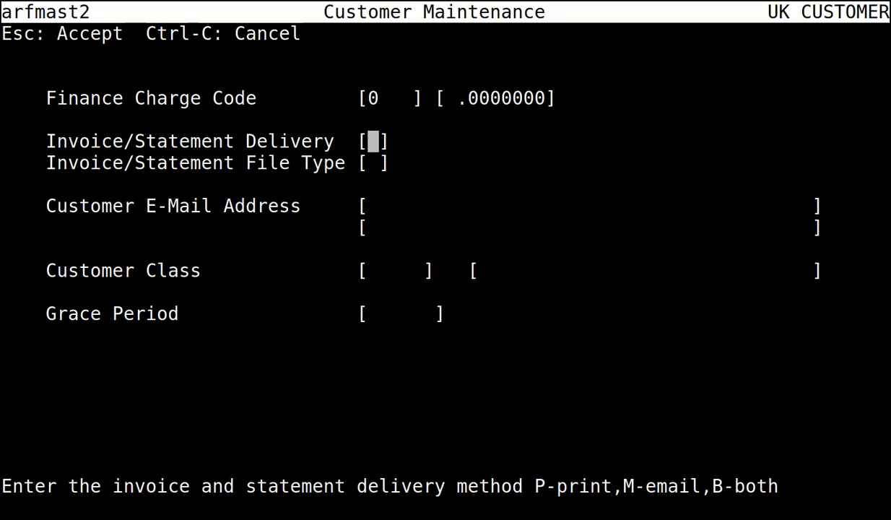
{"action": "type", "text": "B"}
{"action": "key", "text": "Return"}
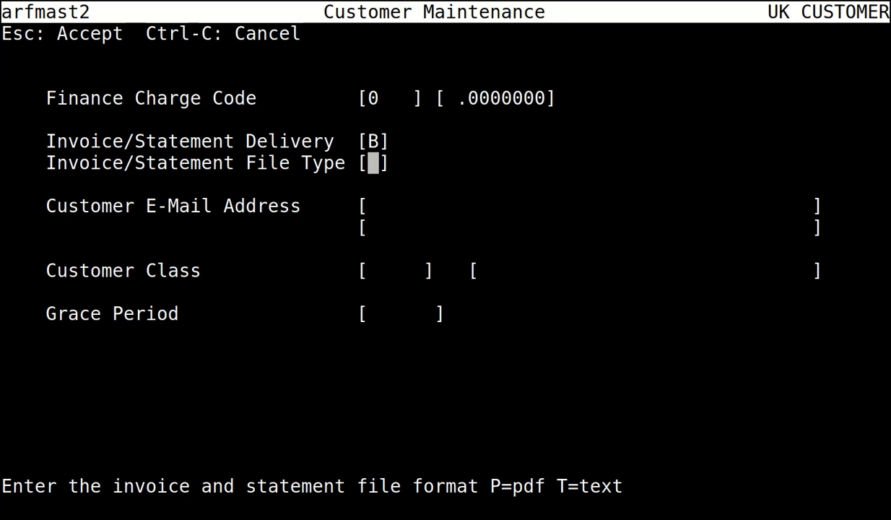
{"action": "key", "text": "Return"}
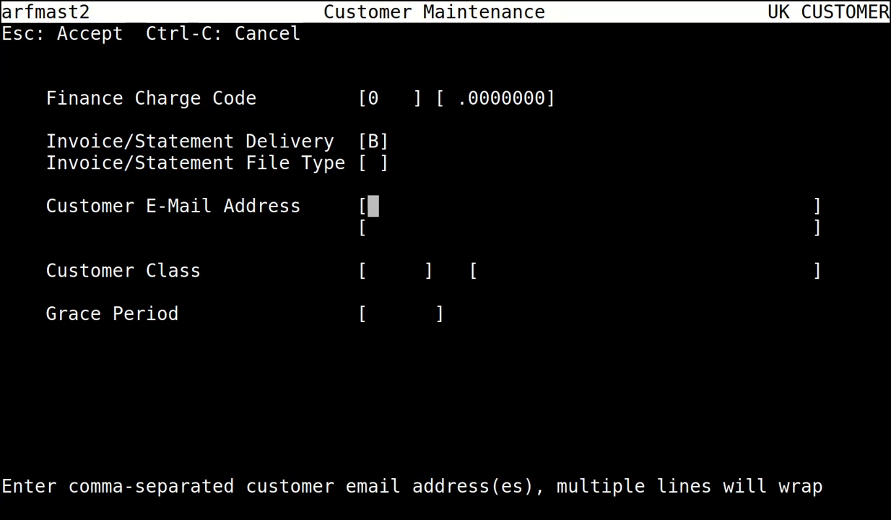
{"action": "key", "text": "Return"}
{"action": "type", "text": "ALL"}
{"action": "key", "text": "Return"}
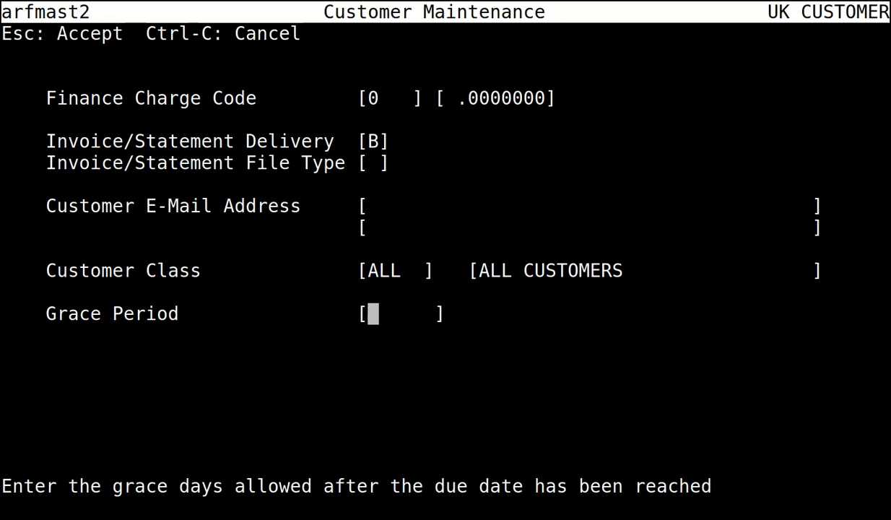
{"action": "key", "text": "Return"}
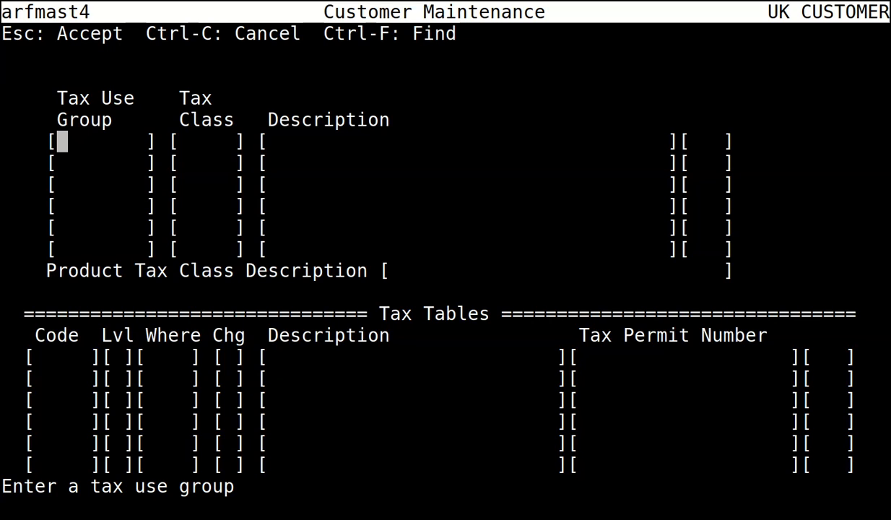
Add tax use group rows UKCUST/TAX and UKCUST/NOTAX, loading the VAT, VAT0 and VATC tables.
{"action": "type", "text": "UKCUST"}
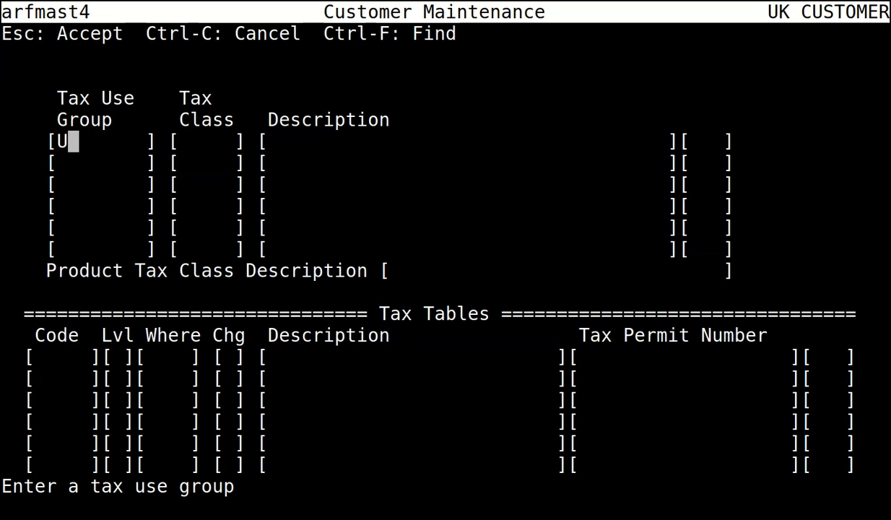
{"action": "key", "text": "Return"}
{"action": "type", "text": "TAX"}
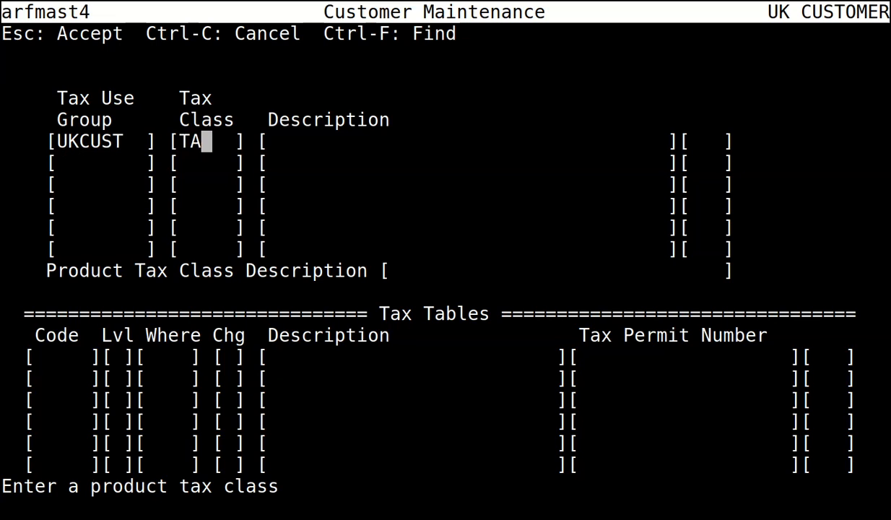
{"action": "key", "text": "Return"}
{"action": "type", "text": "UKCUST"}
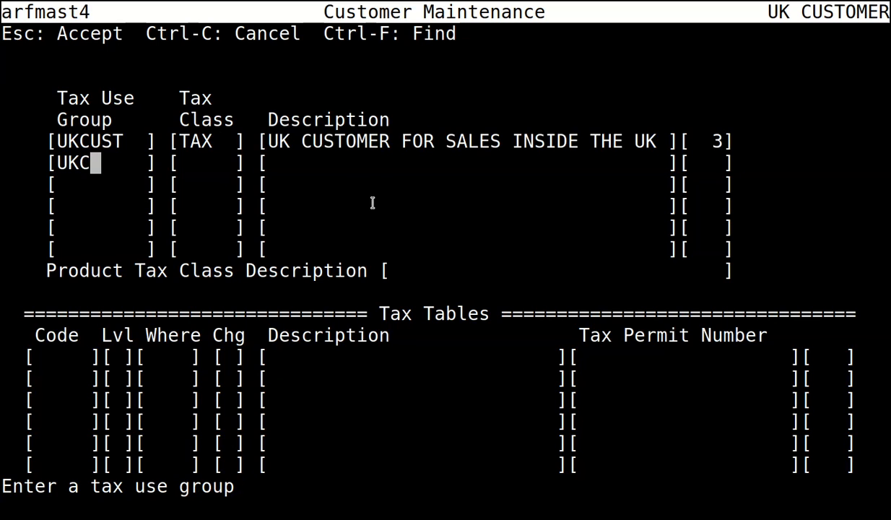
{"action": "key", "text": "Return"}
{"action": "type", "text": "NOTAX"}
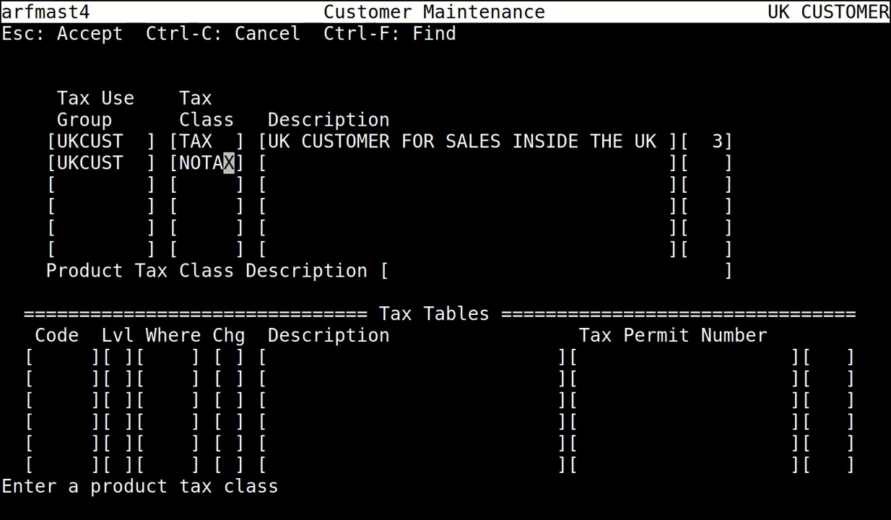
{"action": "key", "text": "Return"}
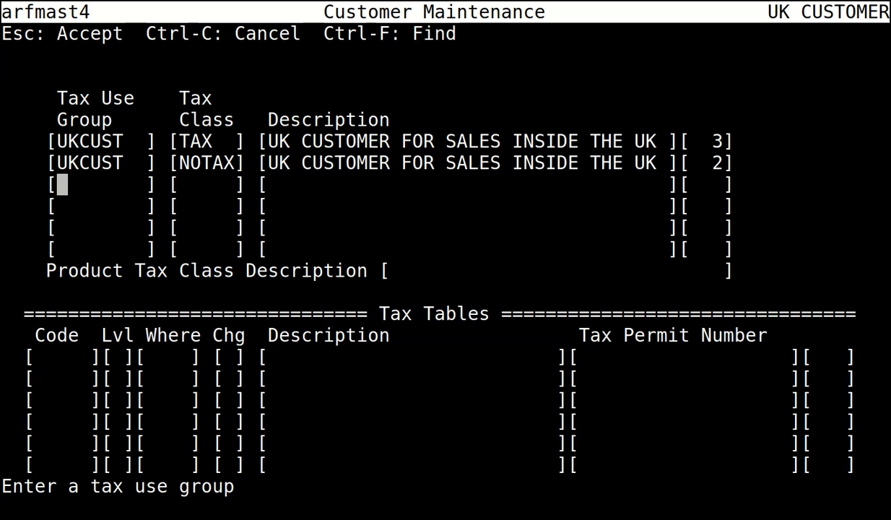
{"action": "key", "text": "Return"}
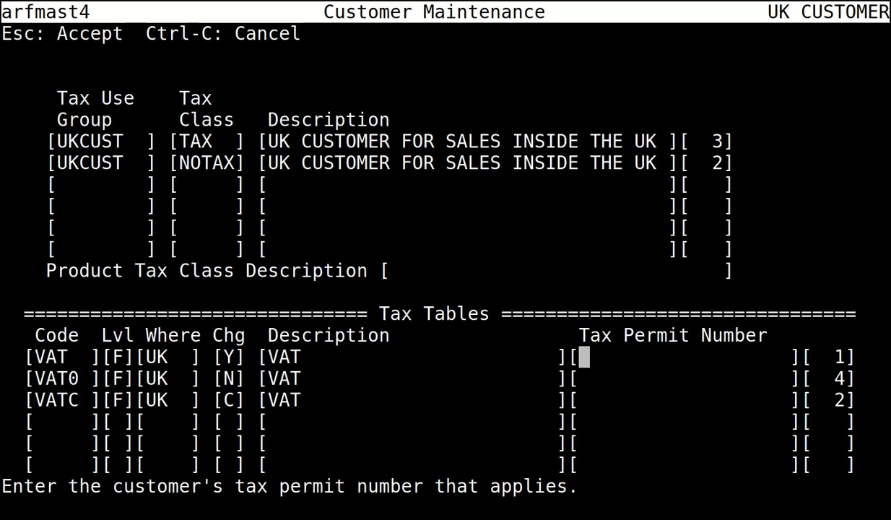
{"action": "key", "text": "Escape"}
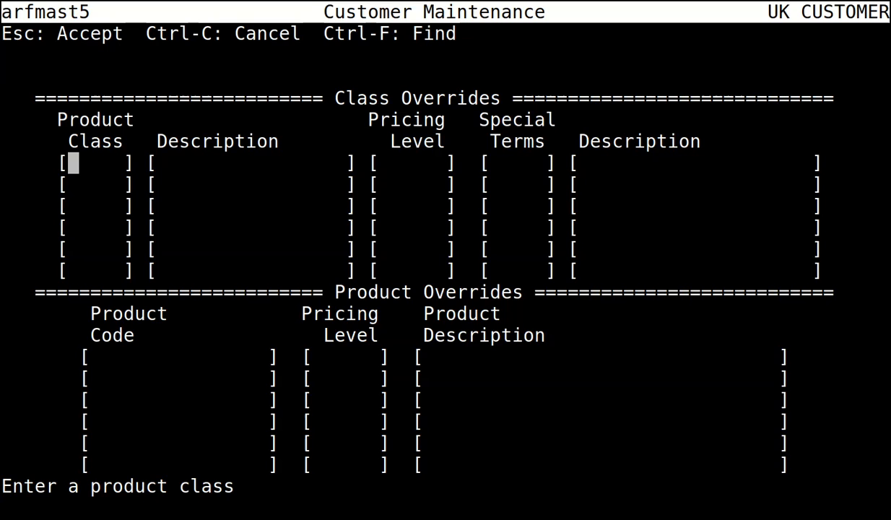
Skip the class overrides and accept the new UK CUSTOMER record.
{"action": "key", "text": "Escape"}
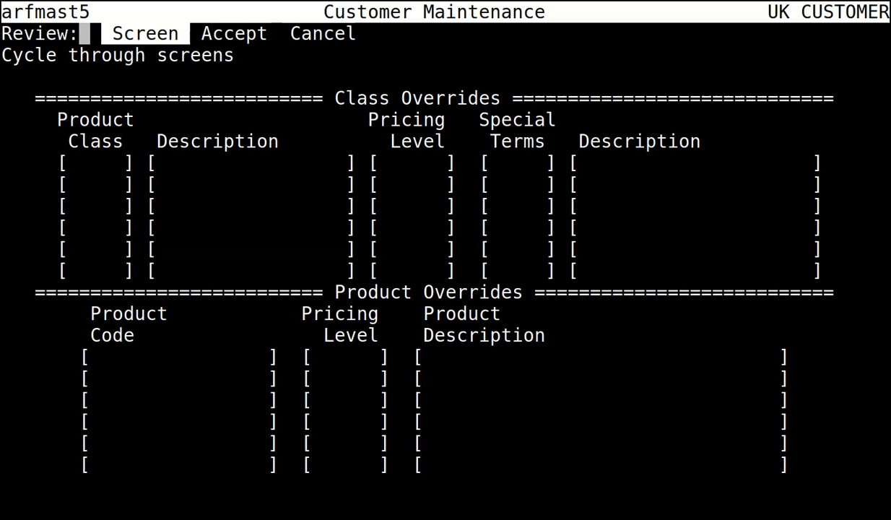
{"action": "key", "text": "Right"}
{"action": "key", "text": "Return"}
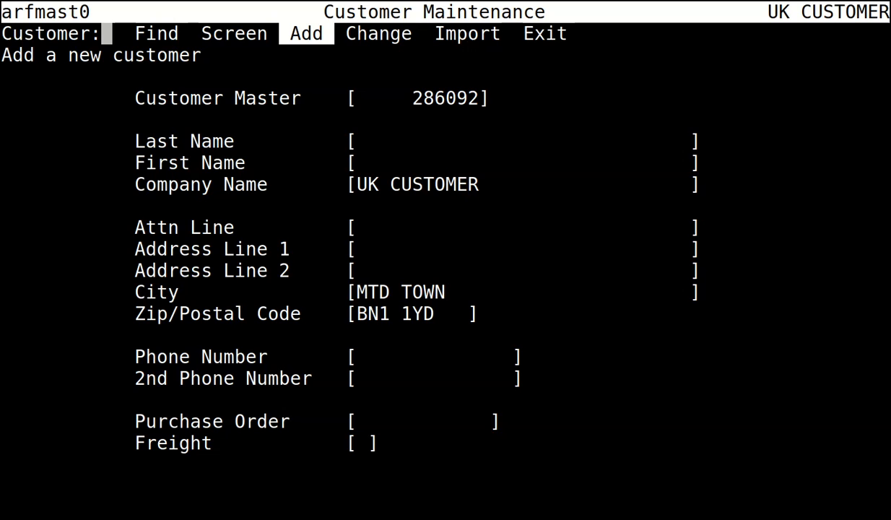
Exit customer maintenance to the Master Menu and open the Sales menu.
{"action": "key", "text": "e"}
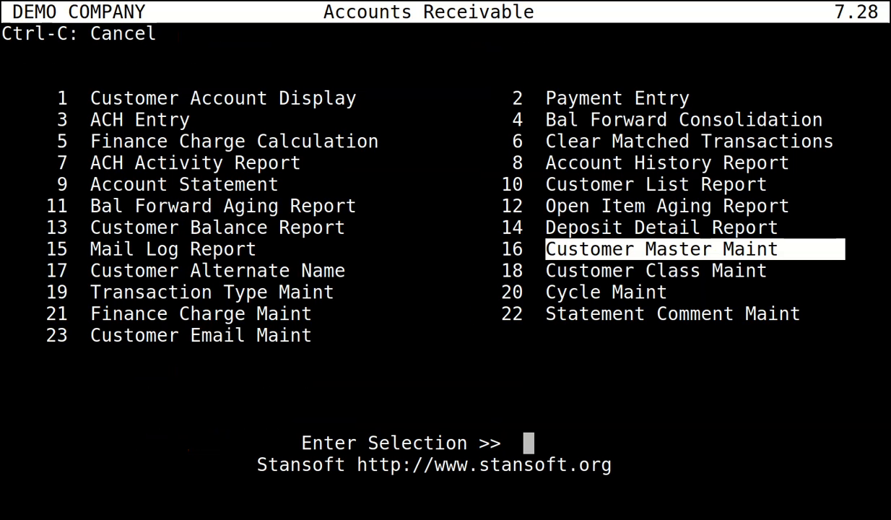
{"action": "key", "text": "ctrl+c"}
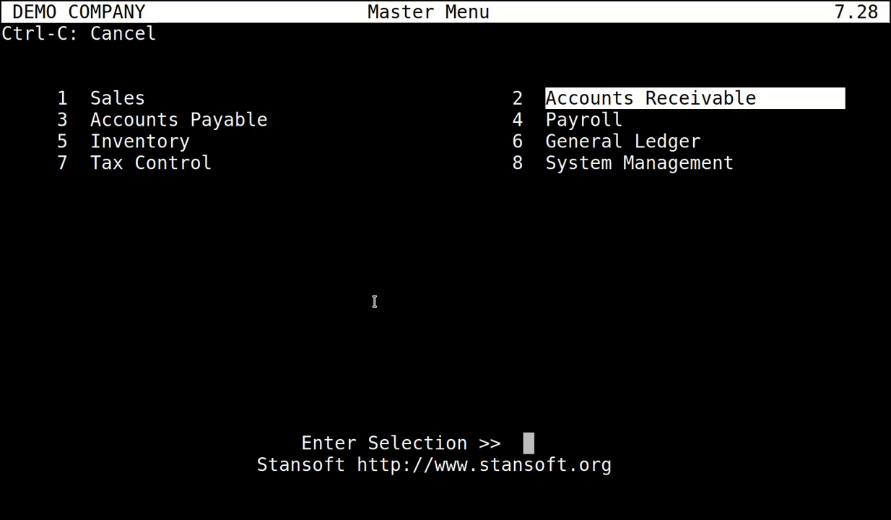
{"action": "key", "text": "Left"}
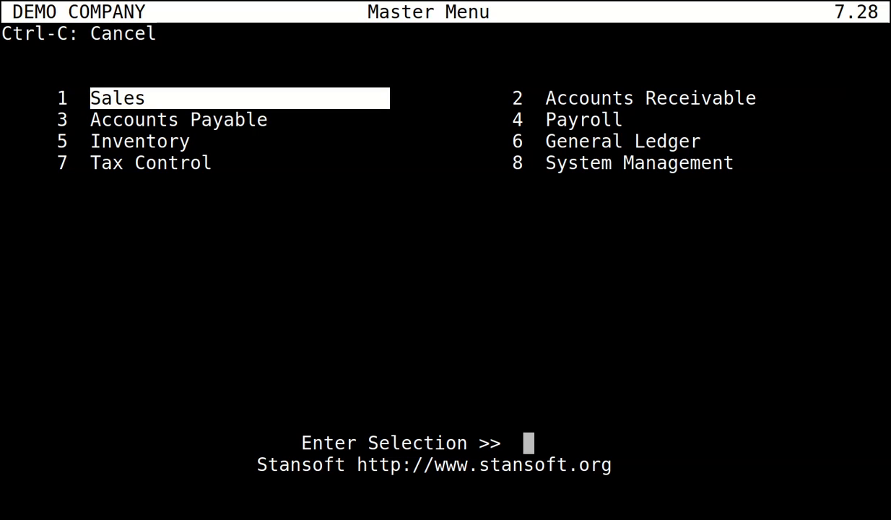
{"action": "key", "text": "Return"}
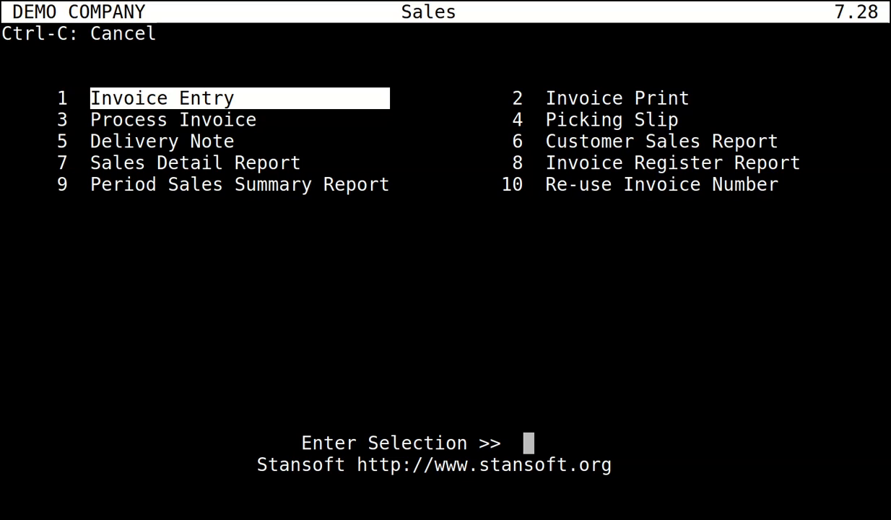
Browse the Sales, Inventory and Accounts Payable menus, then open the Tax Control menu.
{"action": "key", "text": "Down"}
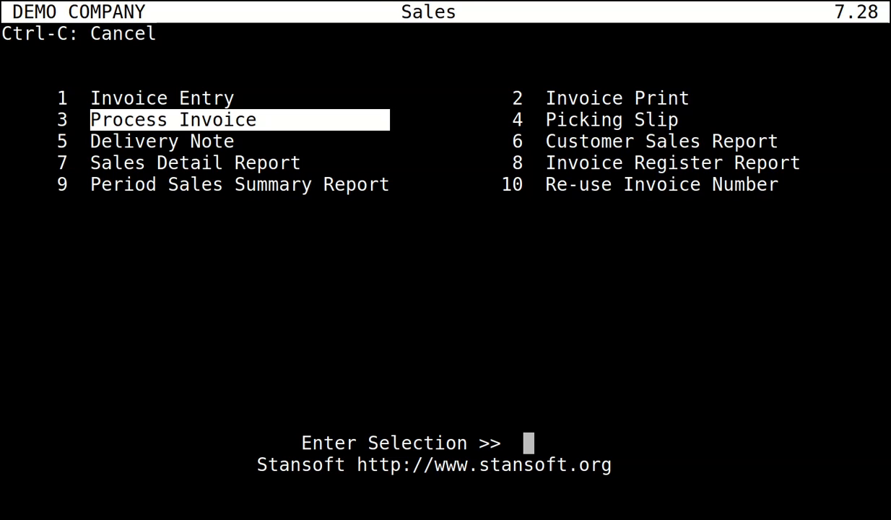
{"action": "key", "text": "ctrl+c"}
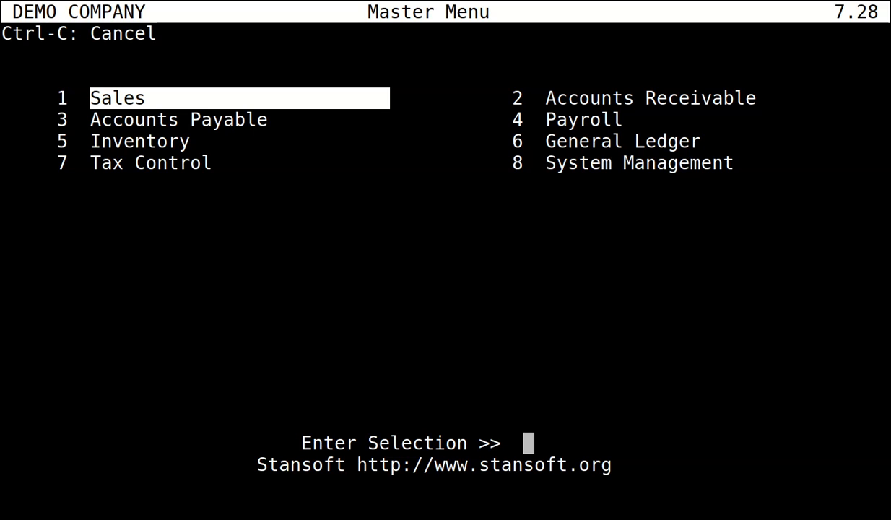
{"action": "key", "text": "Down"}
{"action": "key", "text": "Down"}
{"action": "key", "text": "Return"}
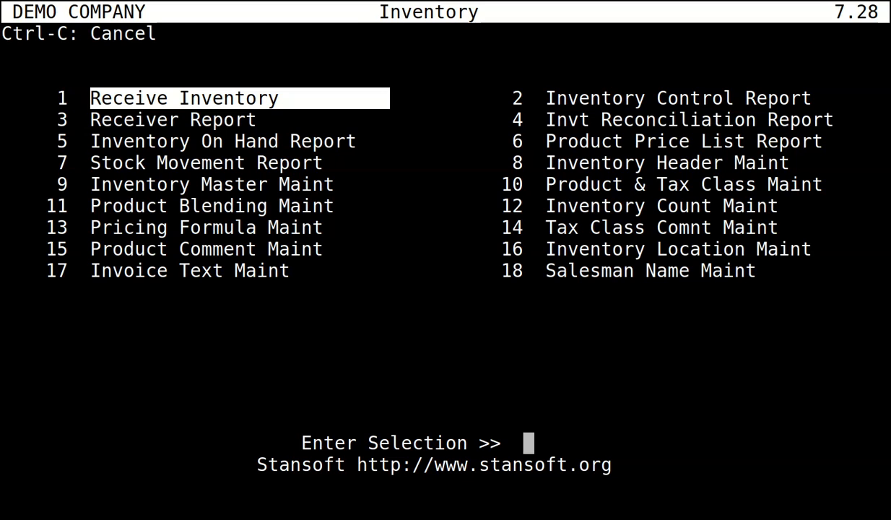
{"action": "key", "text": "ctrl+c"}
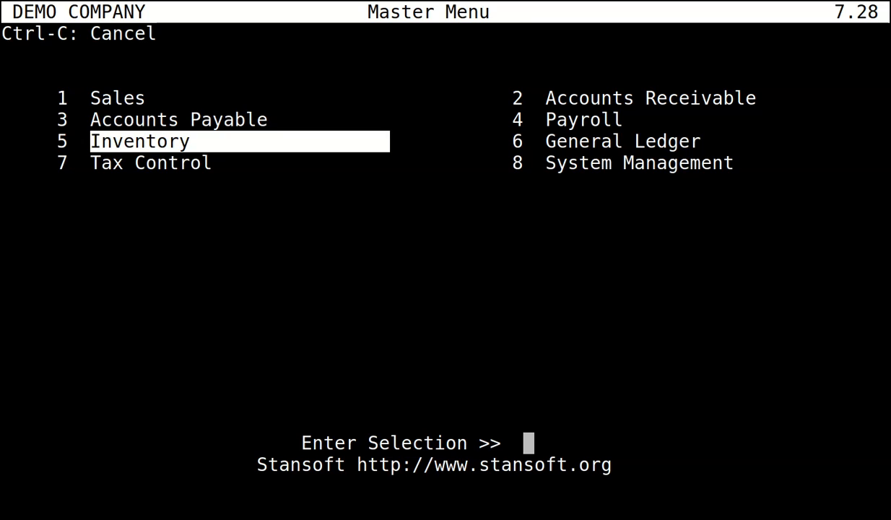
{"action": "key", "text": "Up"}
{"action": "key", "text": "Return"}
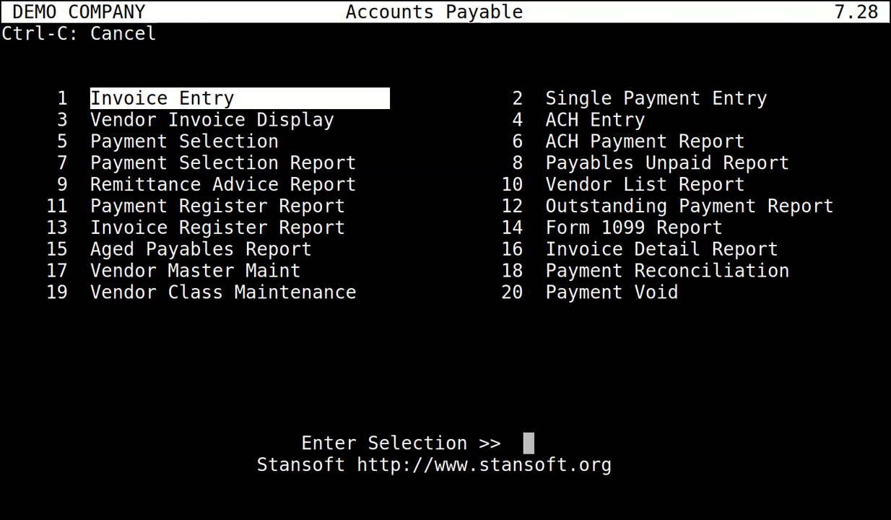
{"action": "key", "text": "ctrl+c"}
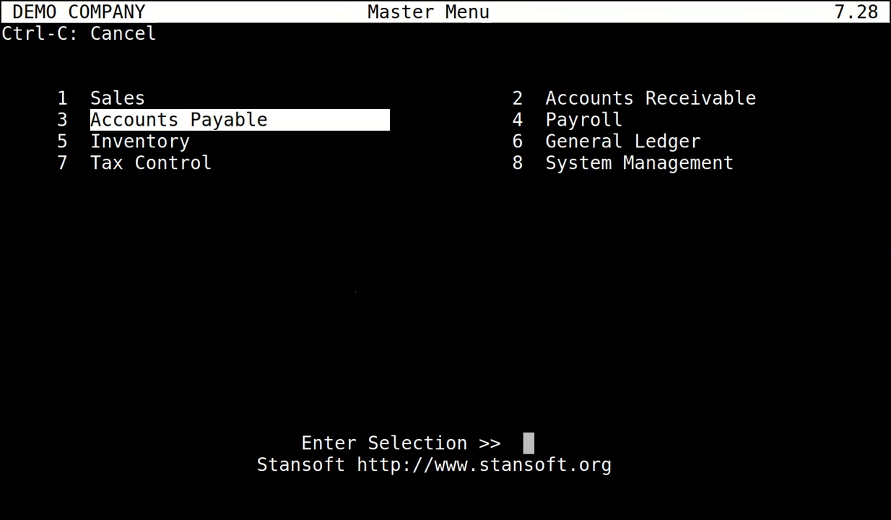
{"action": "key", "text": "Down"}
{"action": "key", "text": "Down"}
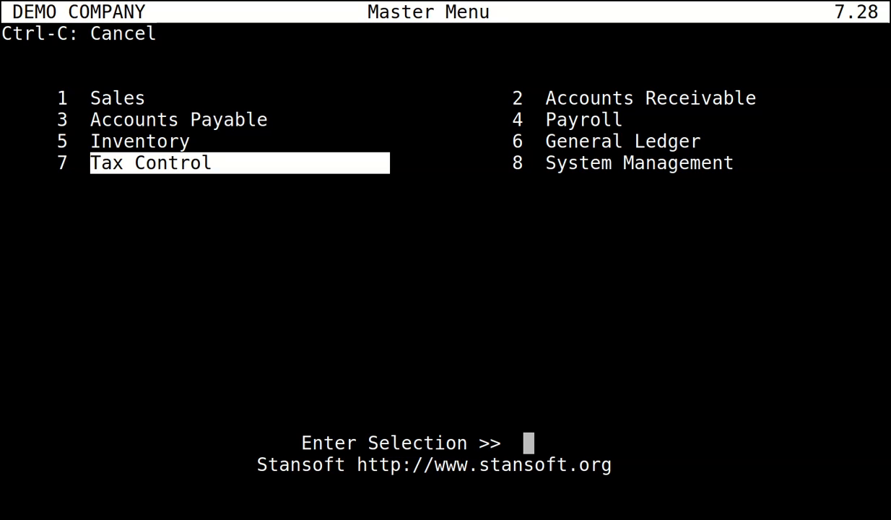
{"action": "key", "text": "Return"}
{"action": "key", "text": "Right"}
Open the VAT MTD Return report (option 4) and its F4 VAT Use Group Setup.
{"action": "key", "text": "Down"}
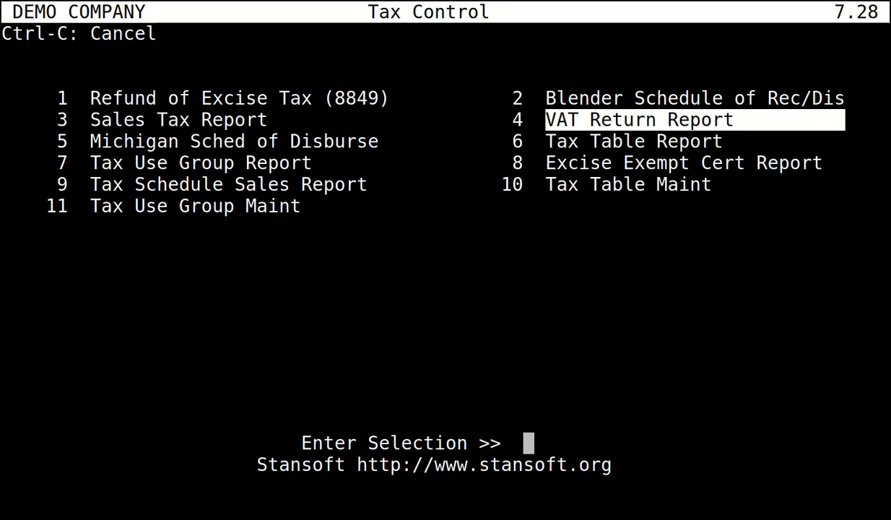
{"action": "key", "text": "Return"}
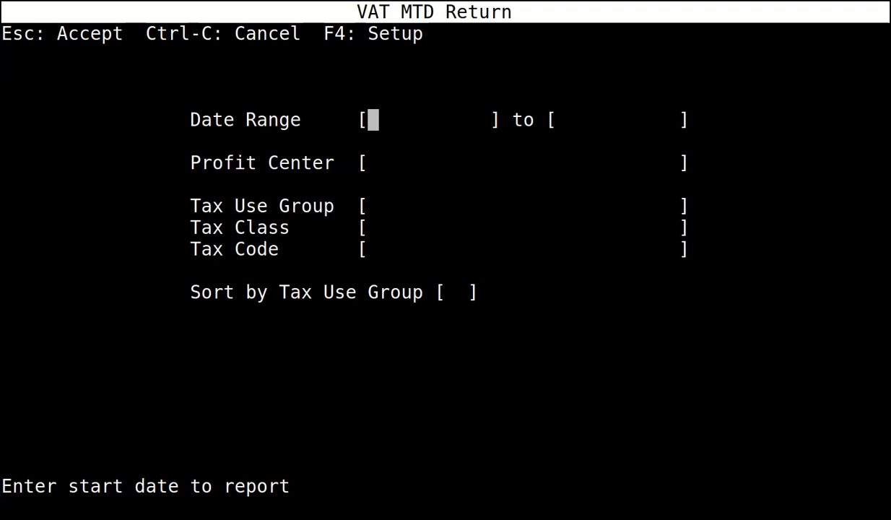
{"action": "key", "text": "F4"}
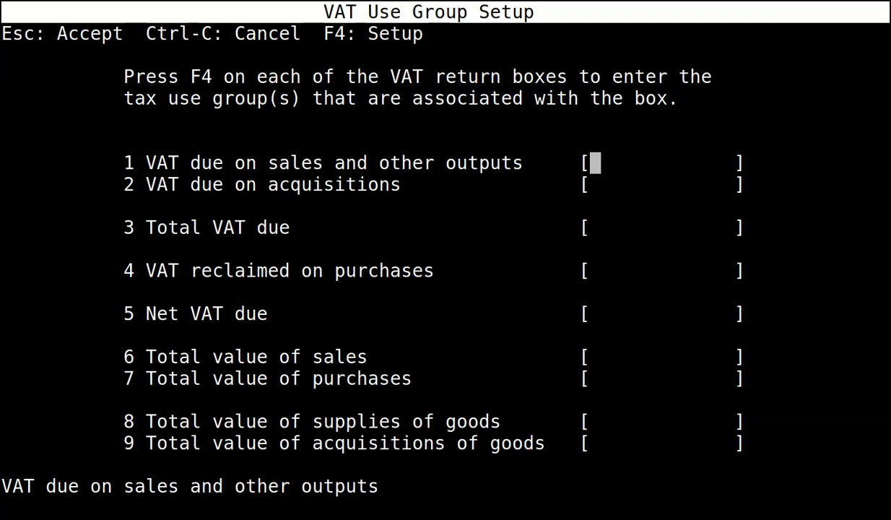
Assign tax use group UKCUST to box 1 and move down to box 4.
{"action": "key", "text": "F4"}
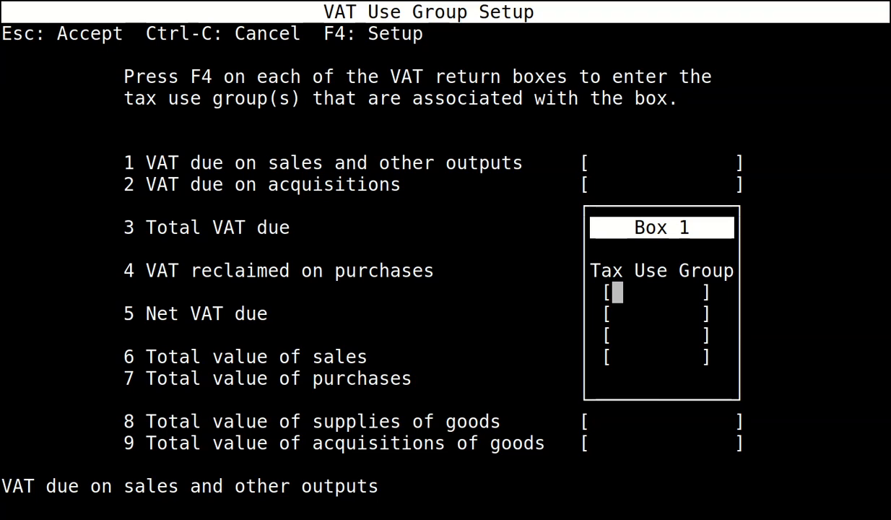
{"action": "type", "text": "UKCUST"}
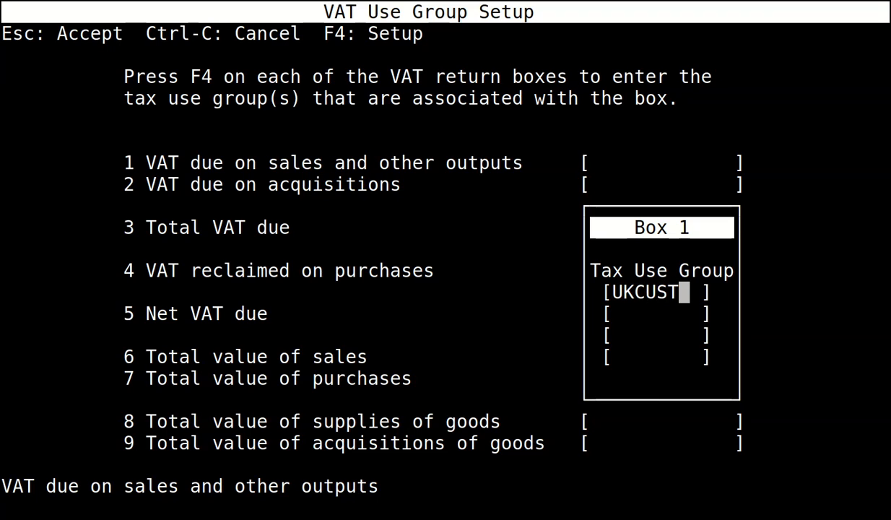
{"action": "key", "text": "Escape"}
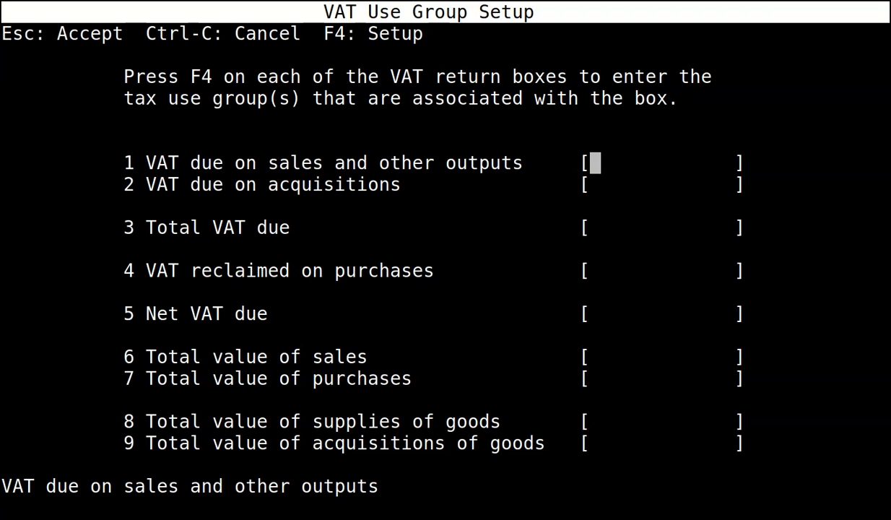
{"action": "key", "text": "Down"}
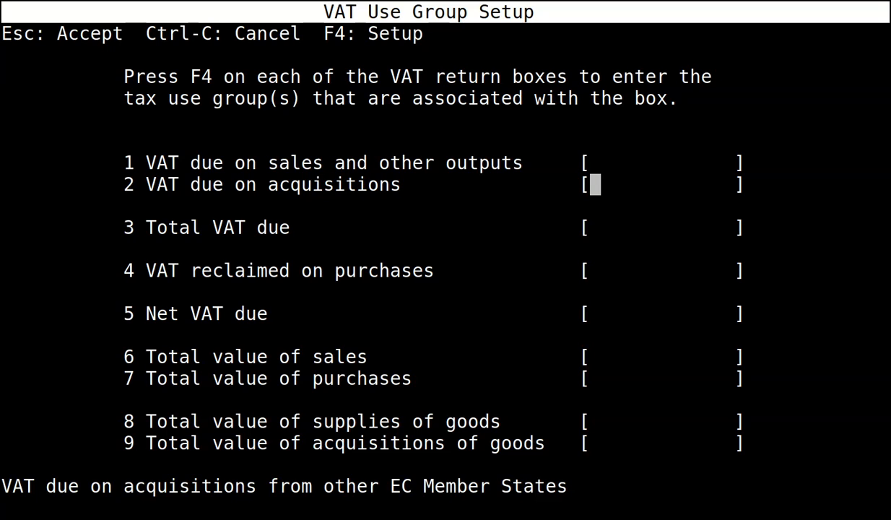
{"action": "key", "text": "Return"}
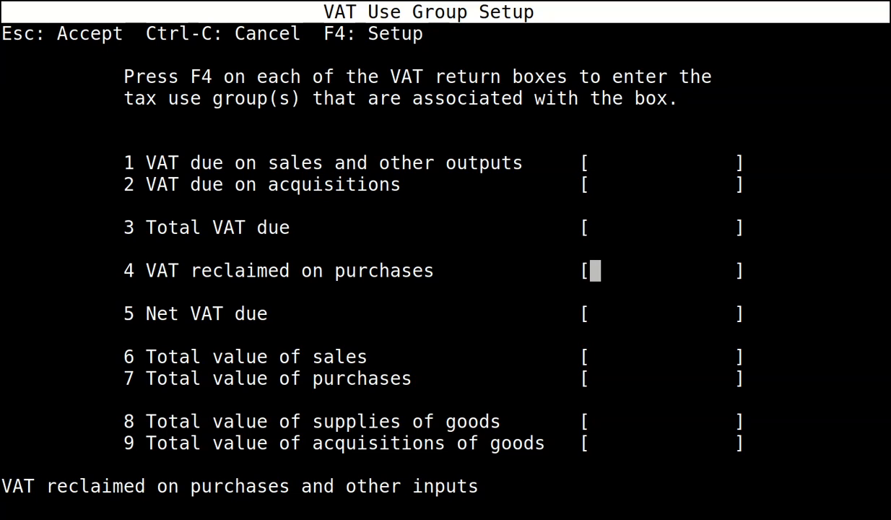
Map box 4, VAT reclaimed on purchases, to tax use group UKVEND.
{"action": "key", "text": "F4"}
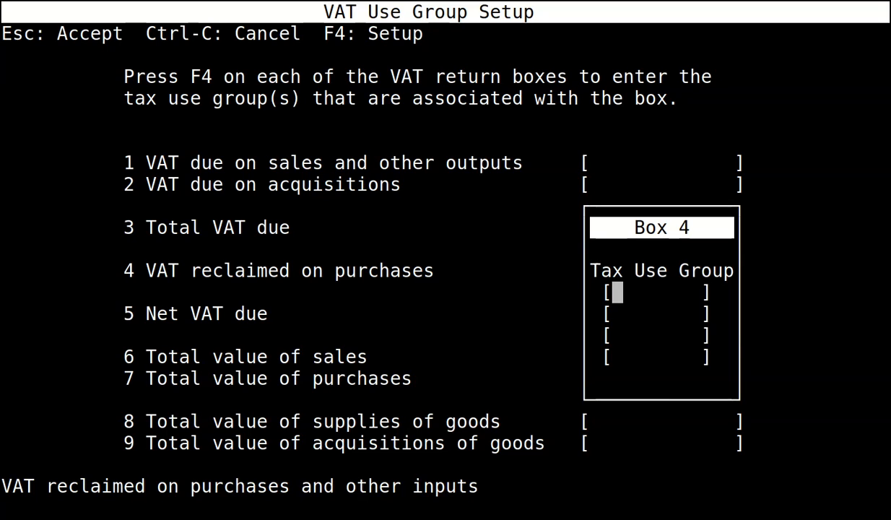
{"action": "type", "text": "UKVEND"}
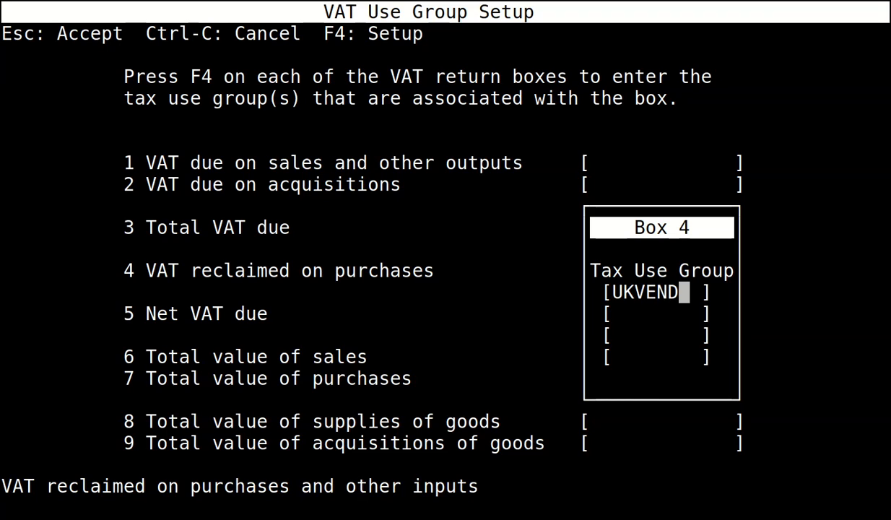
{"action": "key", "text": "Escape"}
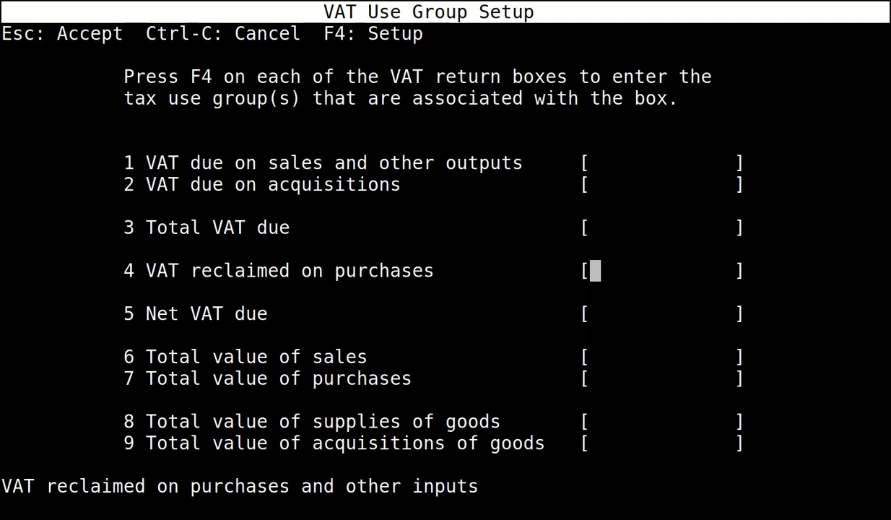
{"action": "key", "text": "Return"}
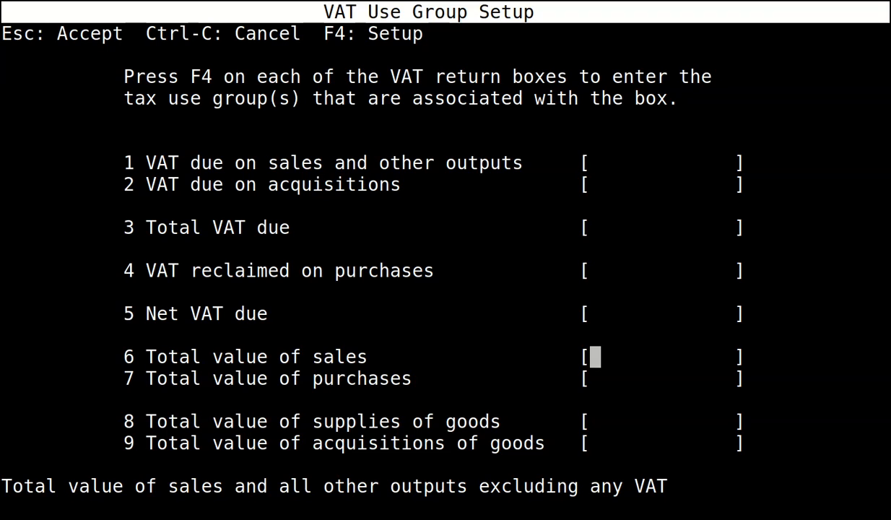
Map box 6, total value of sales, to tax use group UKCUST.
{"action": "key", "text": "F4"}
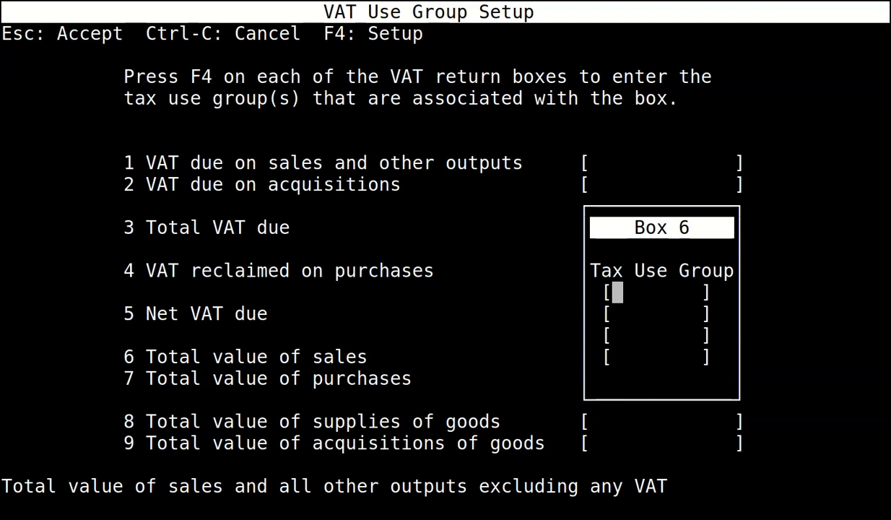
{"action": "type", "text": "UKCUST"}
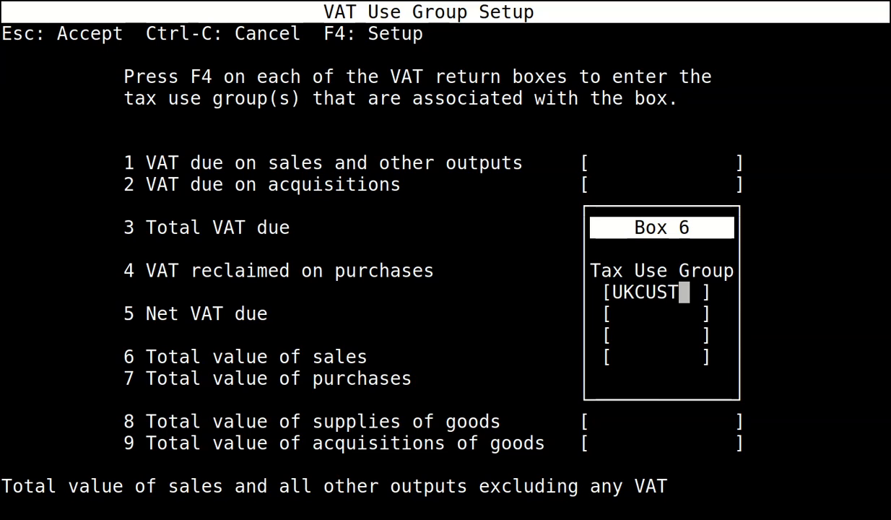
{"action": "key", "text": "Escape"}
{"action": "key", "text": "Return"}
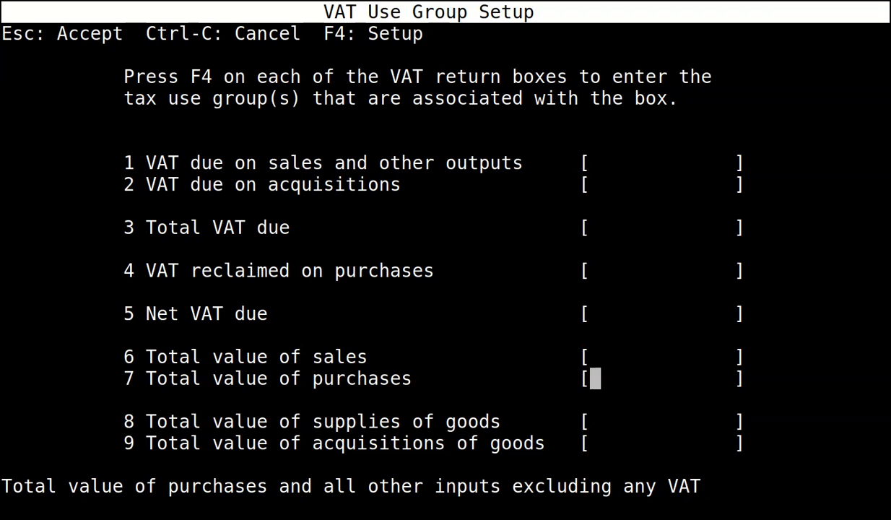
{"action": "key", "text": "F4"}
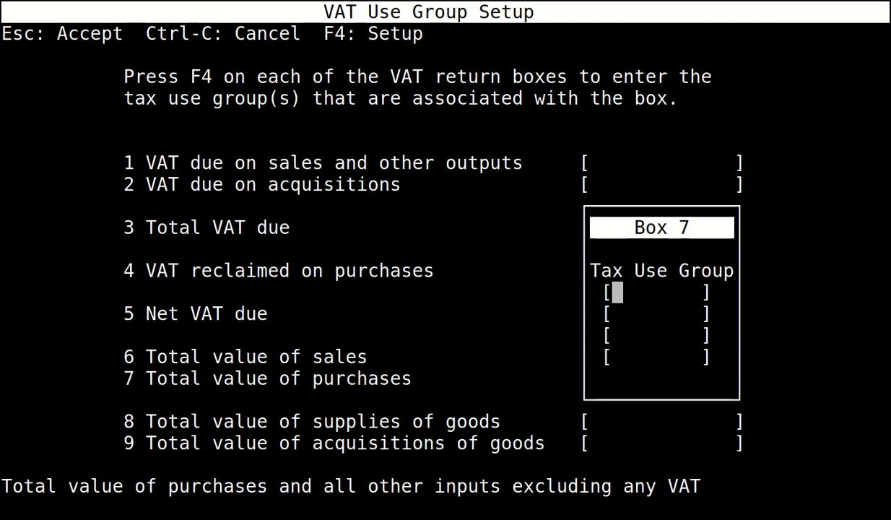
Give box 7 the UKVEND group, leave box 8 empty, and accept the setup.
{"action": "type", "text": "UKVEND"}
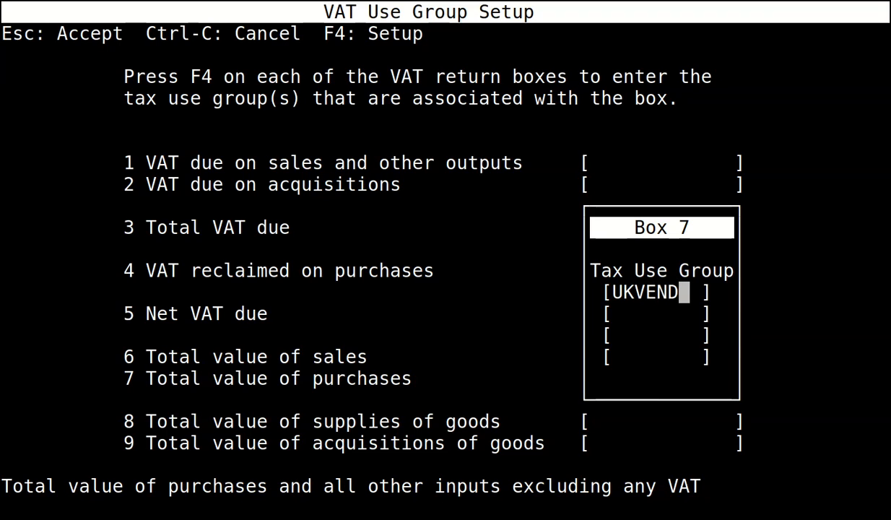
{"action": "key", "text": "Escape"}
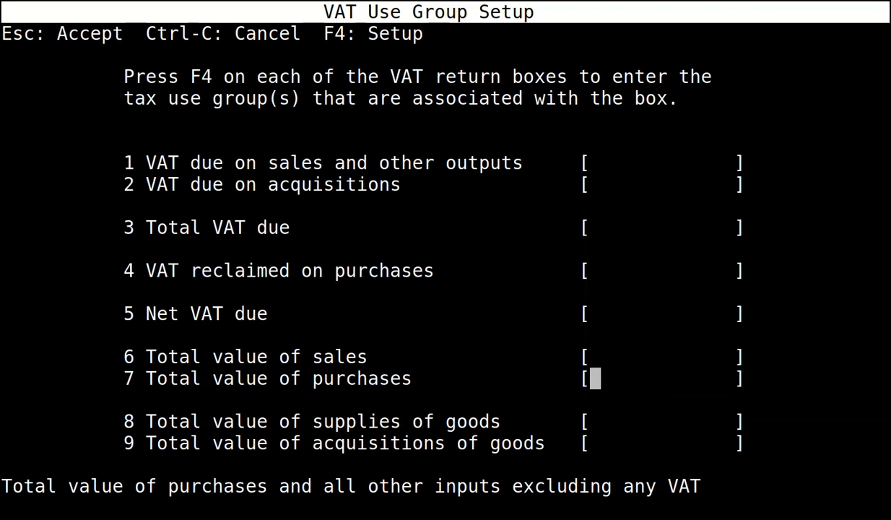
{"action": "key", "text": "Down"}
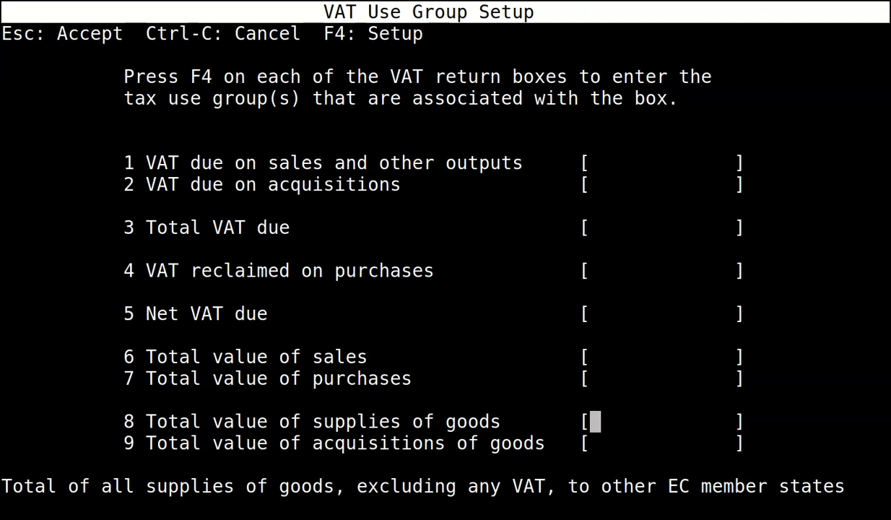
{"action": "key", "text": "F4"}
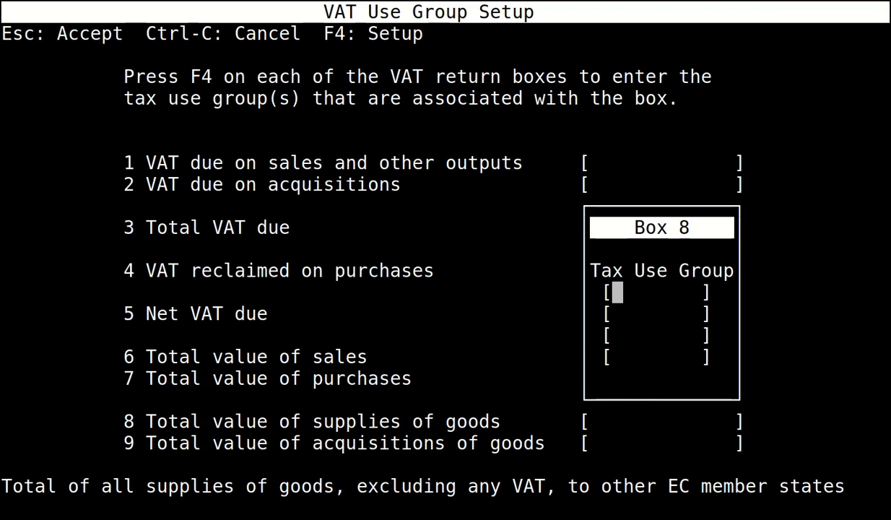
{"action": "key", "text": "Escape"}
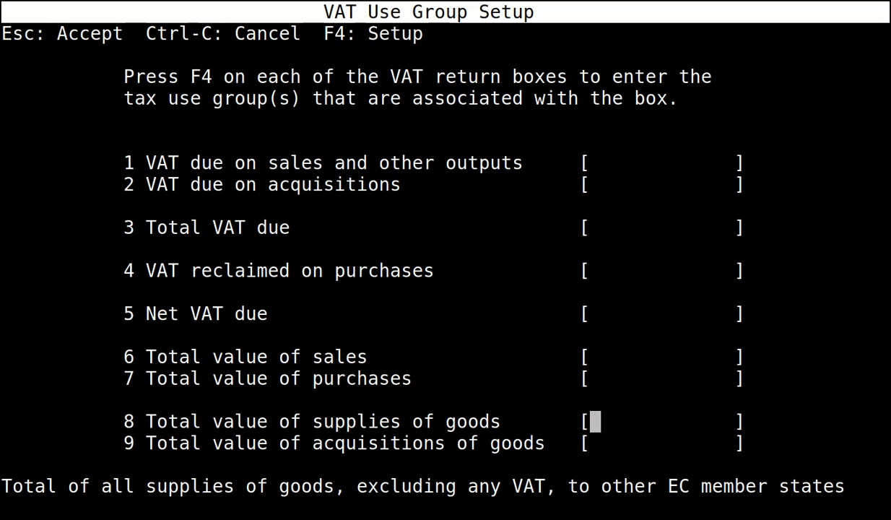
{"action": "key", "text": "Escape"}
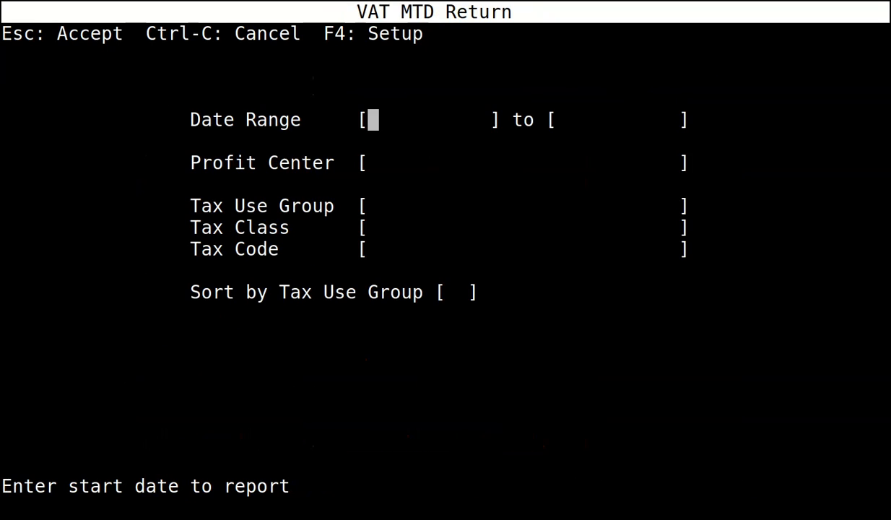